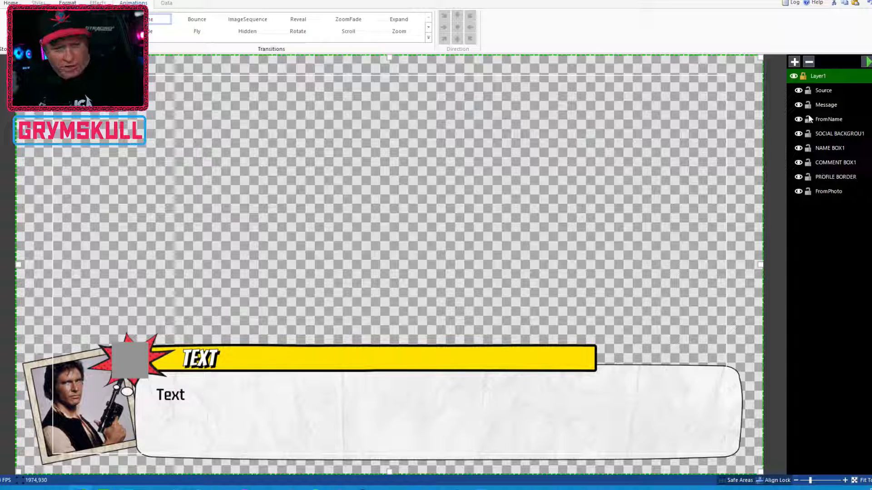
Preview the title's animation and check which elements the Source and SOCIAL BACKGROU1 layers hold.
click(868, 63)
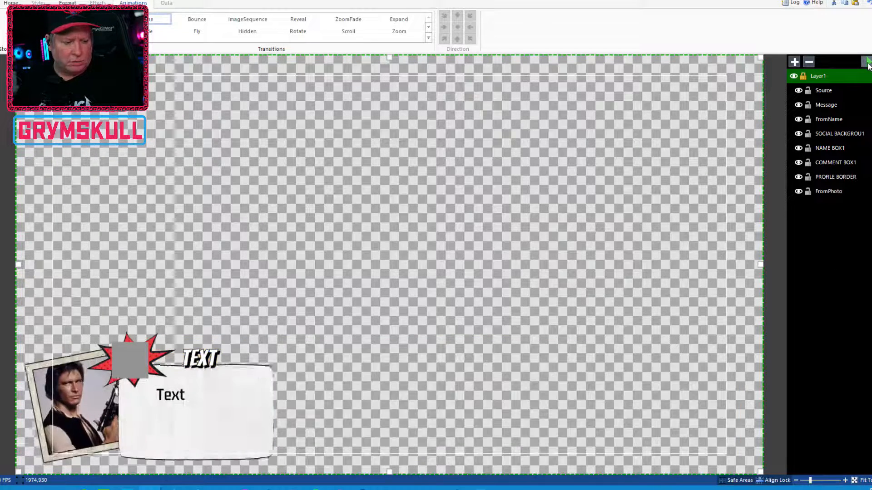
click(867, 64)
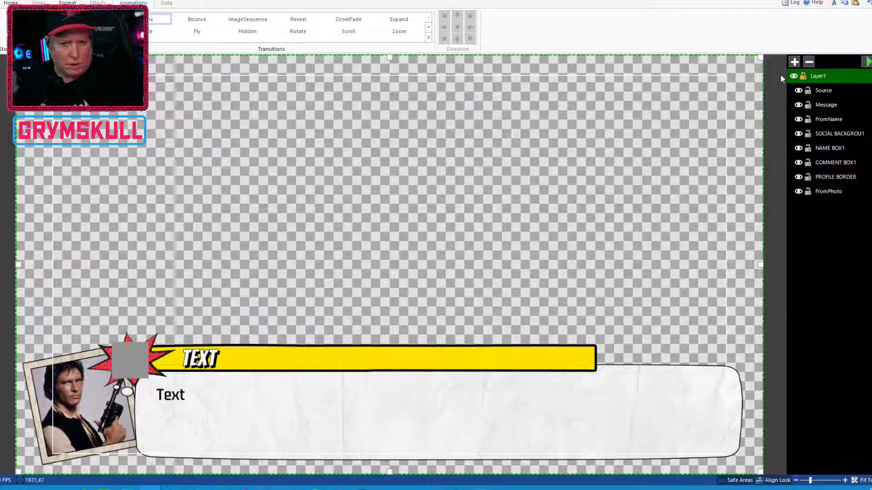
click(821, 90)
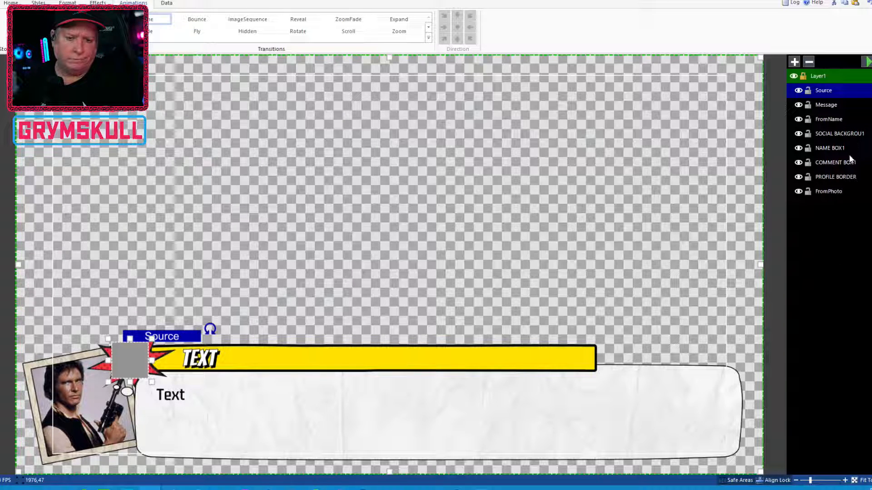
click(851, 135)
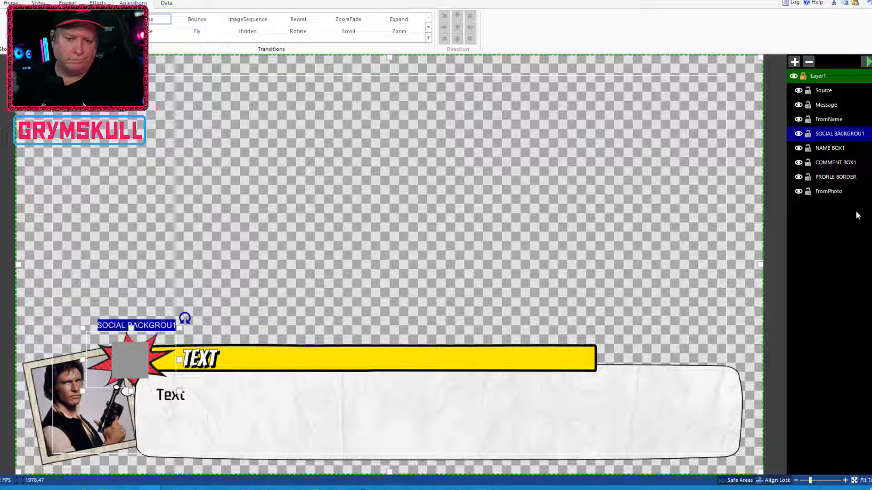
ctrl+click(835, 90)
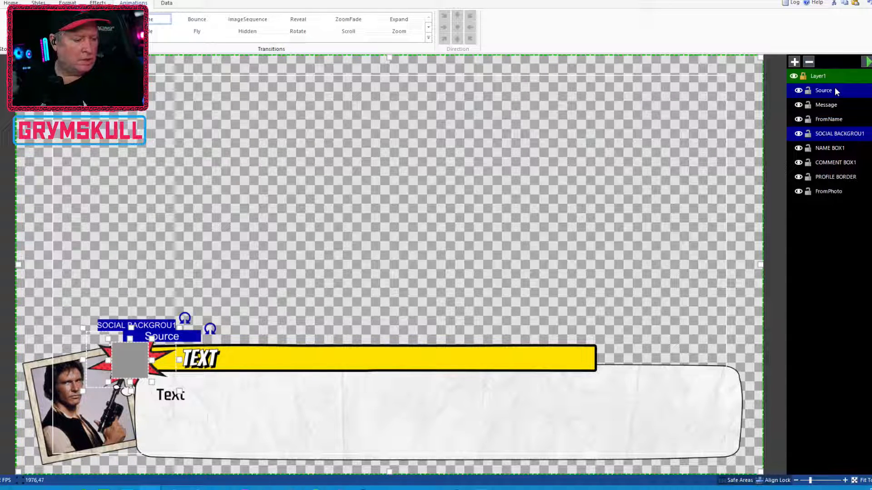
Rename the Source layer as SourceIcon.
click(833, 91)
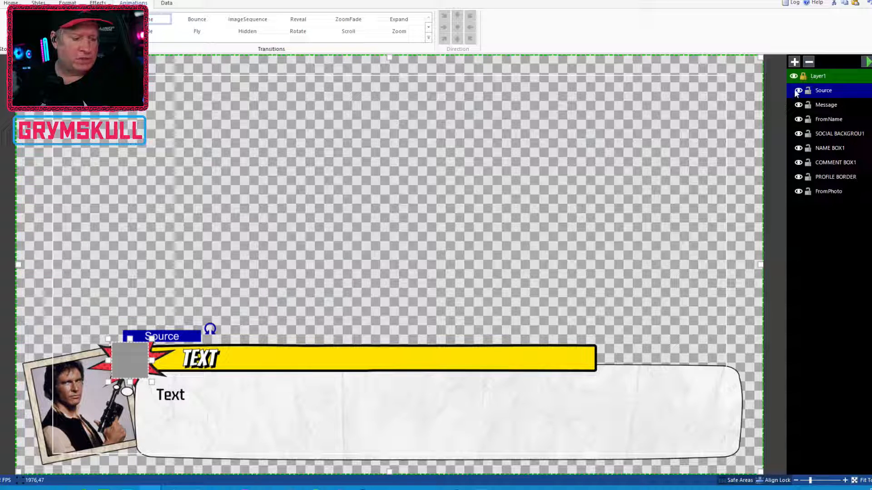
double_click(829, 90)
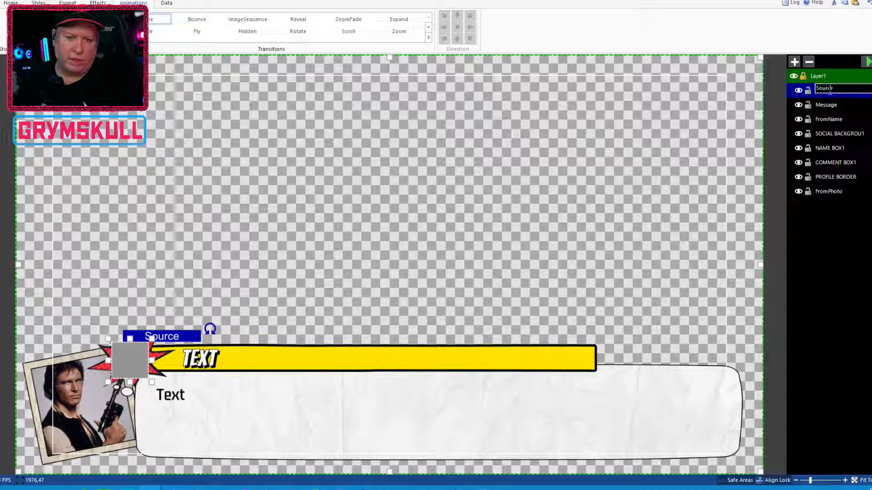
drag(841, 87, 776, 106)
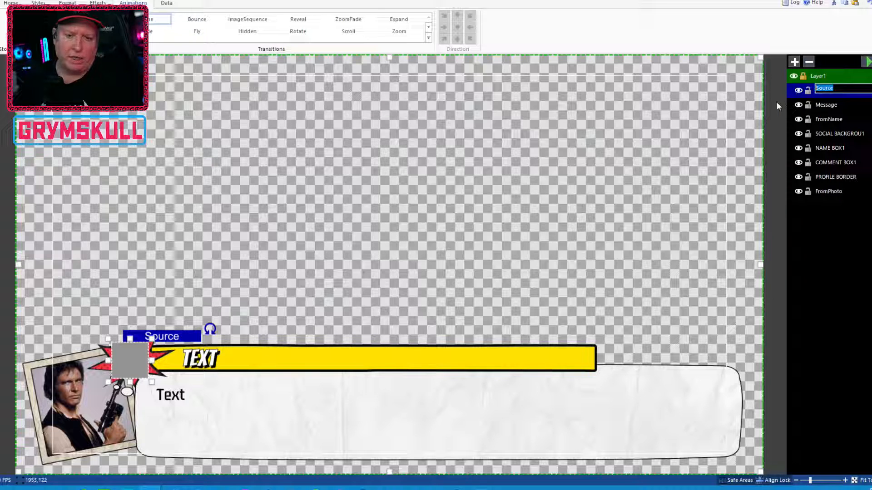
text(S)
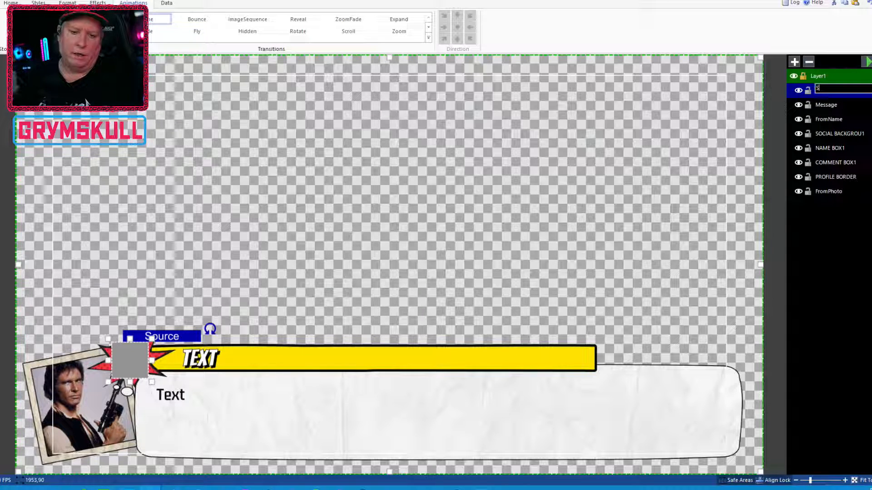
text(ourceIcon)
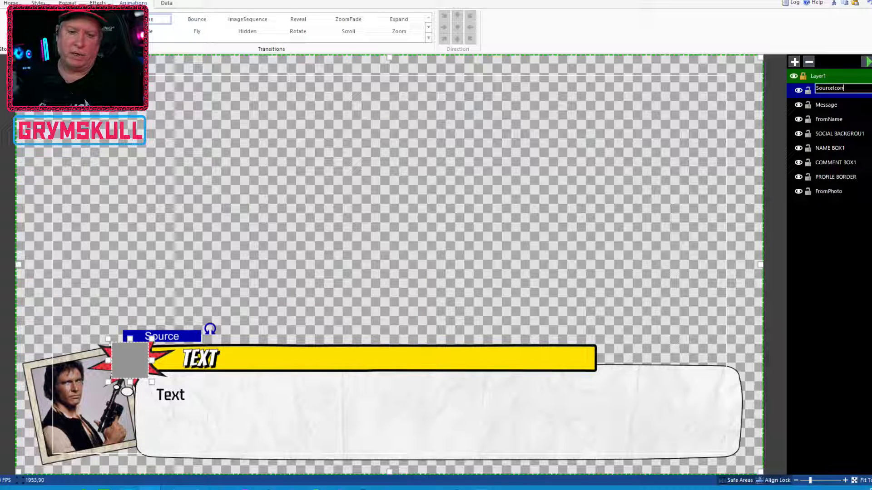
key(Return)
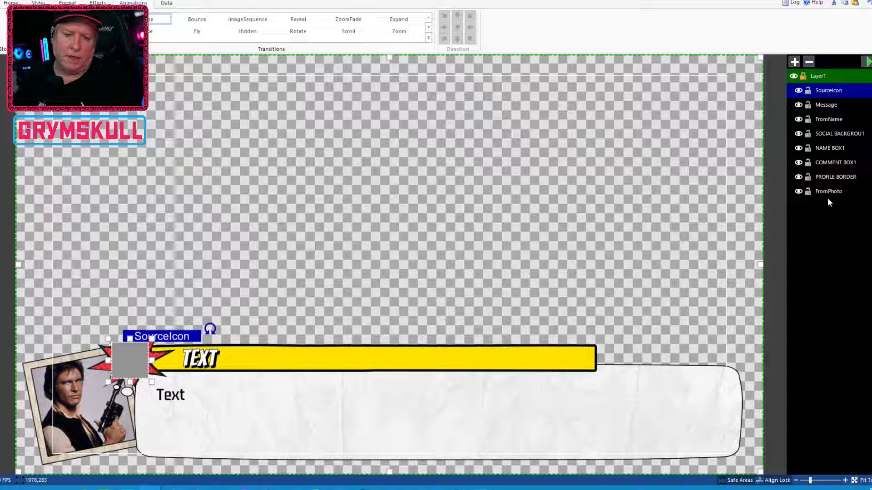
Move the SOCIAL BACKGROU1 layer up the layer order to directly beneath SourceIcon.
click(840, 132)
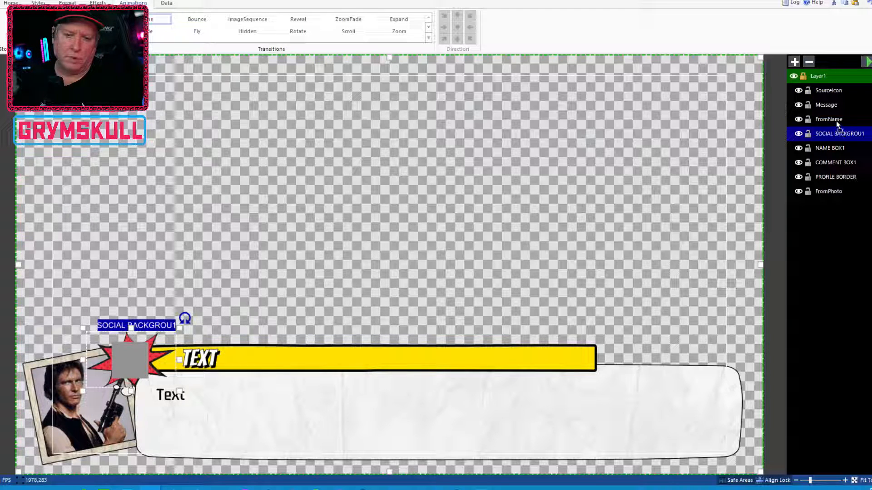
mouse_move(836, 121)
mouse_down()
mouse_move(840, 172)
mouse_move(835, 116)
mouse_up()
click(829, 106)
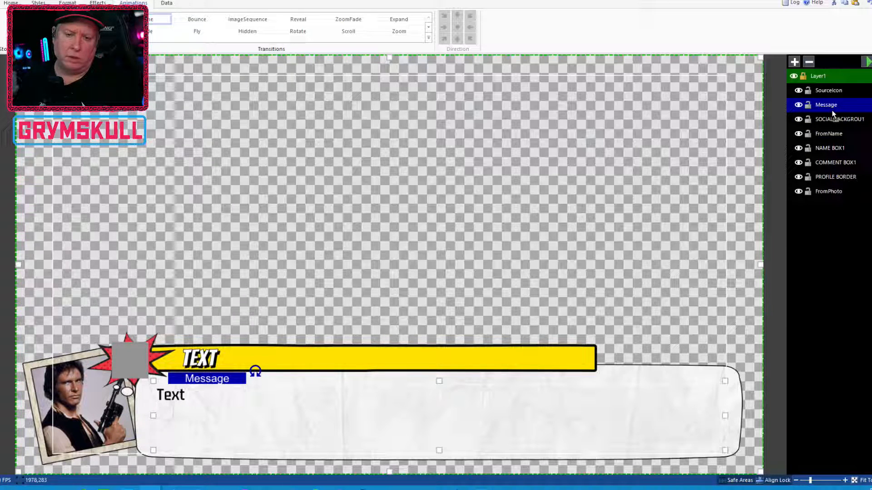
click(831, 188)
click(832, 178)
click(829, 194)
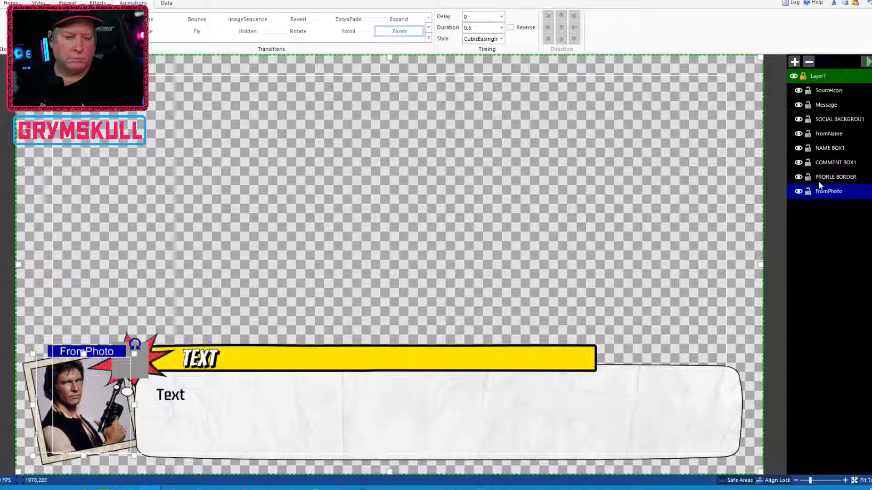
click(817, 106)
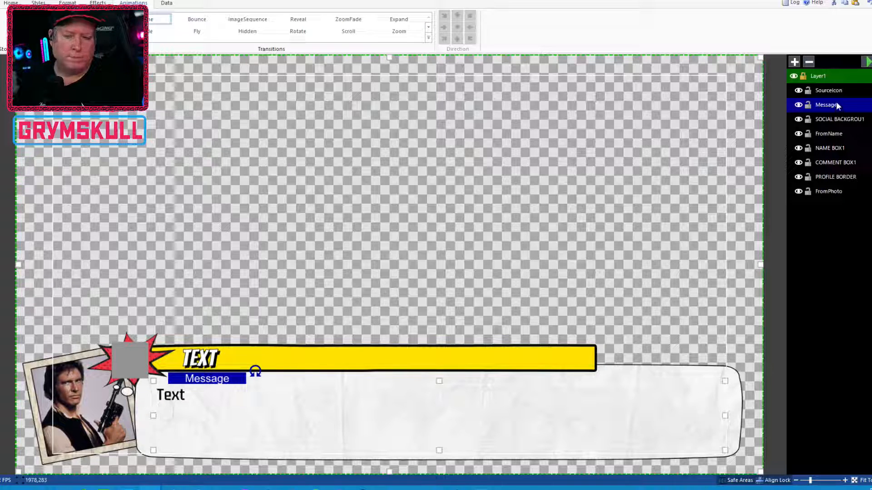
click(835, 91)
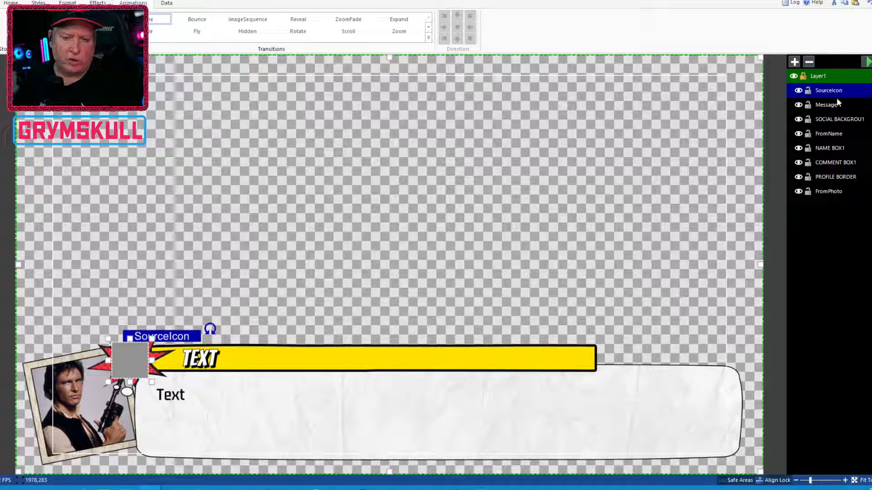
click(848, 119)
drag(842, 120, 833, 100)
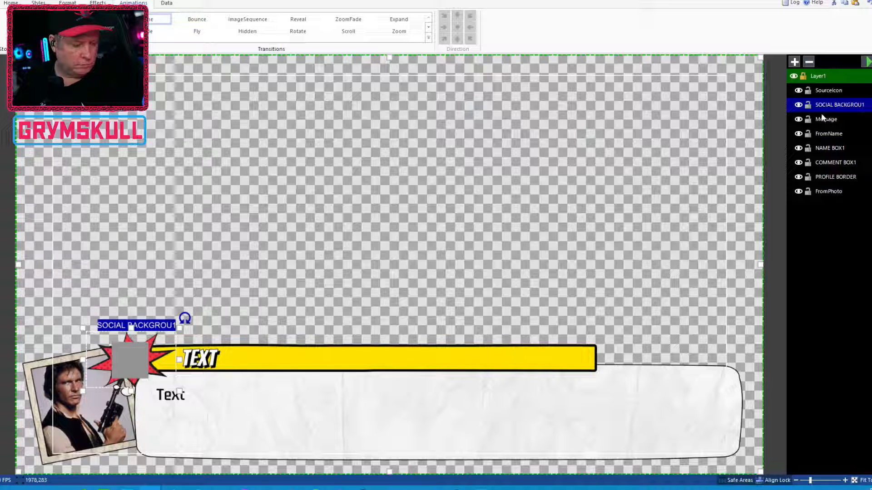
Apply a Rotate transition with a duration of .6 to the SourceIcon and SOCIAL BACKGROU1 layers together.
ctrl+click(845, 119)
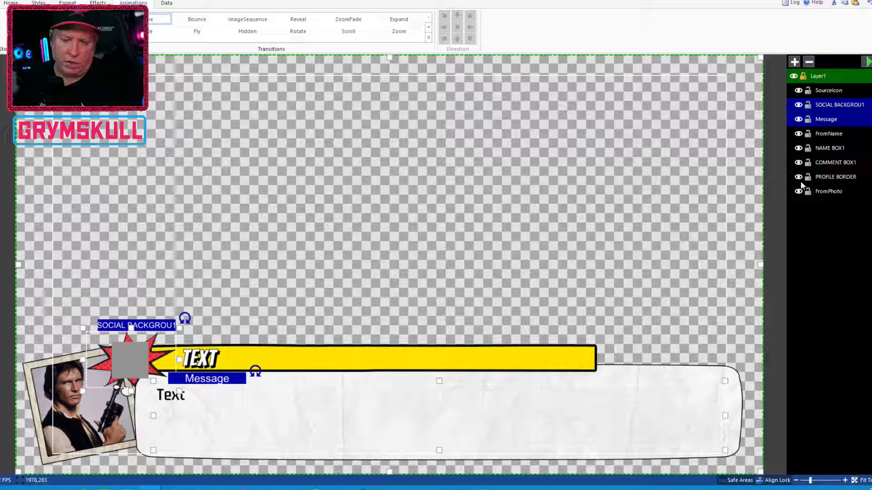
click(833, 90)
ctrl+click(848, 105)
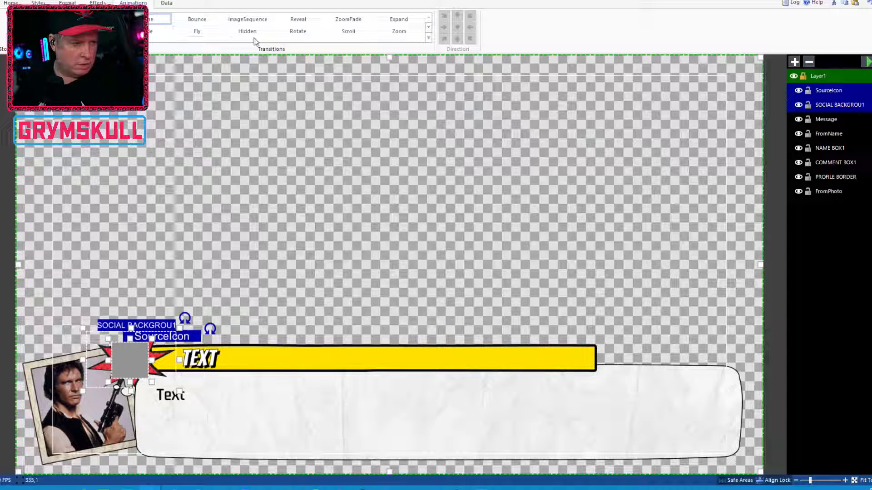
click(309, 35)
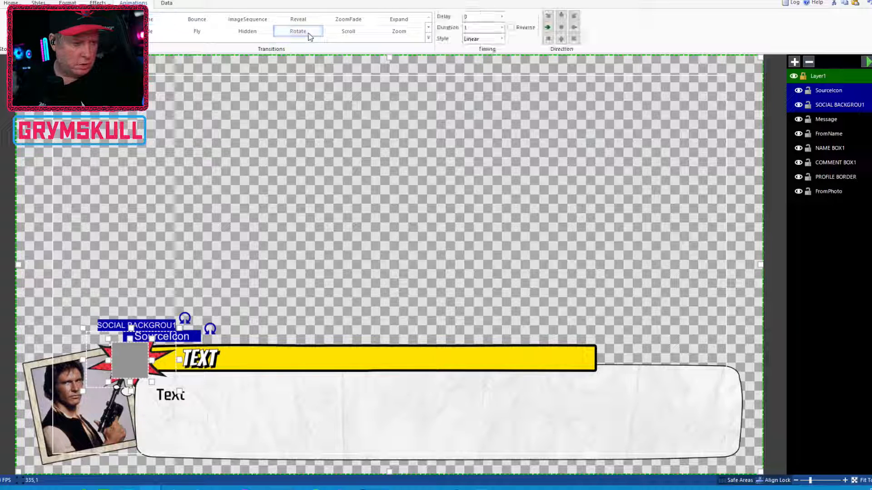
double_click(488, 29)
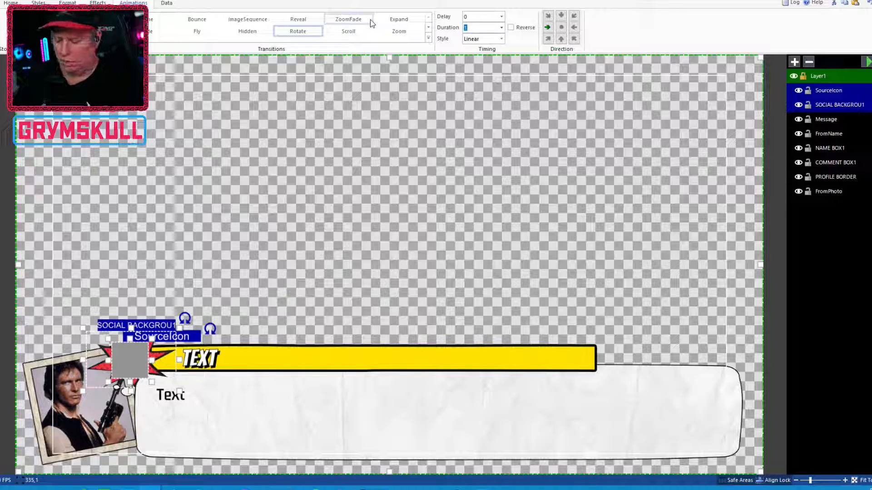
key(BackSpace)
text(.6)
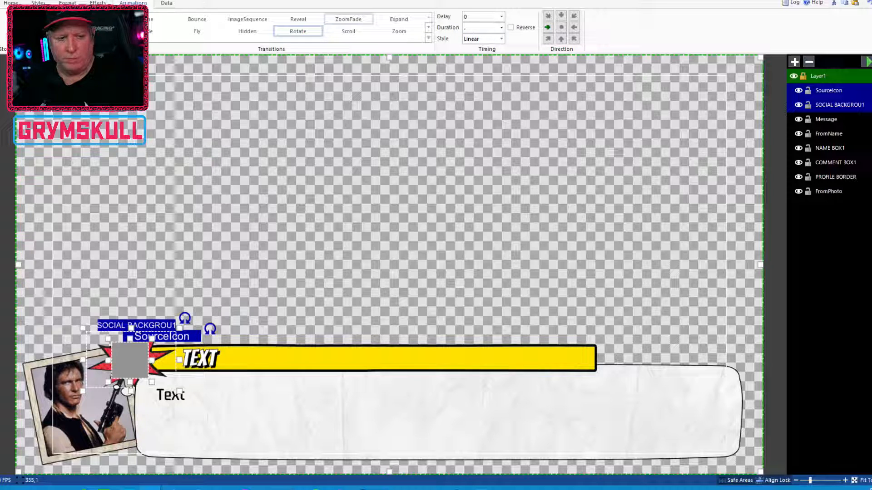
Set the Rotate transition's delay to .5 and its style to CubicEasingInOut for both layers.
click(474, 17)
drag(438, 17, 409, 20)
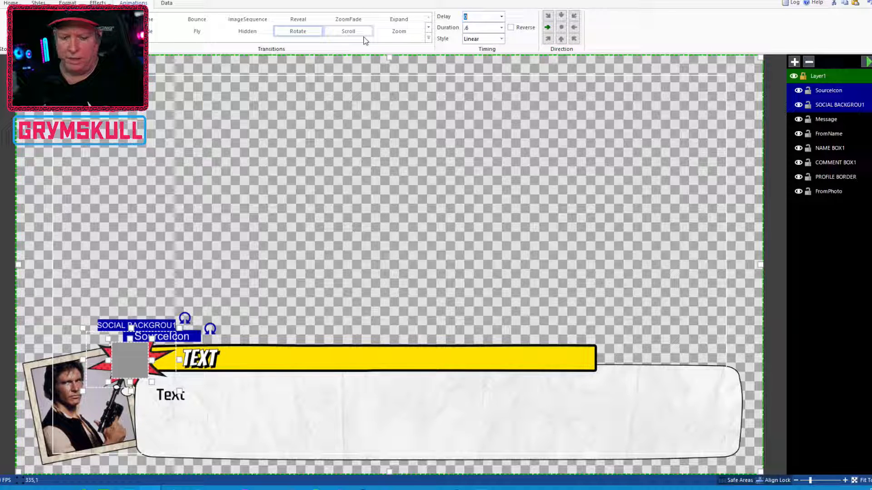
text(.5)
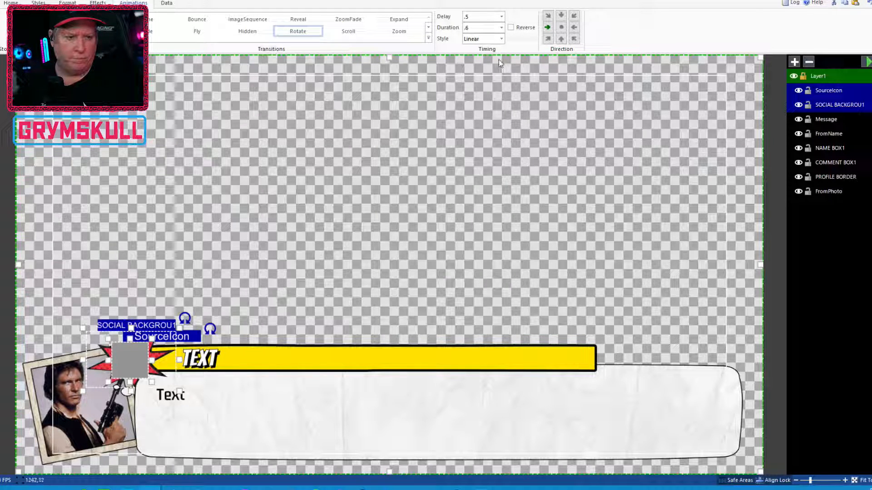
click(485, 40)
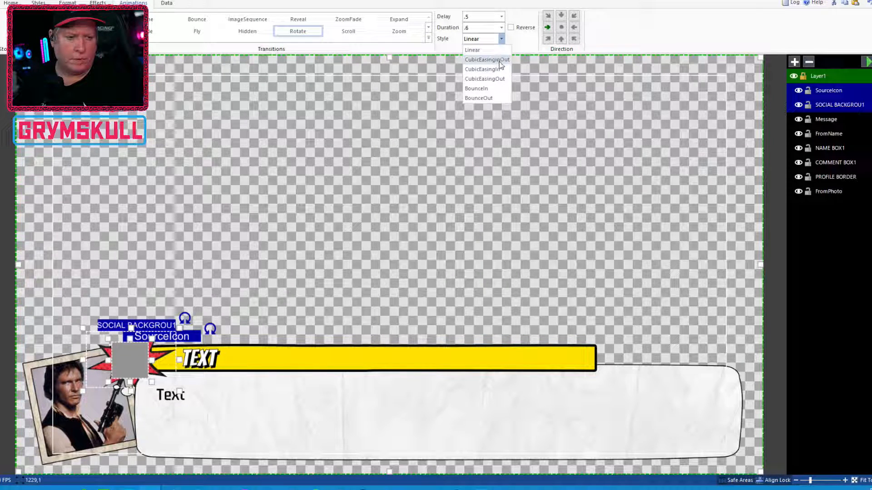
click(495, 58)
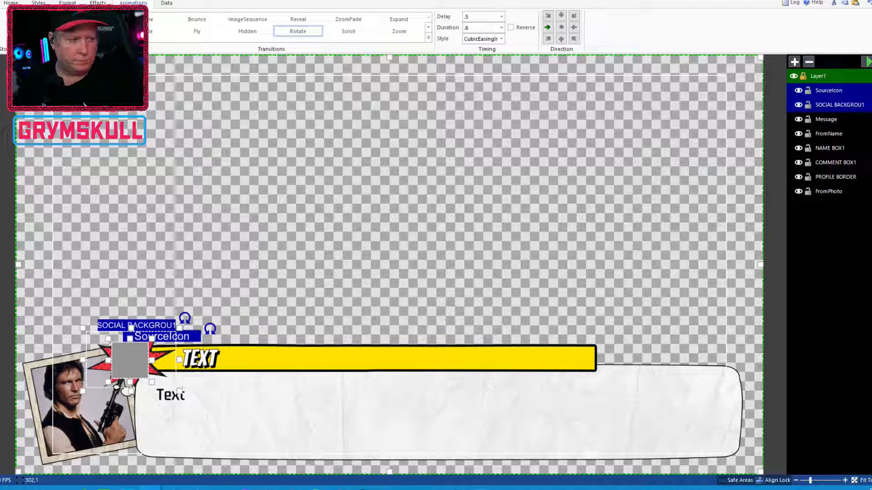
Try the Zoom transition on the SourceIcon and SOCIAL BACKGROU1 layers.
click(399, 31)
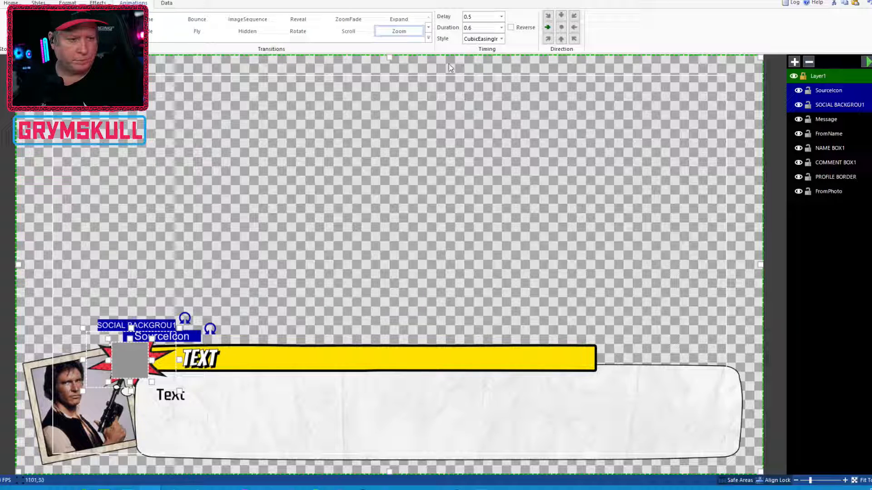
click(450, 133)
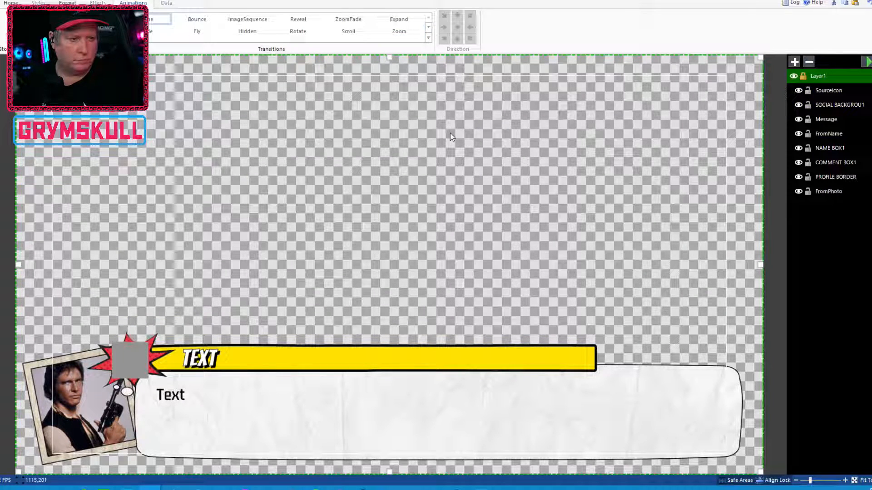
Hide the Message and FromName text layers and preview the title's animation.
click(795, 119)
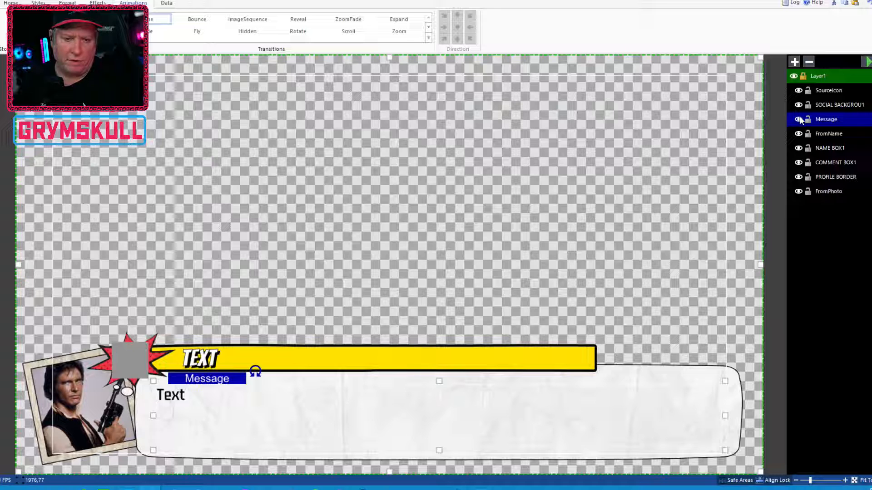
click(798, 119)
click(799, 133)
click(868, 62)
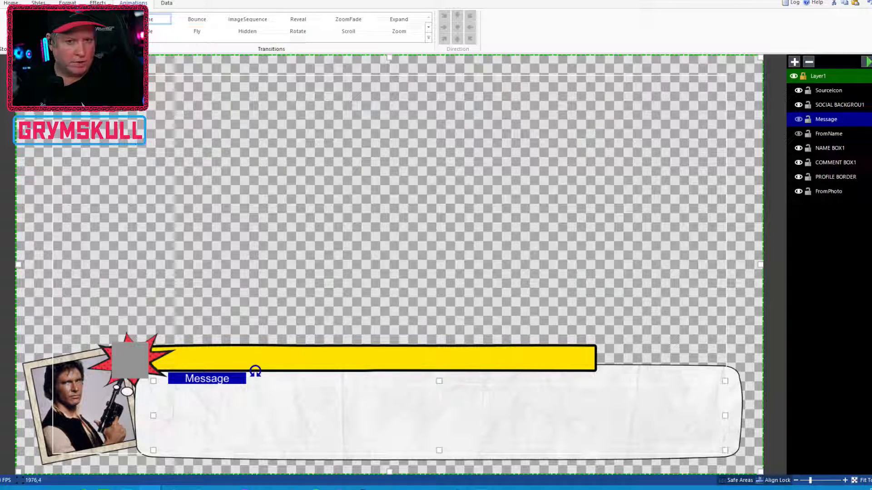
click(867, 61)
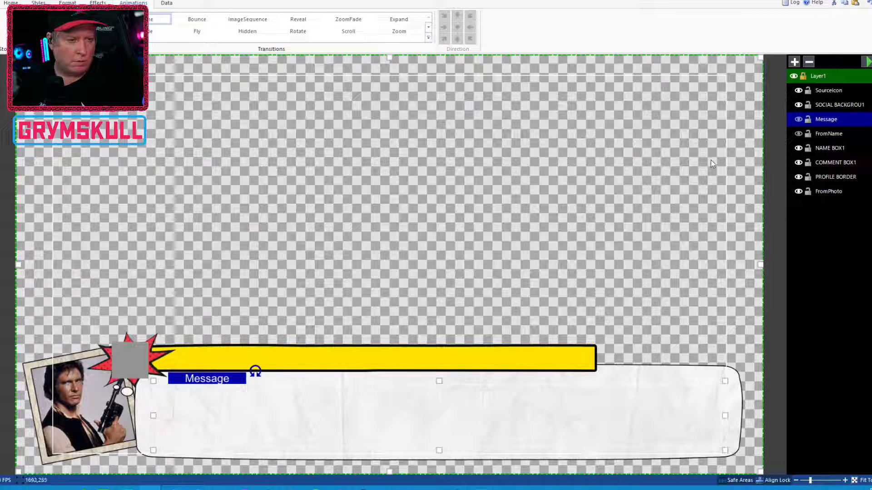
Set the Rotate transition's direction to centre for the SourceIcon and SOCIAL BACKGROU1 layers.
click(842, 94)
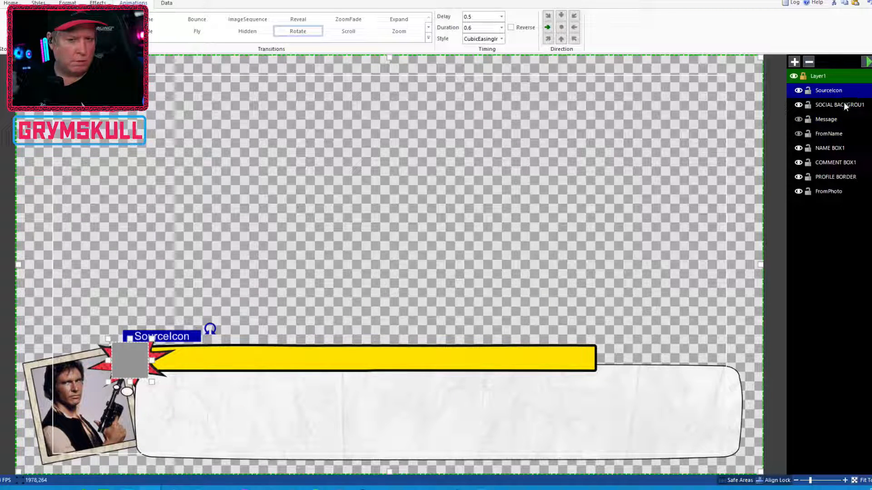
ctrl+click(844, 107)
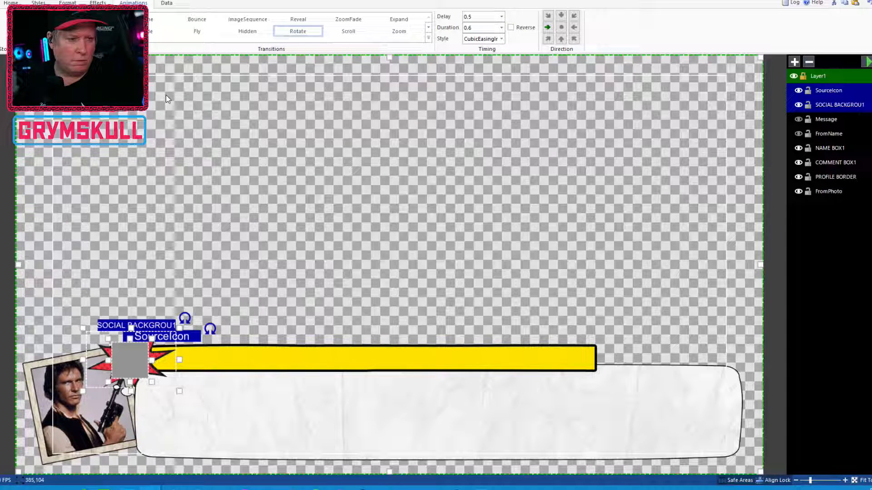
click(560, 29)
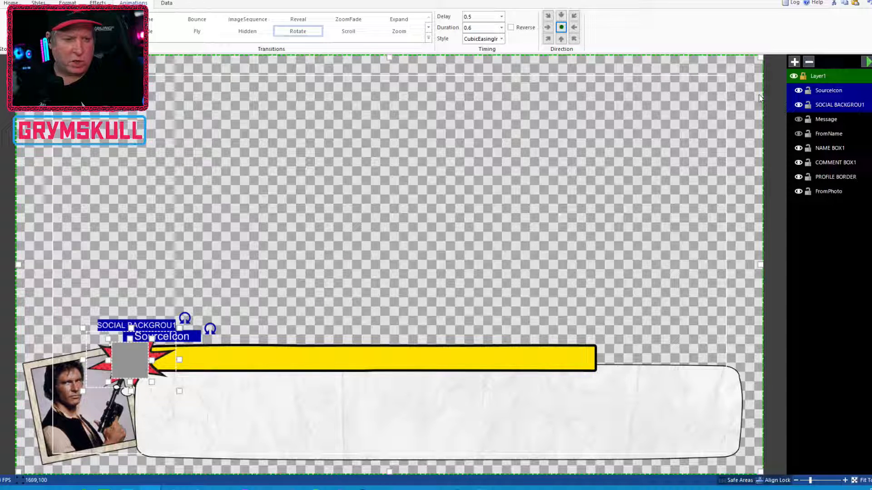
click(824, 104)
click(828, 93)
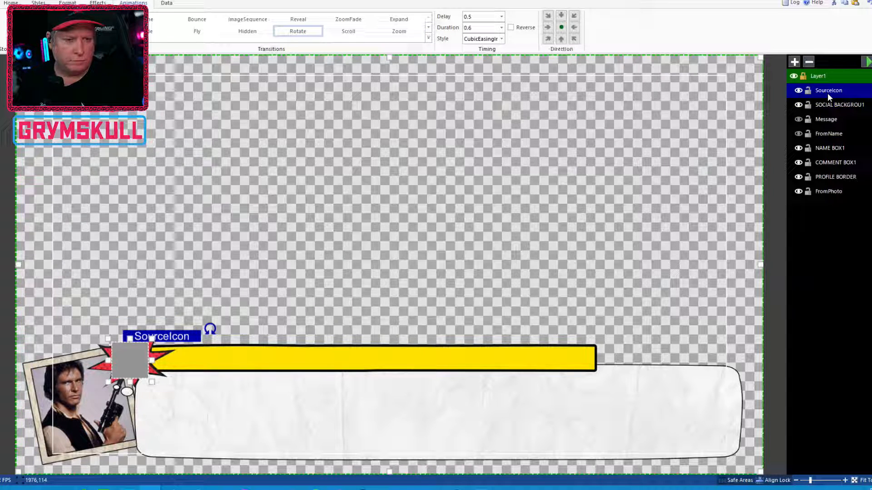
Compare the transitions of the SourceIcon and SOCIAL BACKGROU1 layers and give SourceIcon a Zoom transition with a duration of .6.
click(836, 103)
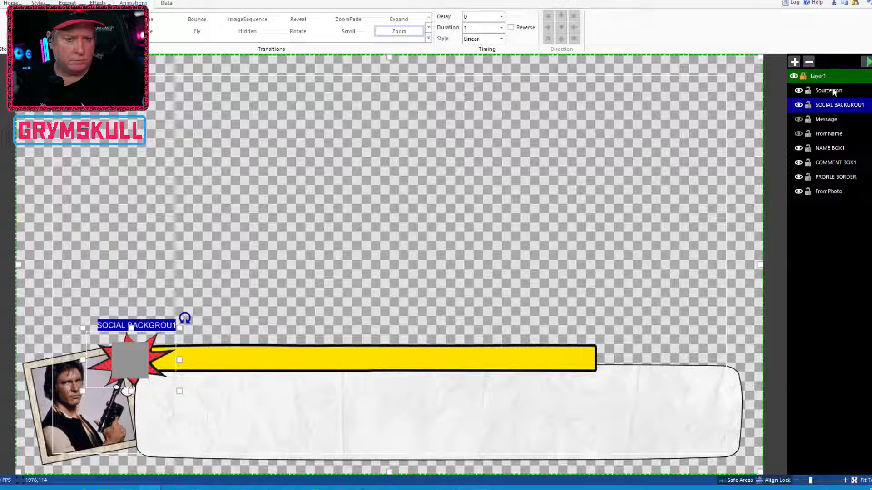
click(832, 88)
click(830, 108)
click(832, 87)
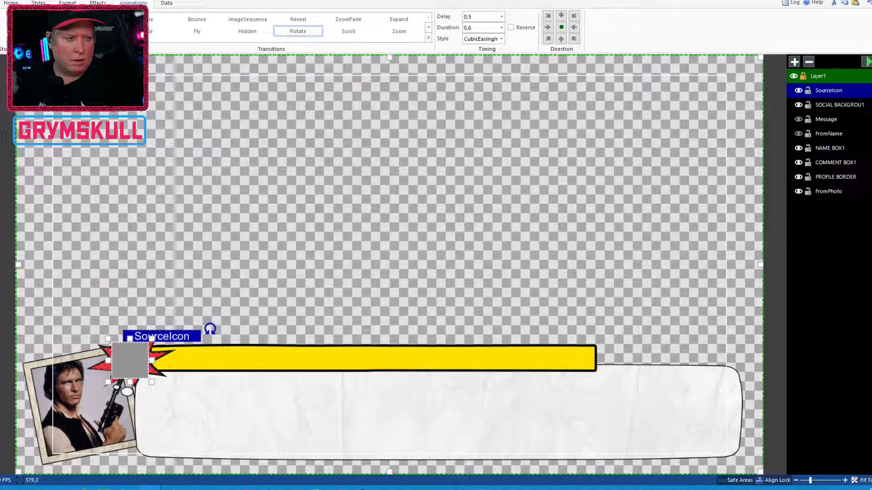
click(55, 36)
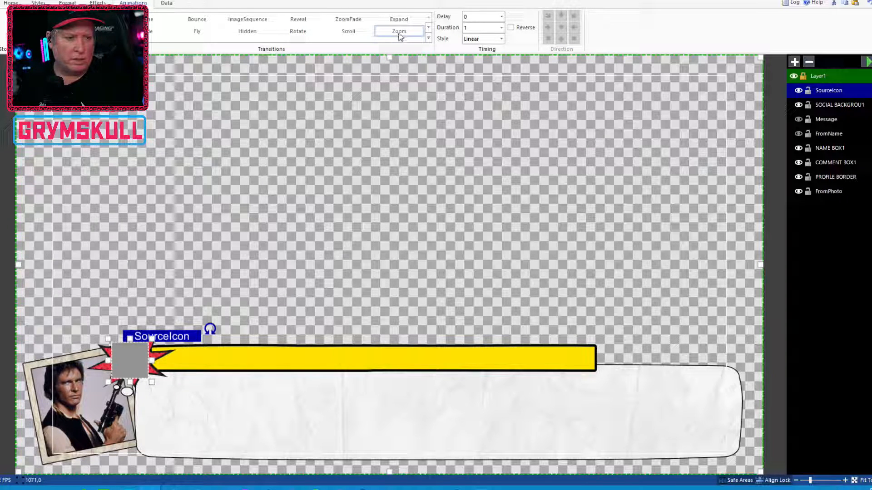
click(480, 27)
text(.6)
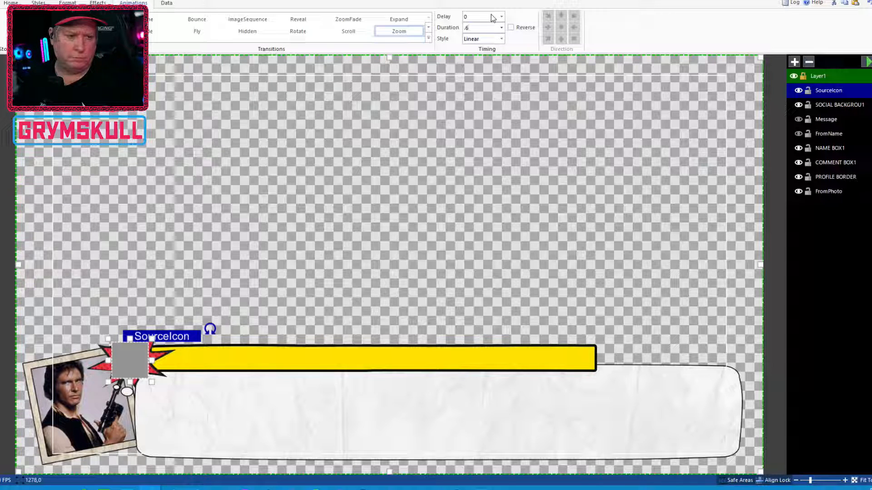
Set the SourceIcon Zoom transition's delay to .5 and its style to CubicEasingInOut, and preview the title's animation.
click(477, 15)
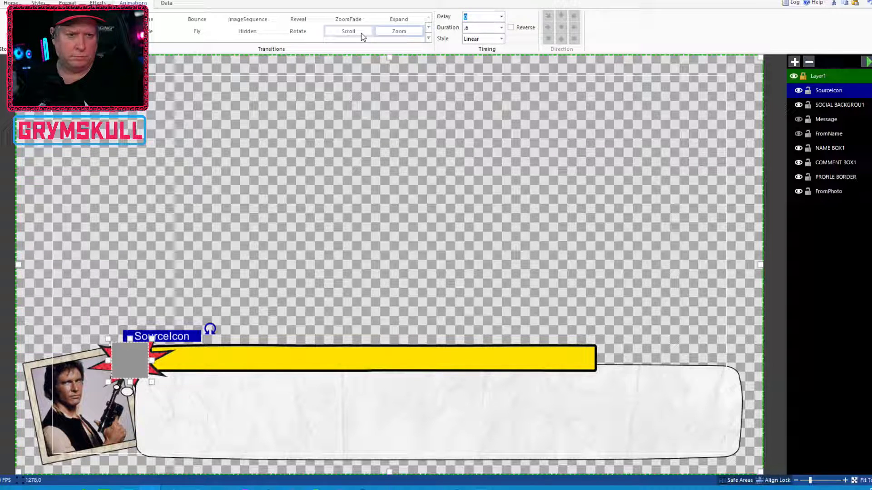
text(.5)
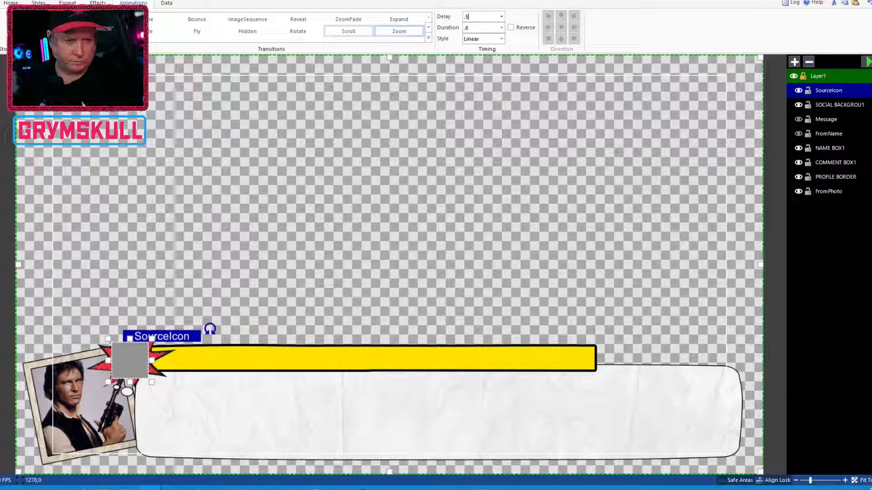
click(502, 39)
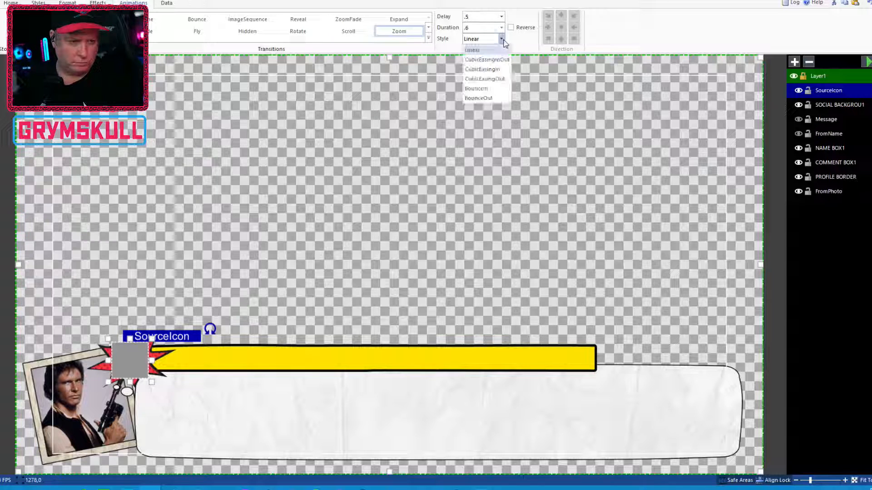
click(490, 59)
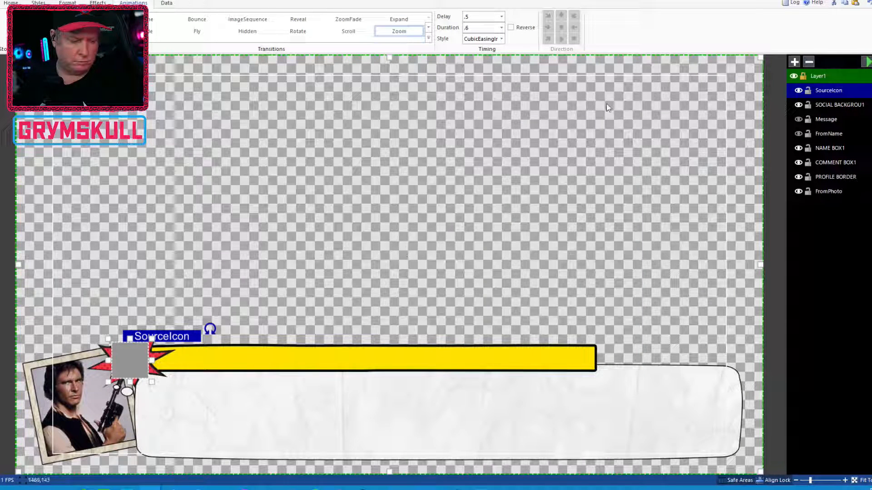
click(866, 62)
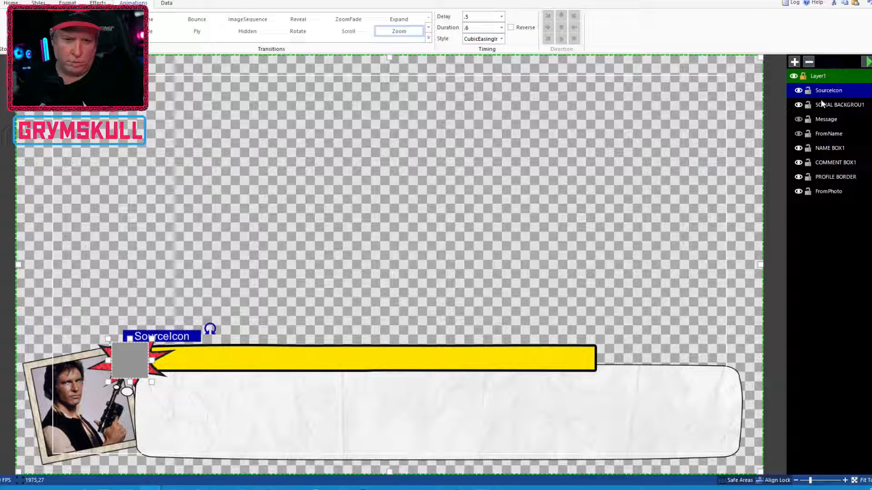
Hide the SOCIAL BACKGROU1 layer and preview the animation with only the SourceIcon showing in its place.
click(798, 107)
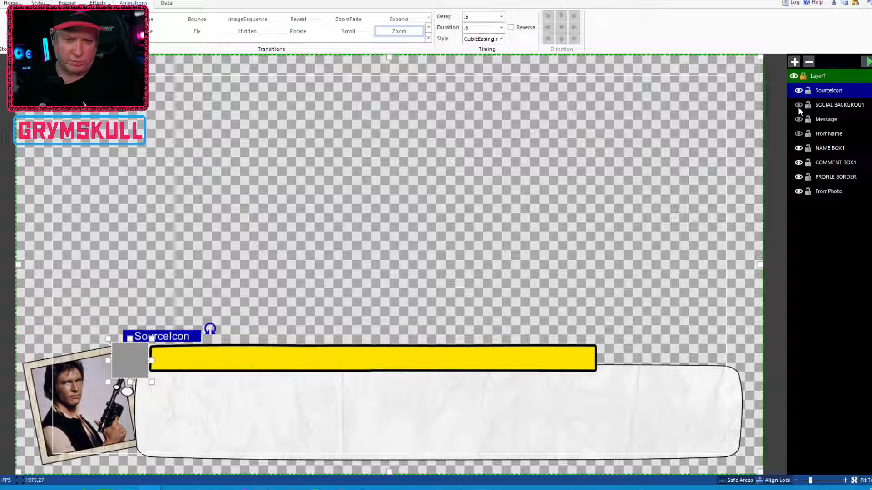
click(867, 62)
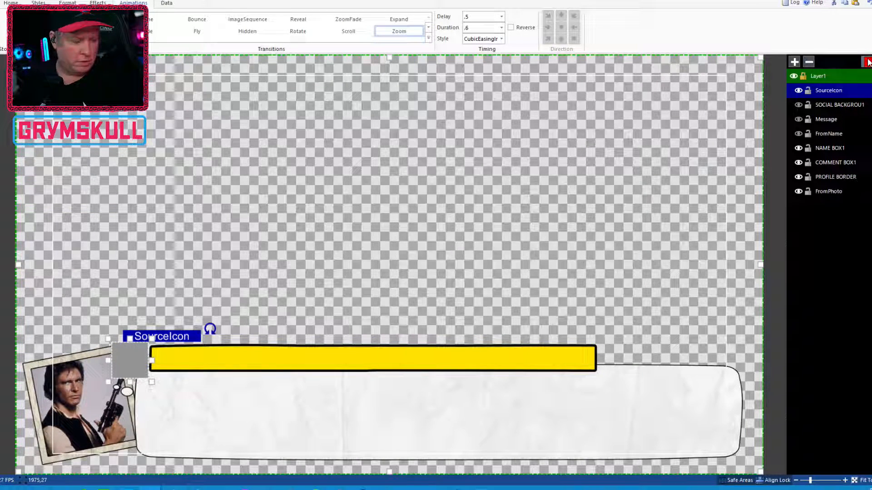
click(867, 61)
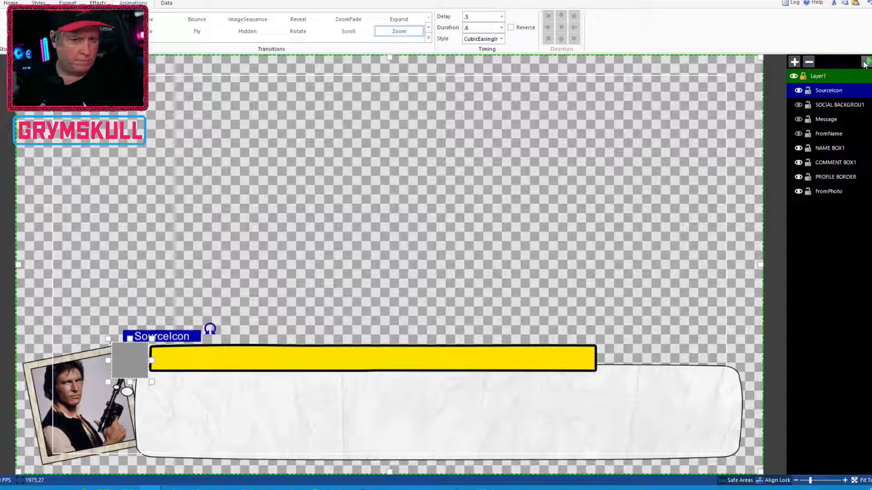
click(867, 62)
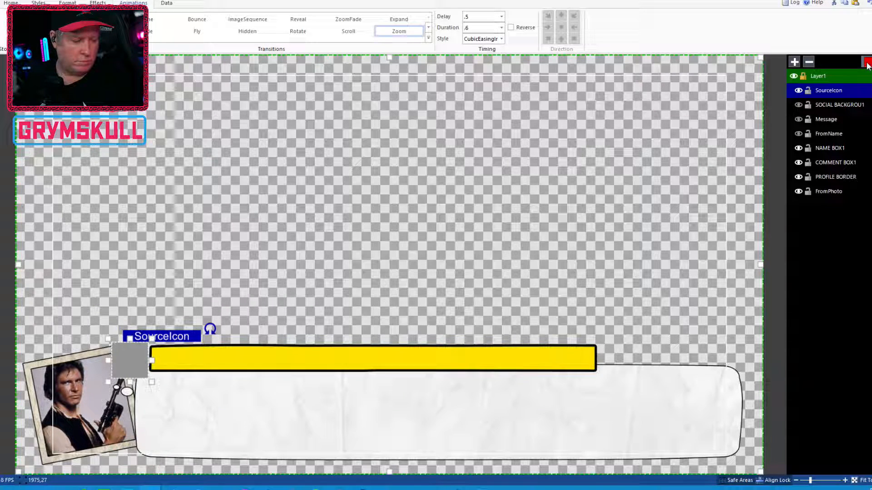
click(867, 62)
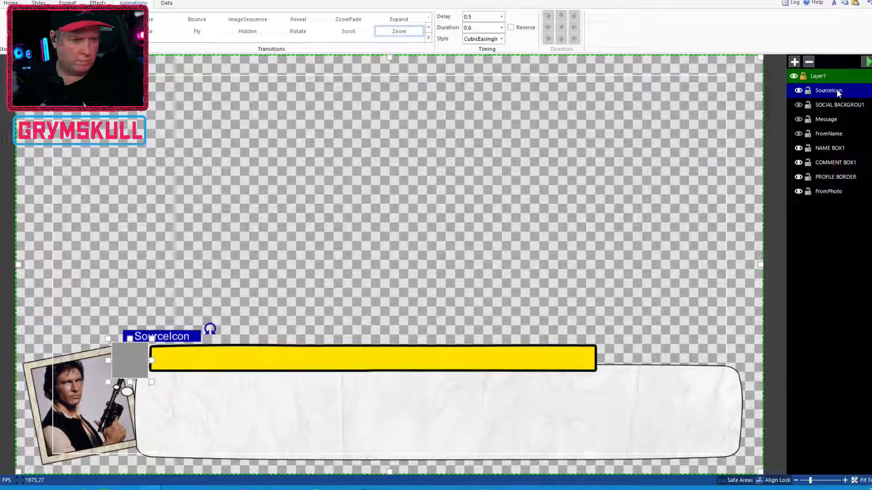
Set the SourceIcon Zoom transition's duration to 0.4 and preview the animation.
click(481, 31)
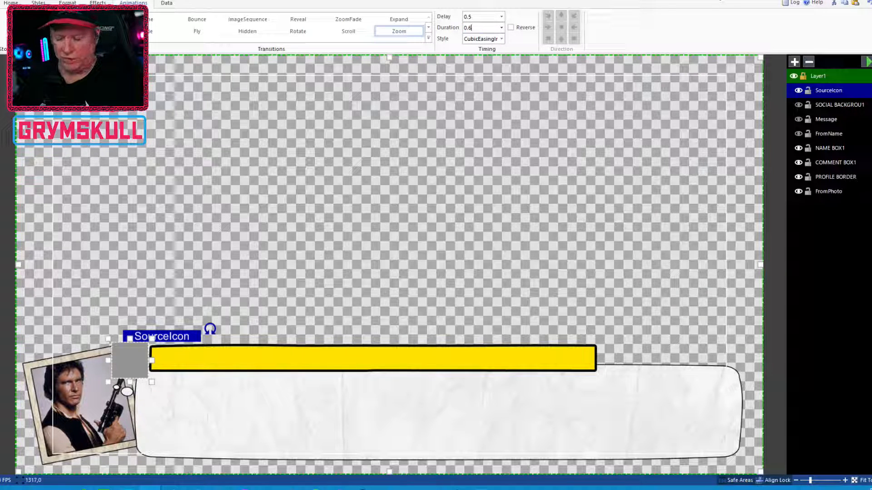
key(BackSpace)
text(4)
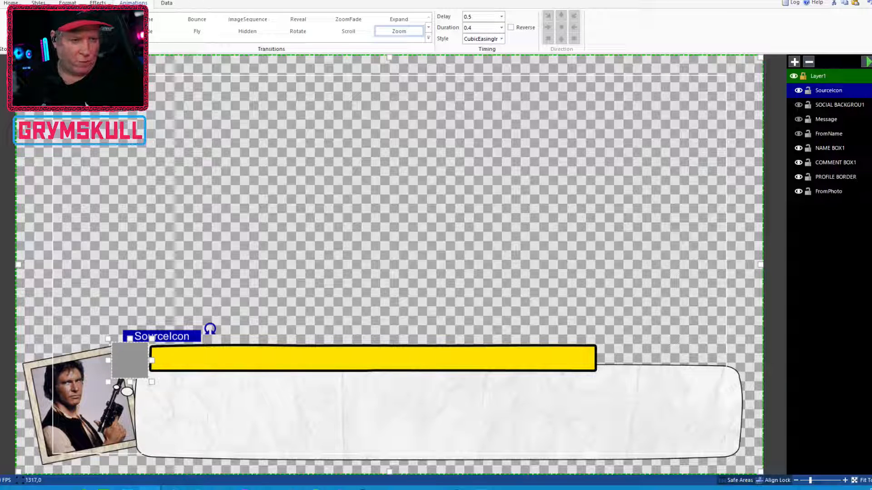
click(866, 66)
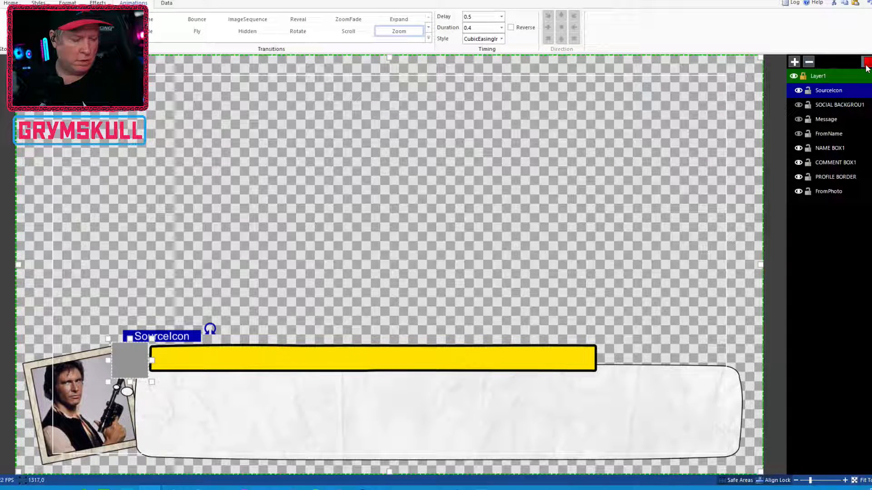
click(866, 63)
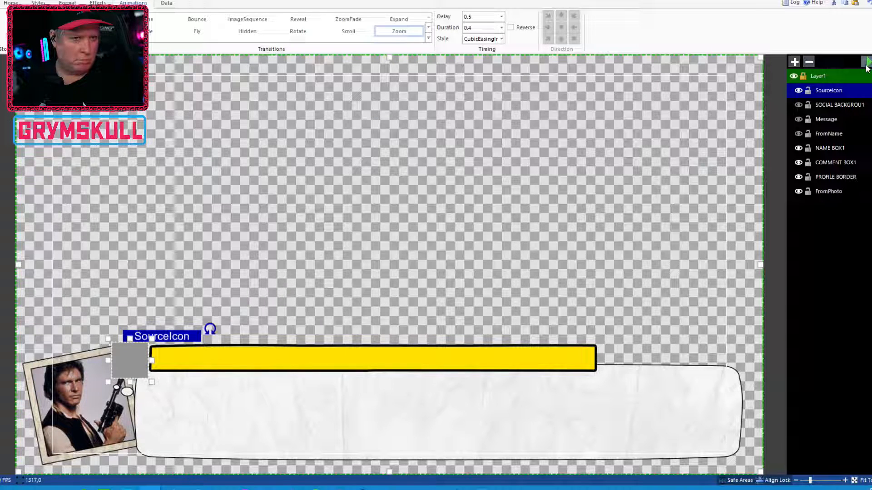
click(867, 66)
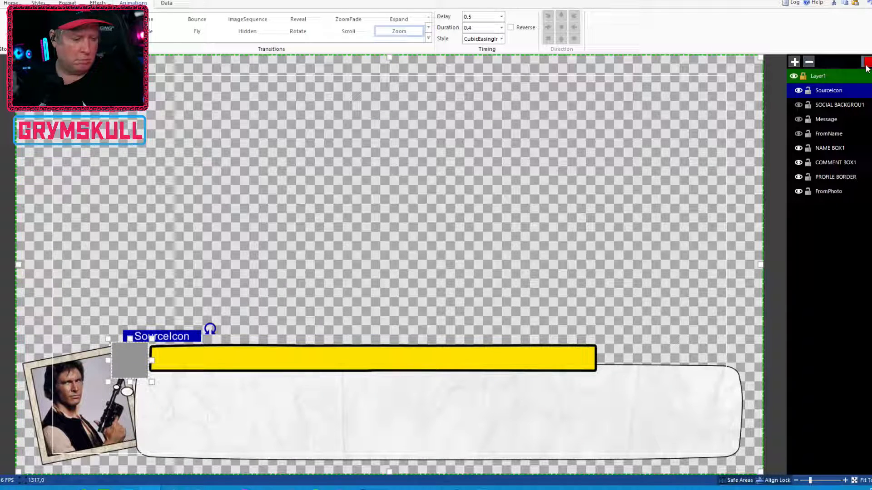
click(867, 66)
click(866, 66)
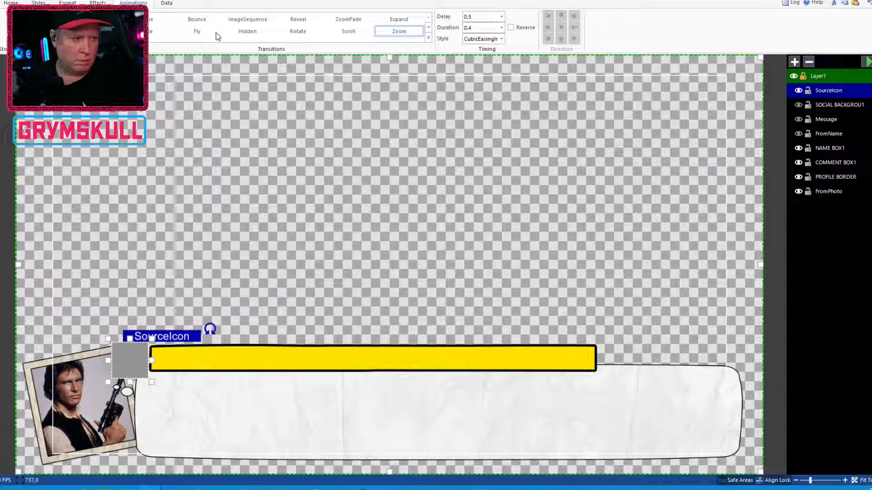
Try the Rotate transition on the SourceIcon layer in place of Zoom and preview it.
click(300, 36)
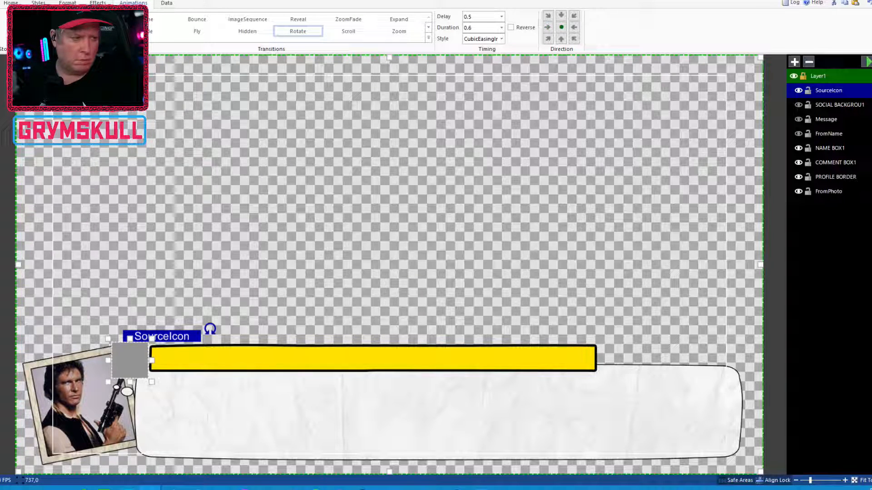
click(46, 27)
click(45, 19)
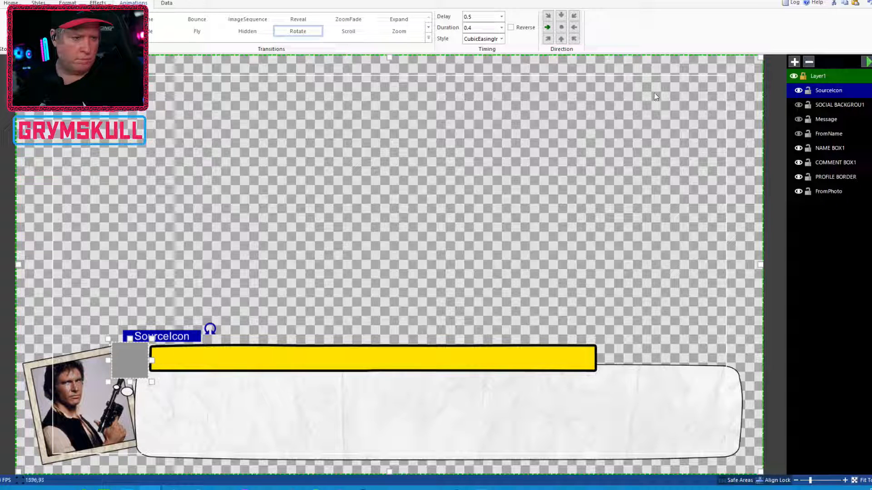
click(867, 62)
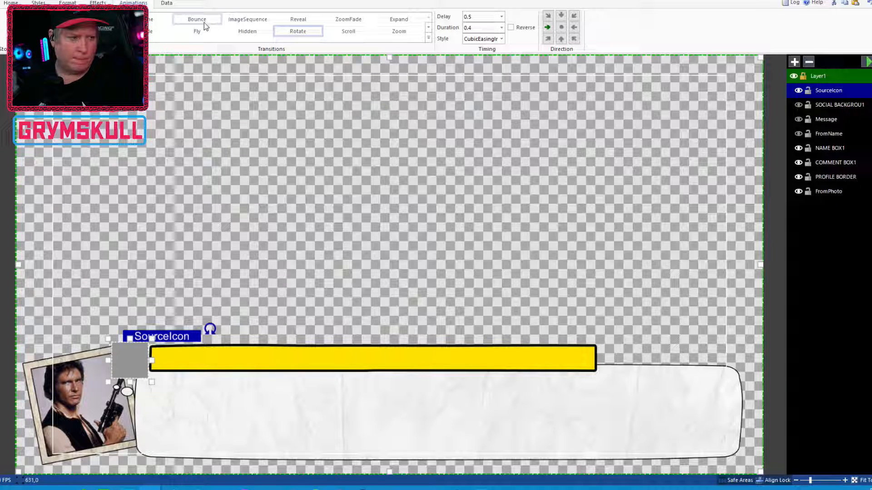
click(154, 20)
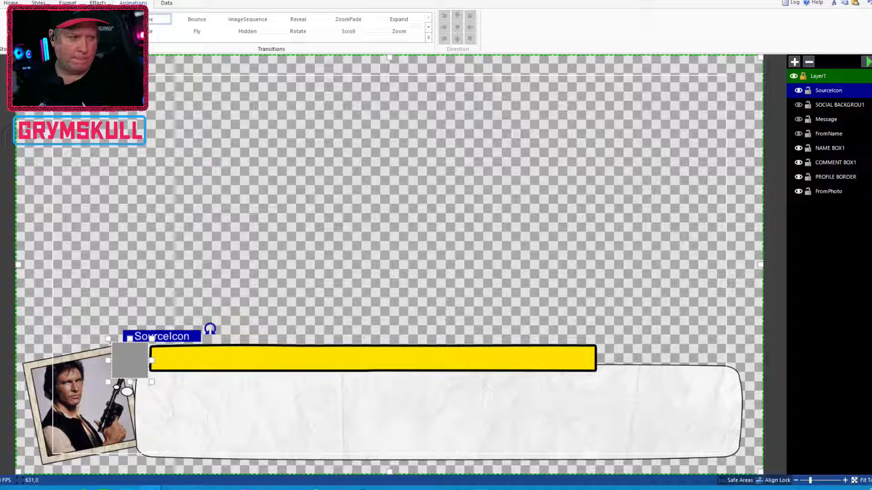
click(293, 32)
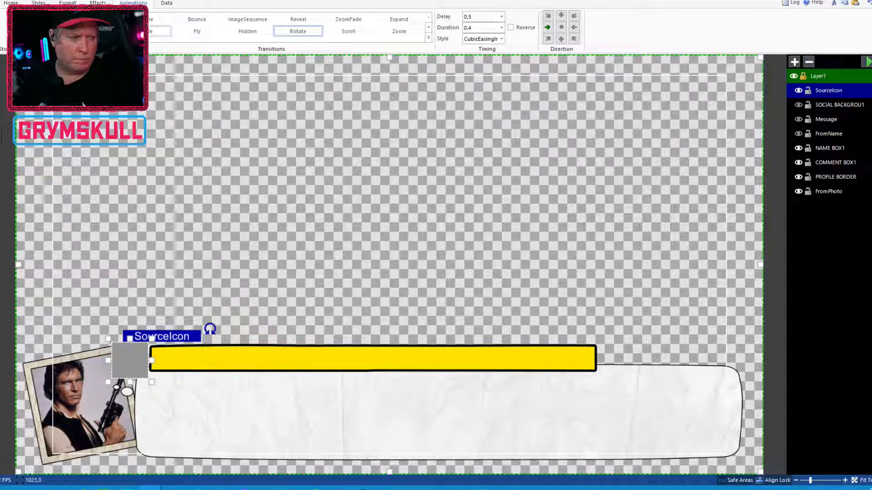
In the storyboard with the centre-direction Rotate, try Zoom on SourceIcon with a preview, and set the layer's transition to None.
click(21, 41)
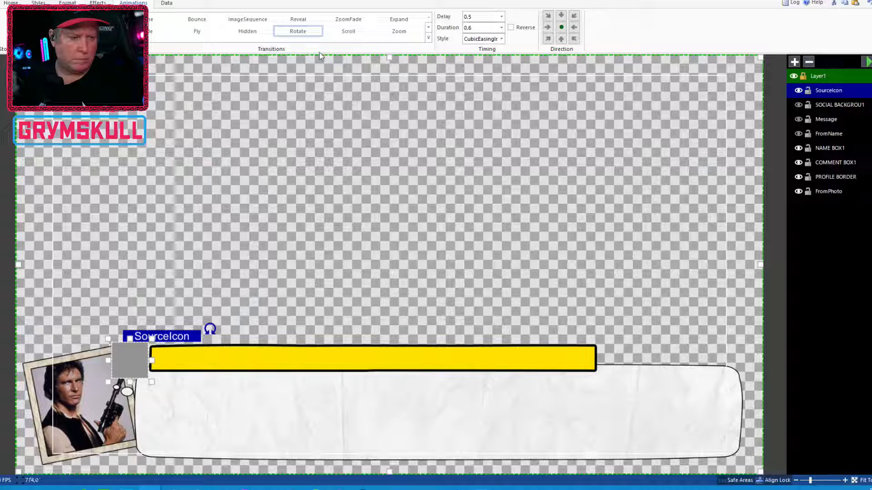
click(391, 35)
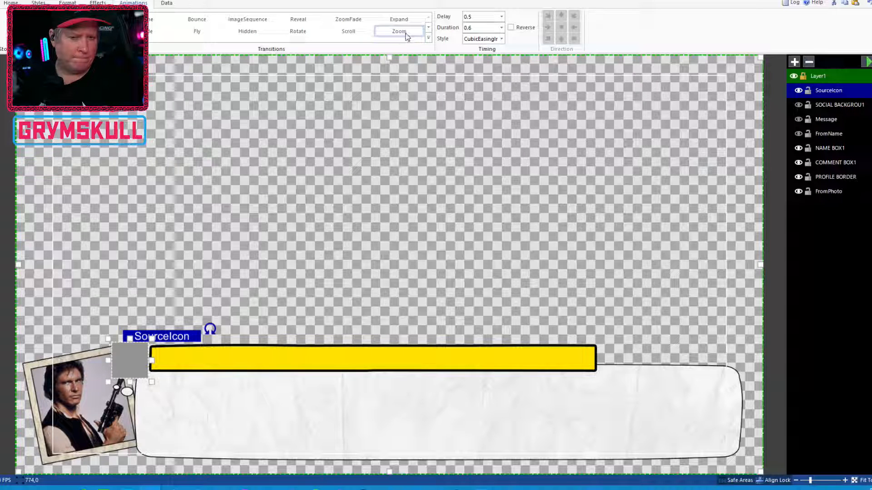
click(867, 62)
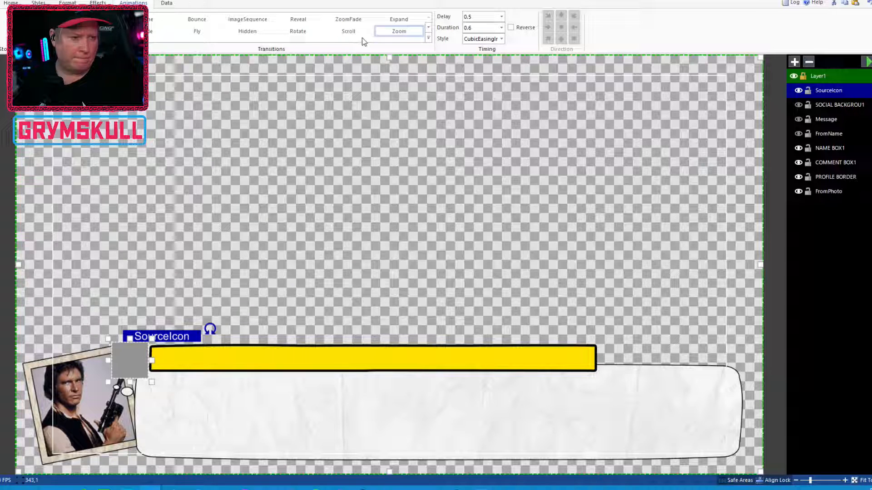
click(151, 20)
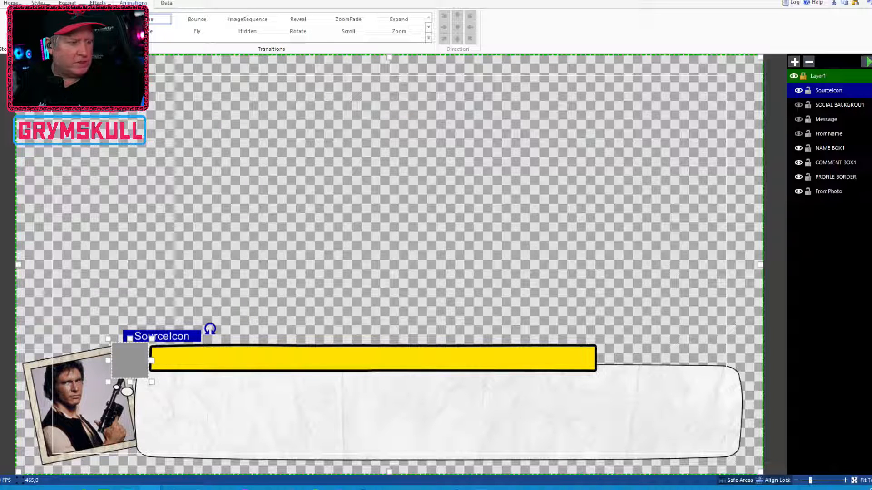
Return to the storyboard with SourceIcon's 0.4 duration, replace its Rotate transition with Zoom, and preview the title's animation.
click(64, 25)
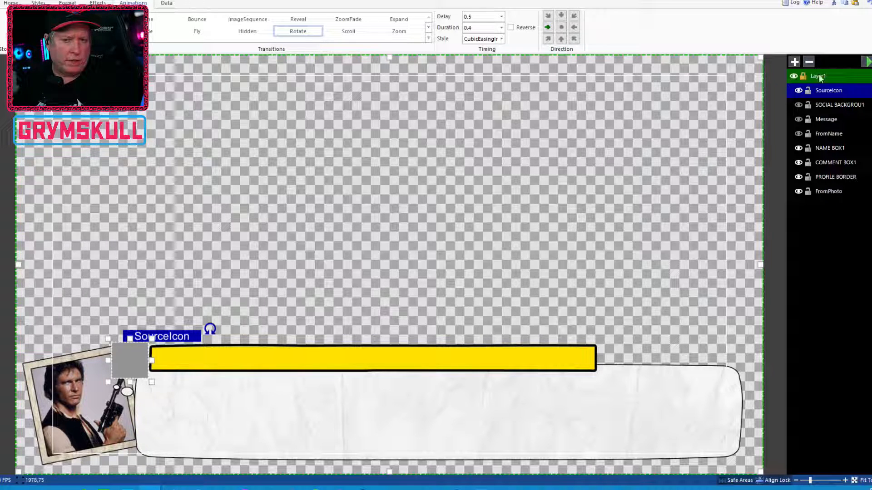
click(868, 65)
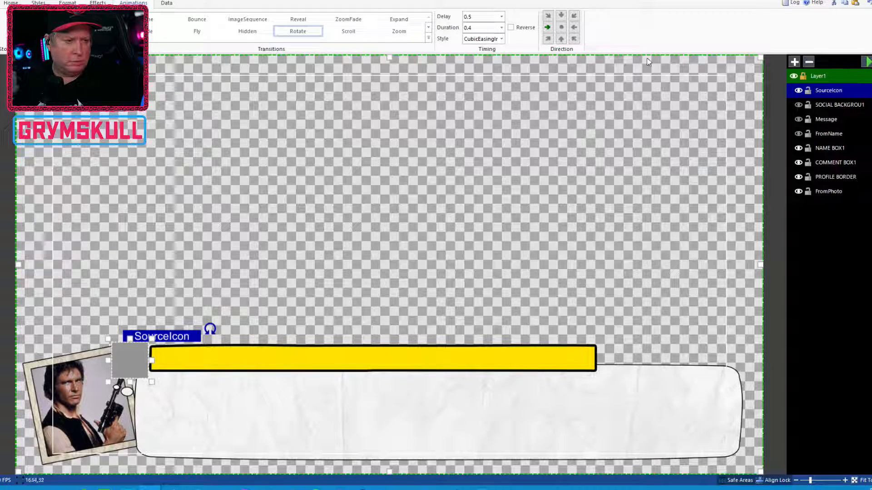
click(399, 32)
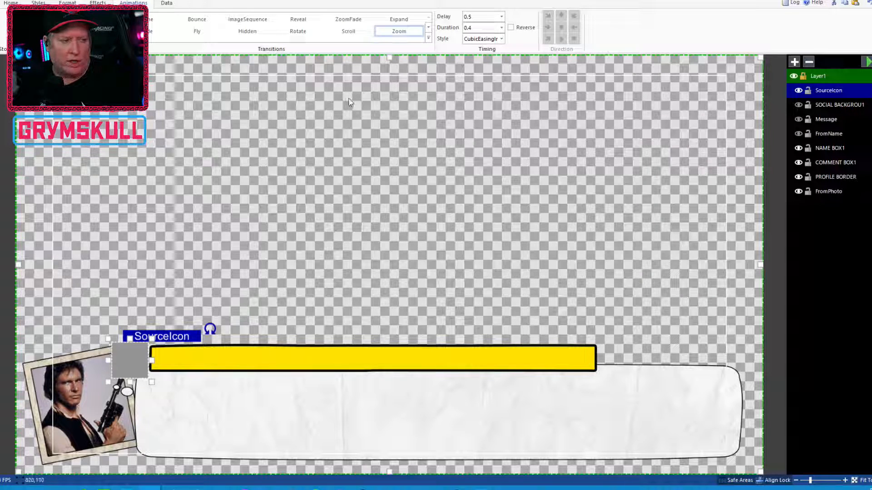
click(867, 62)
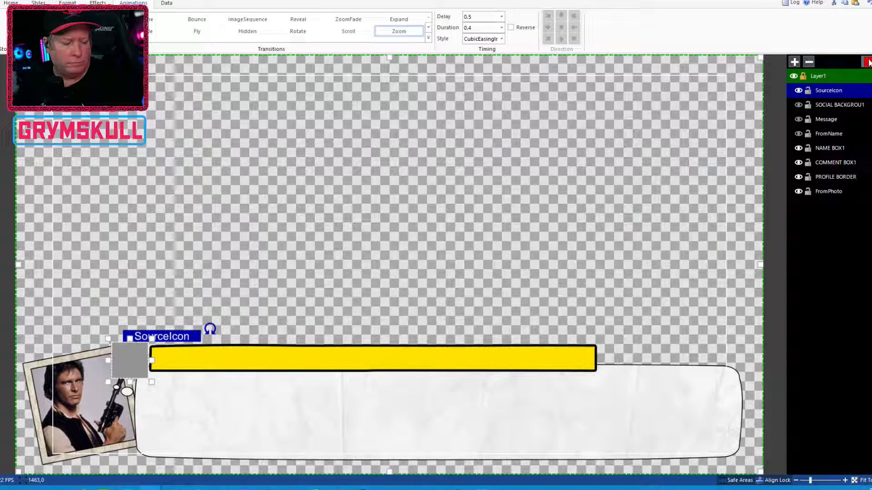
click(867, 62)
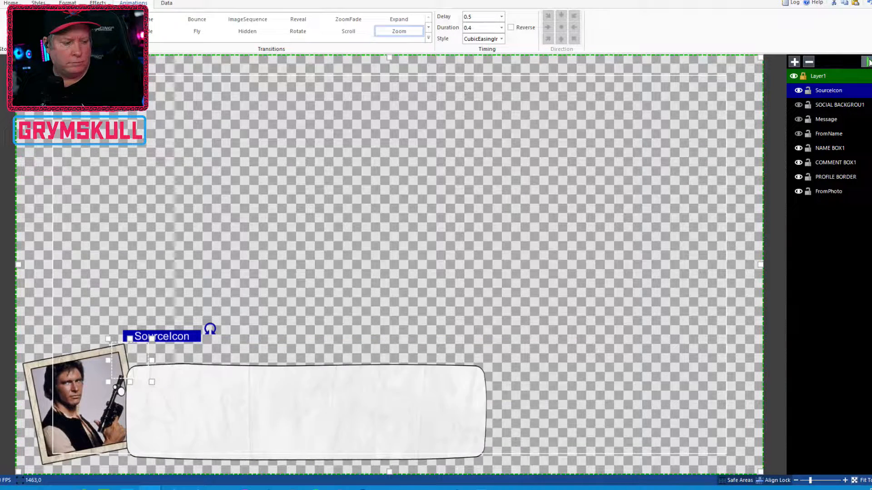
click(867, 62)
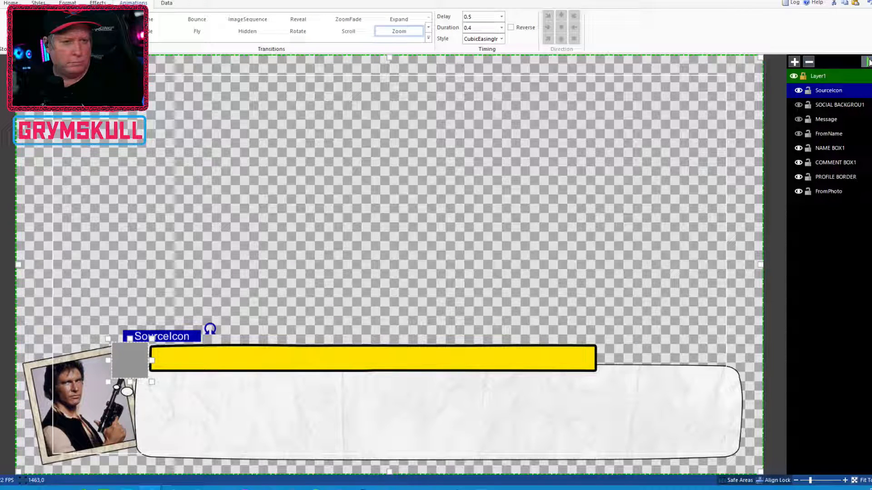
Play the title's animation several times to check the Zoom transition on SourceIcon.
click(868, 62)
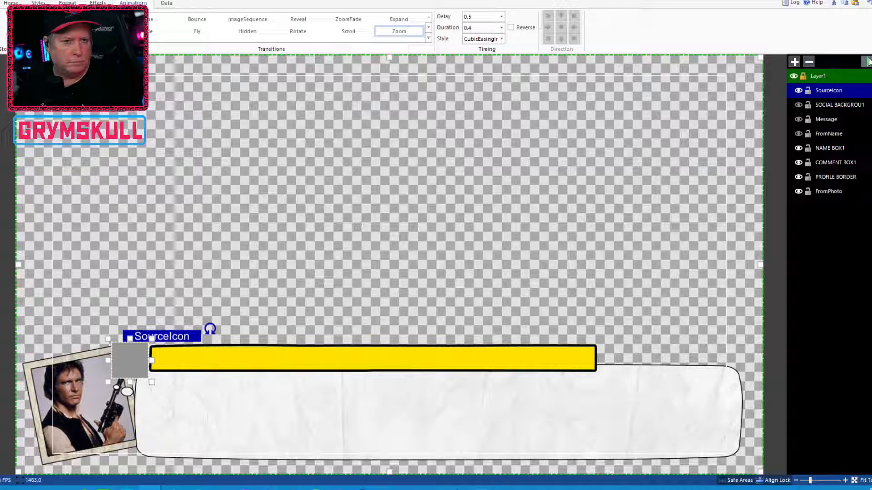
click(867, 62)
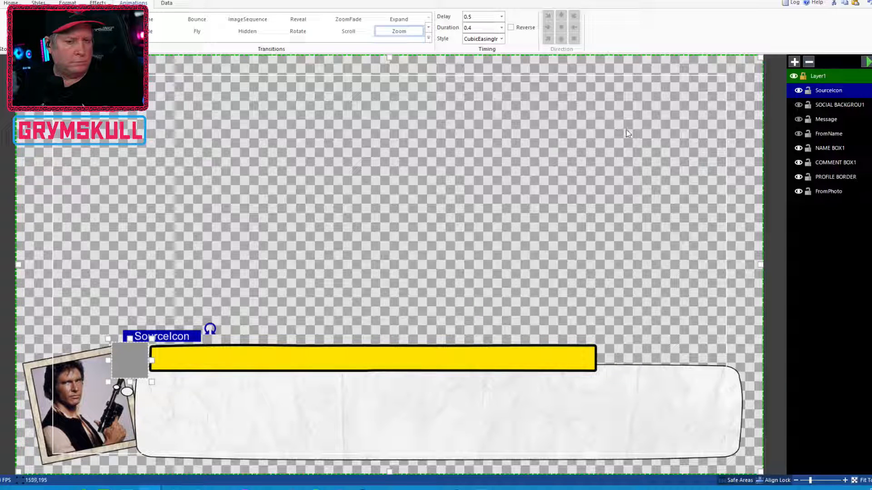
click(867, 62)
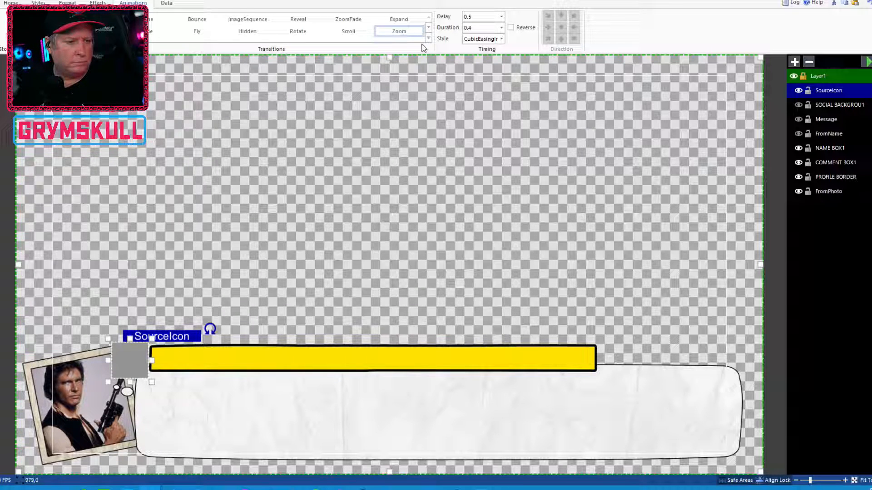
In the storyboard where SourceIcon has no transition, apply Rotate to the layer and preview the title's animation repeatedly.
drag(429, 37, 424, 62)
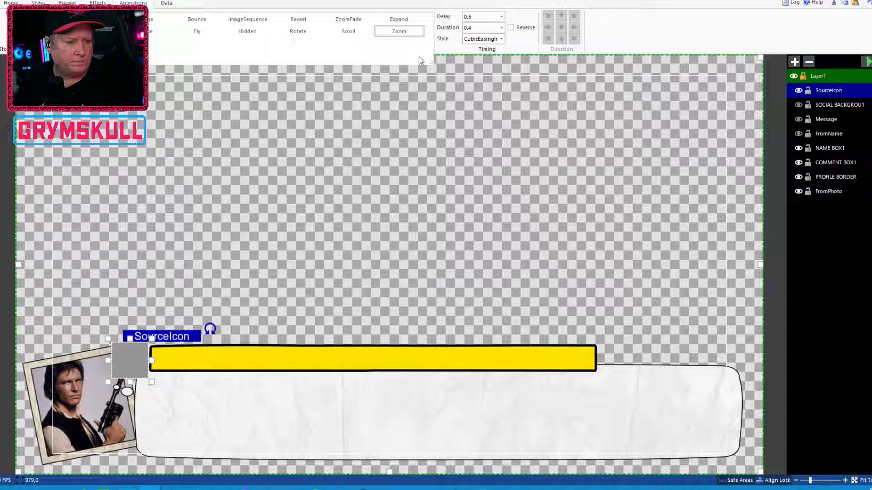
click(146, 20)
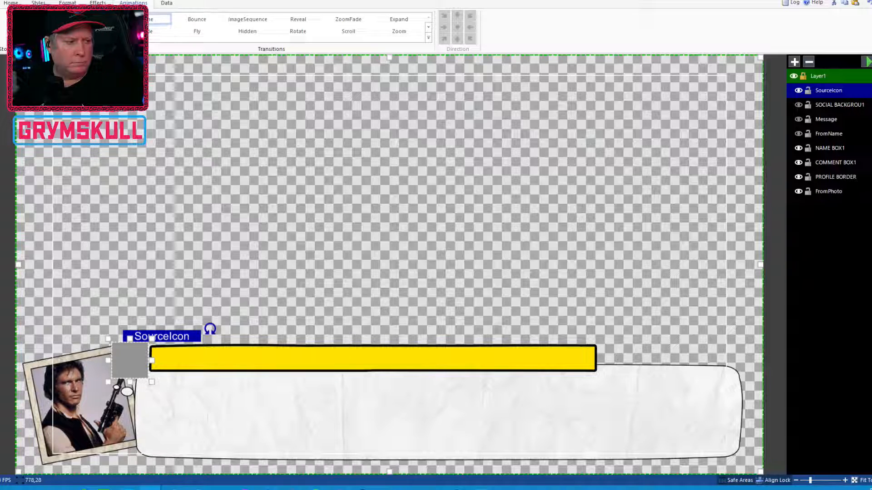
click(41, 30)
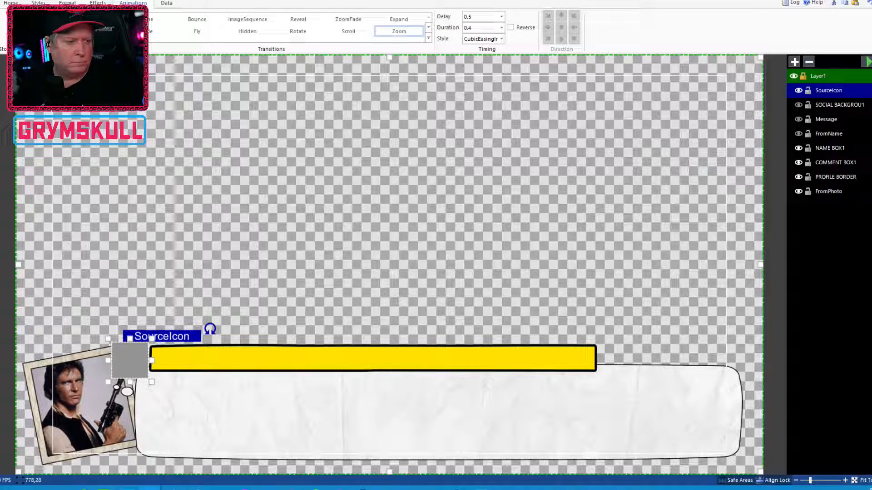
click(41, 20)
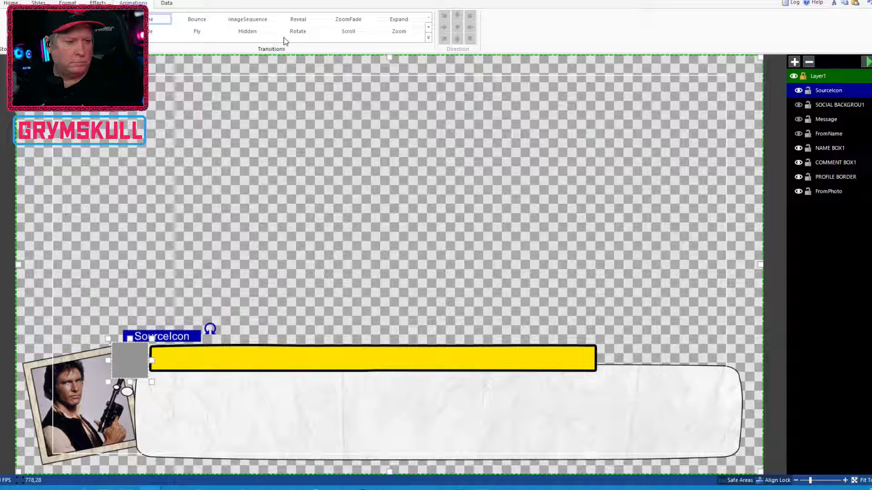
click(297, 31)
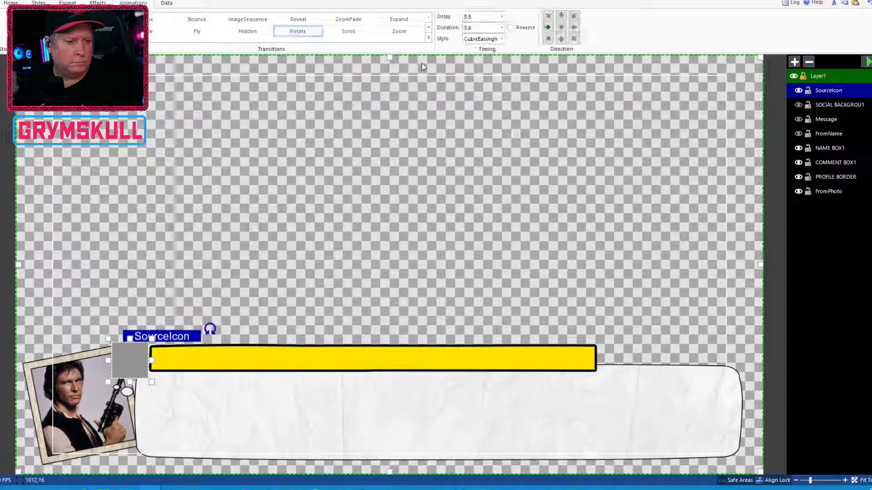
click(867, 61)
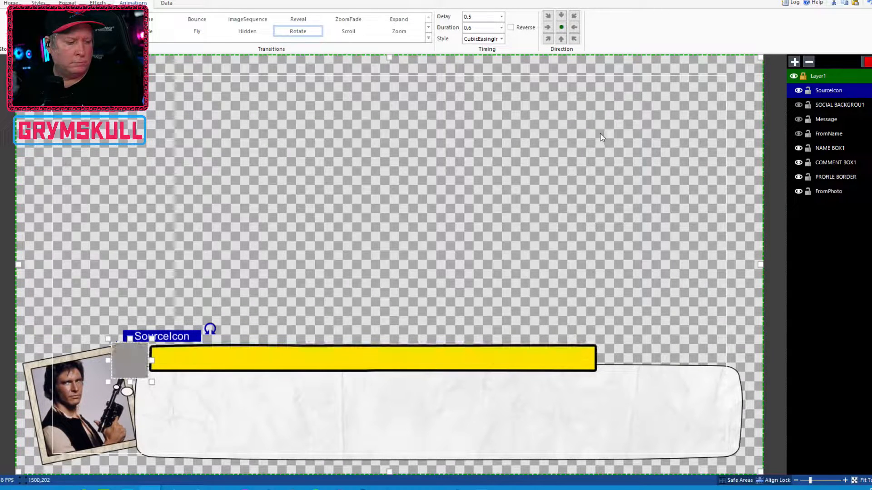
click(867, 62)
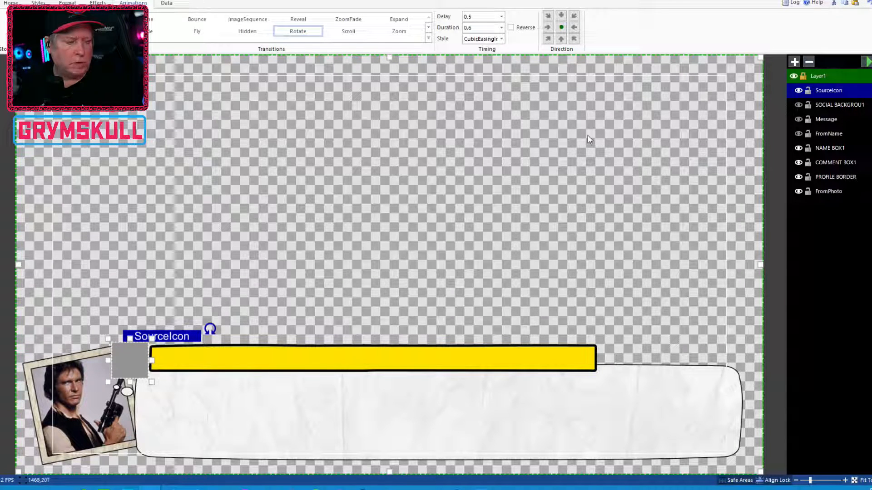
click(868, 63)
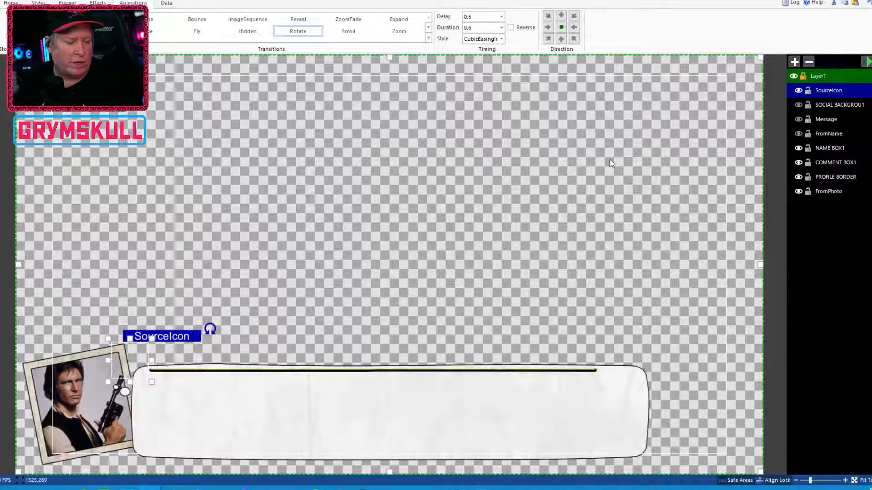
click(867, 65)
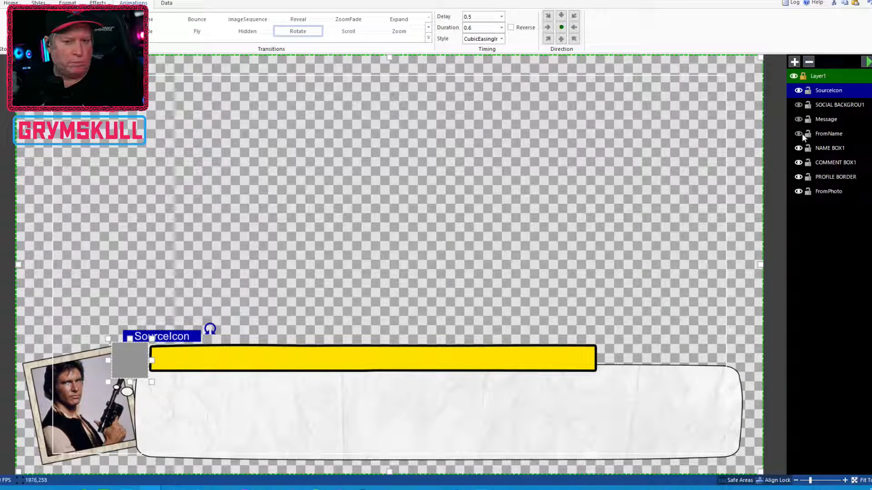
Clear the SOCIAL BACKGROU1 layer's existing transitions and apply Zoom with a duration of 0.4.
click(822, 104)
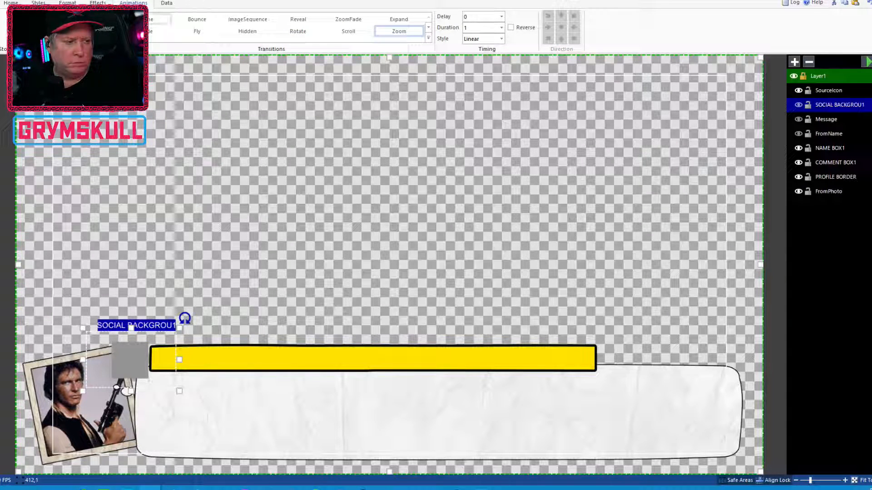
click(71, 20)
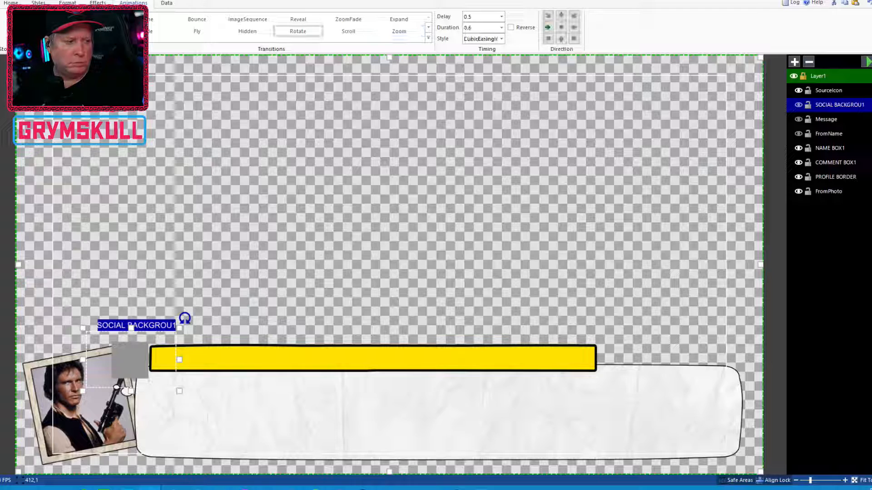
click(144, 20)
click(71, 31)
click(146, 20)
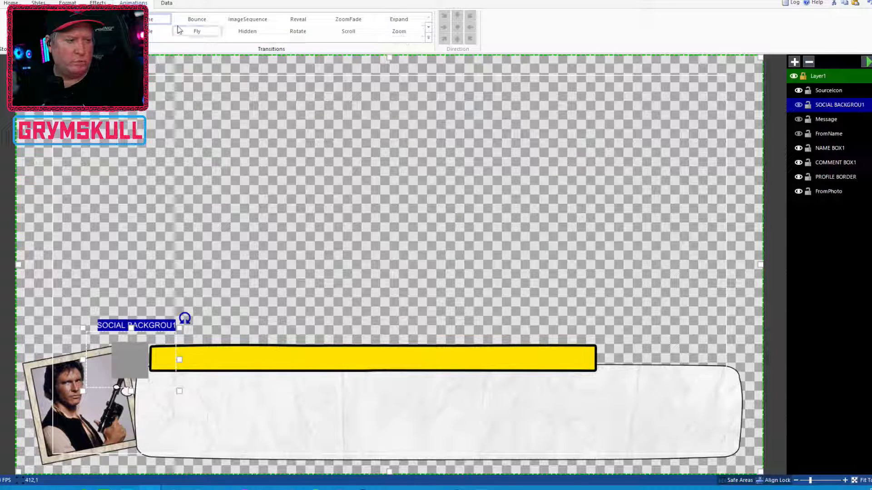
click(399, 33)
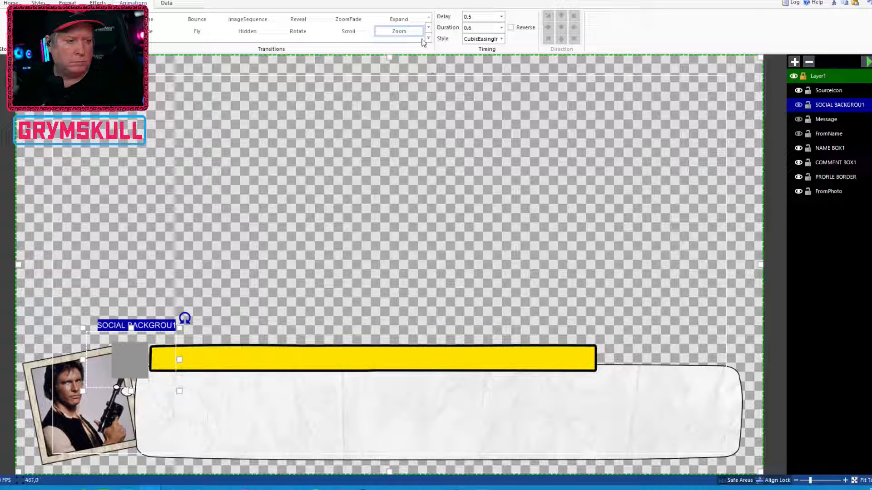
double_click(468, 28)
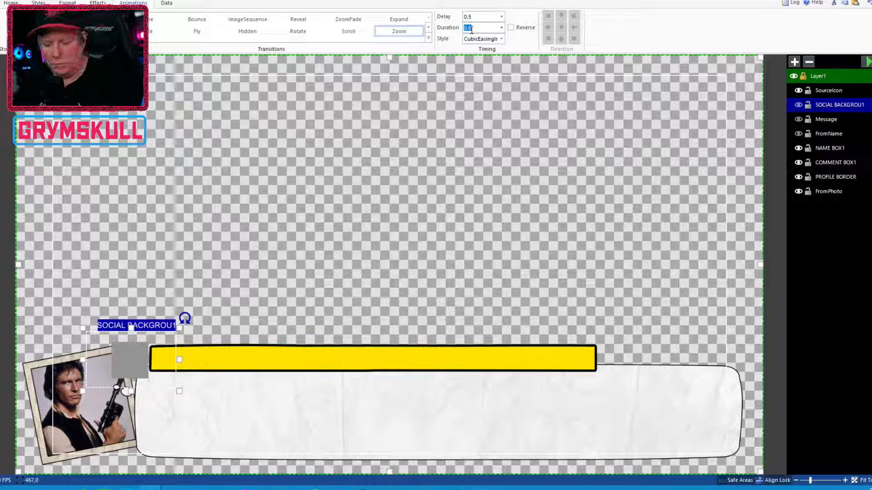
key(BackSpace)
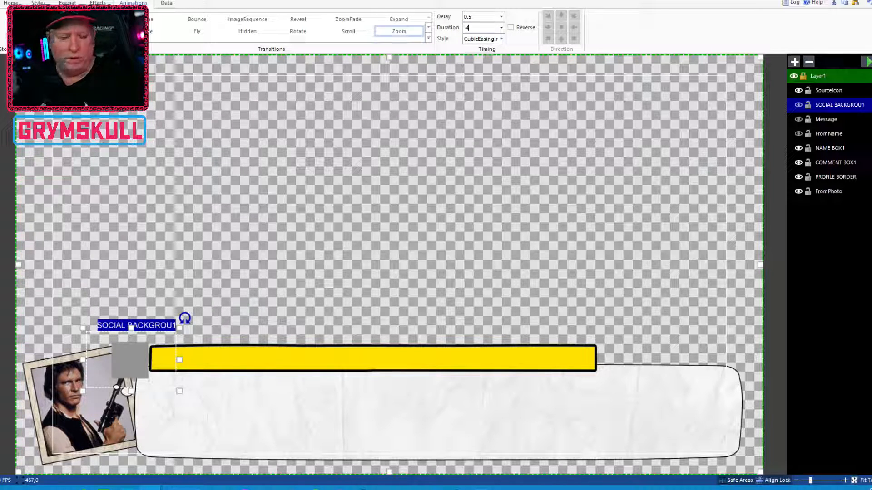
click(532, 60)
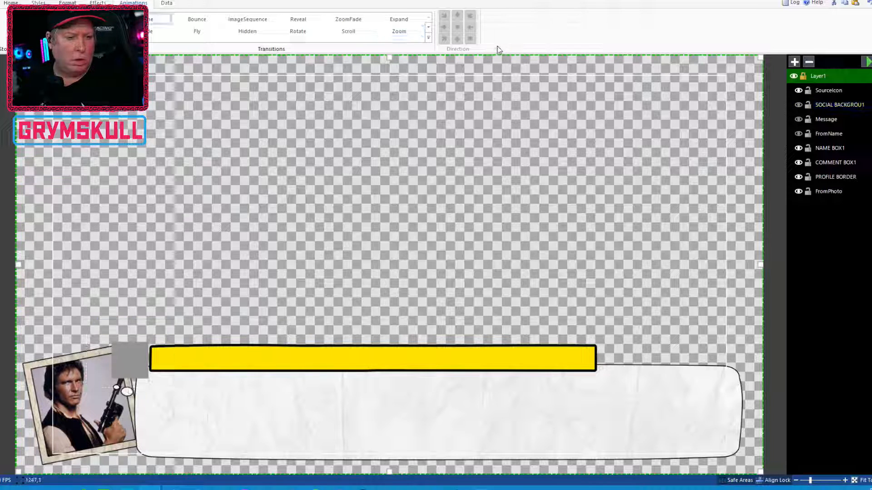
Try the Zoom transition on the parent Layer1.
click(407, 36)
double_click(476, 27)
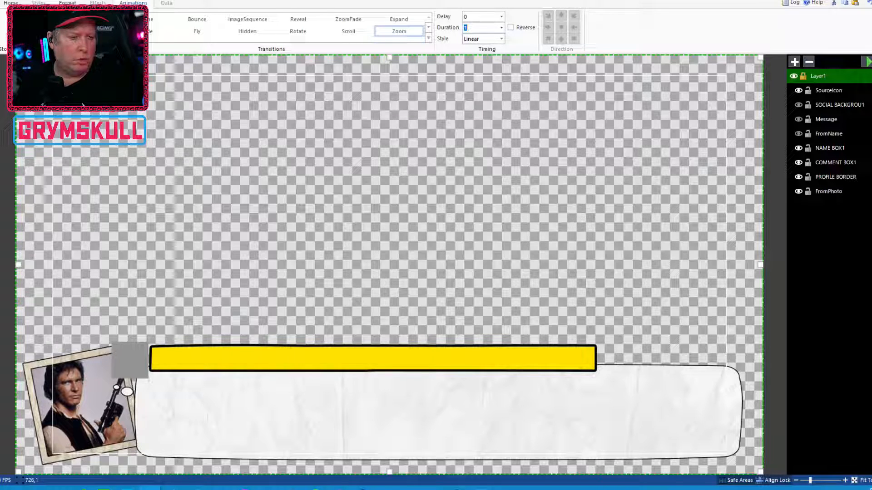
click(45, 28)
click(403, 34)
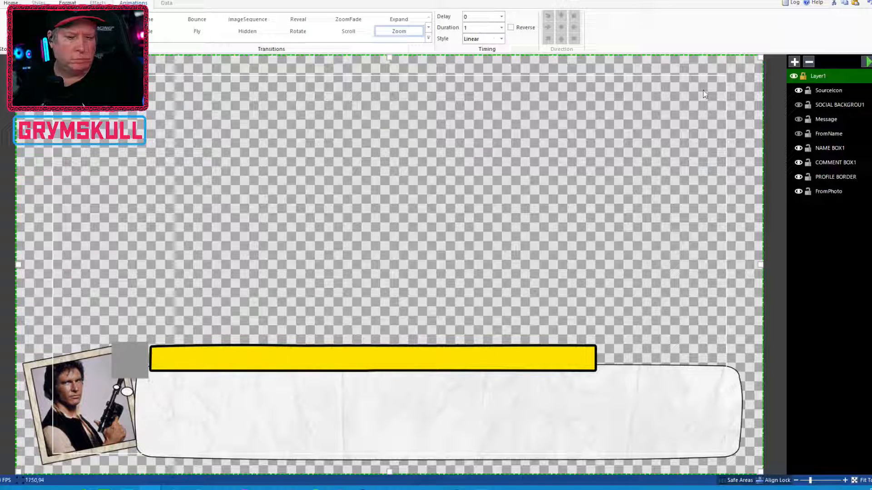
Show the SOCIAL BACKGROU1 layer and give it a Rotate transition with delay .5, duration .4 and style CubicEasingInOut.
click(831, 105)
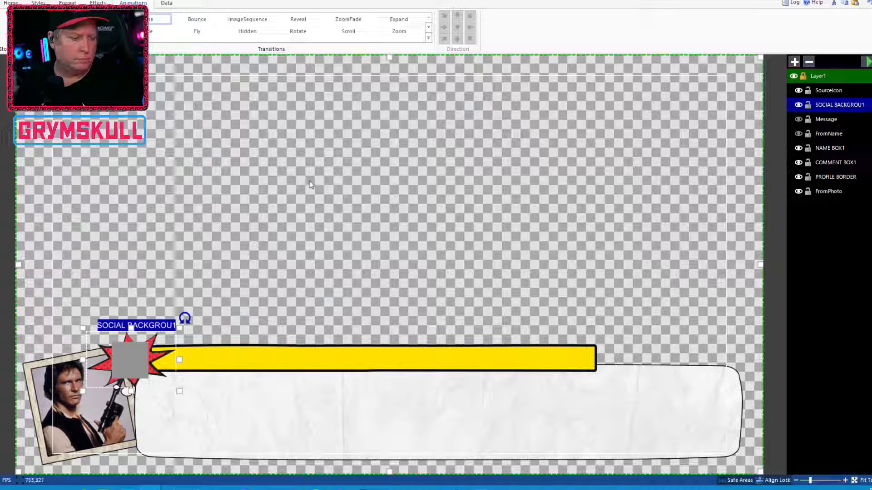
click(399, 33)
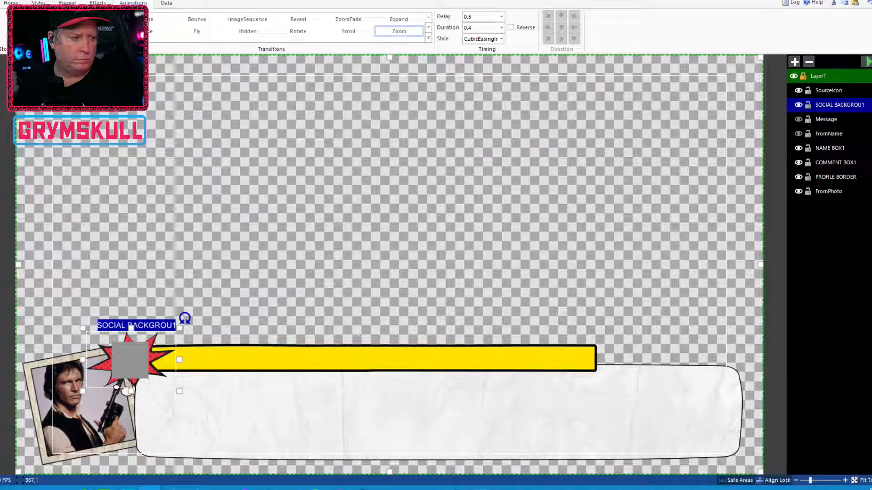
click(307, 34)
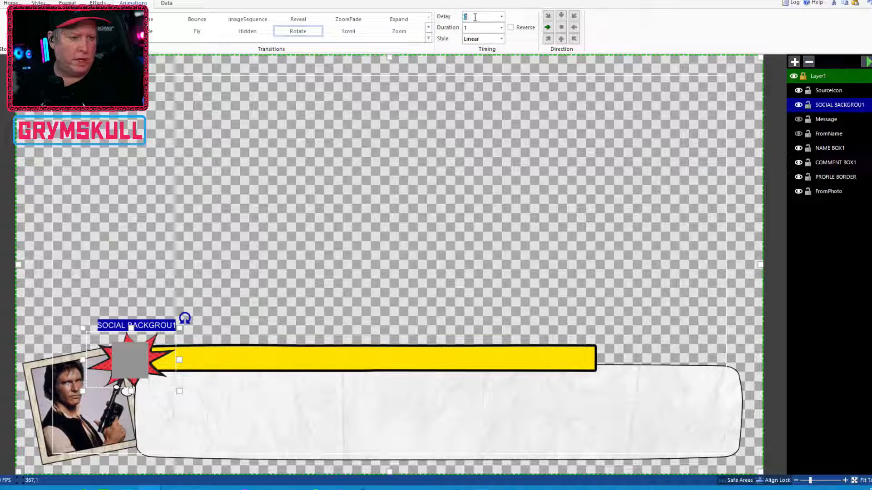
text(.5)
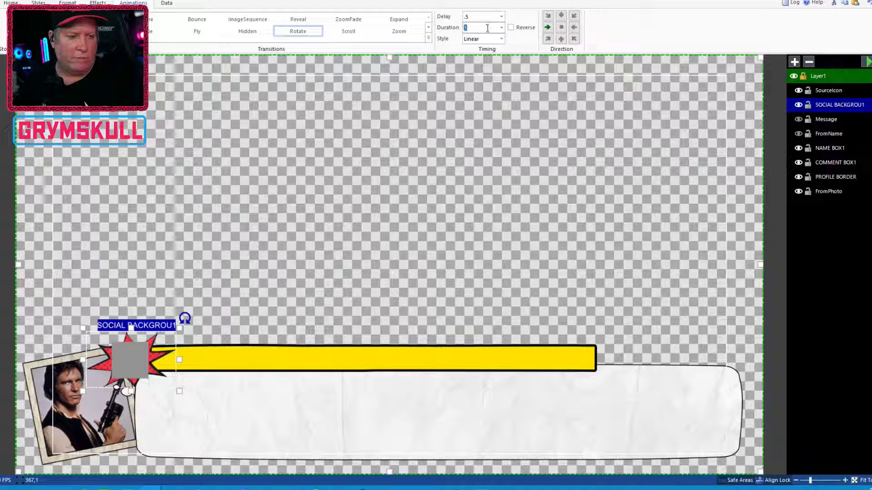
text(.4)
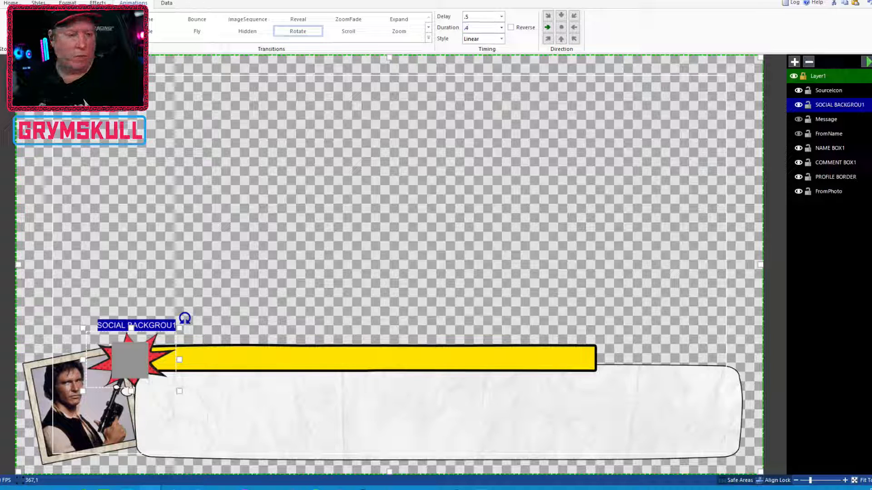
click(482, 41)
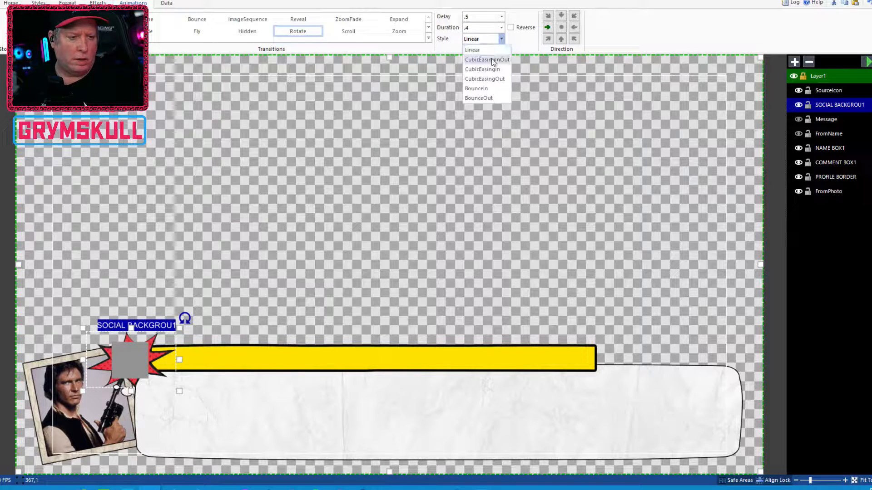
click(494, 61)
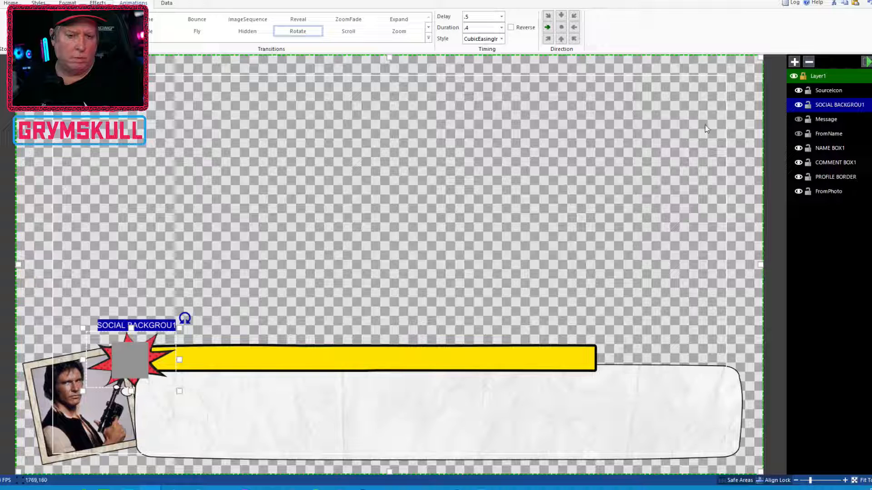
Set the transition of the parent Layer1 to None.
click(826, 77)
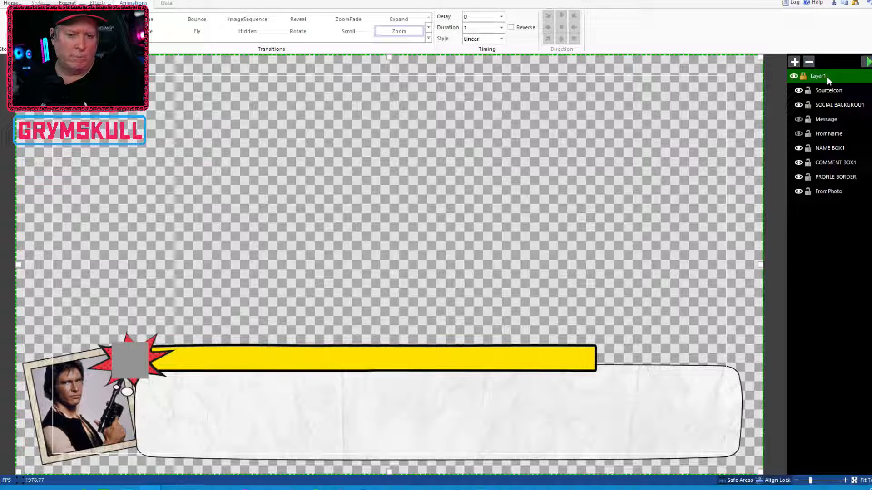
click(835, 104)
click(832, 77)
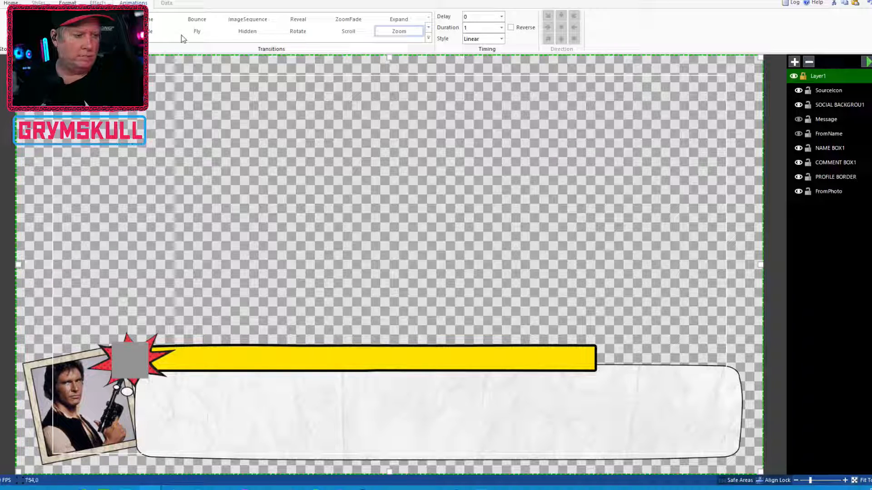
click(156, 21)
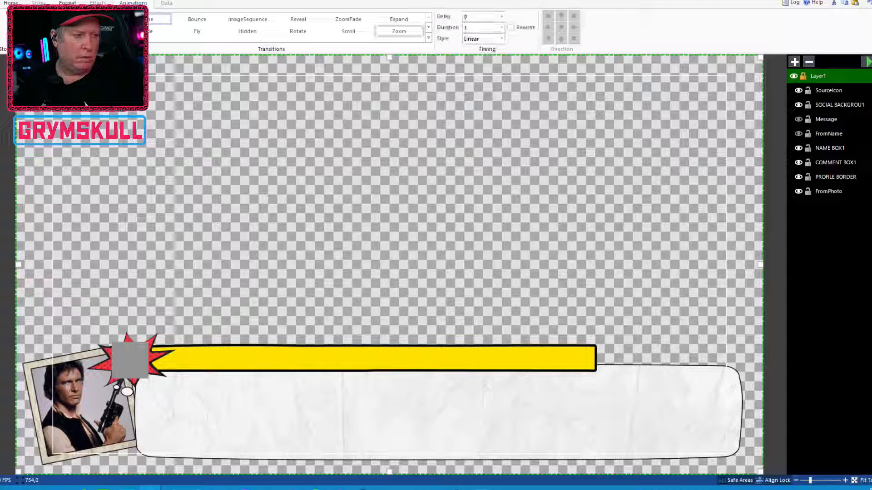
Preview the title with Zoom on the SOCIAL BACKGROU1 layer, and replace that transition with Rotate.
click(837, 106)
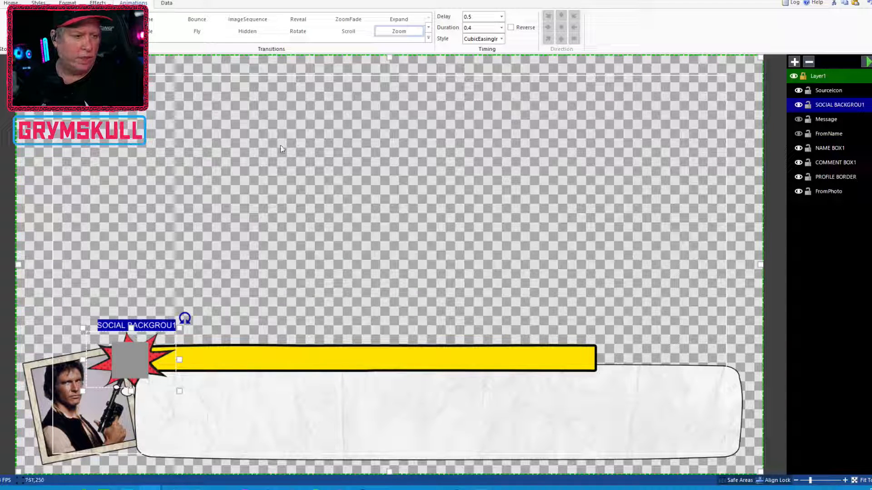
click(861, 63)
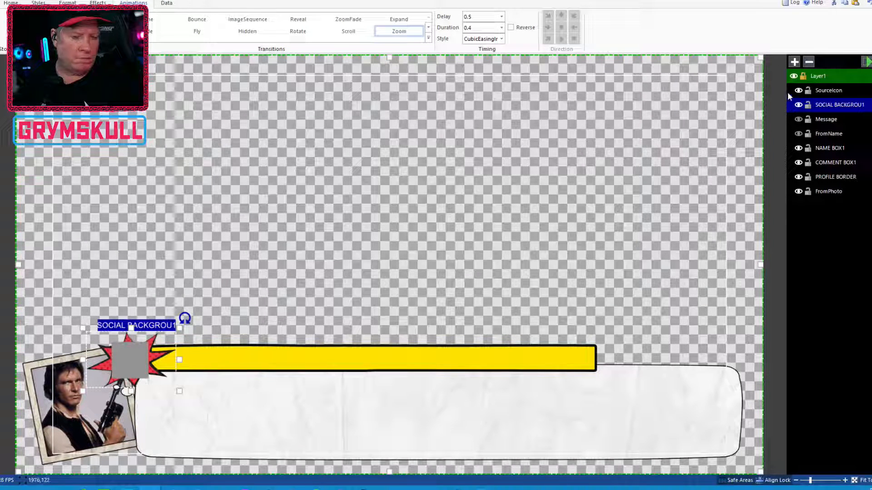
click(865, 62)
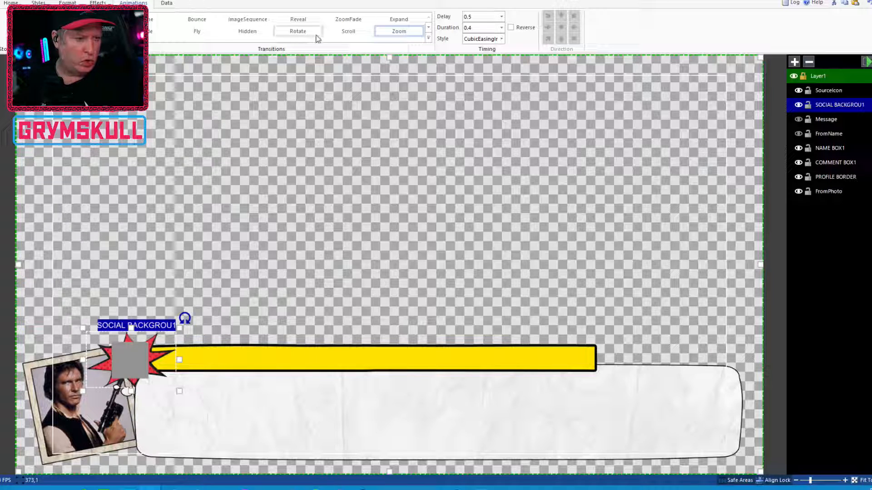
click(298, 32)
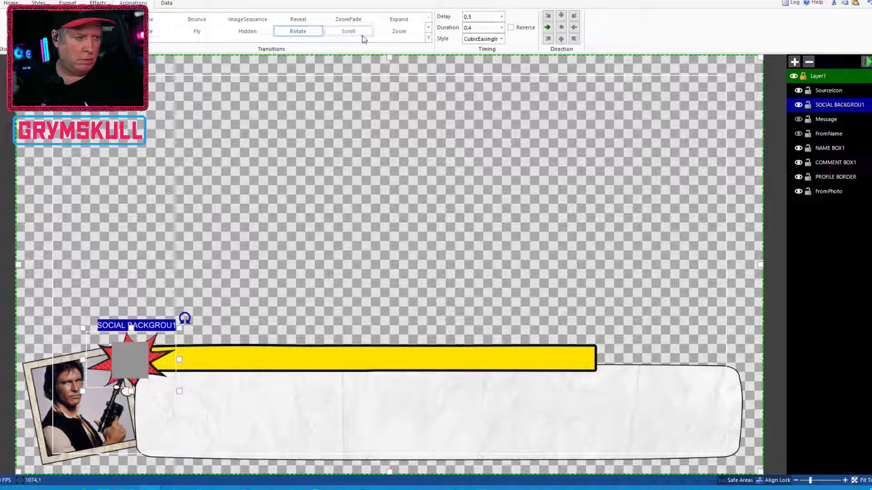
Try the Zoom transition on the SOCIAL BACKGROU1 layer and check the transition settings of the SourceIcon layer.
click(399, 31)
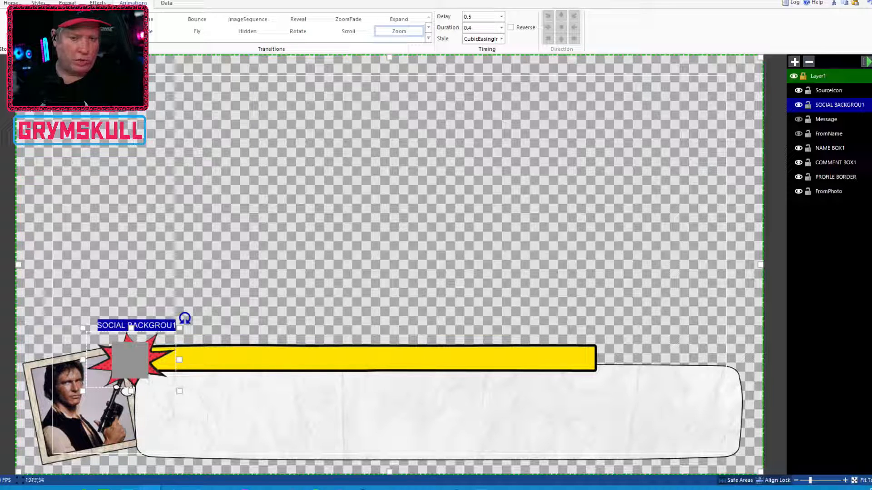
click(838, 92)
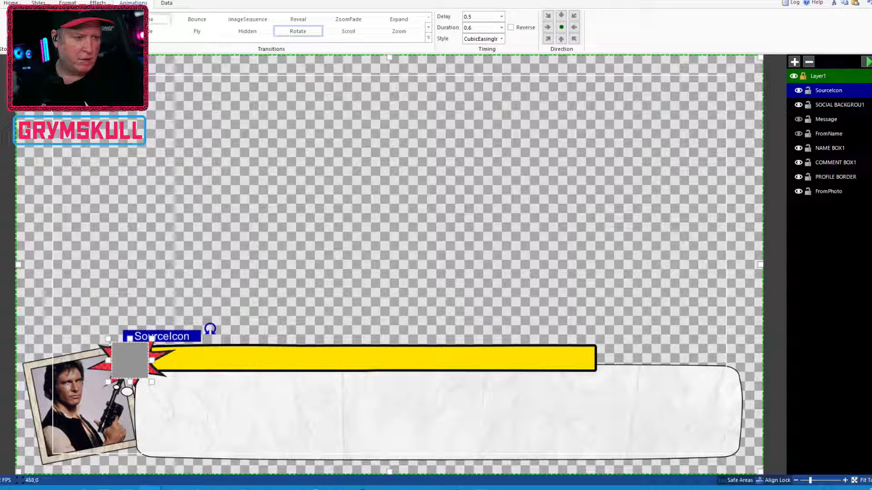
click(28, 19)
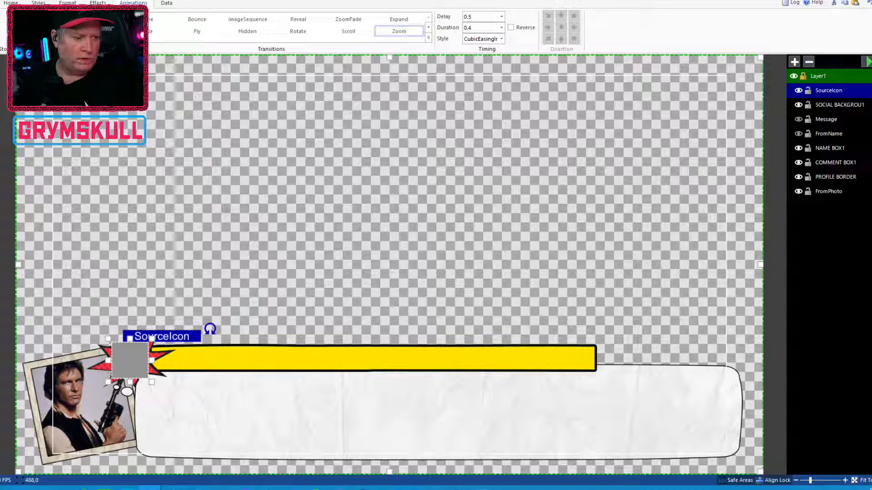
click(27, 20)
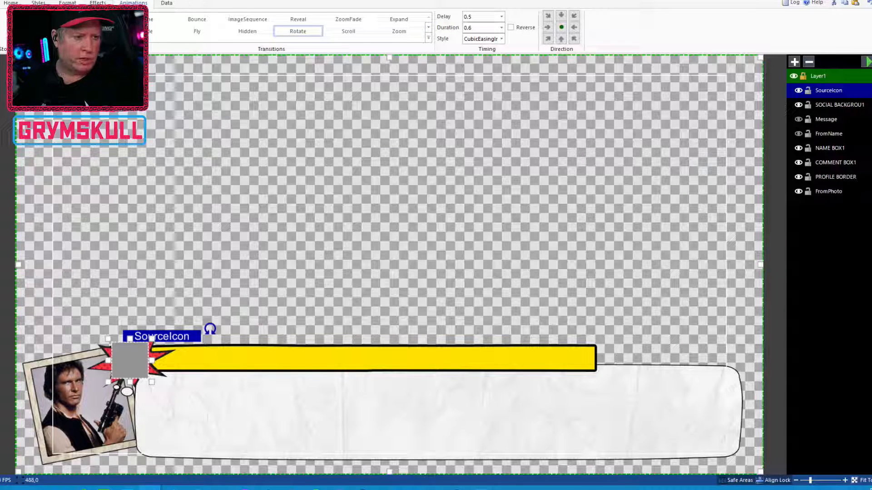
Try the Zoom and None transitions on the SOCIAL BACKGROU1 layer and preview the title with None.
click(851, 105)
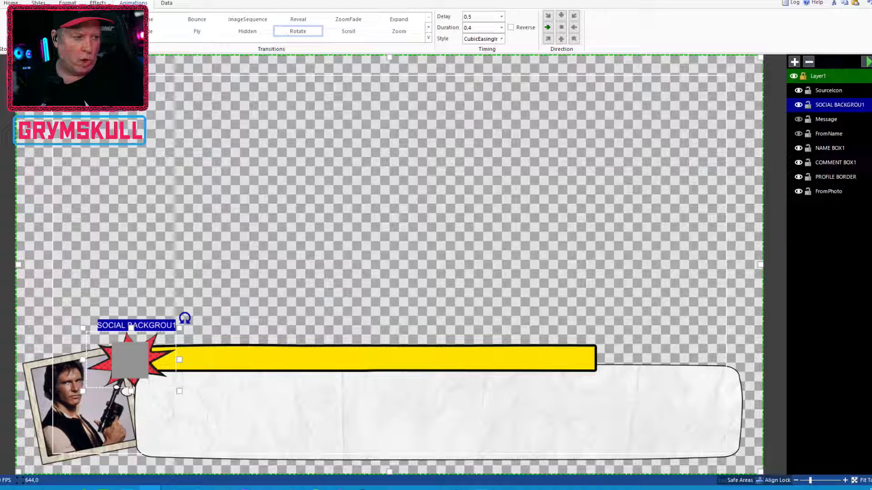
click(406, 32)
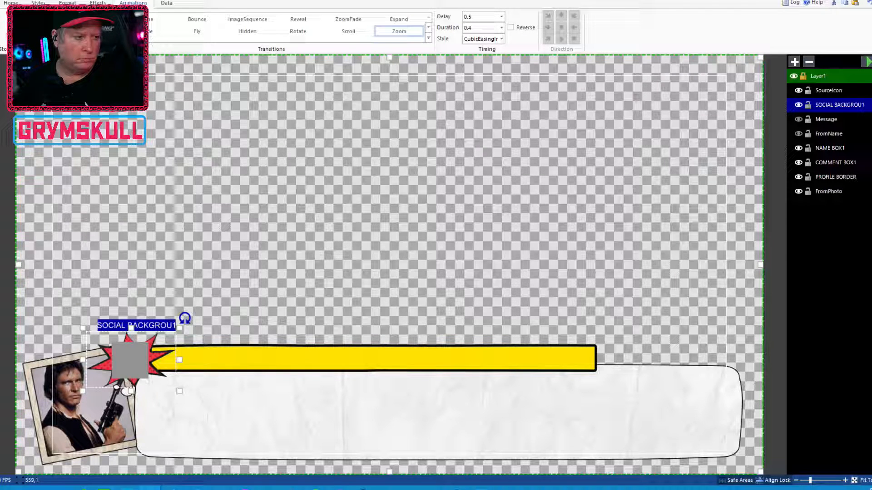
click(159, 20)
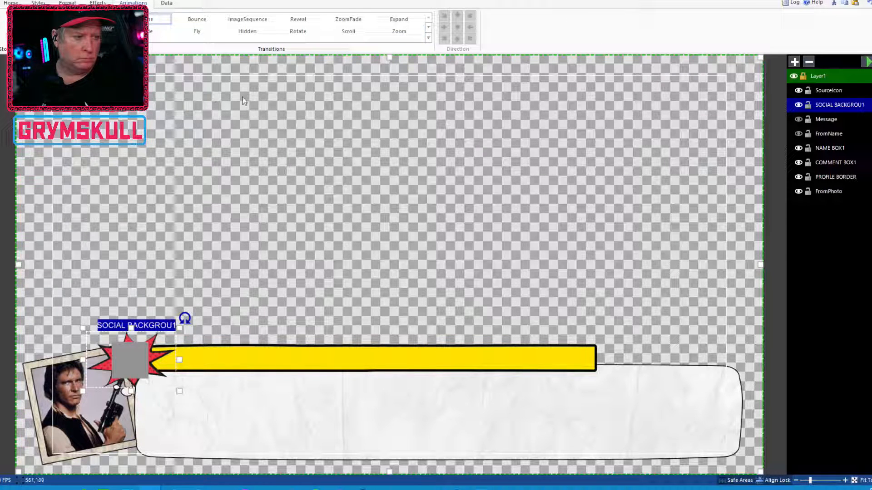
click(866, 61)
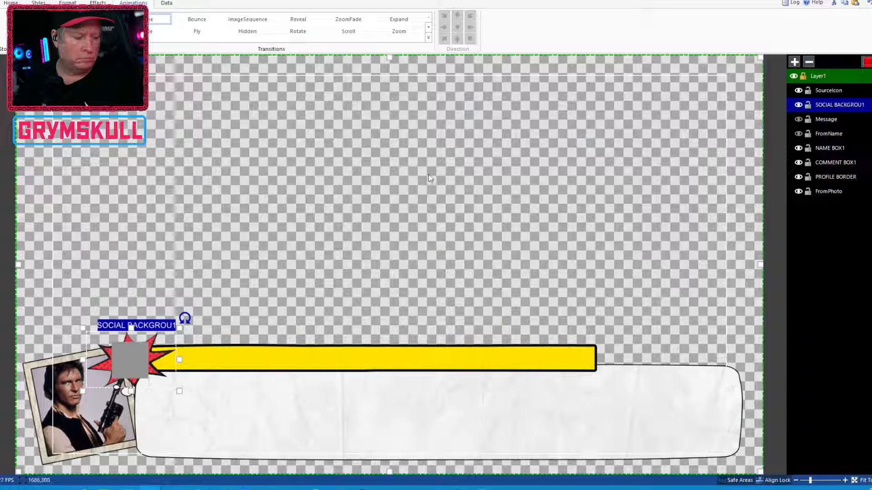
Apply the Rotate transition to the SOCIAL BACKGROU1 layer and preview the title animation.
click(302, 34)
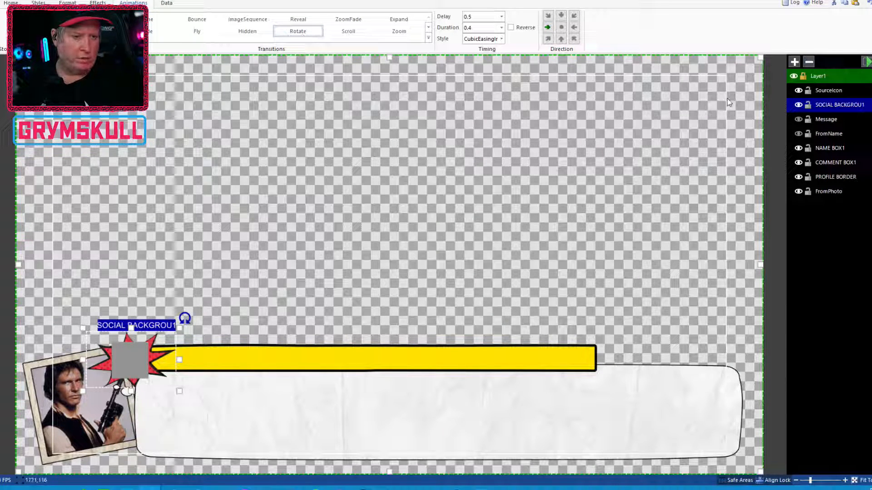
click(866, 60)
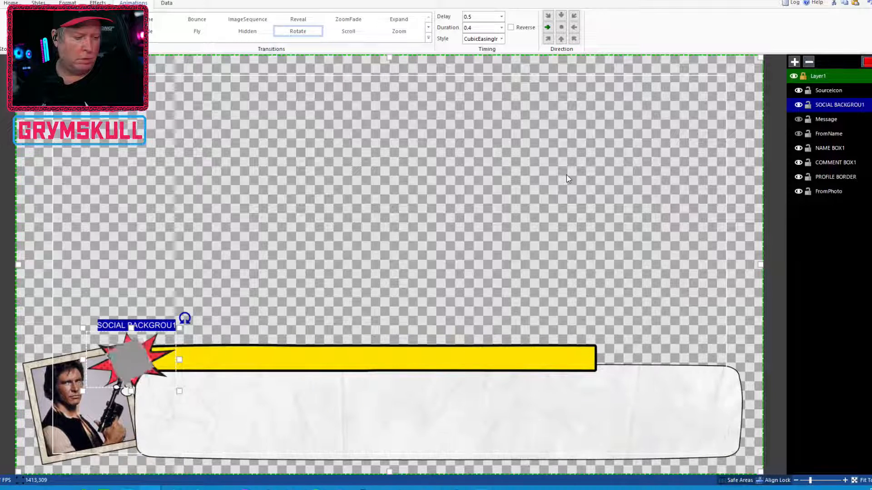
click(867, 61)
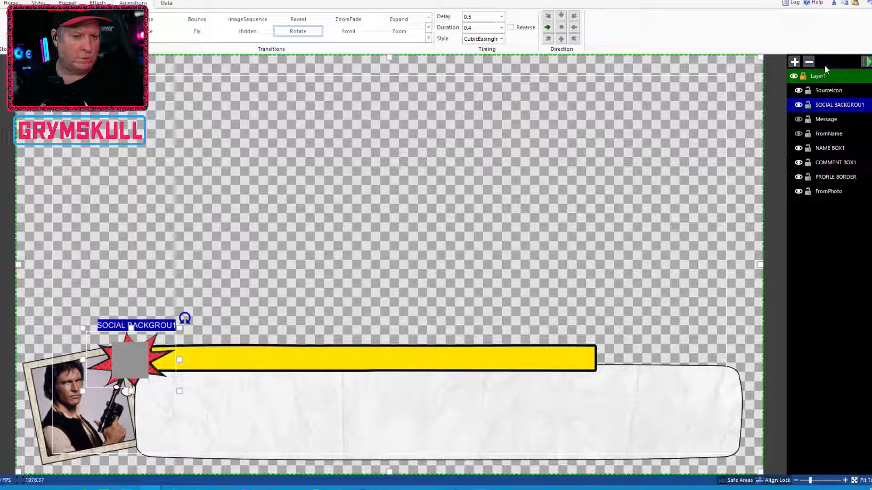
Match the SOCIAL BACKGROU1 layer's transition duration to the SourceIcon layer by setting it to 0.6, and preview the title.
click(827, 90)
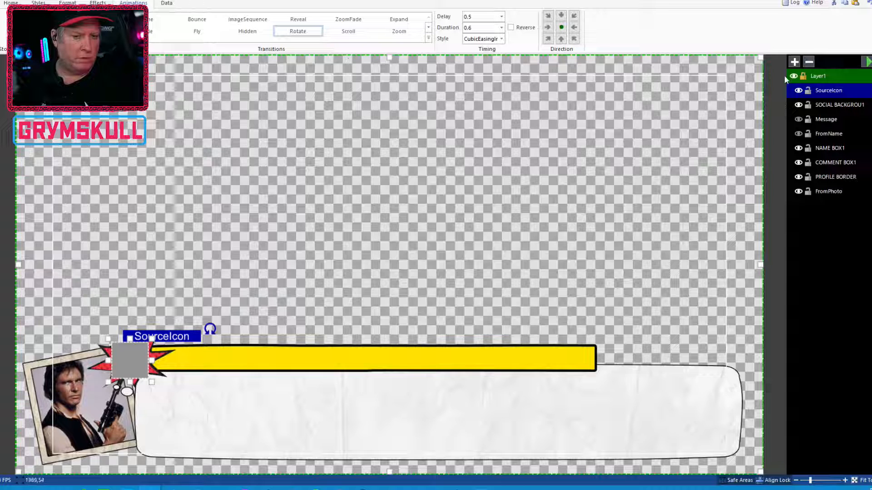
click(832, 107)
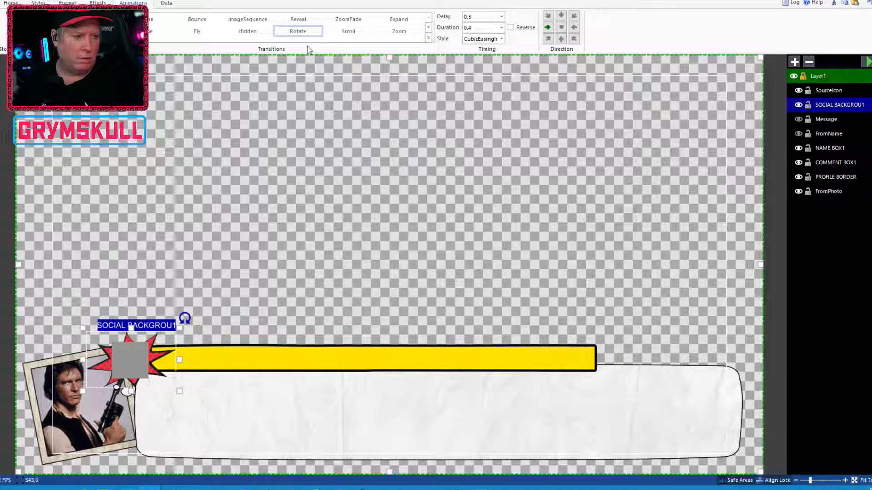
click(469, 27)
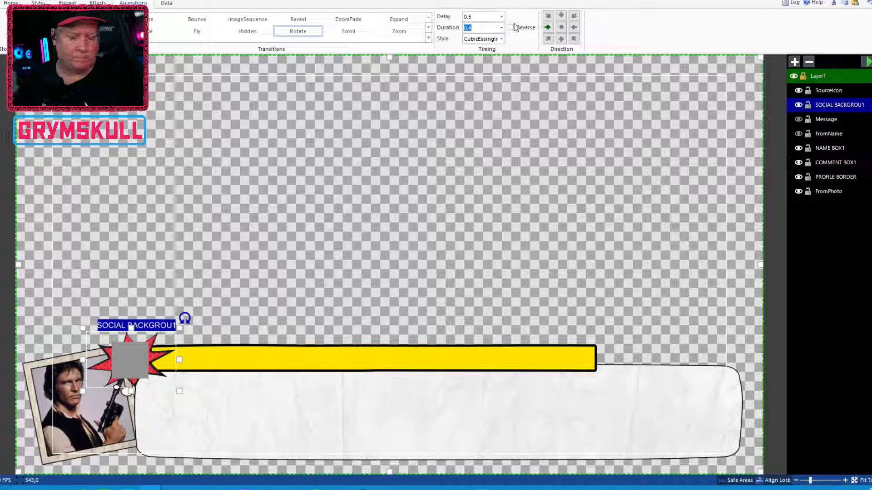
text(0.6)
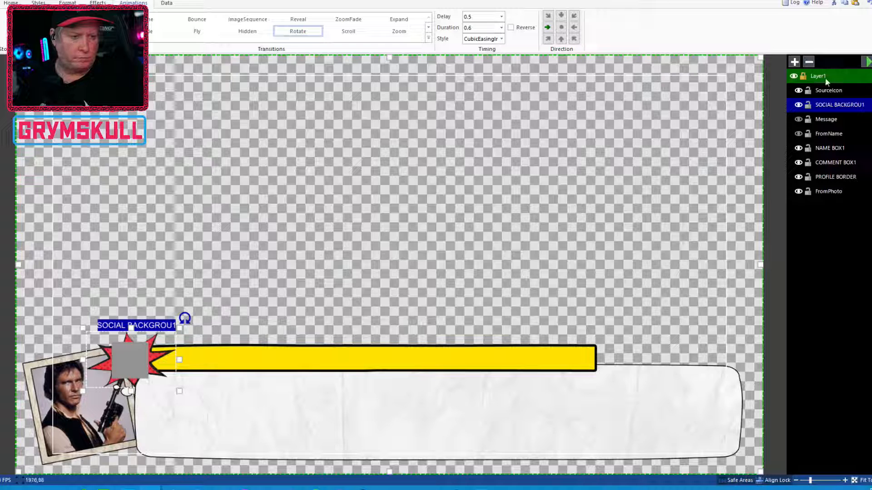
click(866, 62)
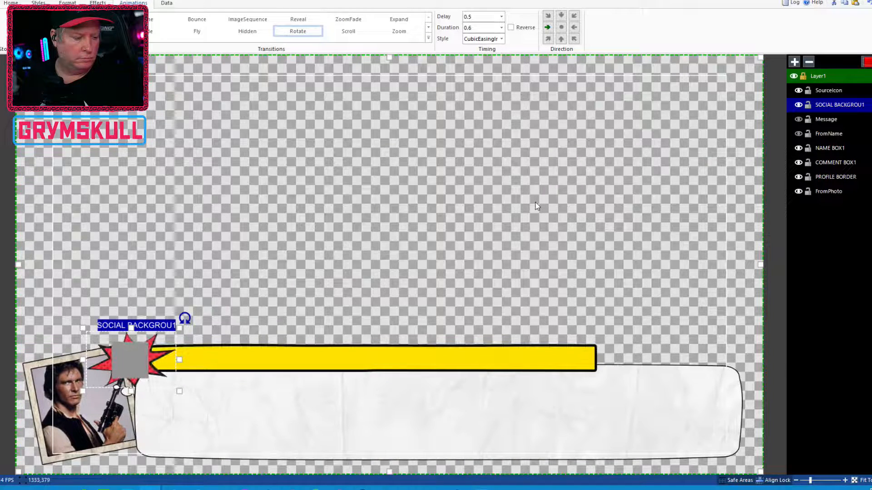
Set the direction of SOCIAL BACKGROU1's Rotate transition to centre, preview the animation repeatedly, and save the title.
click(561, 27)
click(867, 62)
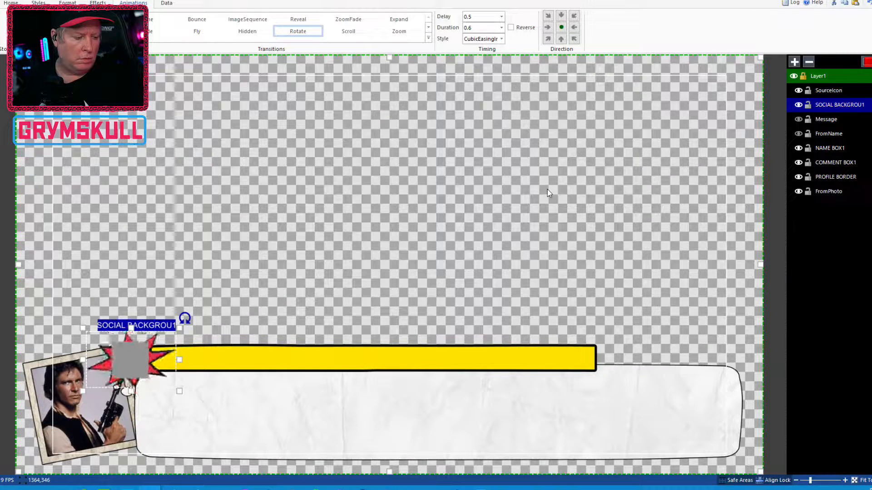
click(865, 62)
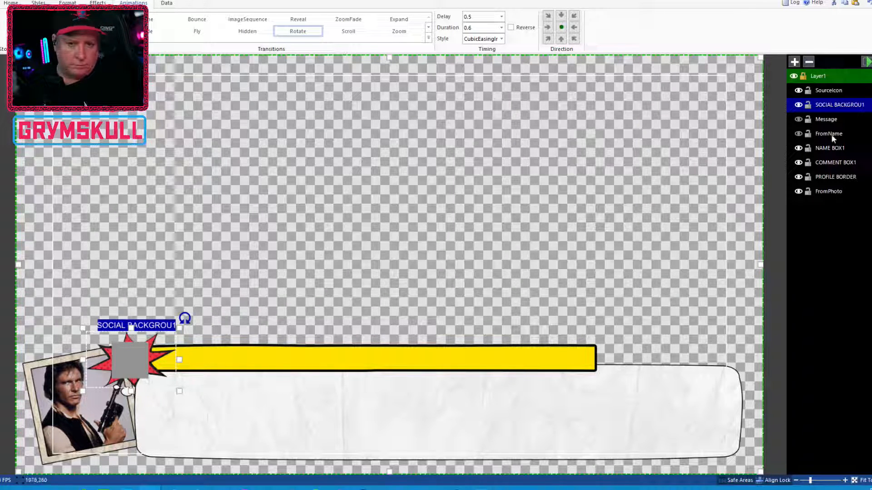
click(867, 62)
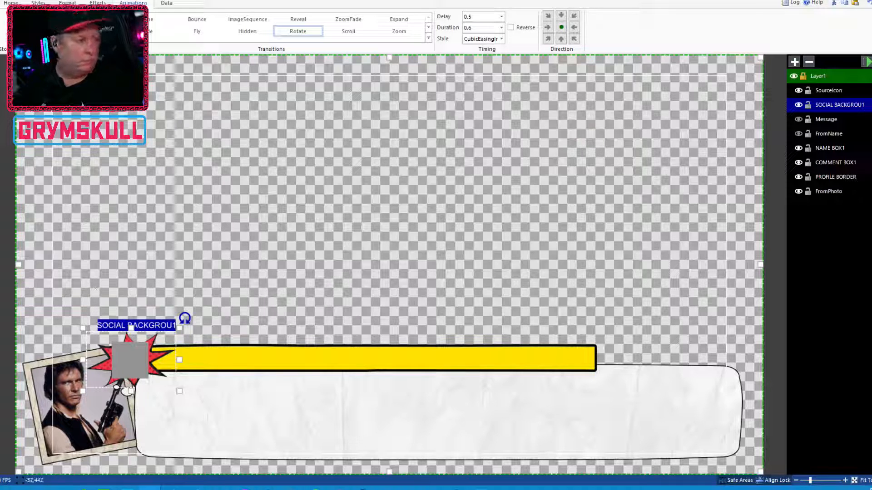
click(1, 3)
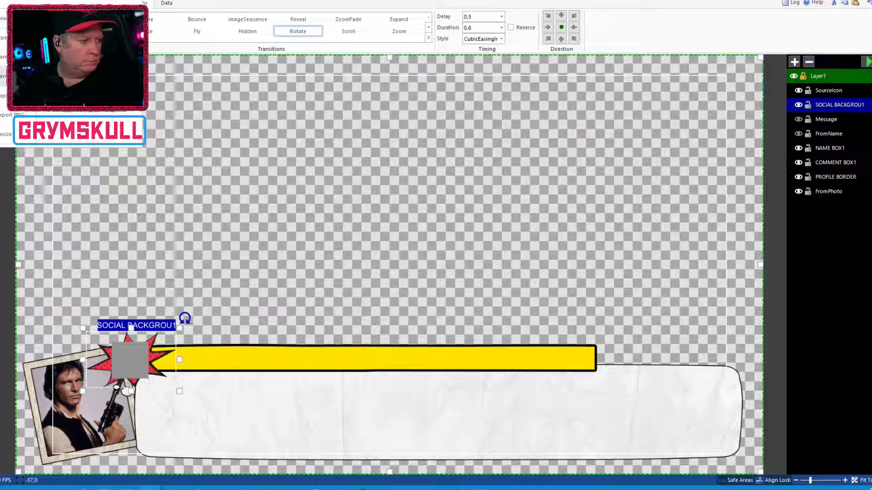
click(4, 57)
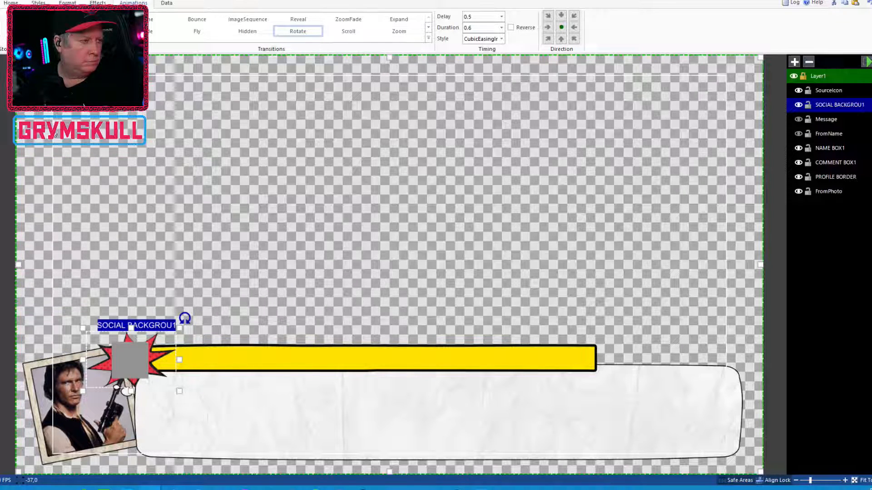
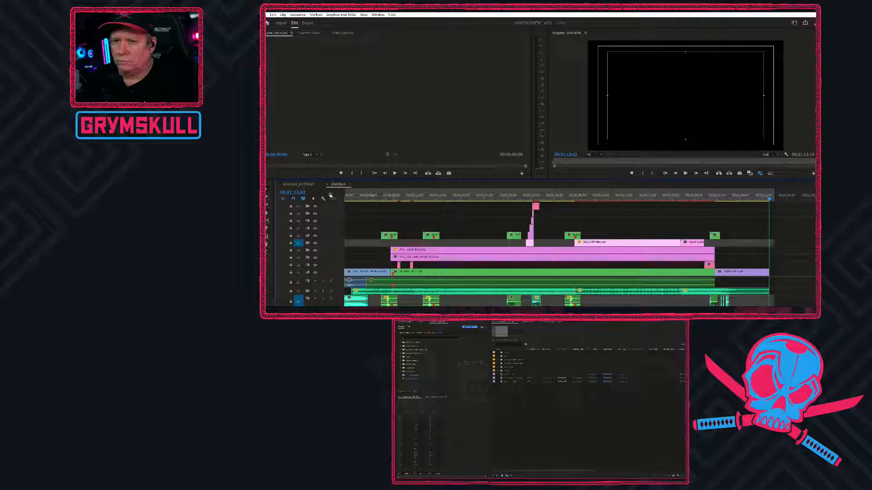
Switch to Premiere Pro, play the open sequence from its start, and scrub ahead to about 10 seconds.
click(348, 199)
key(space)
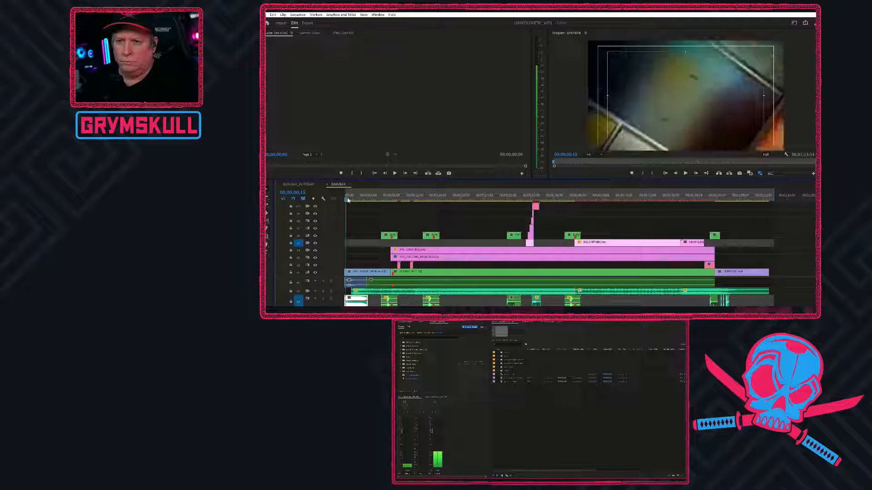
key(space)
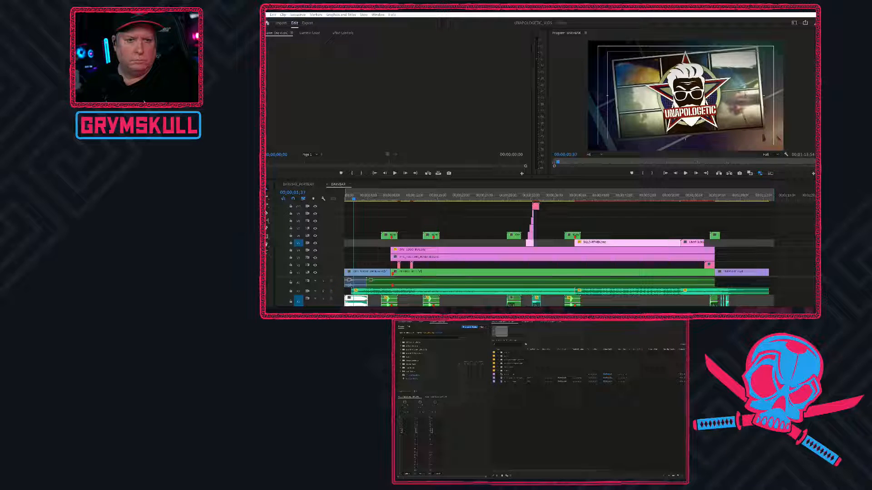
drag(362, 200, 407, 201)
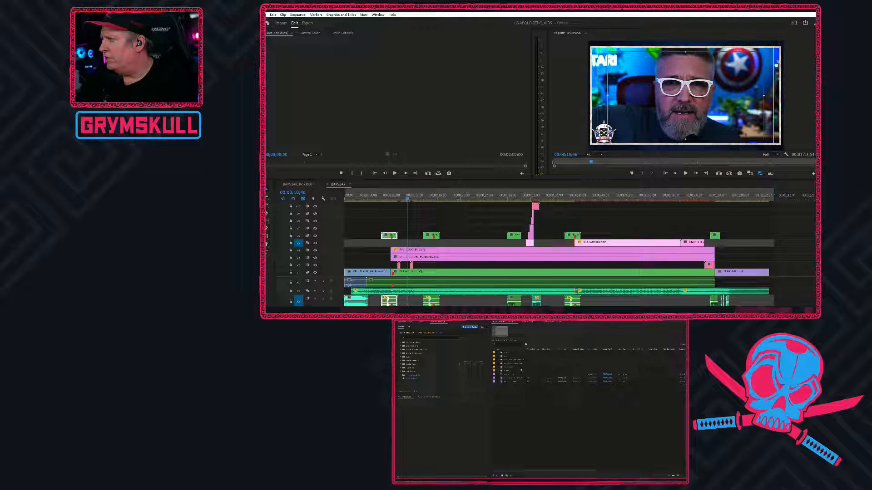
Open a captured video clip from the project's footage bin, enlarge its source preview, and play it from near the start.
click(498, 357)
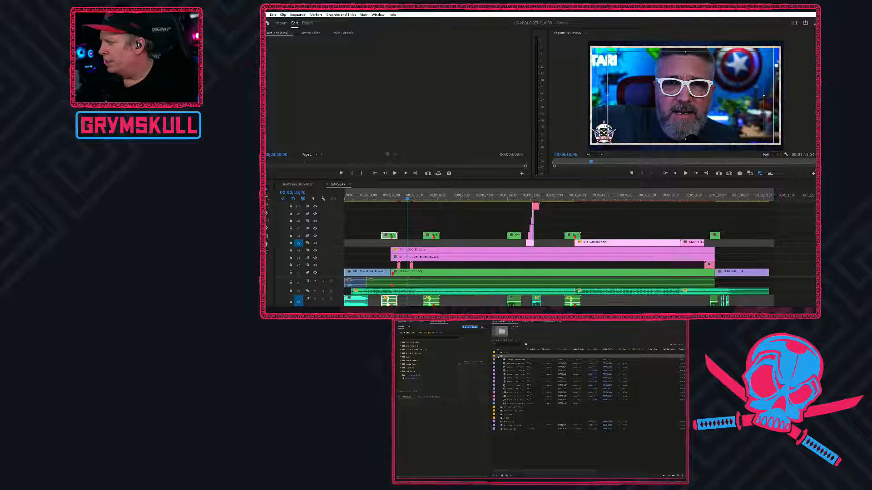
double_click(515, 389)
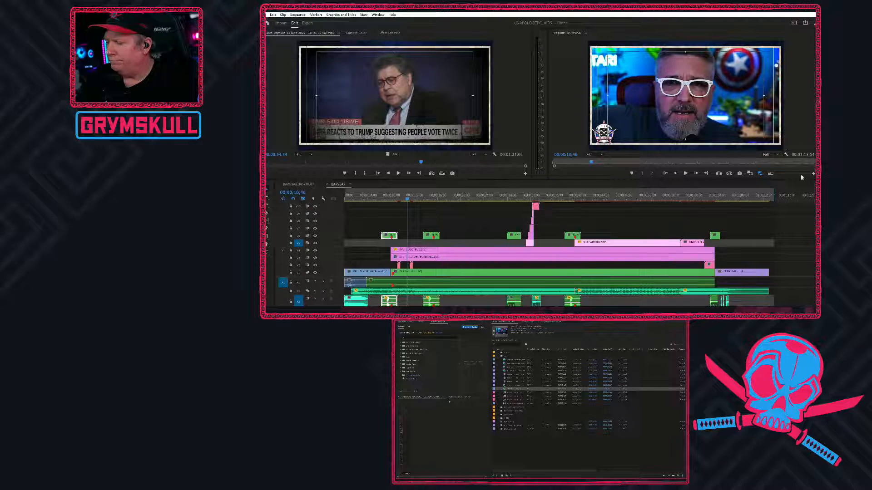
key(grave)
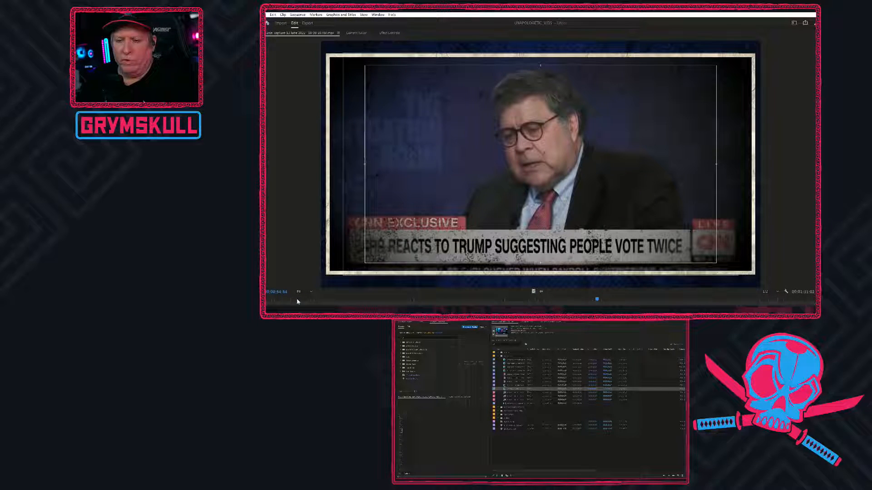
drag(293, 300, 270, 300)
key(space)
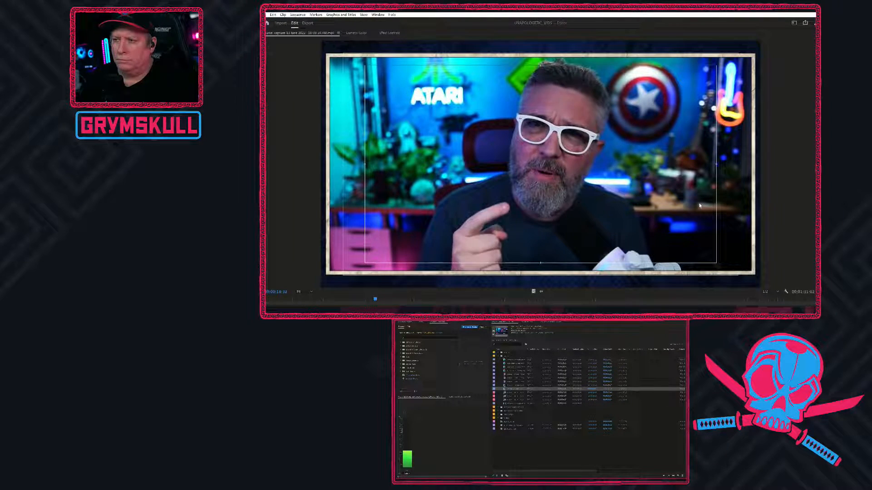
Open the first sequence in the sequences bin and scrub through its opening section, checking the footage in an enlarged preview.
click(499, 415)
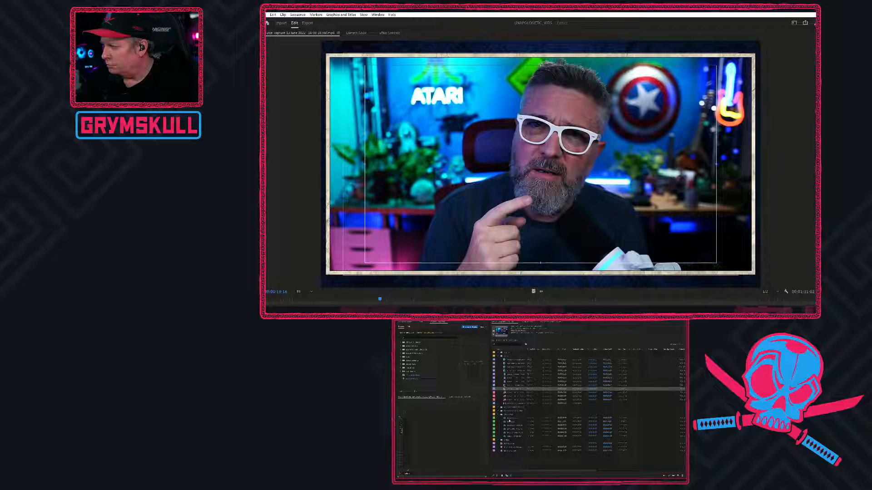
double_click(506, 419)
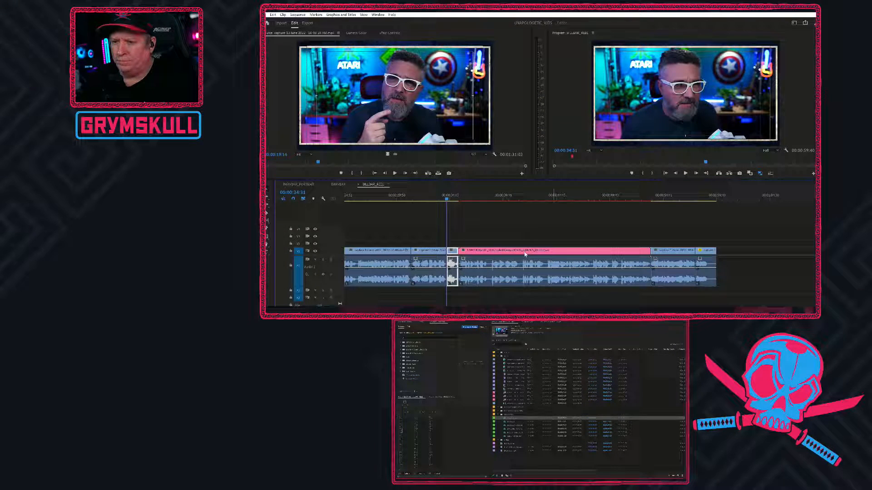
drag(403, 197, 324, 196)
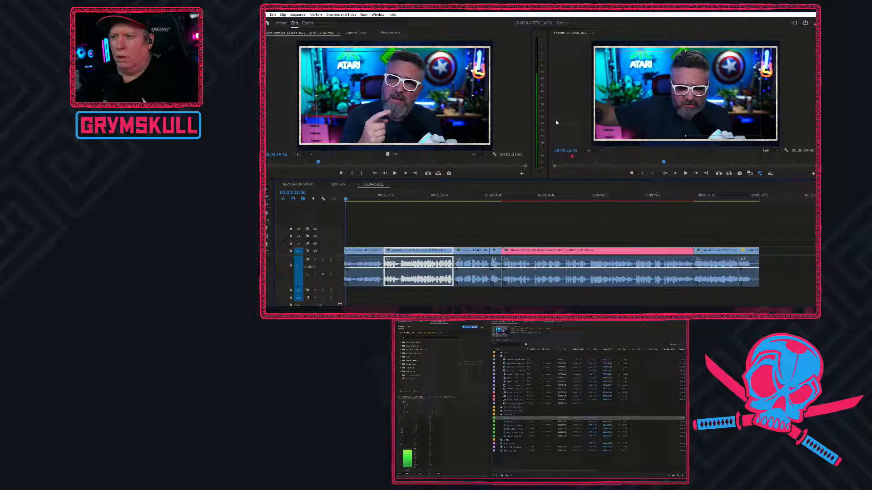
key(grave)
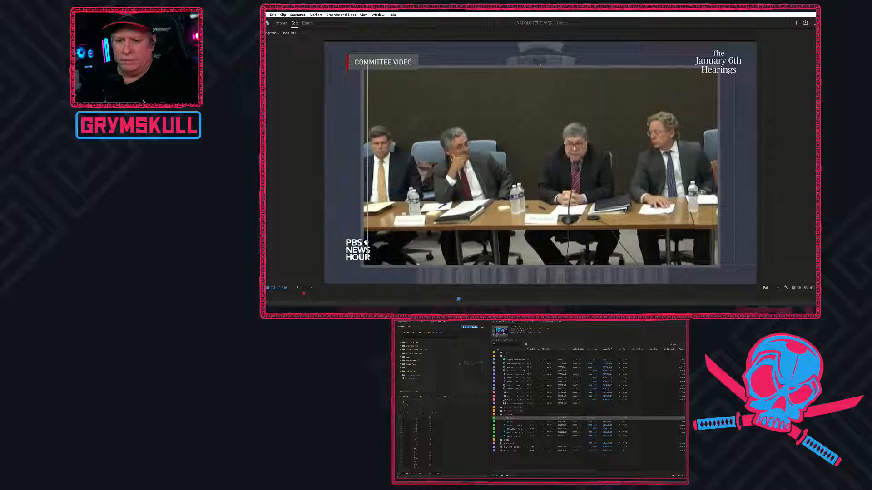
drag(292, 302, 268, 300)
key(grave)
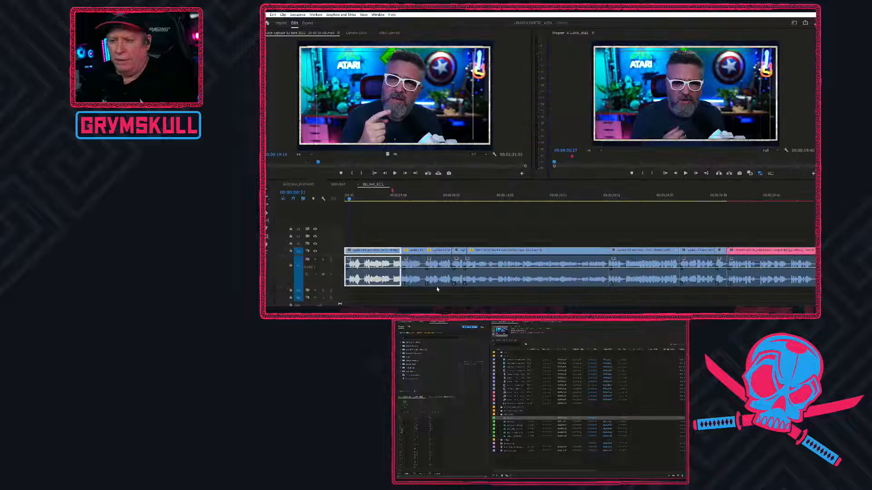
drag(353, 197, 376, 203)
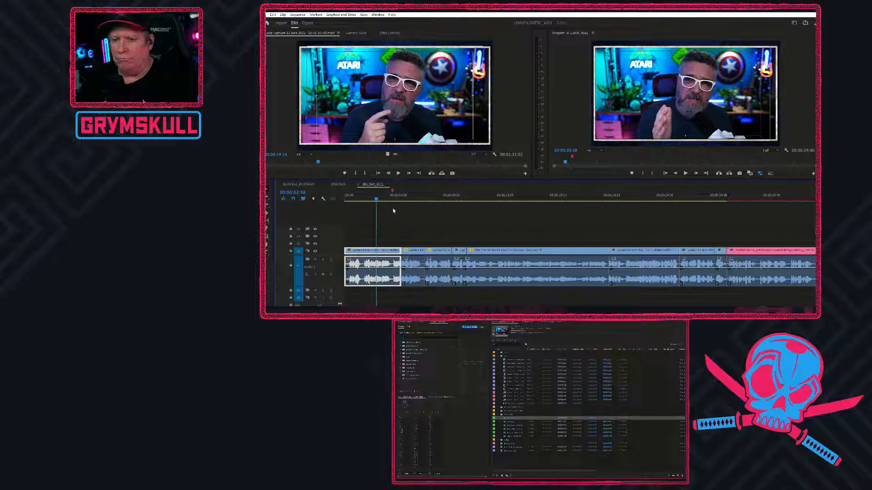
Play the opening talking-head clips of the open sequence, replaying them from about 2 seconds and from the second clip.
key(space)
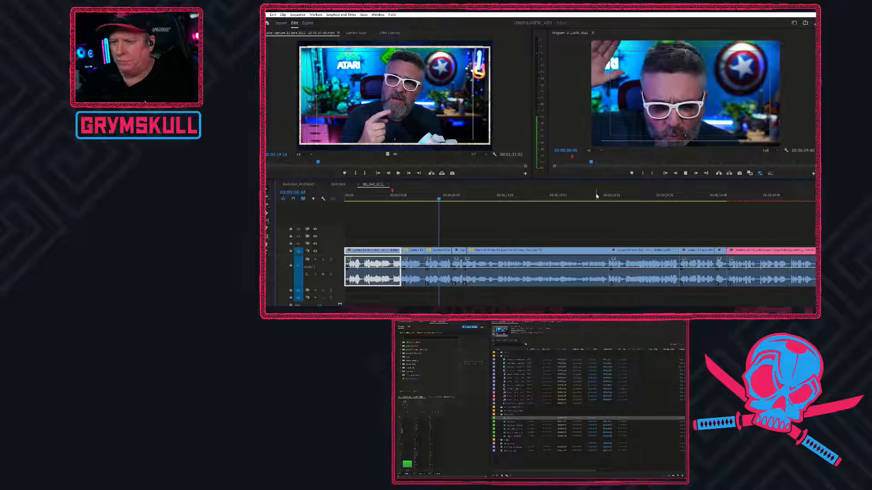
key(space)
click(366, 198)
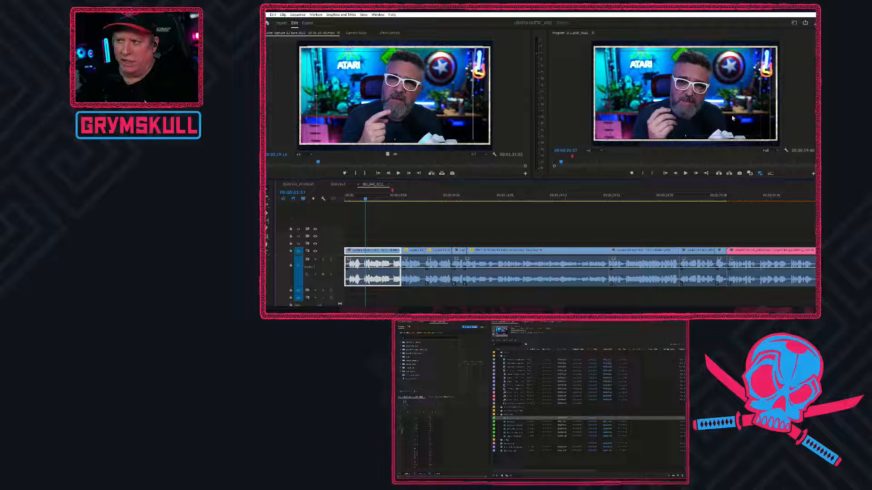
click(402, 197)
key(space)
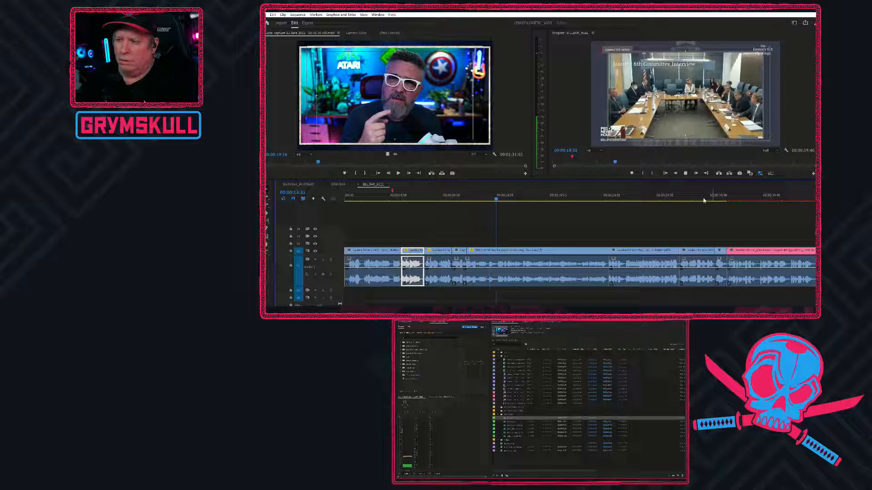
Check the remaining clips of the sequence, playing into the CNN interview and scrubbing through to the last clip.
click(684, 197)
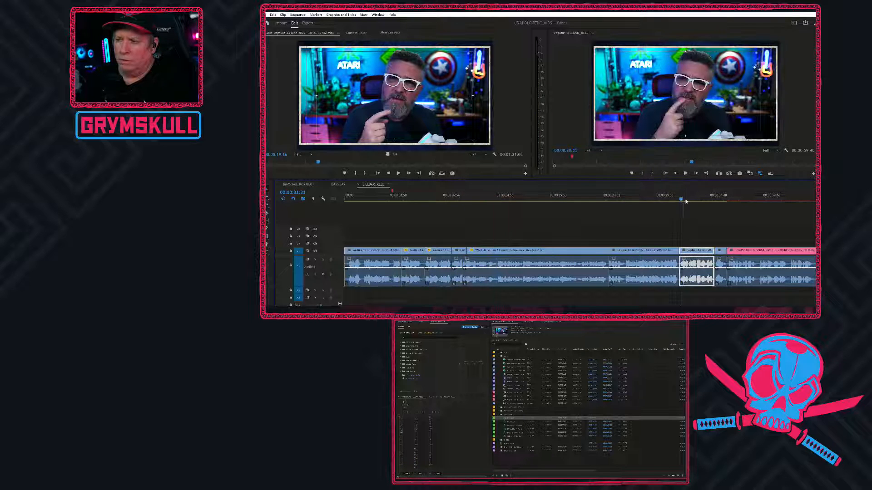
click(725, 200)
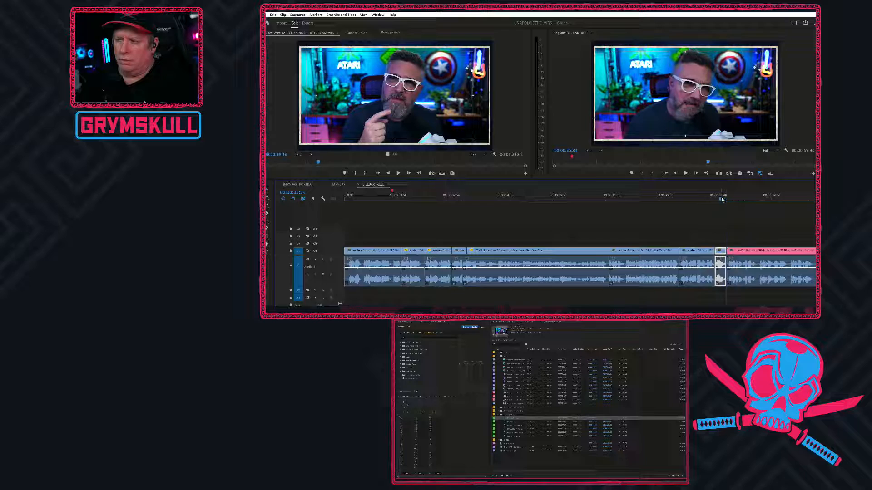
key(space)
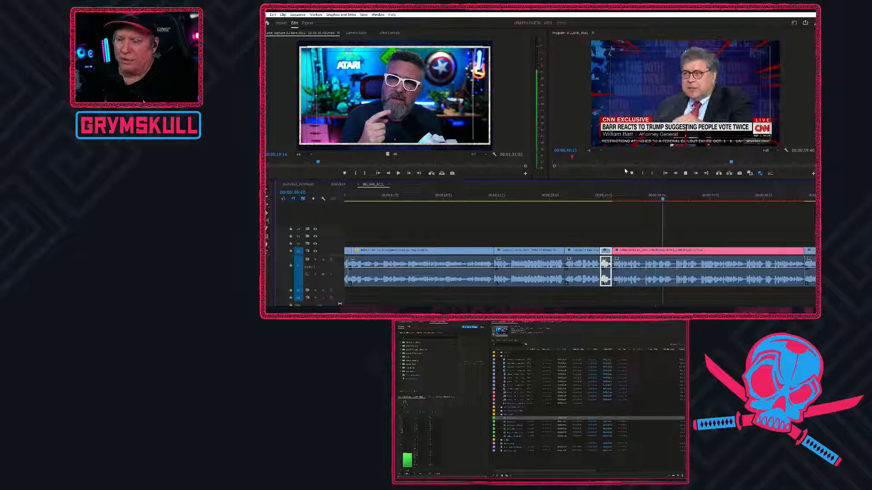
click(652, 200)
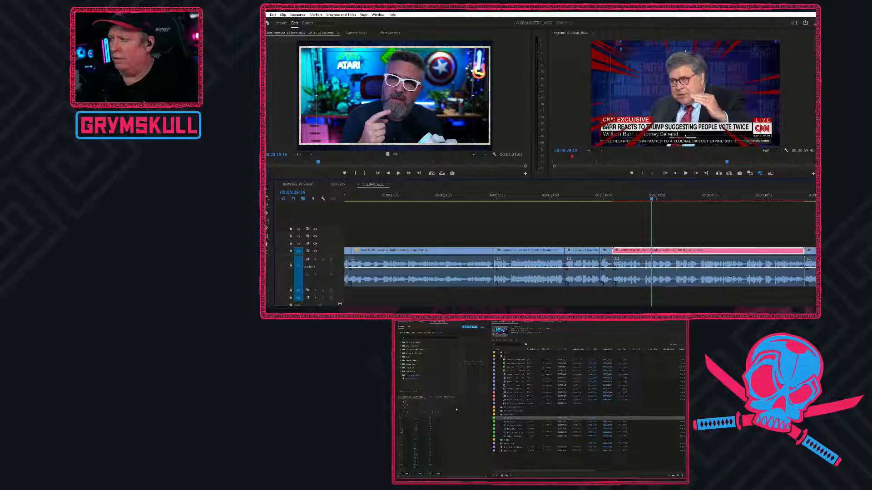
scroll(644, 240, right, 5)
click(654, 201)
drag(654, 200, 703, 201)
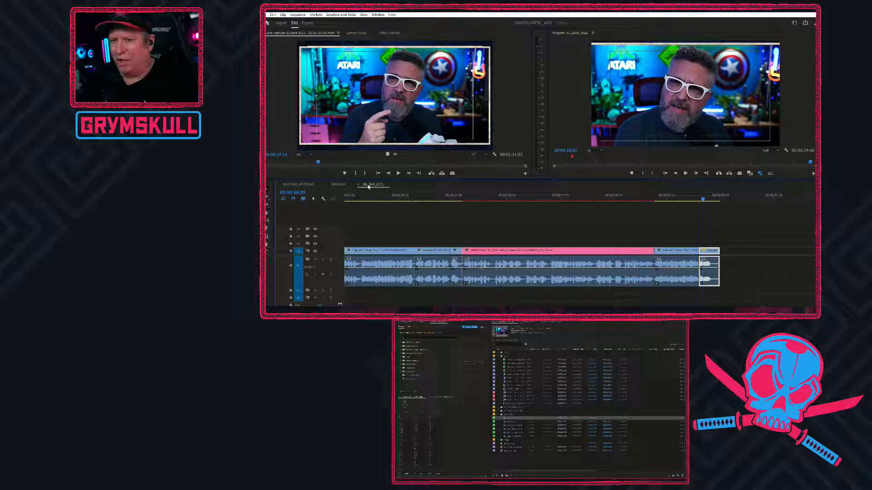
Switch to the landscape sequence with the overlay tracks, move the playhead to about 9 seconds, and inspect that frame in an enlarged preview.
click(338, 184)
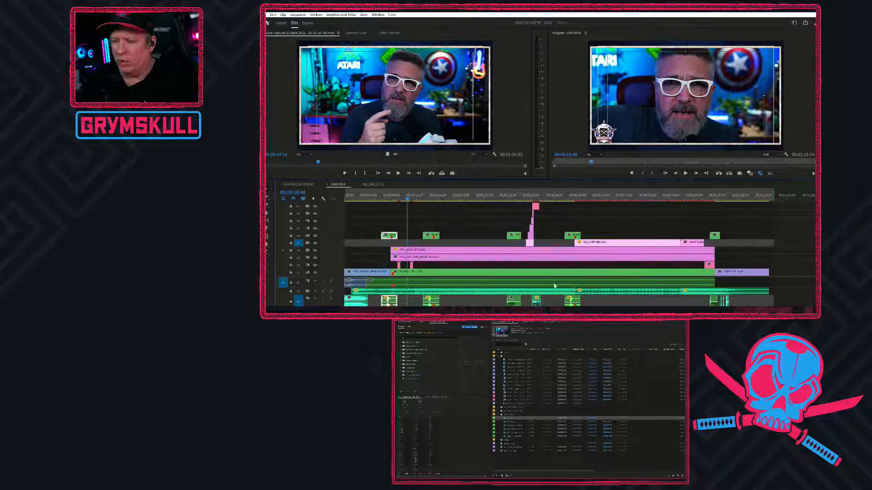
click(530, 273)
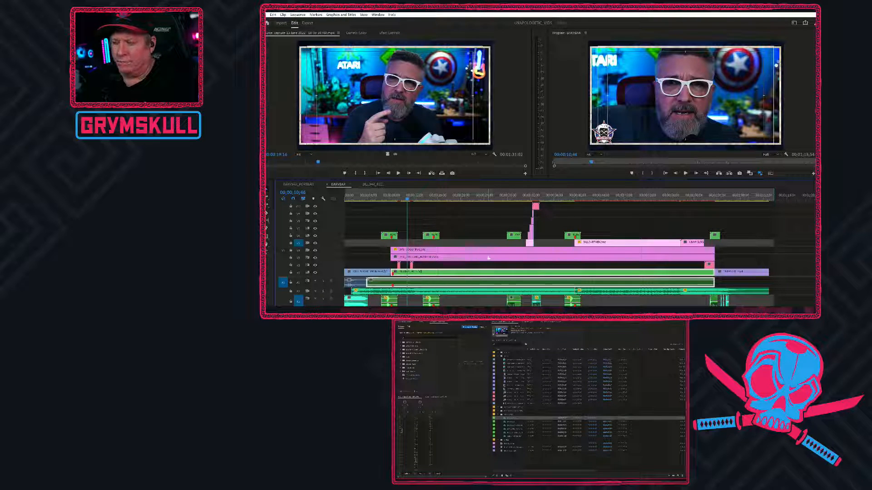
mouse_move(396, 199)
mouse_down()
mouse_move(356, 199)
mouse_move(443, 199)
mouse_move(401, 197)
mouse_up()
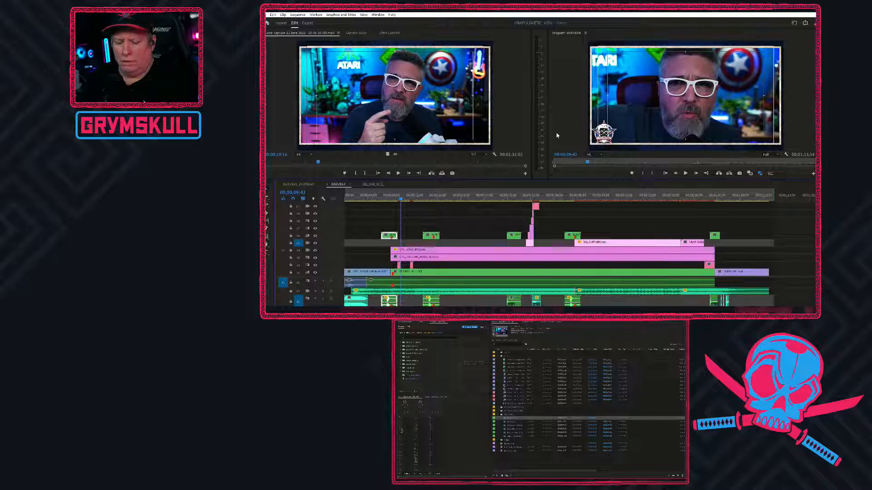
key(grave)
key(grave)
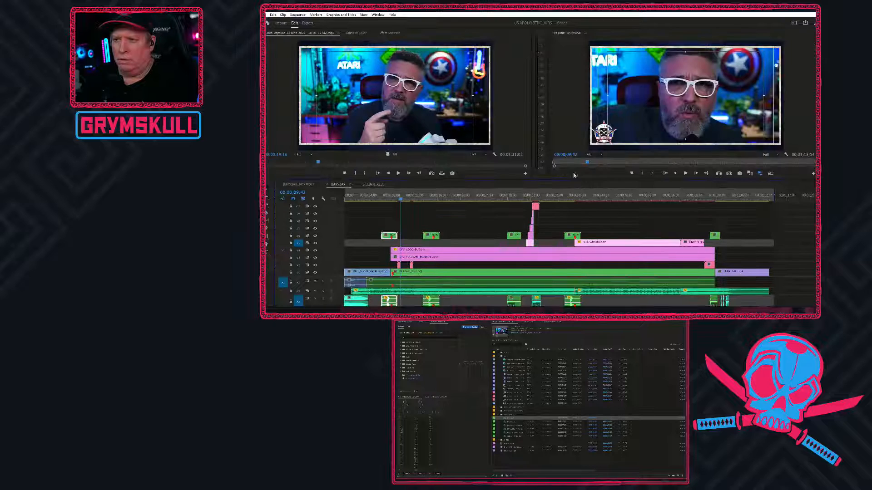
key(grave)
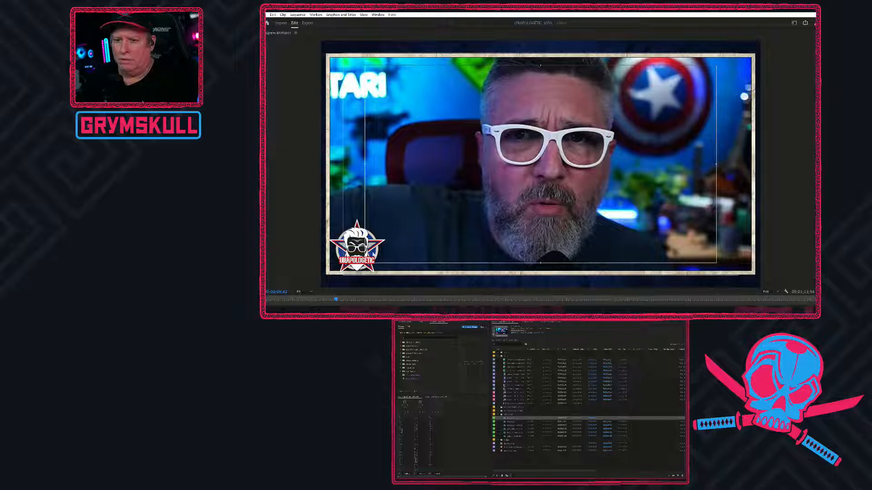
key(grave)
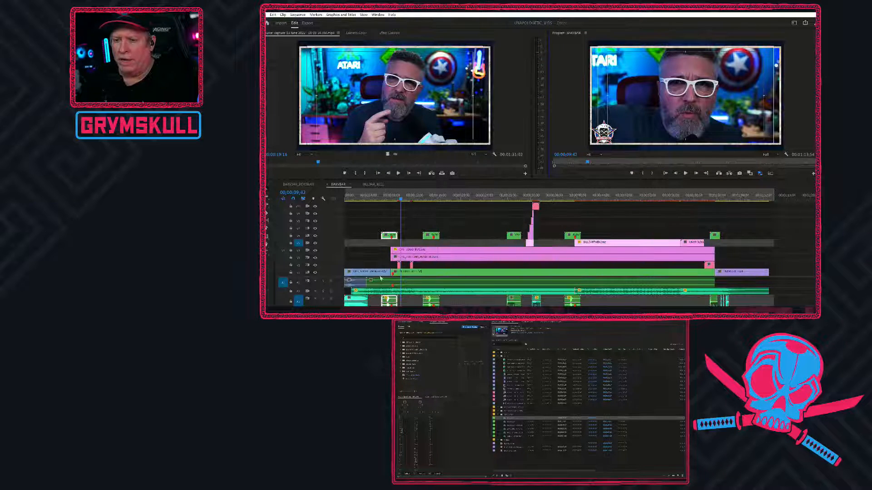
Hide the track with the show logo overlay, and toggle the visibility of the border track beneath it off and on.
click(316, 252)
click(315, 251)
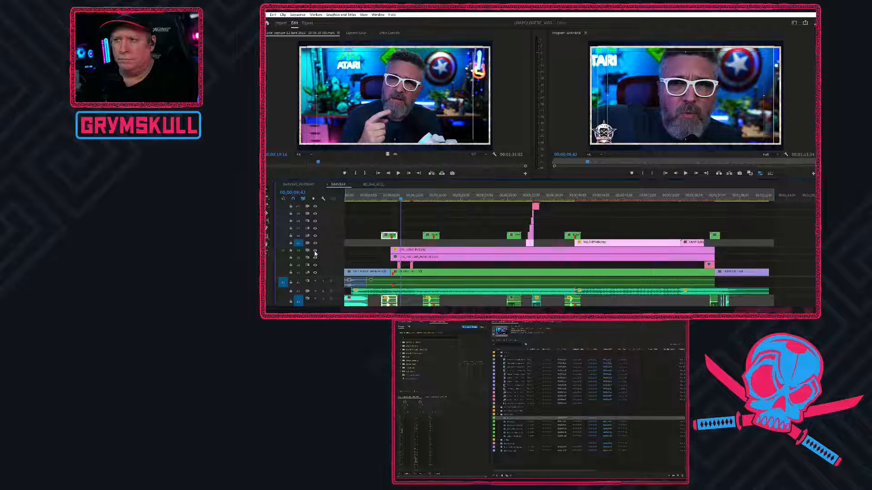
click(315, 252)
click(315, 257)
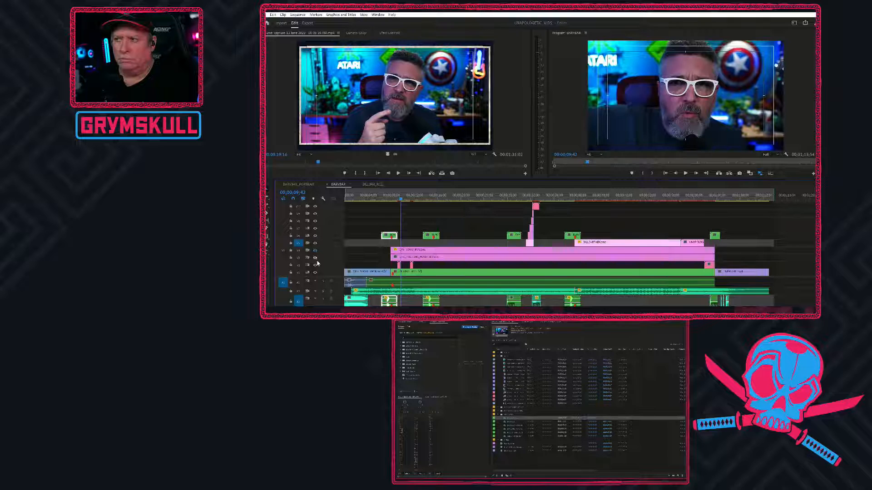
click(317, 260)
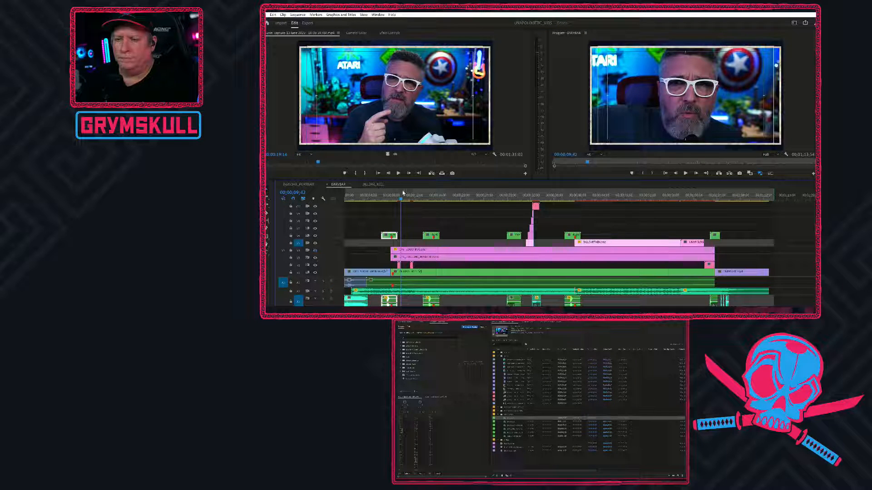
Play the landscape sequence from about 9 seconds, scrub through its later sections, and place the playhead at about 22 seconds.
key(space)
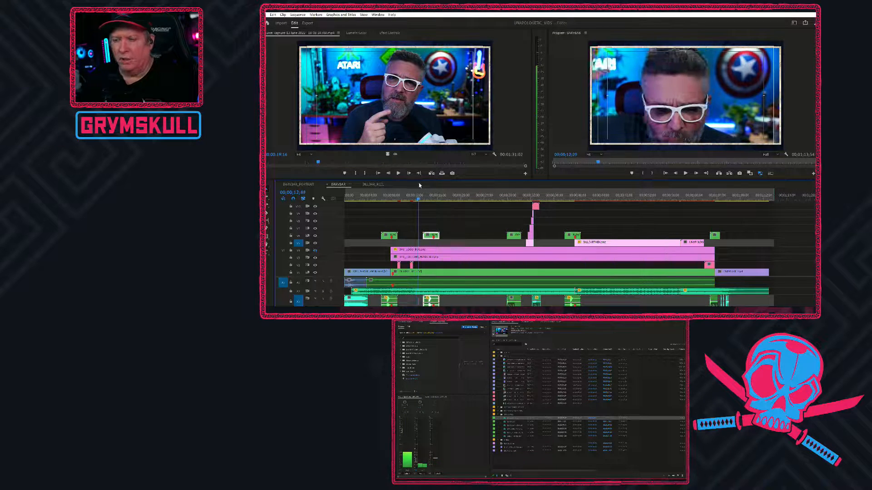
key(space)
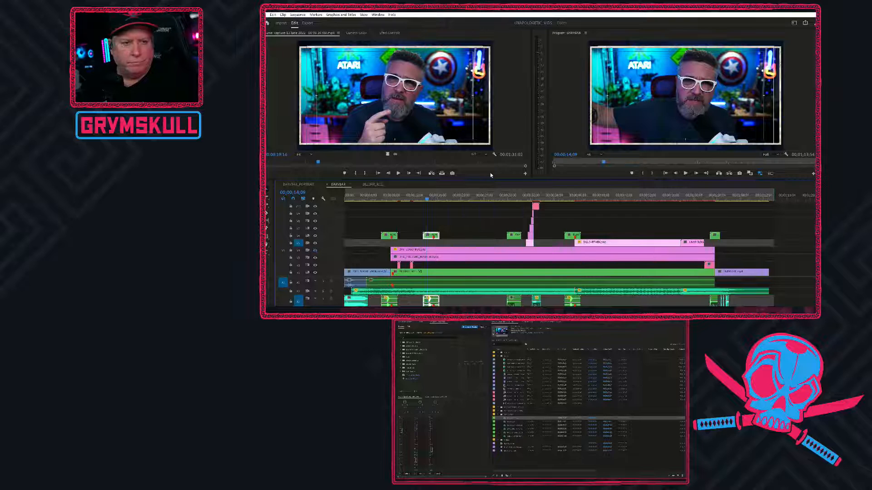
drag(441, 197, 488, 195)
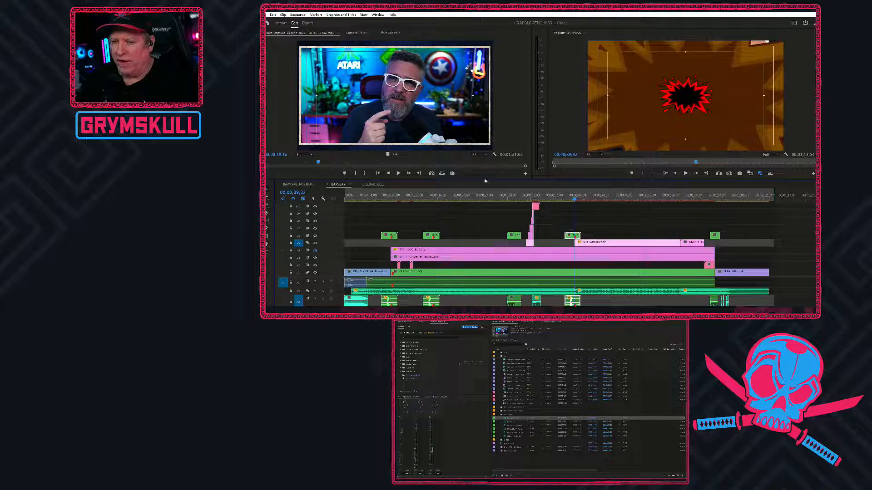
click(474, 199)
Open the nested sequence behind the long green clip, and return to the landscape sequence.
click(502, 275)
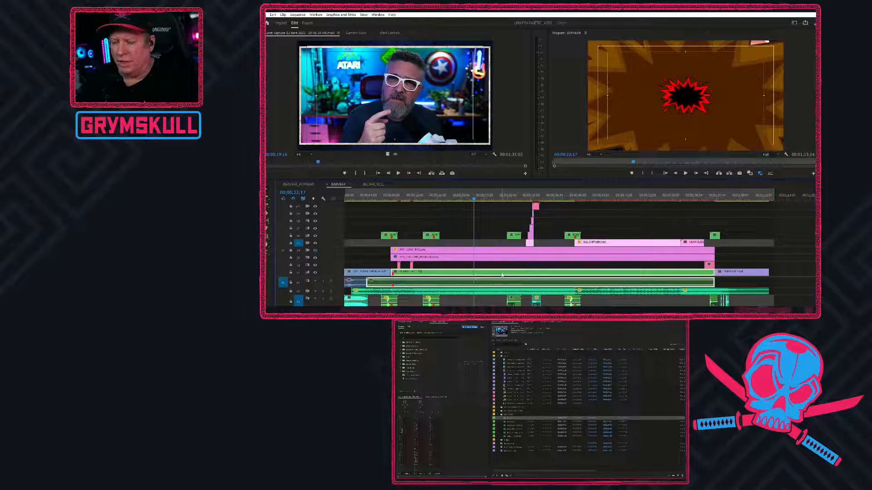
double_click(476, 275)
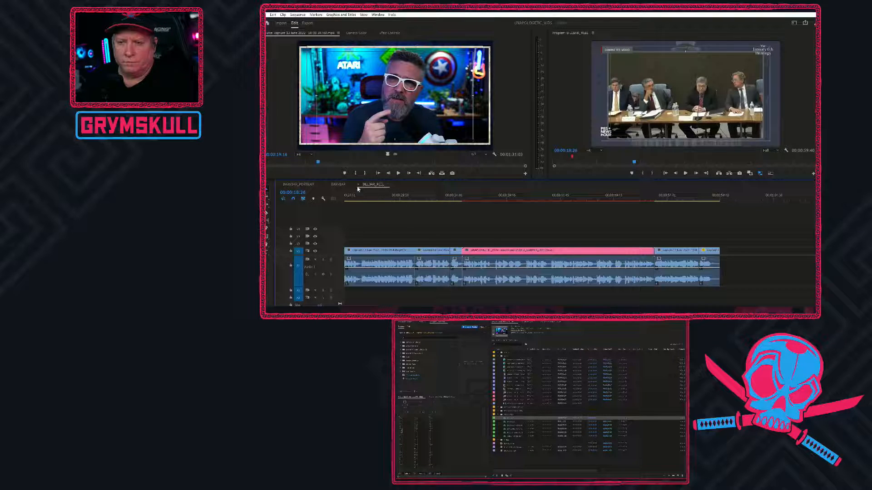
click(338, 185)
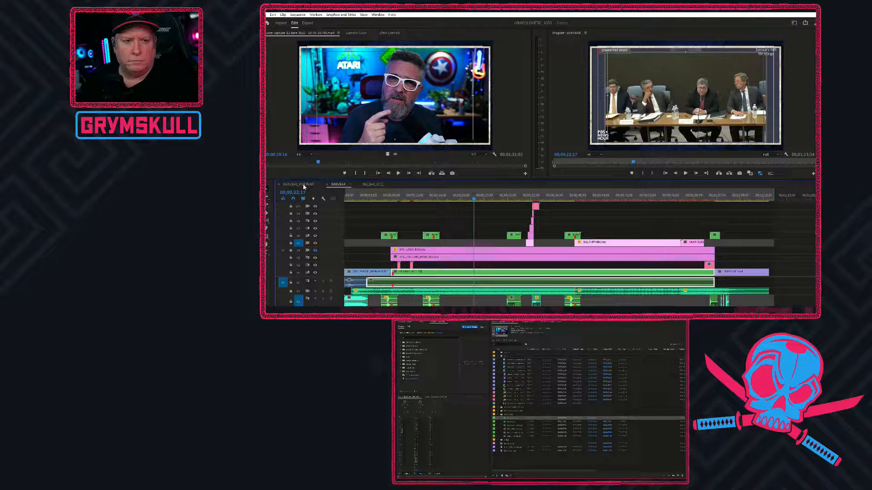
Switch to the portrait sequence, fit its whole length in the timeline, and play its opening from the start.
click(304, 186)
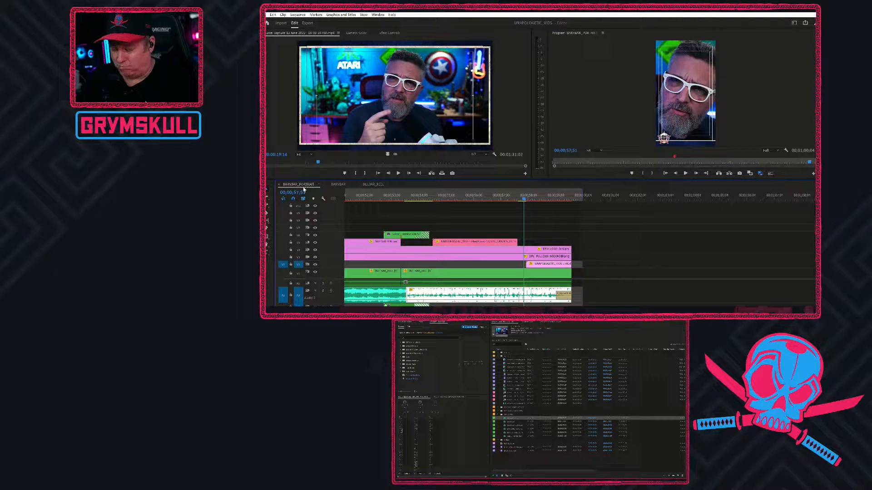
click(386, 195)
key(backslash)
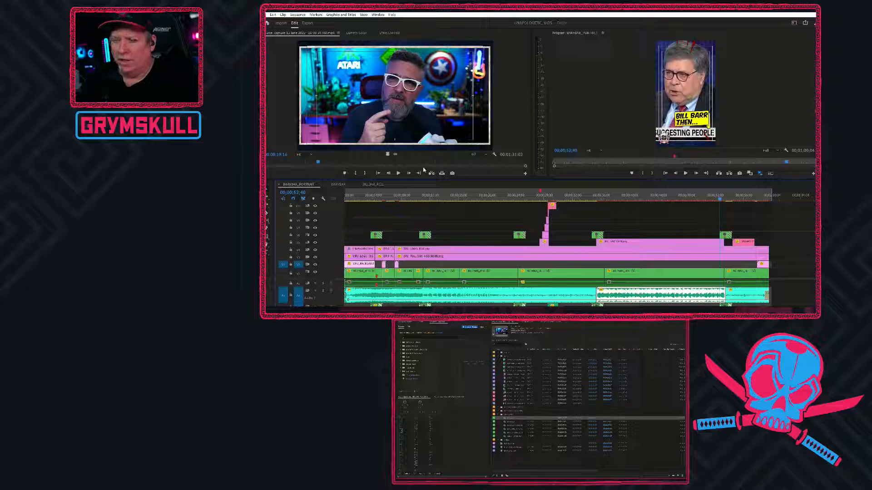
key(Home)
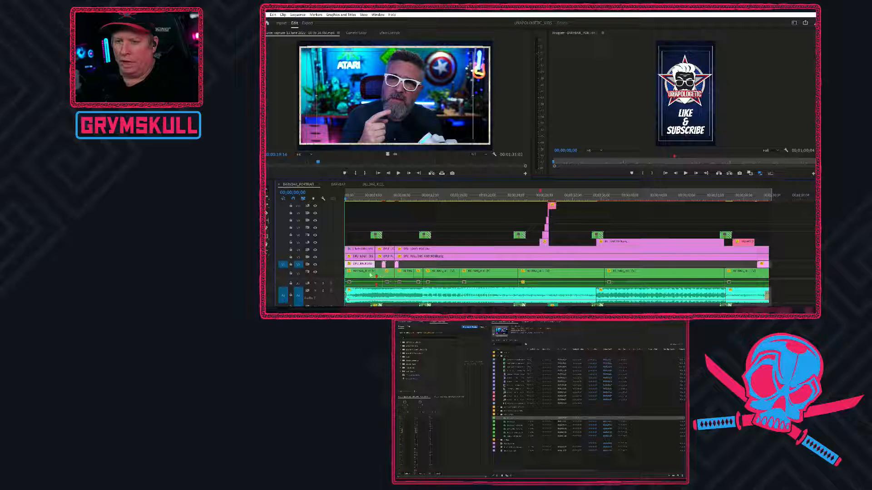
click(378, 273)
key(space)
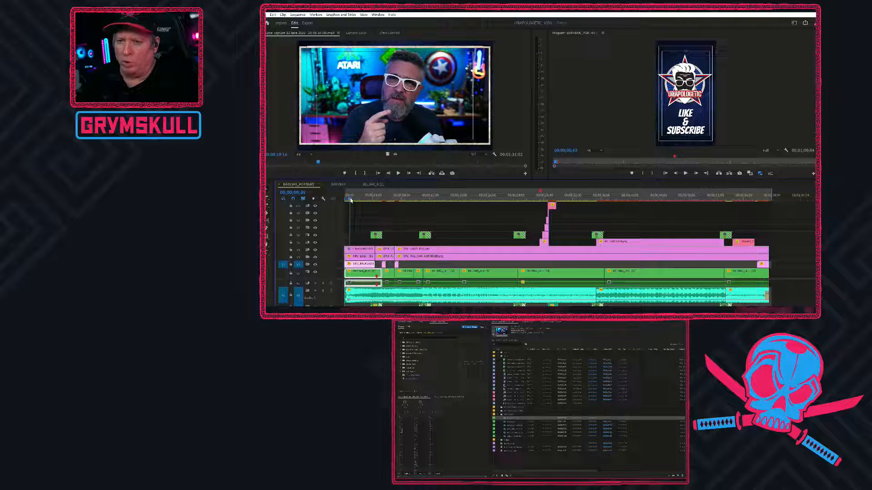
key(space)
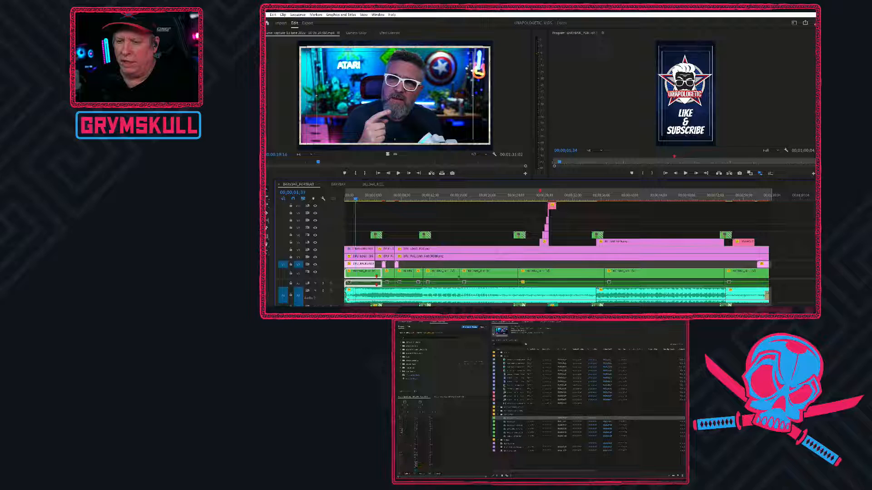
Inspect the portrait sequence's clip at about 19 seconds, and move the playhead back to about 3 seconds.
click(476, 273)
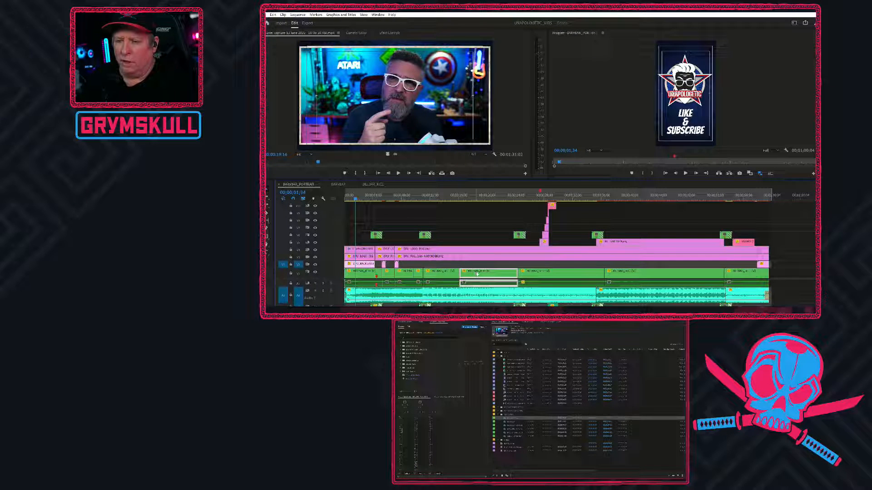
click(482, 197)
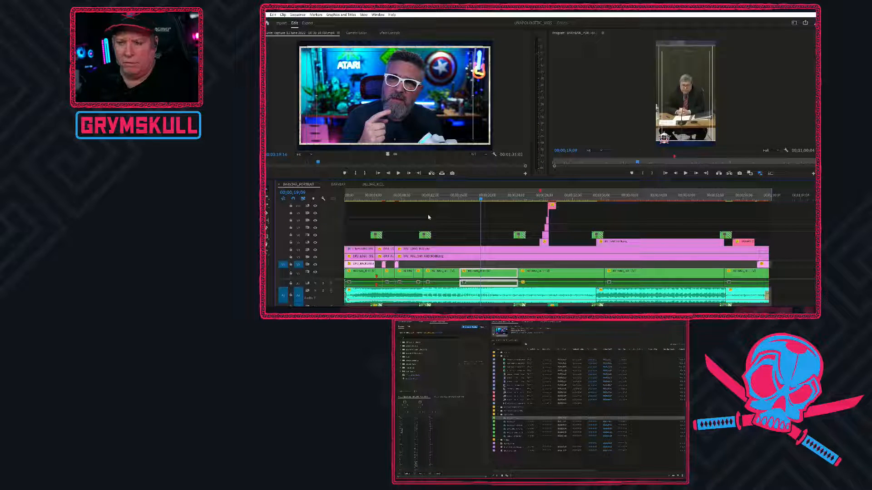
click(367, 200)
drag(367, 200, 370, 202)
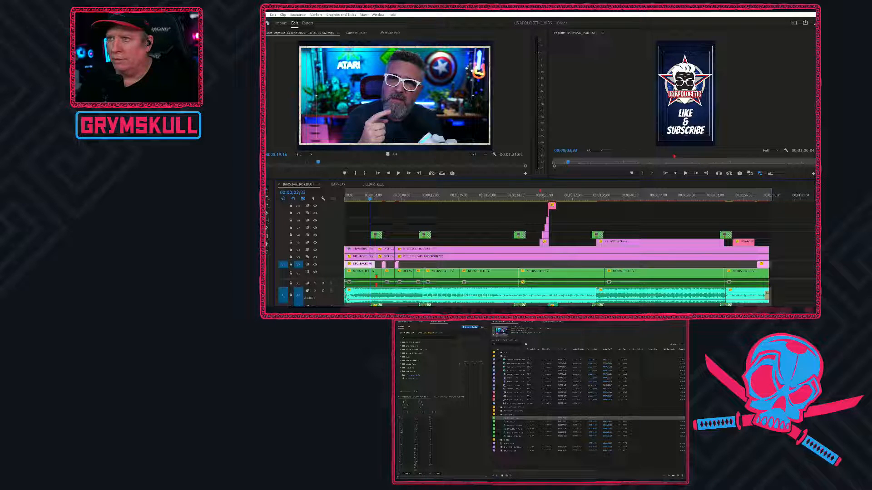
Save the video project and quit Premiere Pro.
key(ctrl+s)
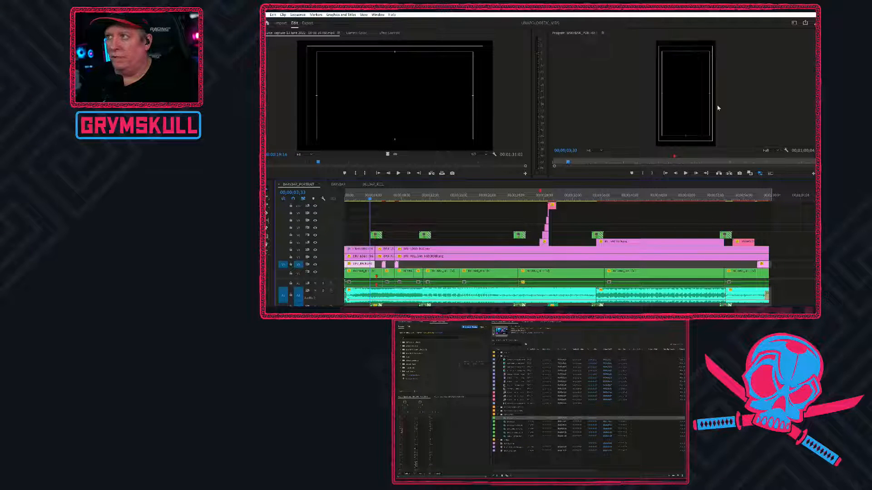
key(ctrl+q)
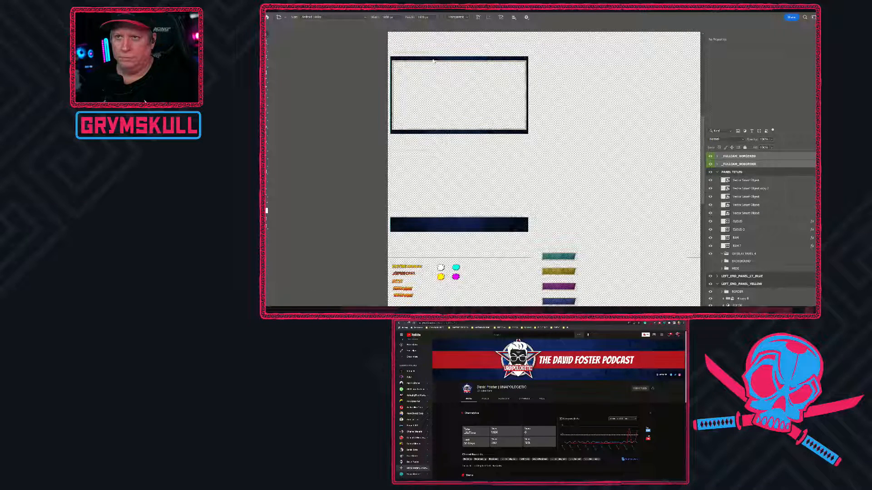
Try to quit Photoshop from the overlay document, and open Adobe's help page for fixing the program error.
click(348, 27)
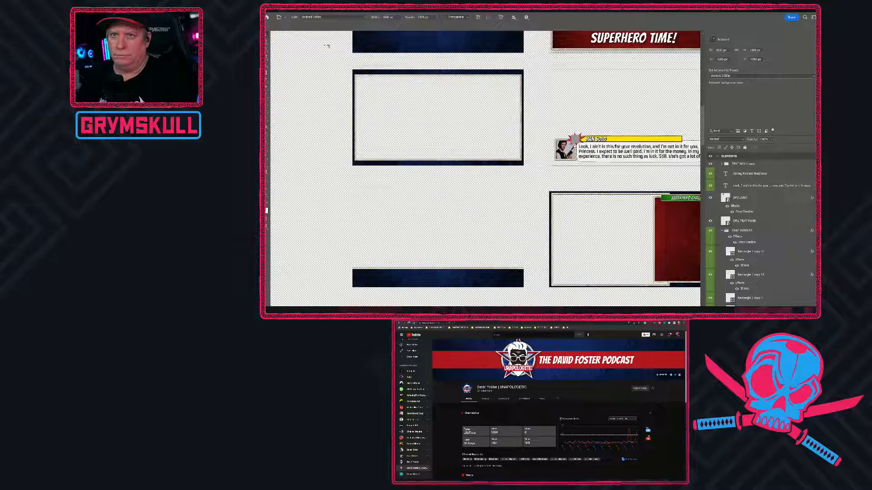
click(347, 10)
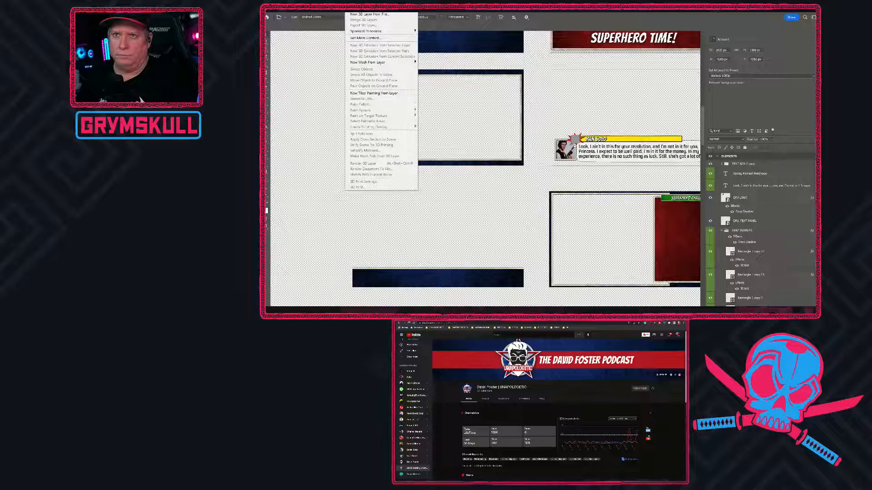
mouse_move(272, 10)
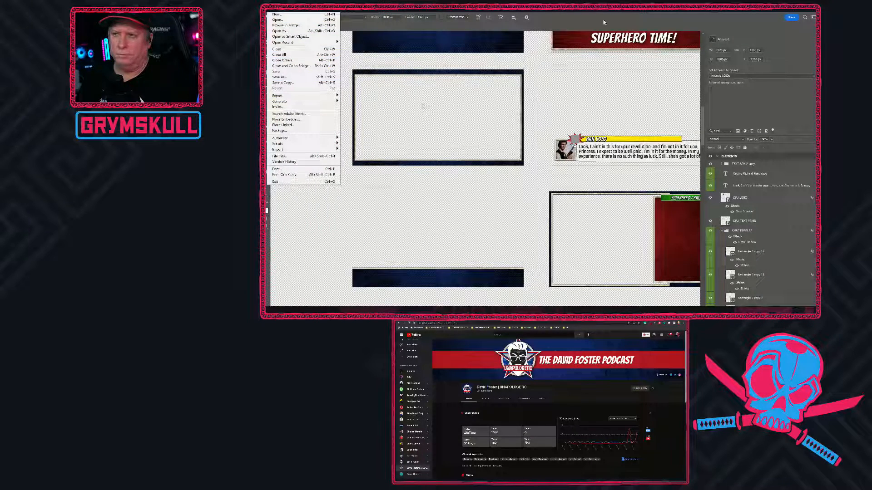
click(275, 181)
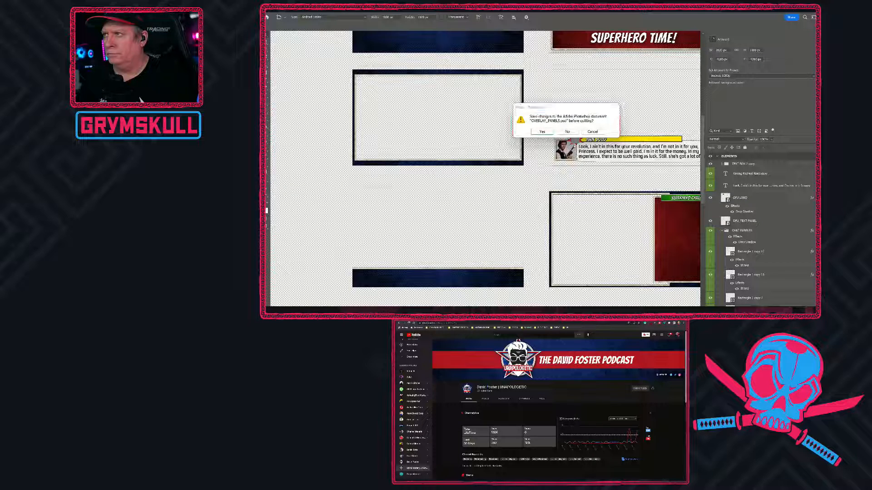
click(566, 133)
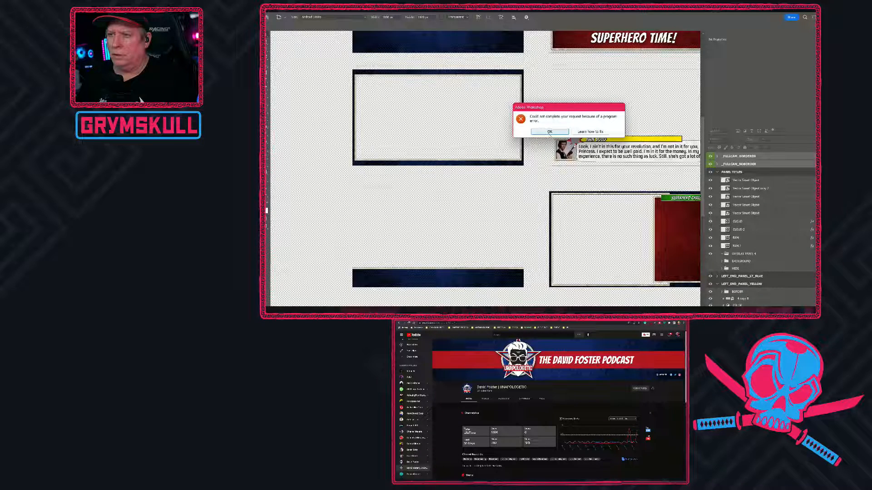
click(588, 132)
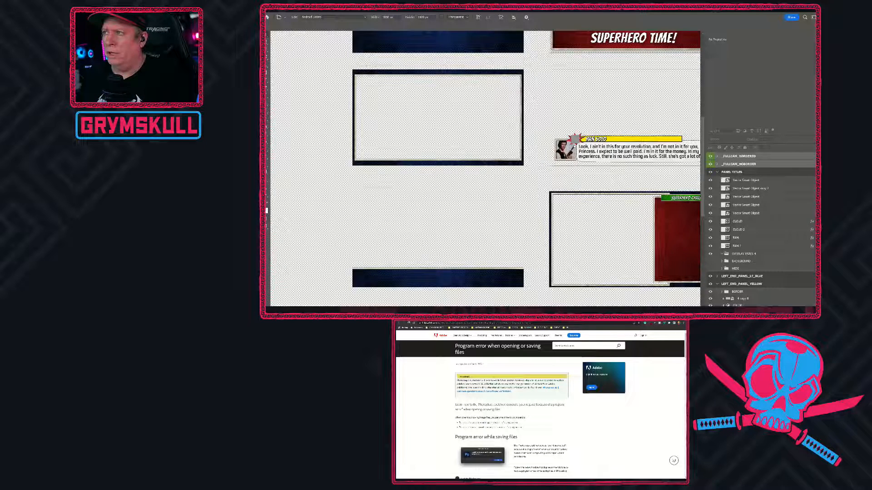
Try to quit Photoshop again, saving over OVERLAY_PANELS.psd with maximum compatibility, and dismiss the error.
click(370, 10)
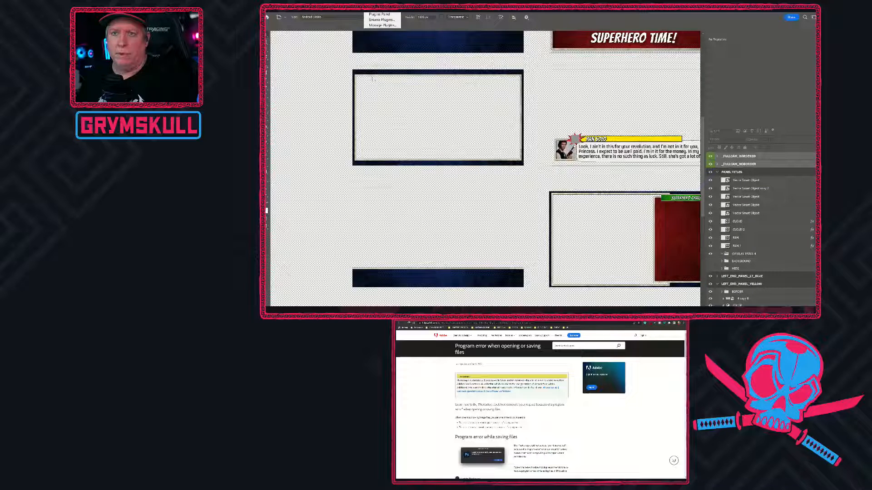
mouse_move(272, 10)
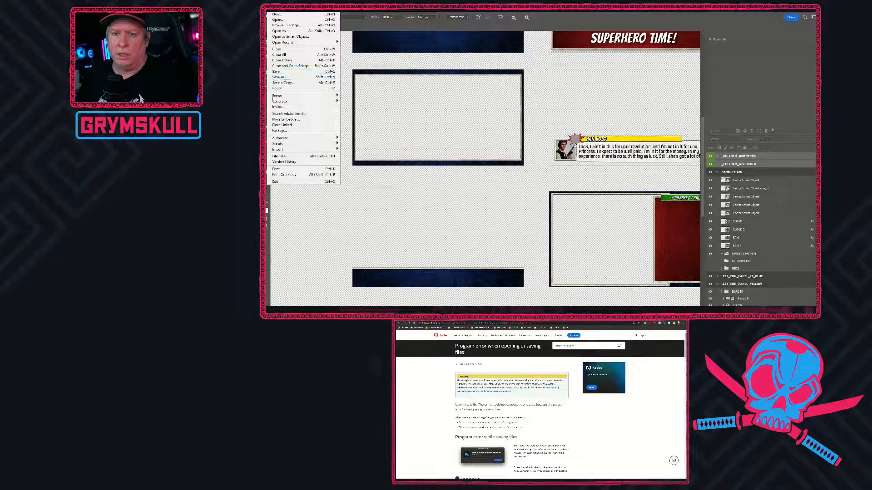
click(277, 181)
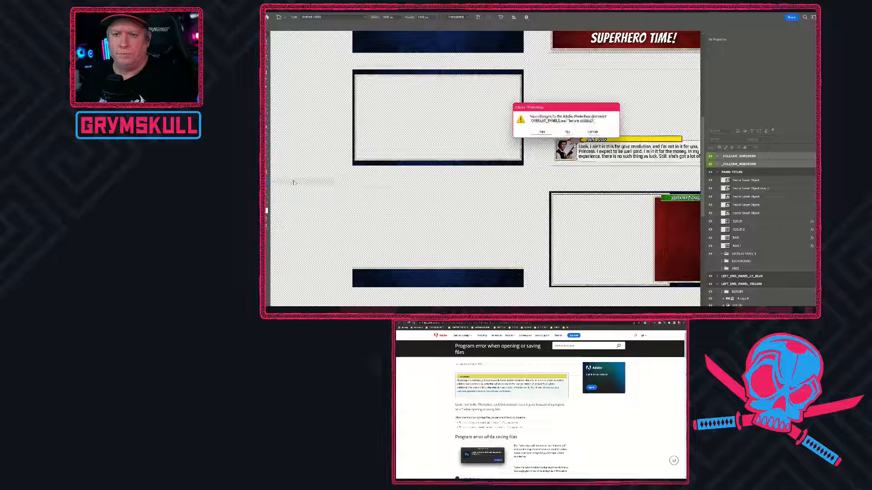
click(542, 132)
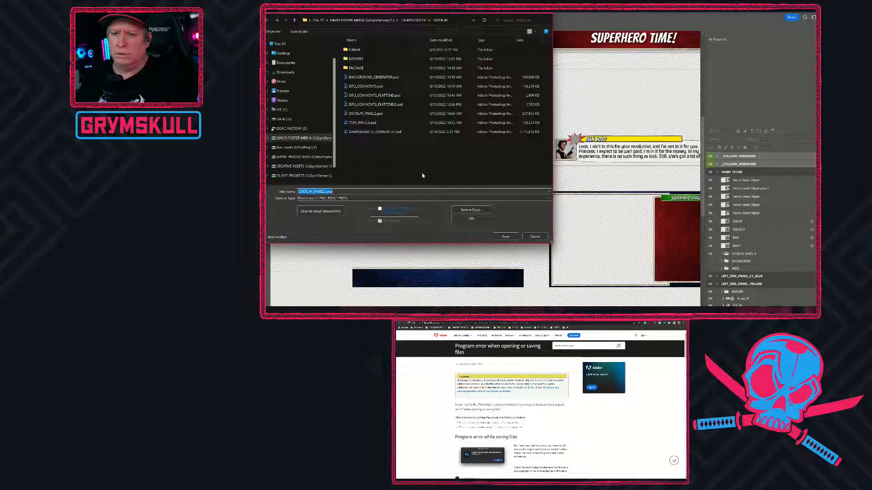
click(371, 113)
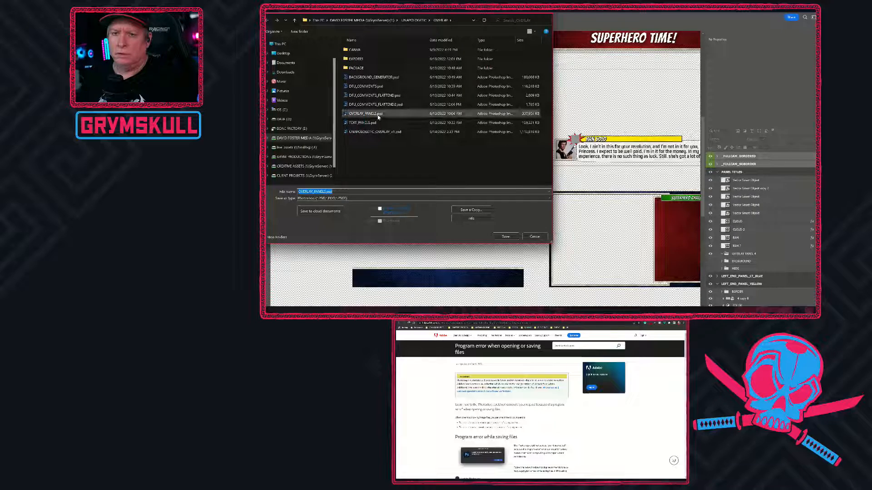
click(506, 236)
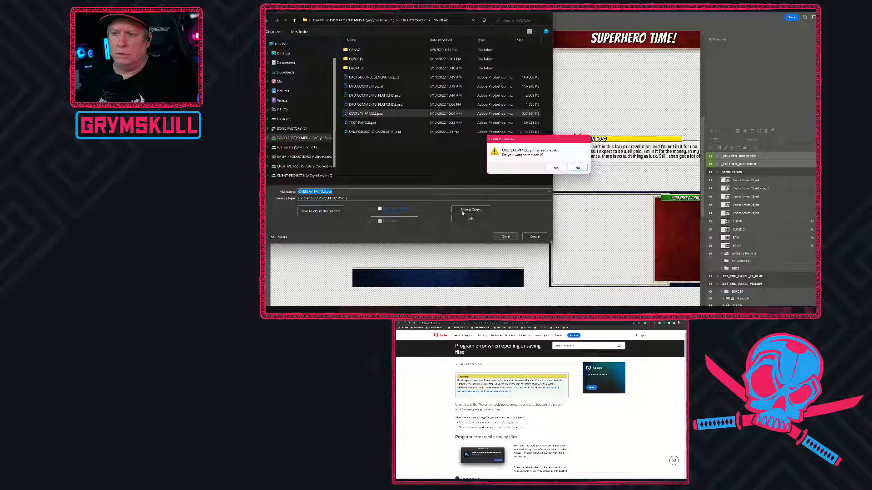
click(555, 168)
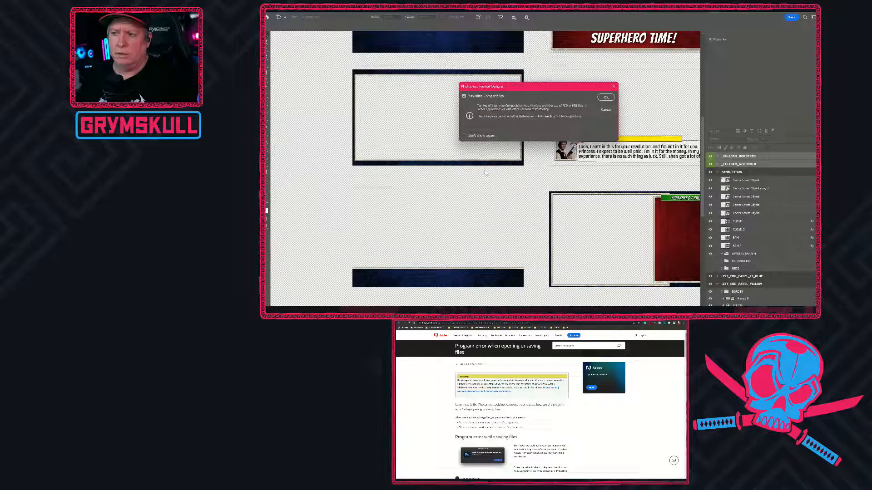
click(605, 97)
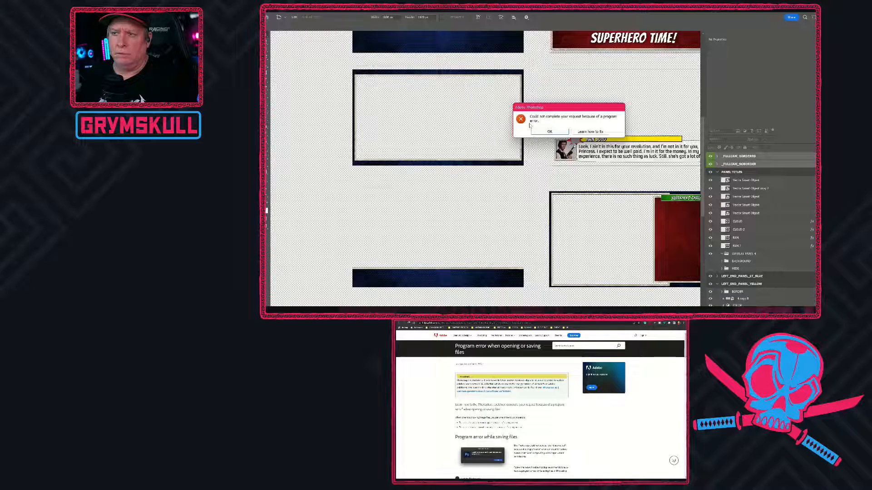
click(543, 133)
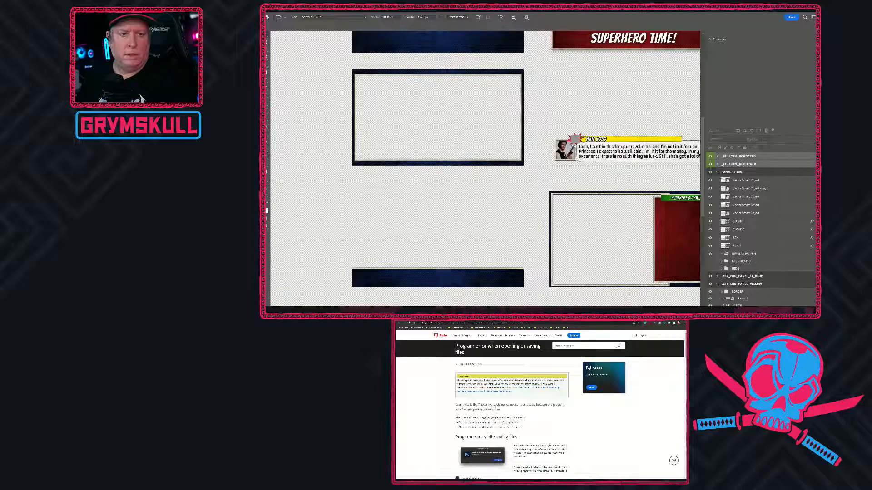
click(268, 14)
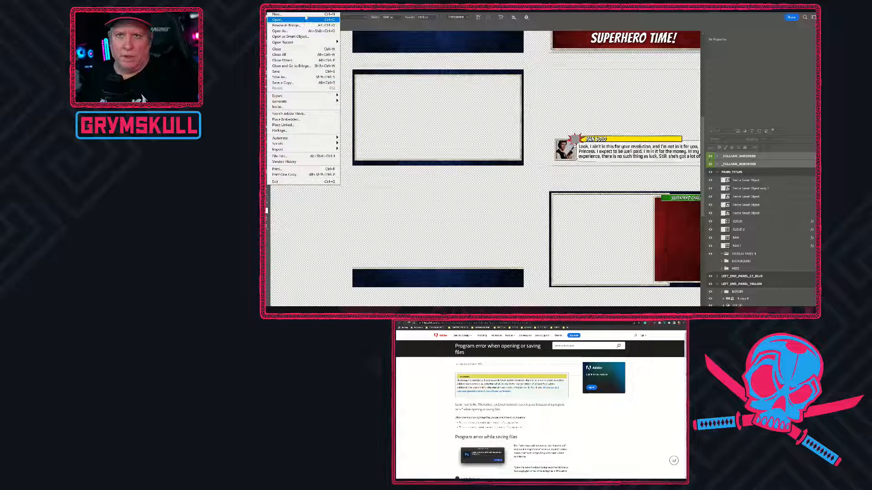
mouse_move(304, 11)
mouse_move(358, 11)
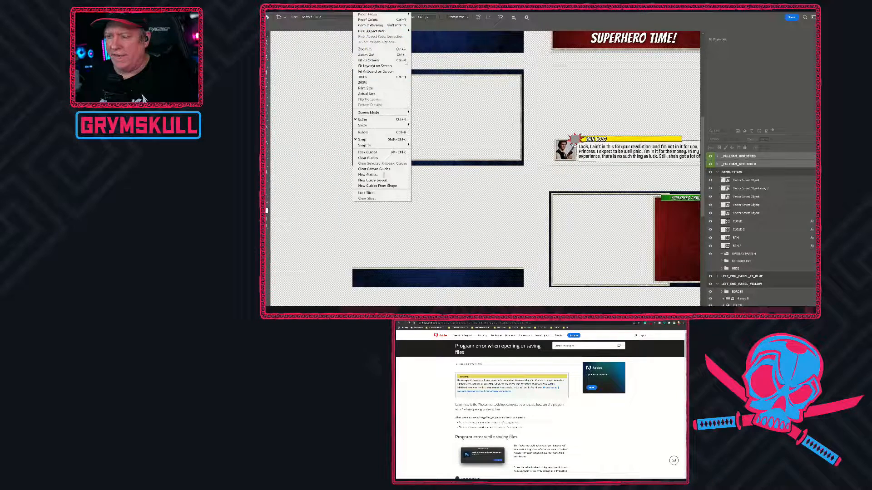
click(270, 11)
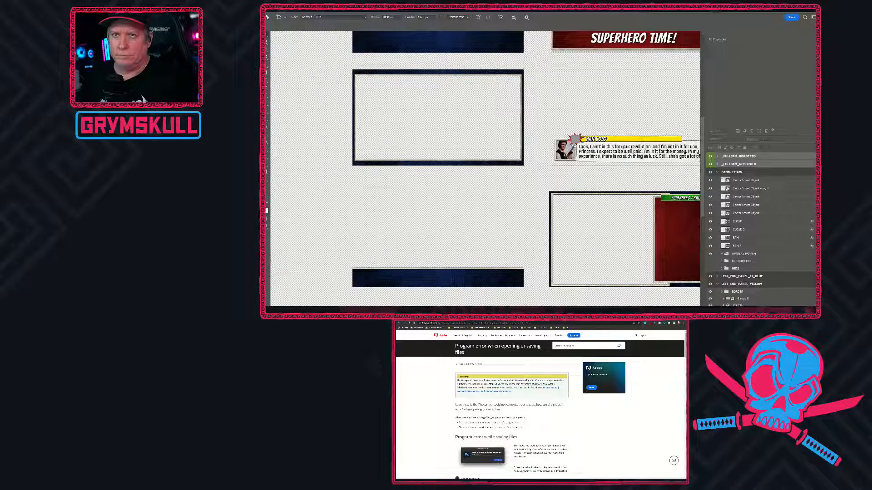
key(alt+s)
key(Escape)
key(v)
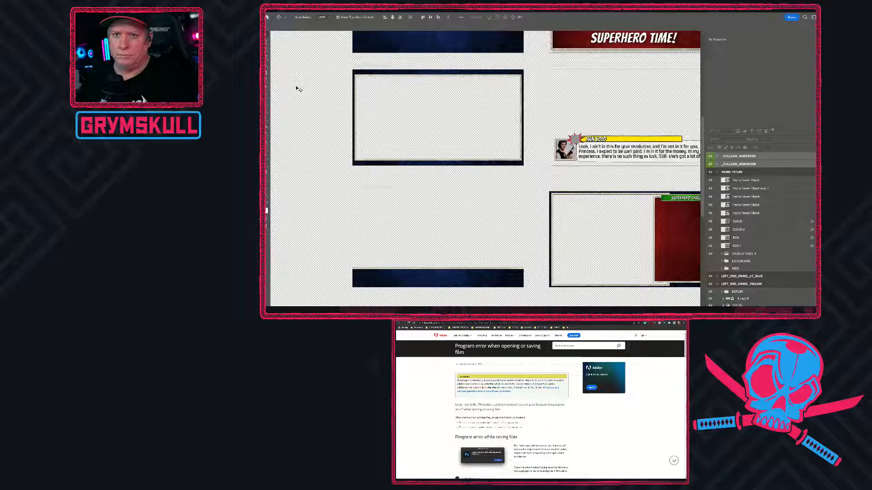
key(alt+f)
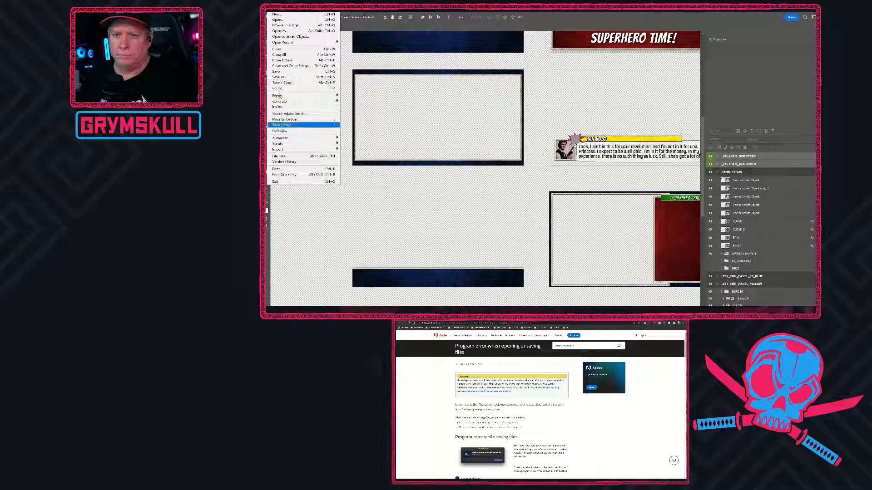
click(291, 182)
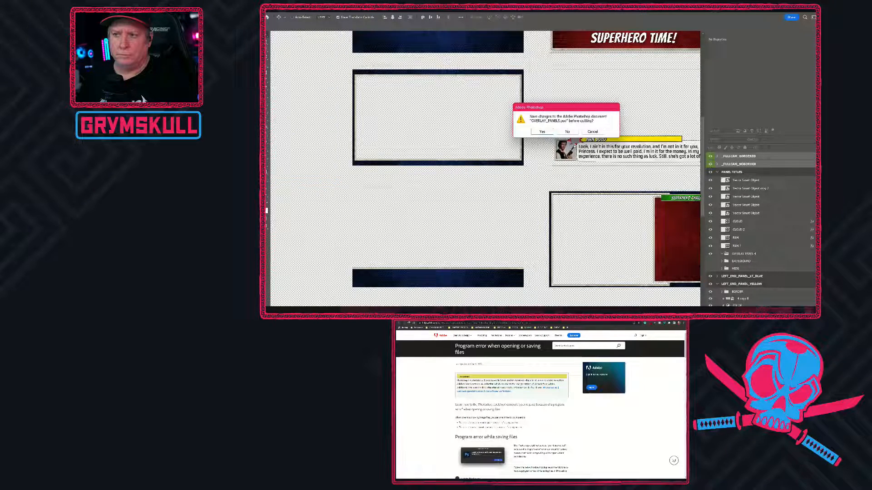
click(543, 131)
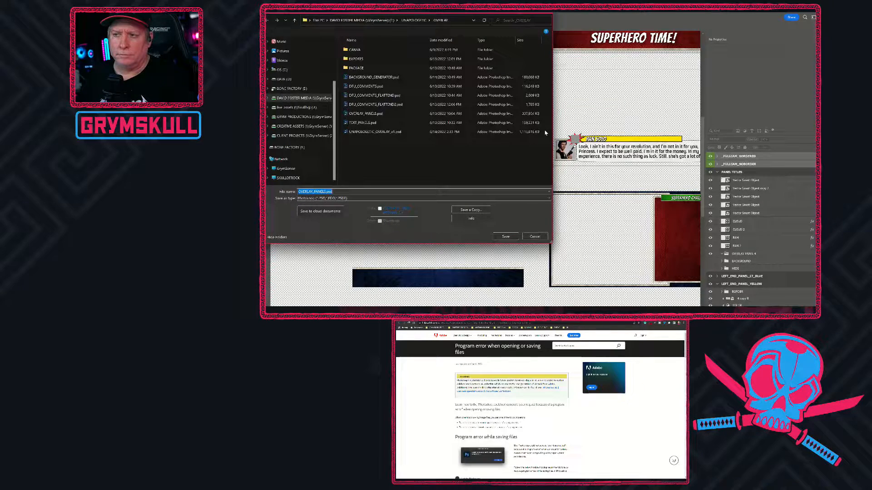
click(534, 236)
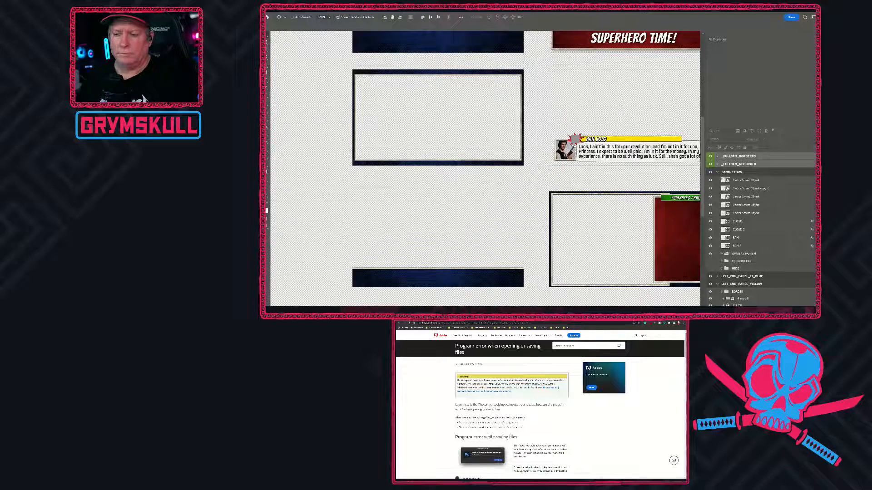
Close the Photoshop window and discard the unsaved changes to OVERLAY_PANELS.psd.
mouse_move(333, 310)
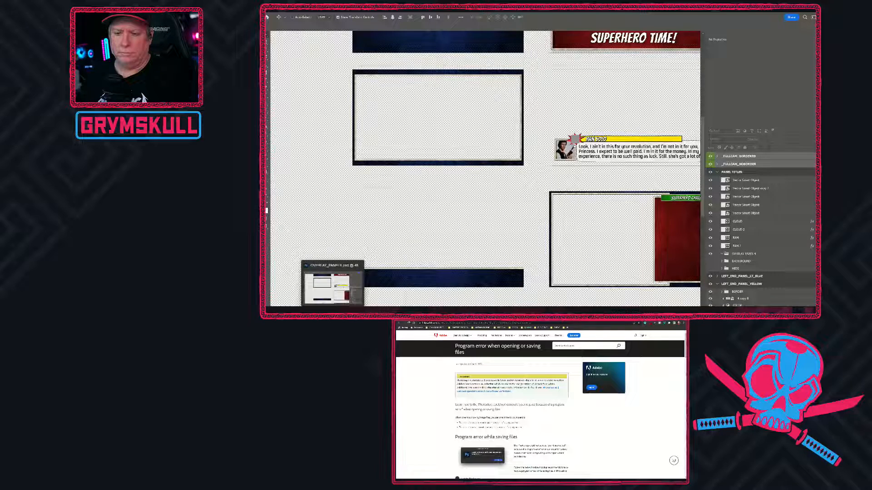
right_click(333, 310)
click(313, 299)
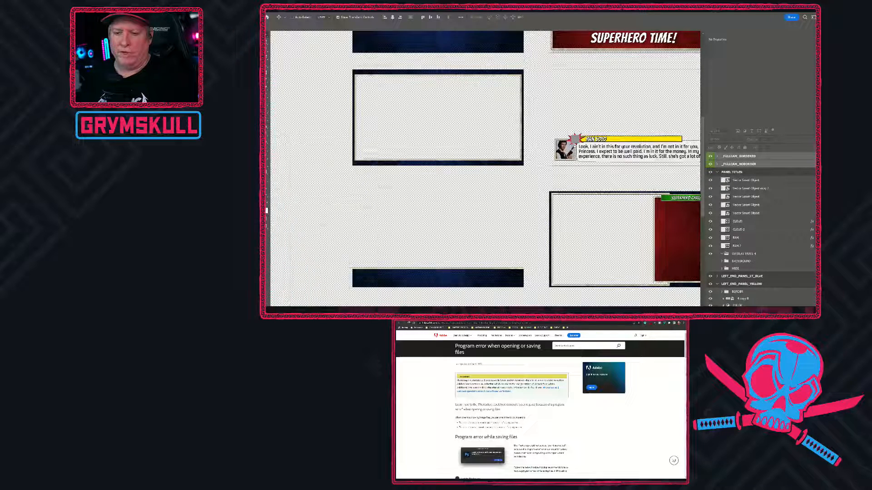
click(567, 131)
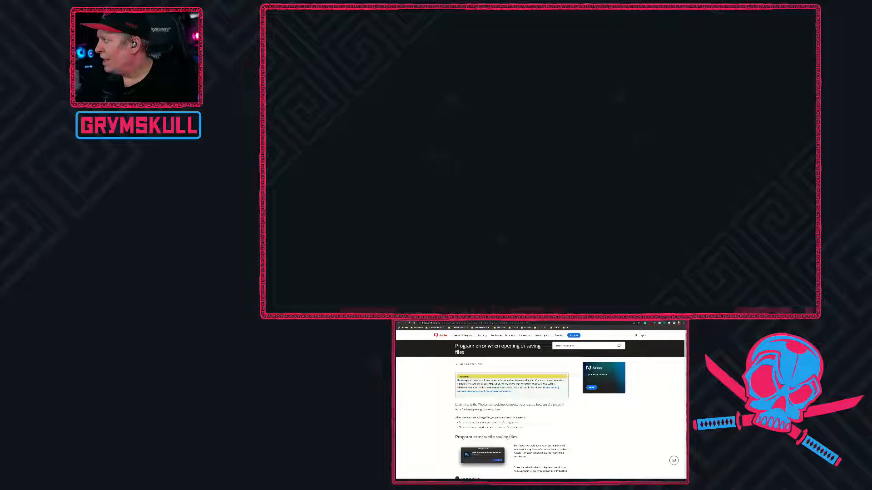
Close Premiere Pro's start screen and review the upper artboards of UNAPOLOGETIC_OVERLAY_v1.psd in Photoshop.
click(670, 318)
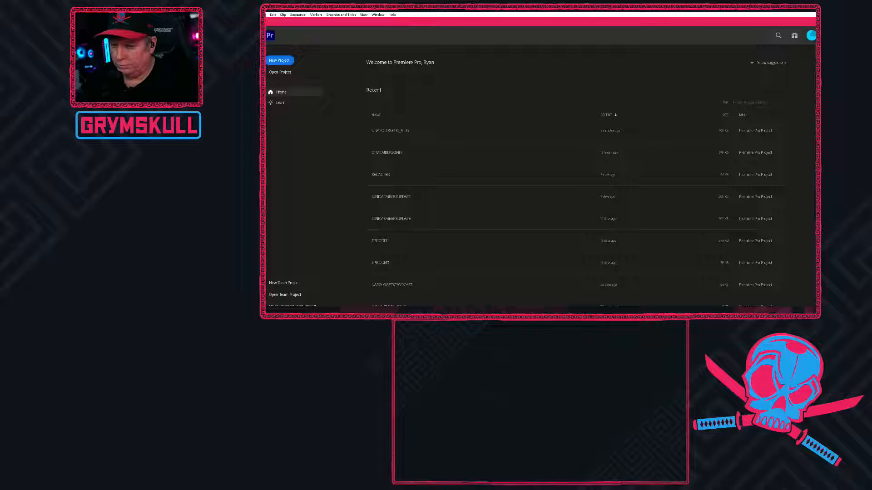
mouse_move(333, 311)
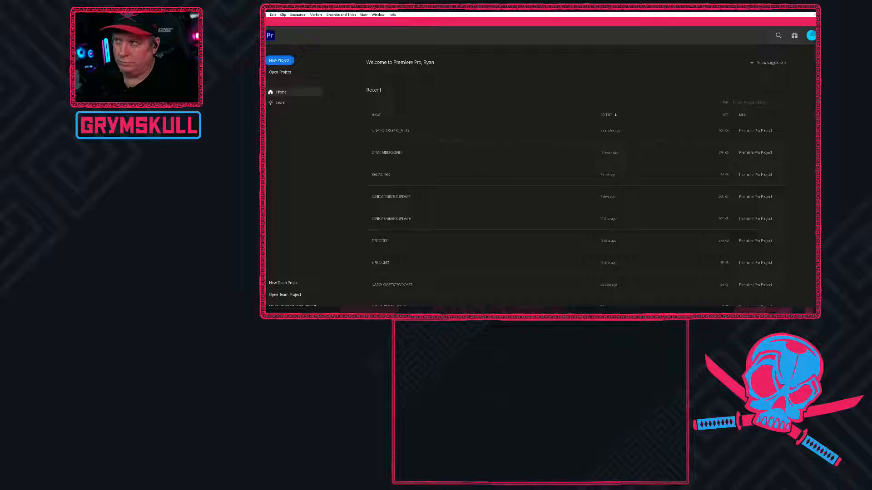
click(813, 14)
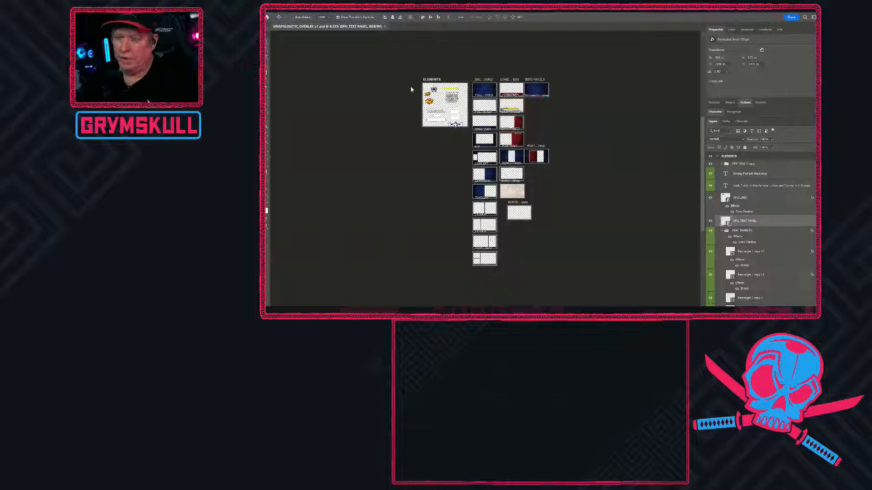
scroll(484, 93, up, 5)
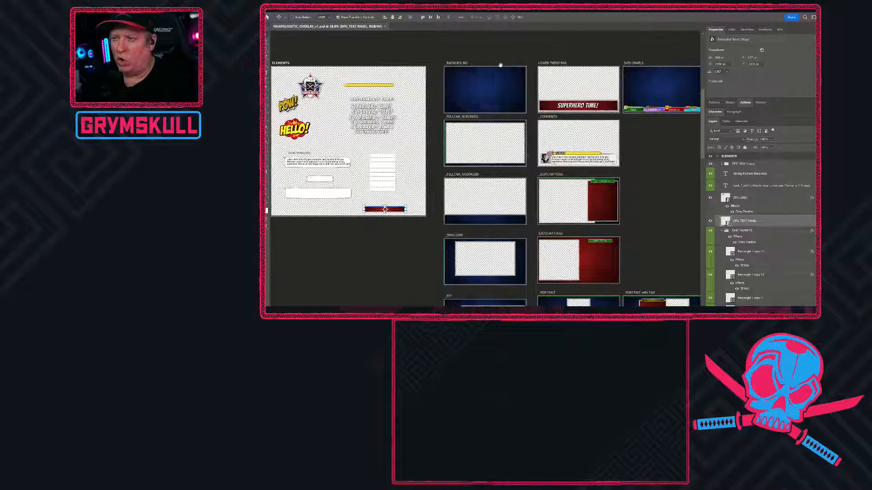
drag(512, 44, 489, 86)
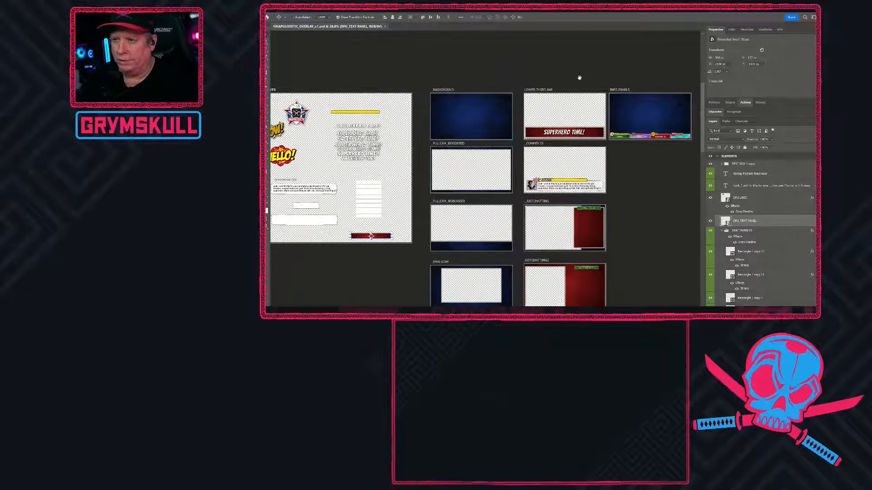
drag(680, 119, 613, 84)
drag(595, 163, 605, 148)
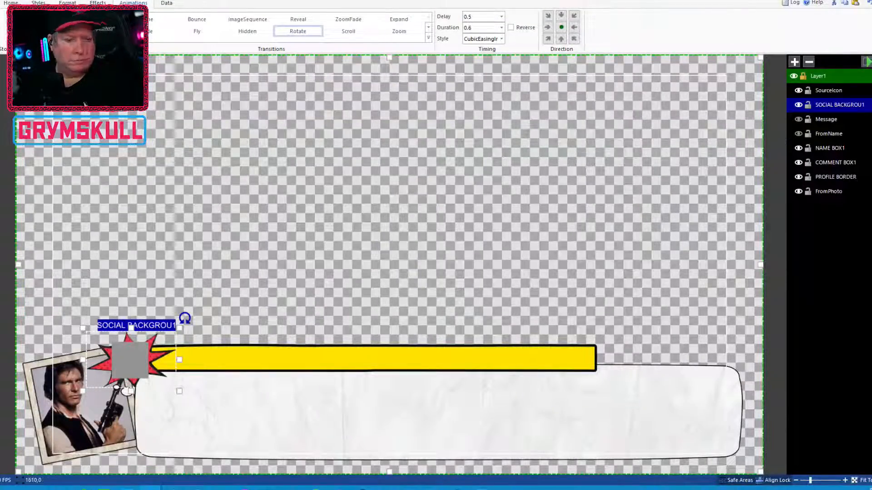
Preview the title animation and make the Message and FromName layers visible.
click(866, 62)
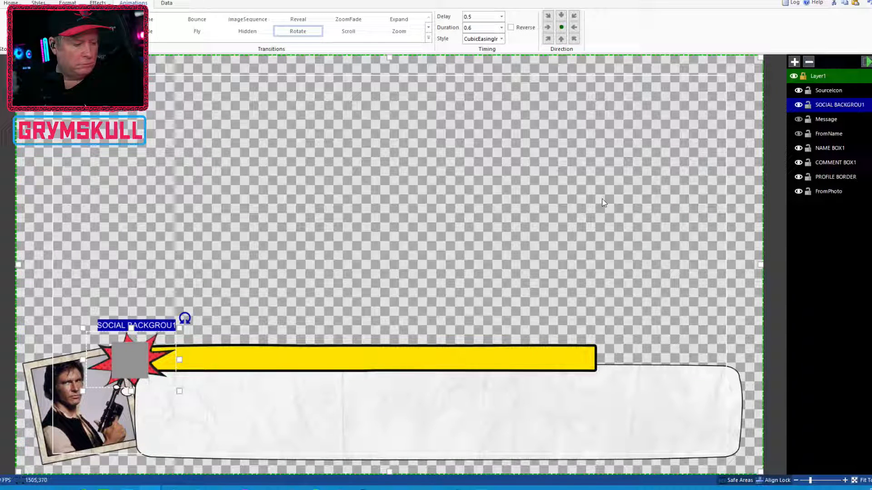
click(867, 62)
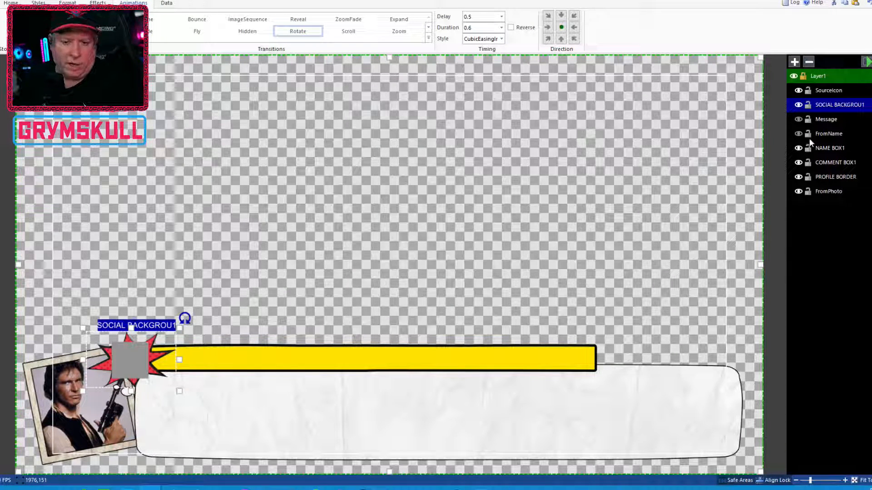
click(798, 119)
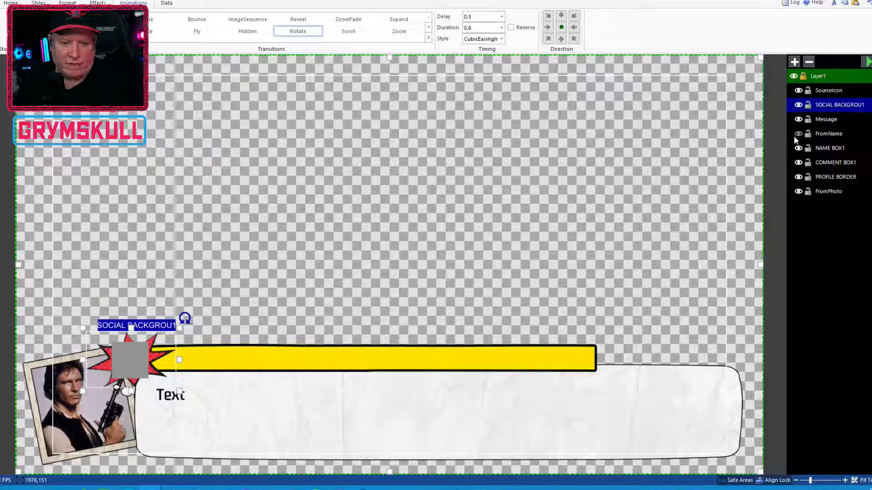
click(798, 134)
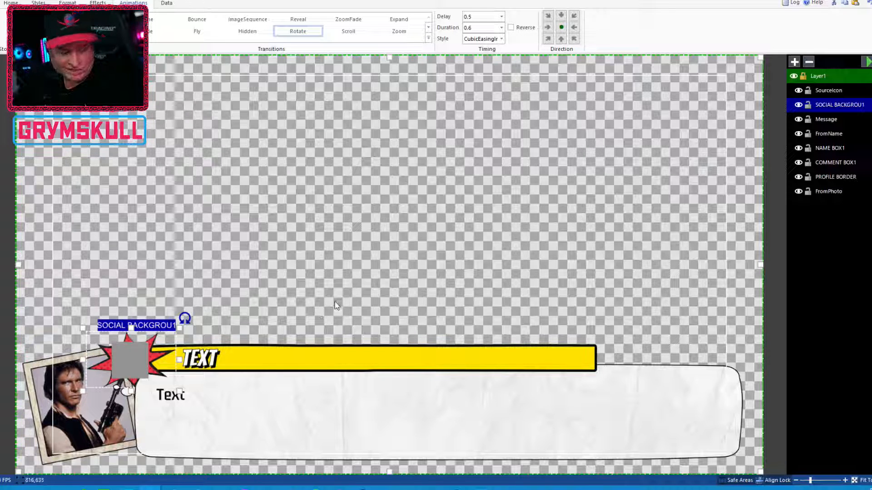
click(195, 365)
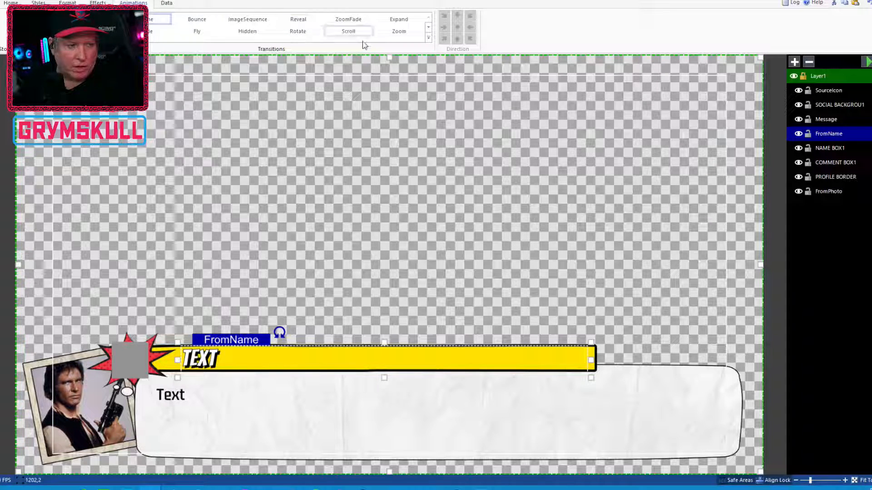
click(298, 21)
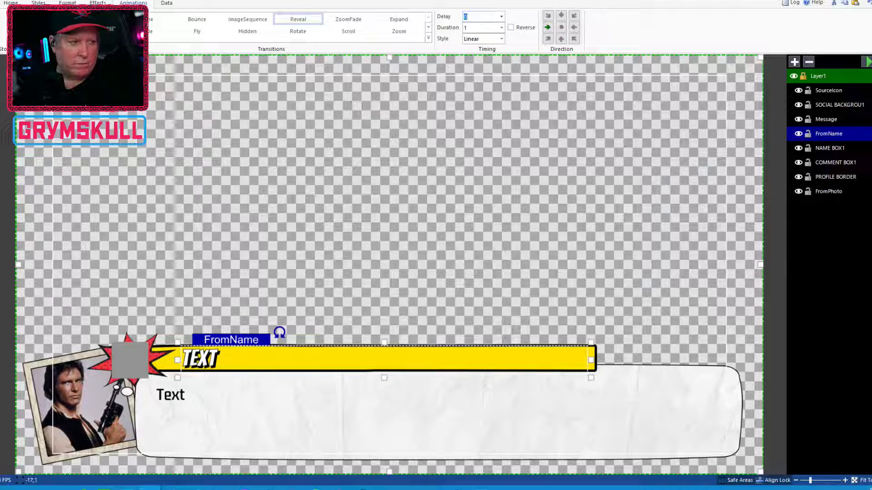
click(147, 20)
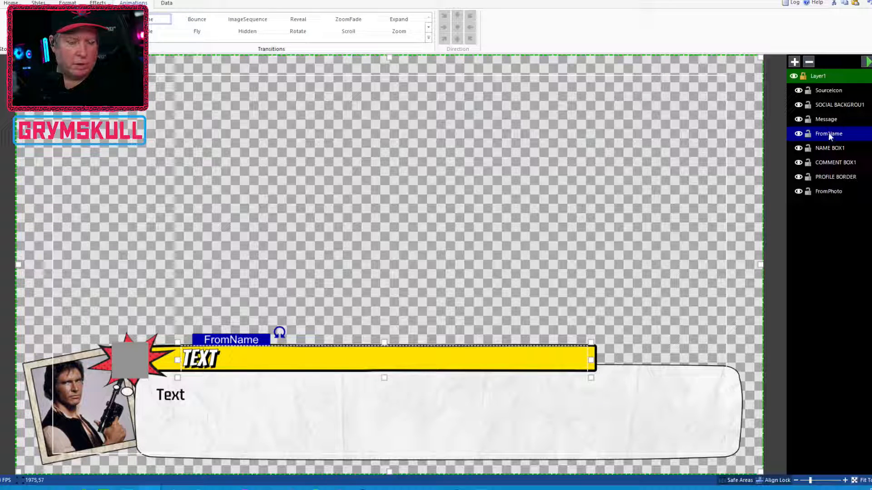
Check the SourceIcon layer's transition timing, and give the FromName layer a Reveal transition with a 0.6 delay and 0.4 duration.
click(840, 93)
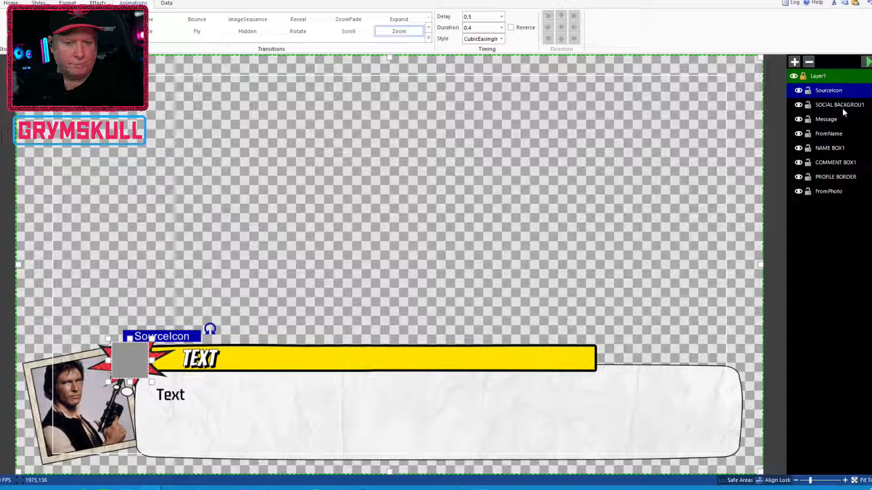
click(837, 132)
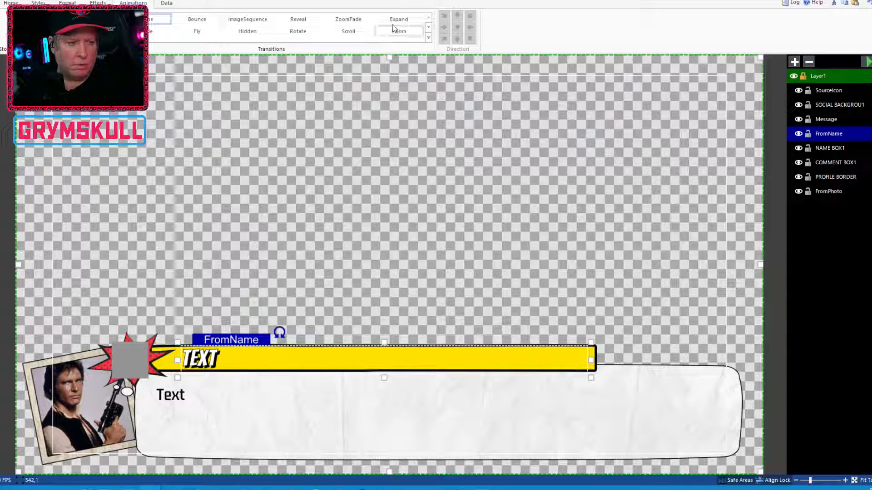
click(298, 19)
click(485, 18)
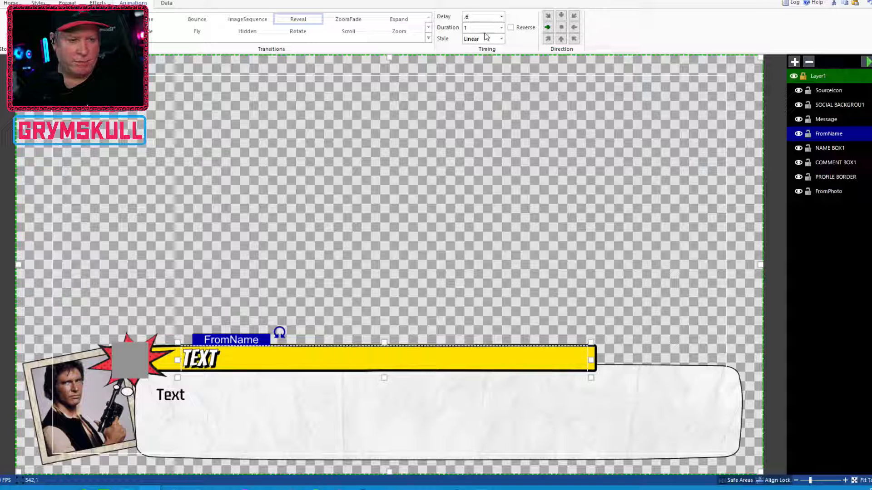
key(Tab)
text(.4)
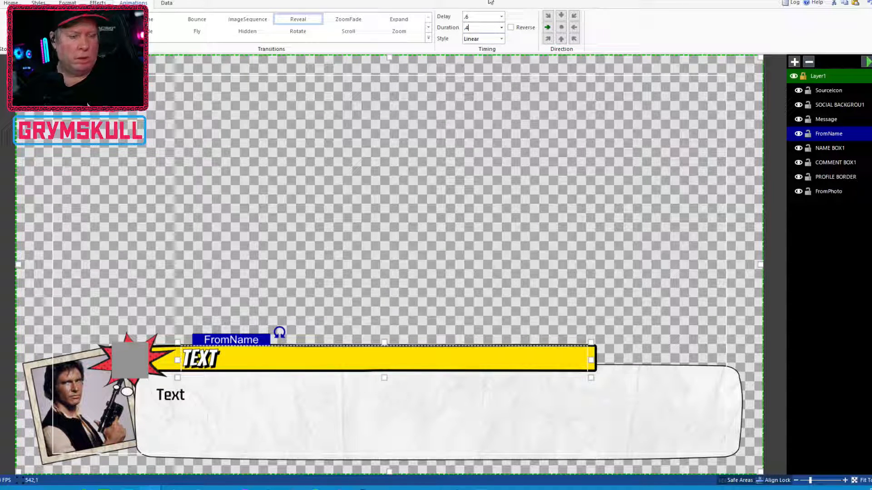
Set the FromName reveal's style to CubicEasingInOut with a left-to-right direction, and preview the animation.
click(502, 39)
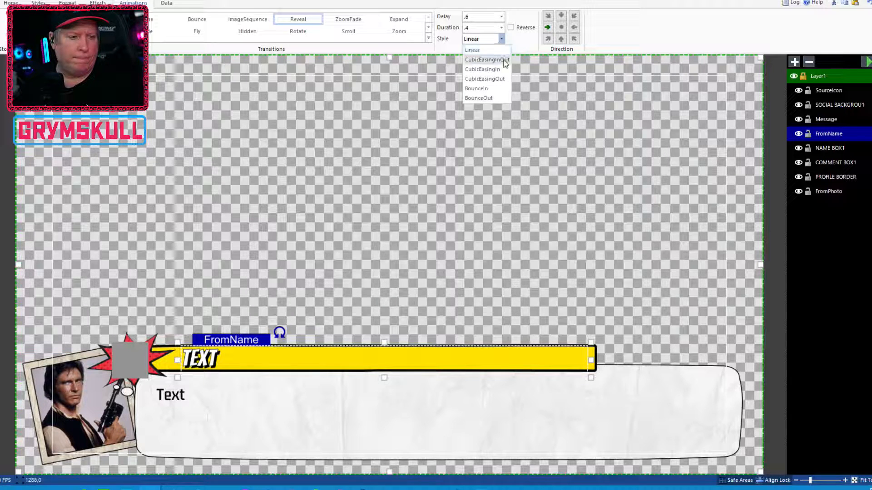
click(505, 60)
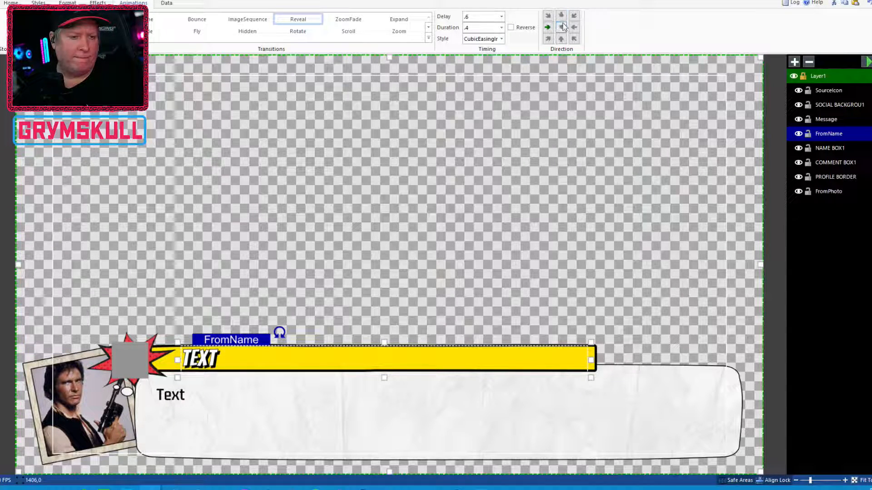
click(547, 28)
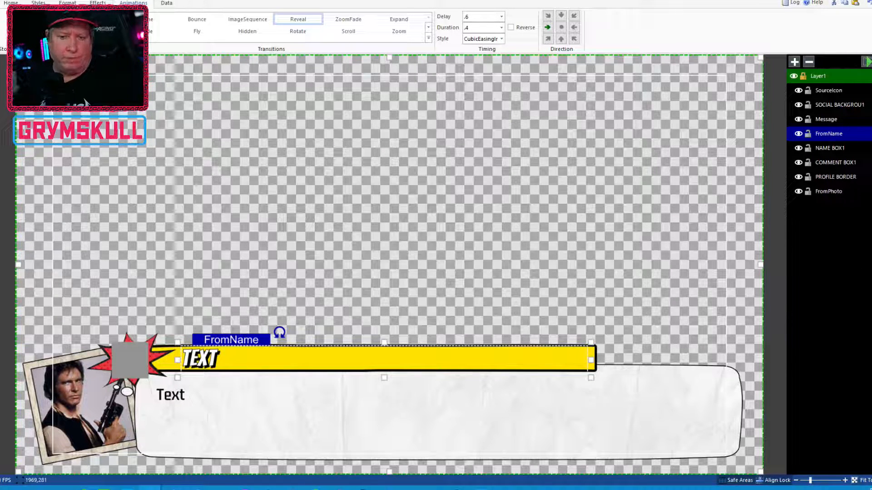
click(865, 62)
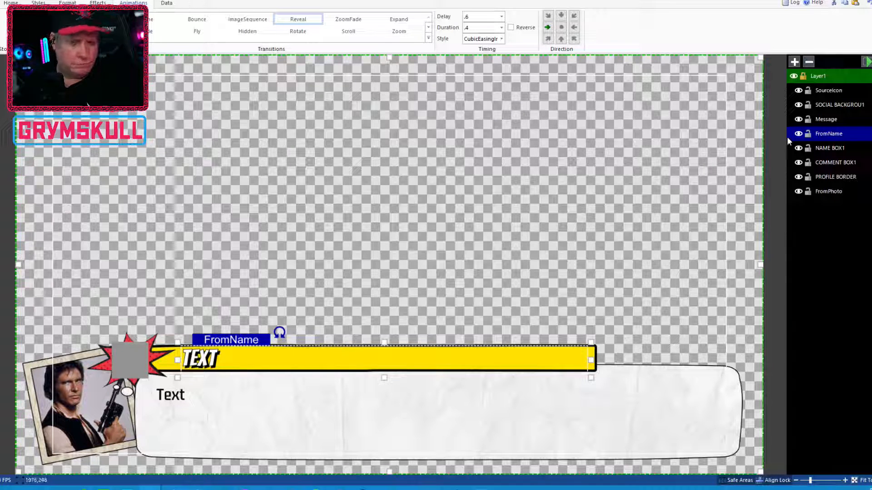
click(867, 62)
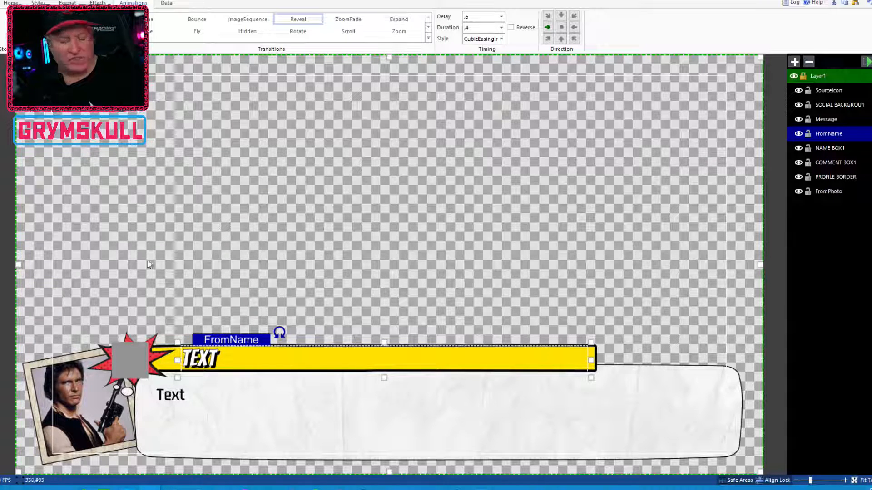
Give the Message text a Reveal transition that runs downward with a 0.6 delay.
click(174, 400)
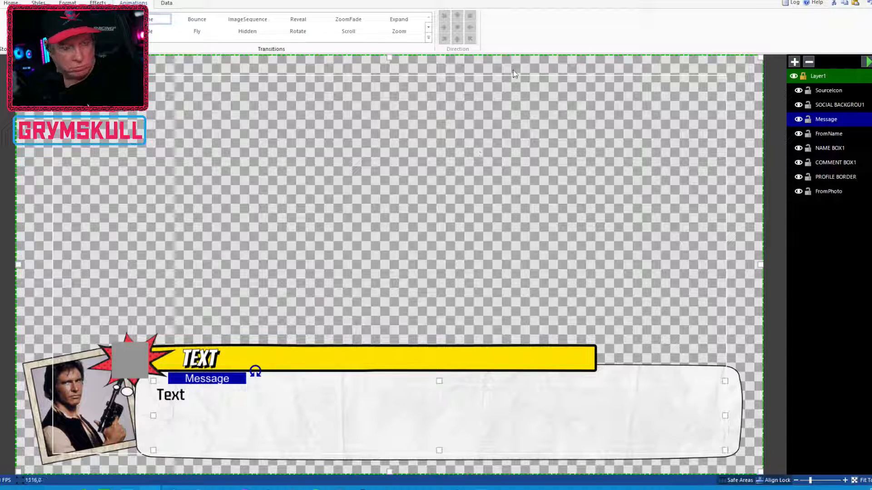
click(296, 22)
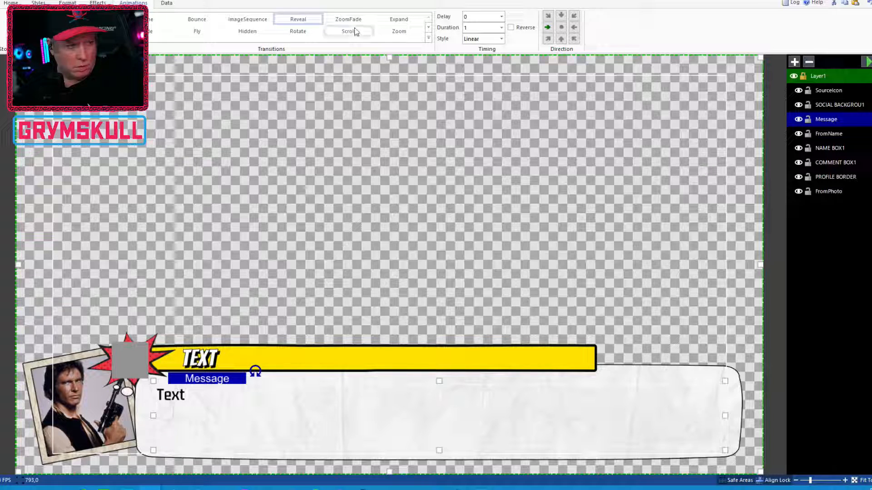
click(562, 16)
double_click(475, 16)
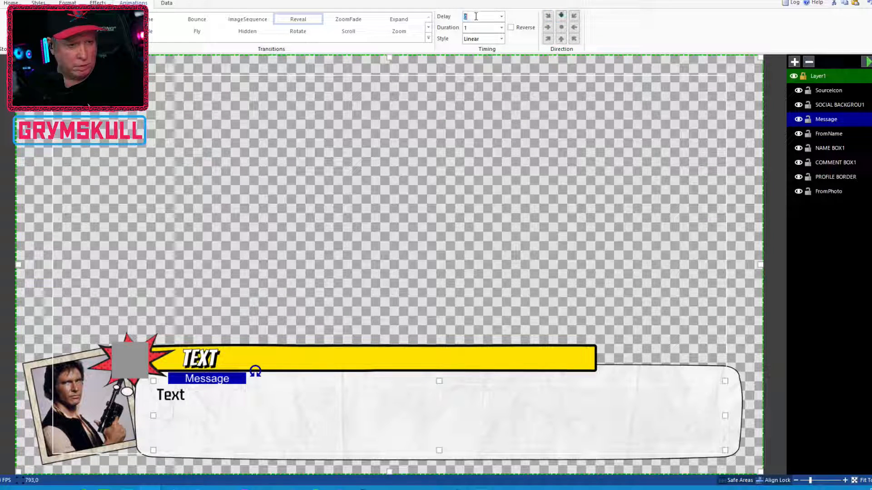
key(BackSpace)
text(.6)
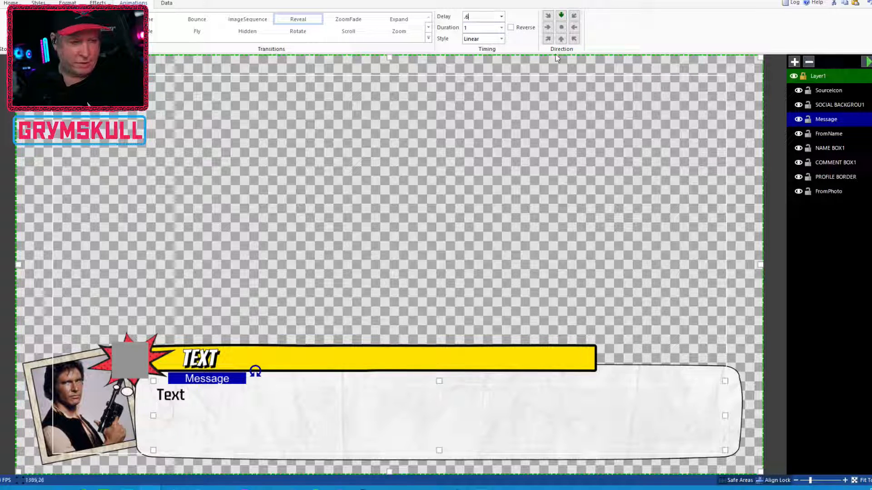
Set the Message reveal's style to CubicEasingIn and its duration to 0.4.
click(488, 40)
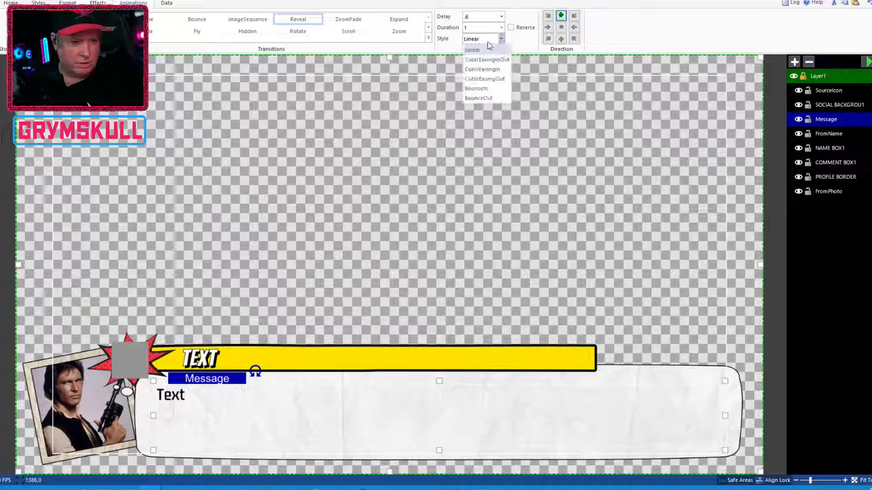
click(489, 69)
double_click(478, 28)
text(.5)
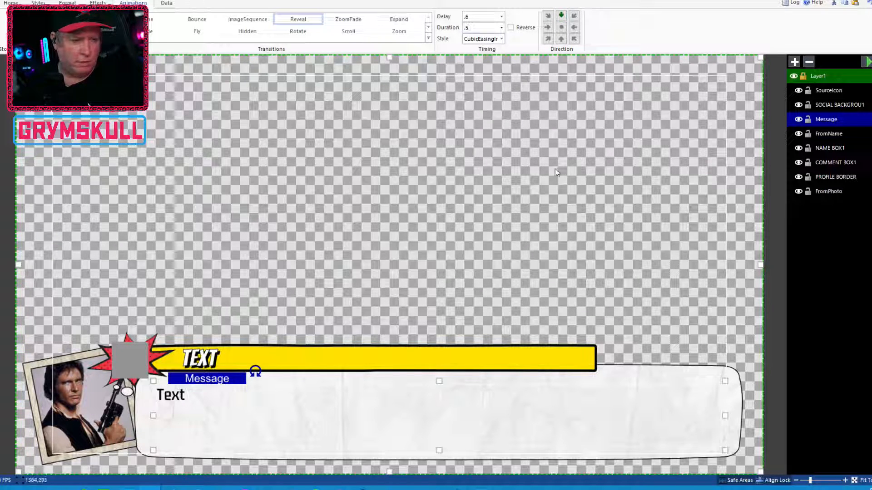
key(BackSpace)
text(4)
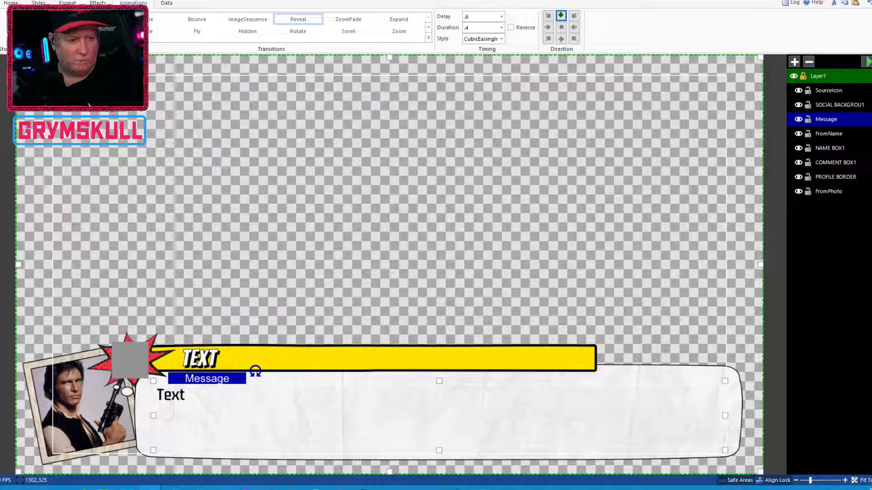
Preview the title animation with both text reveals and save the title.
click(867, 62)
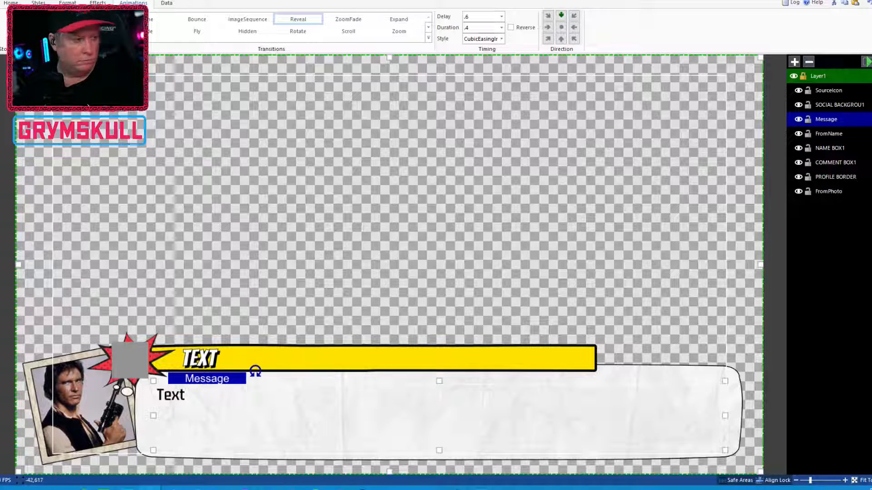
click(1, 2)
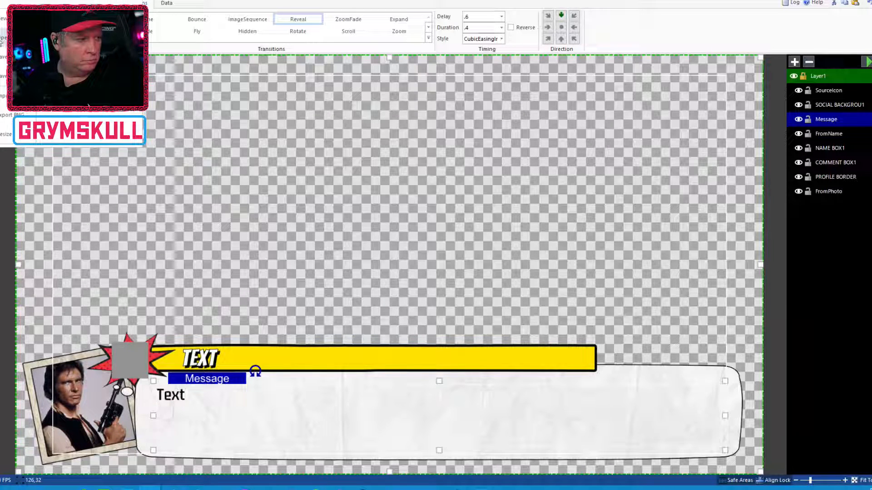
click(18, 76)
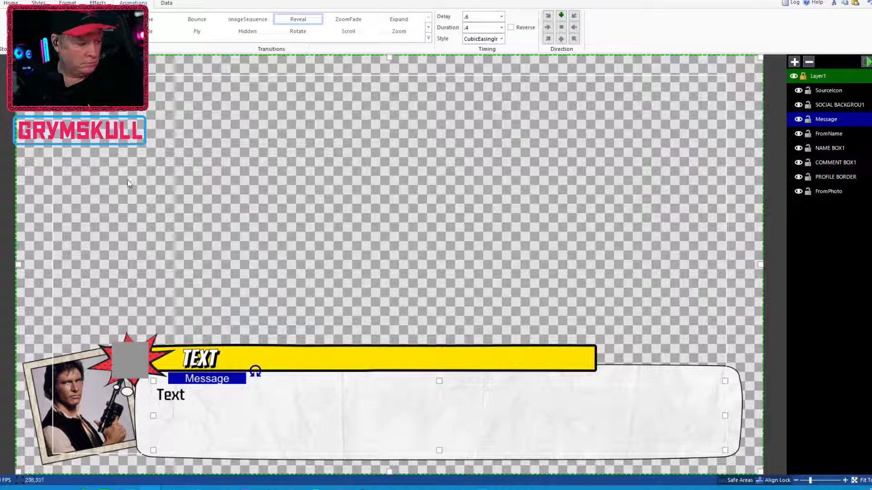
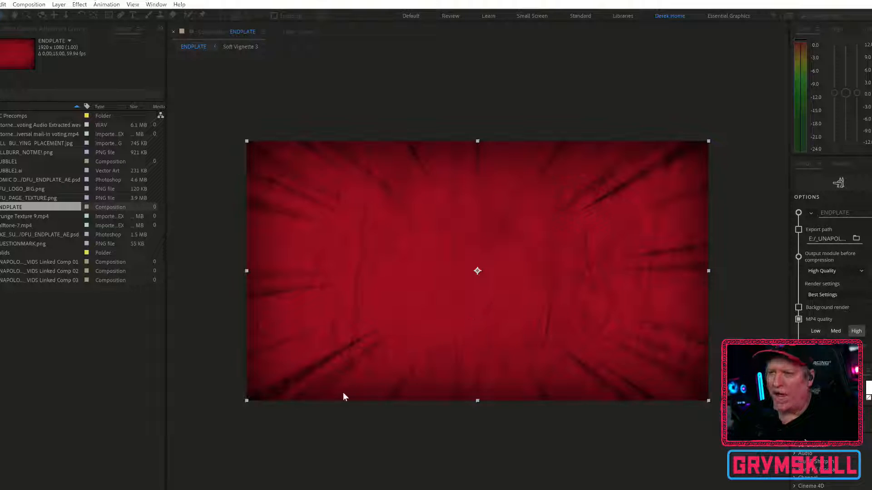
Pre-compose the background layers of the ENDPLATE composition into a composition named BACKGROUND.
click(108, 384)
right_click(12, 333)
click(13, 254)
click(29, 311)
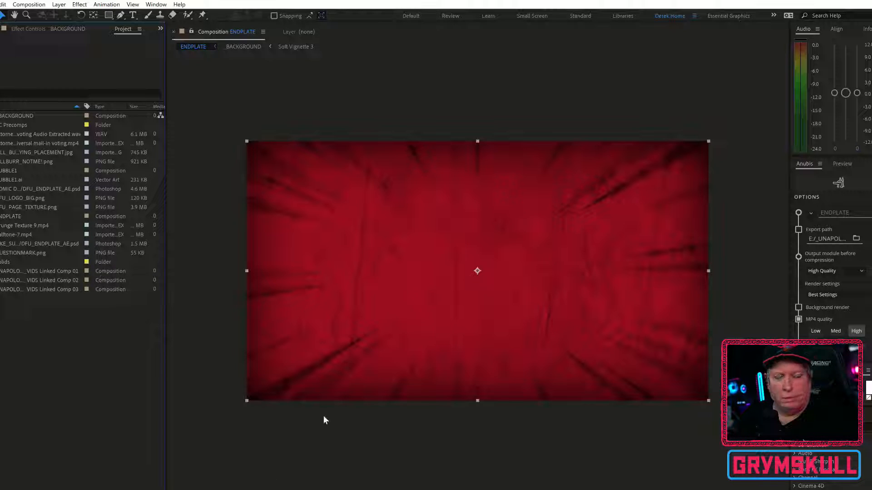
Create a new project folder named AUDIO.
mouse_move(573, 489)
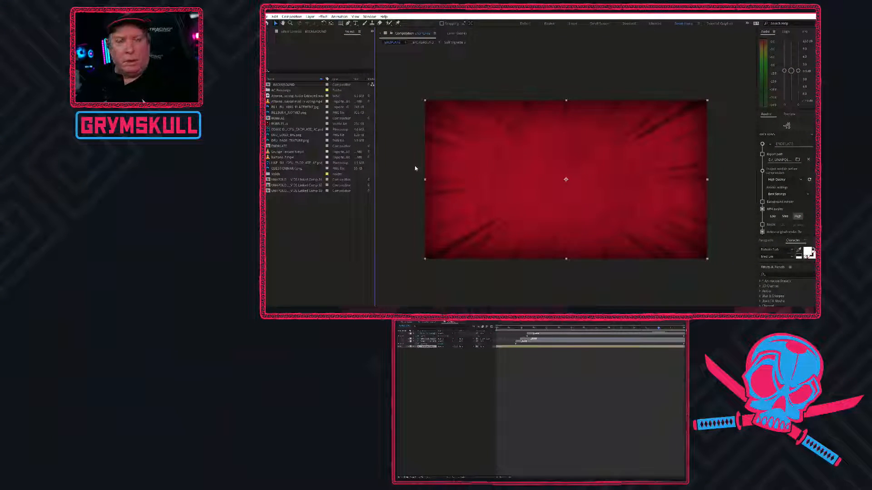
right_click(325, 219)
click(349, 229)
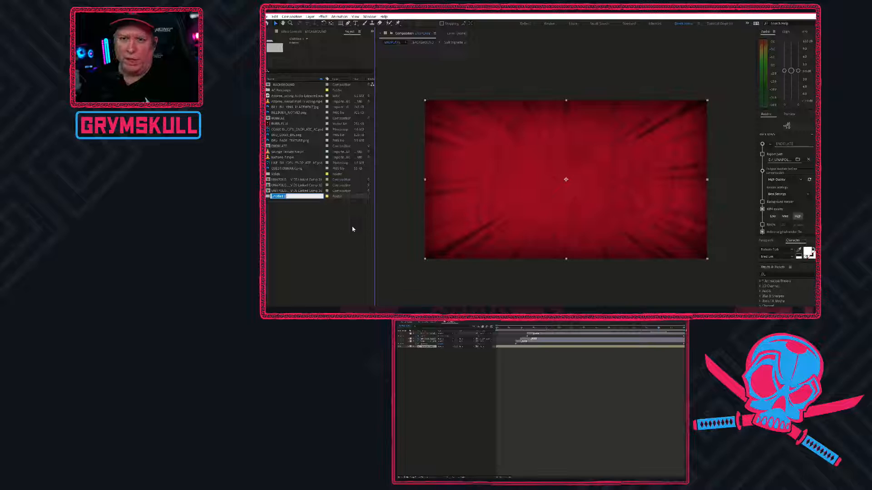
text(AUDI)
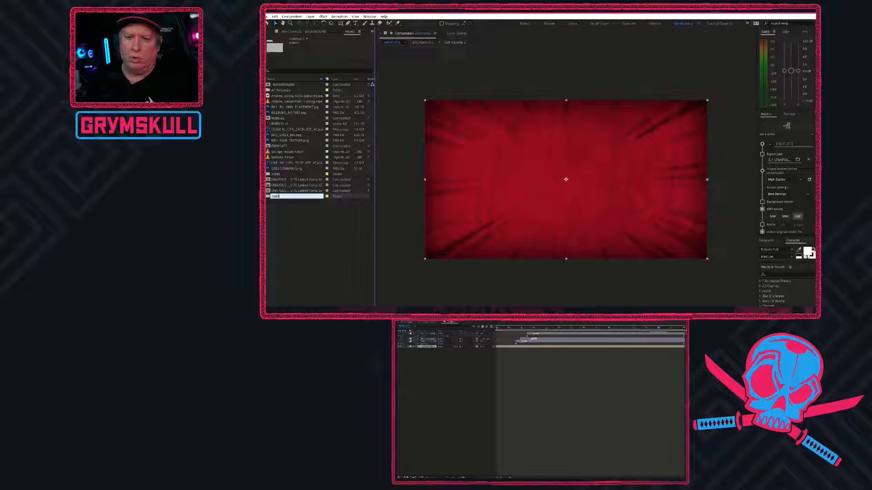
key(Return)
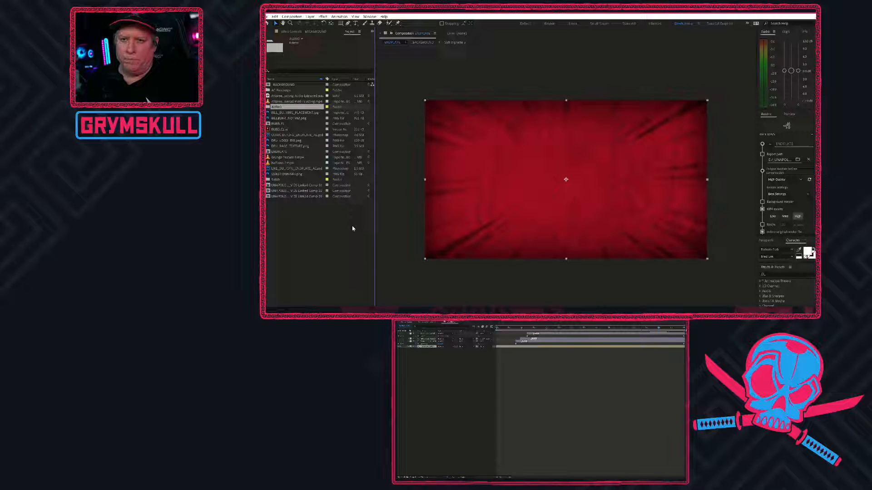
Create a new project folder named FOOTAGE.
right_click(353, 228)
click(371, 236)
text(FO)
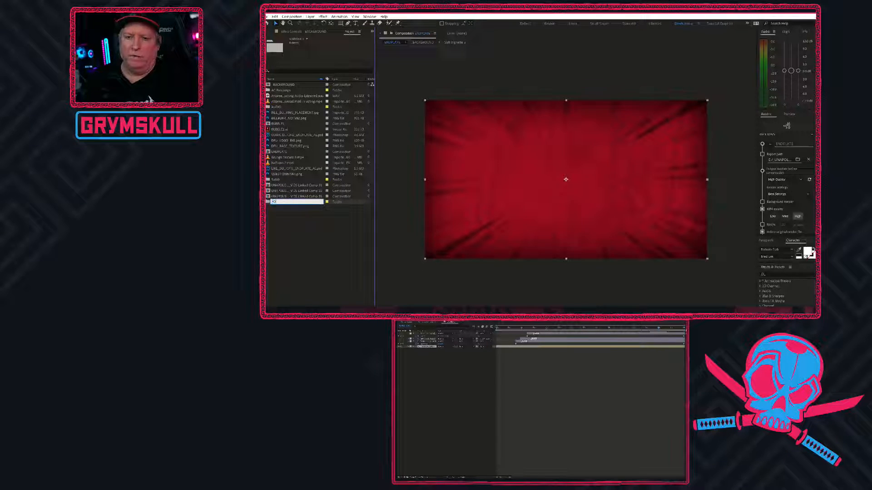
text(OTAGE)
key(Return)
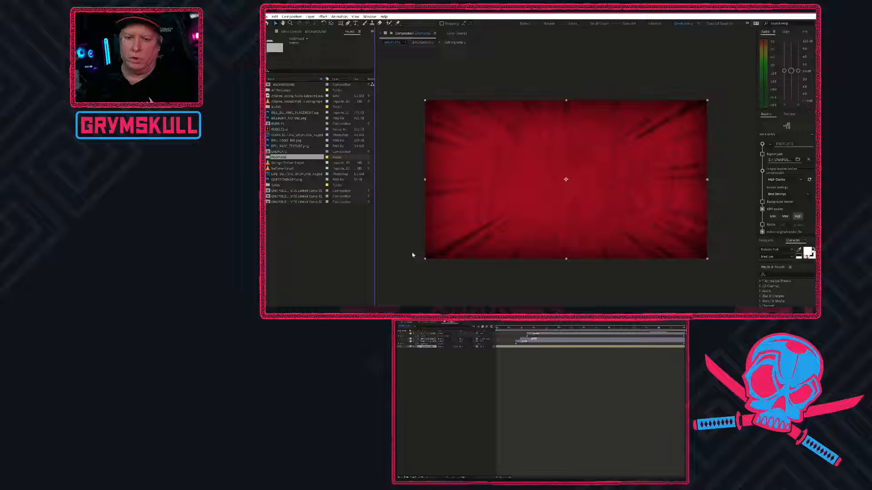
Create a new project folder named STILLS.
right_click(286, 252)
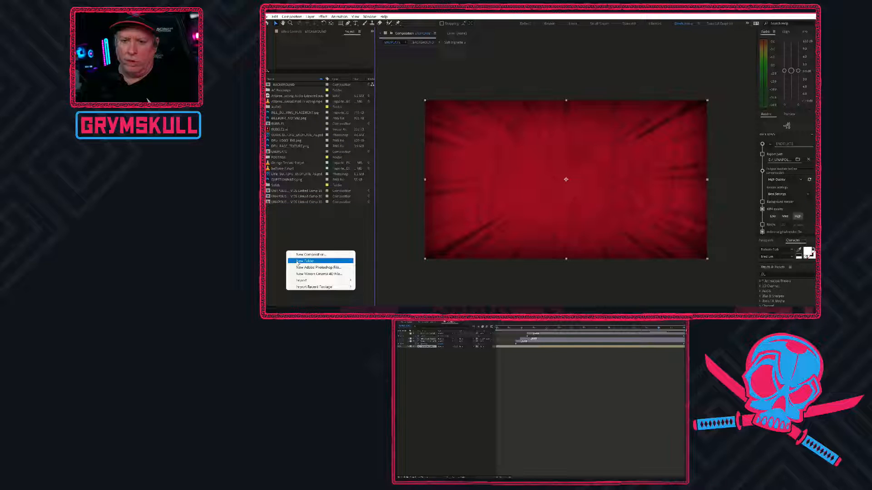
click(304, 261)
text(STILL)
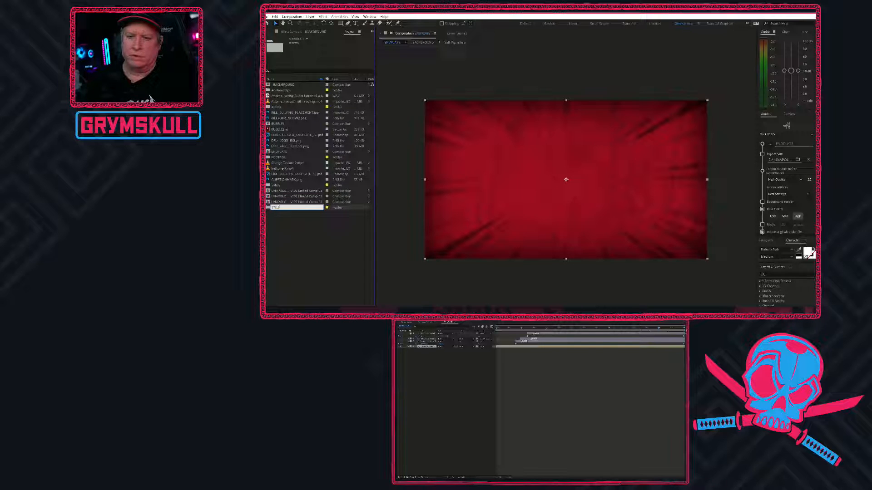
text(S)
key(Return)
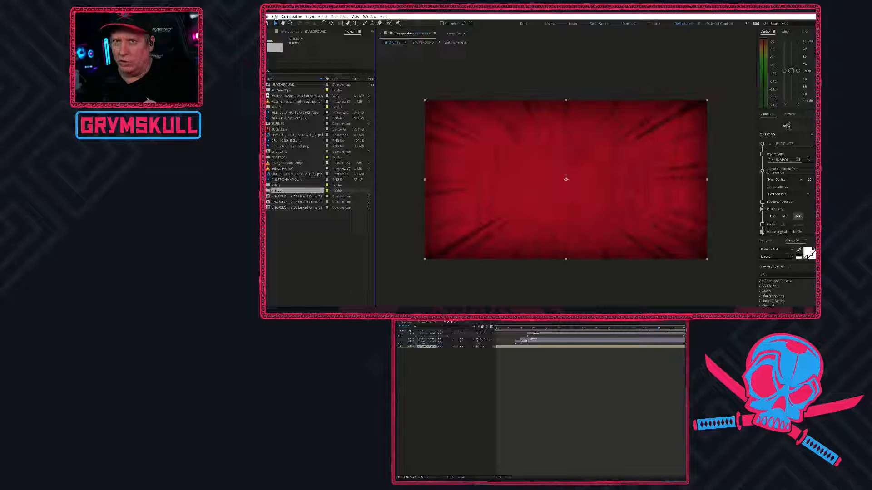
click(269, 17)
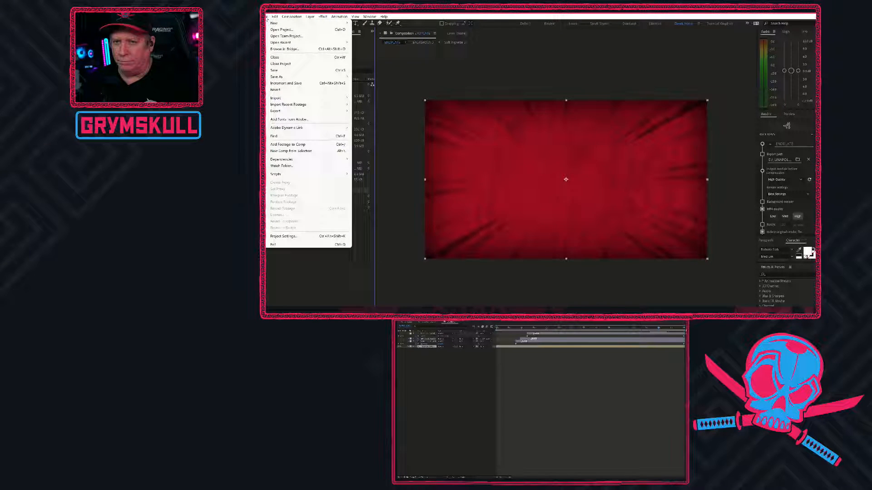
mouse_move(294, 161)
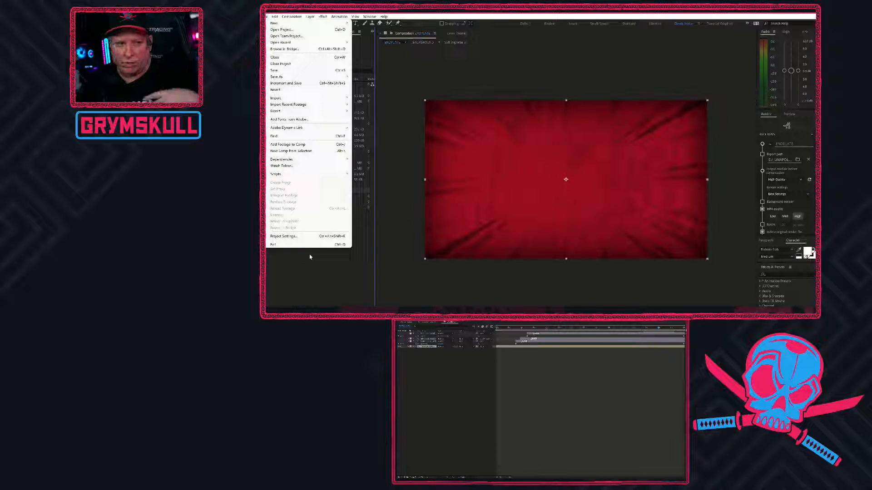
click(323, 279)
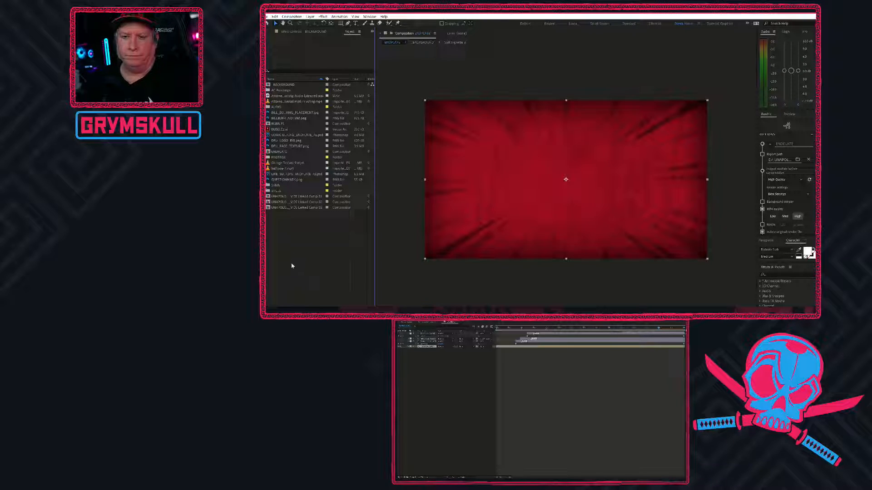
Create a new project folder named PRECOMP.
click(300, 197)
shift+click(304, 206)
right_click(302, 232)
click(324, 237)
text(PRECOMP)
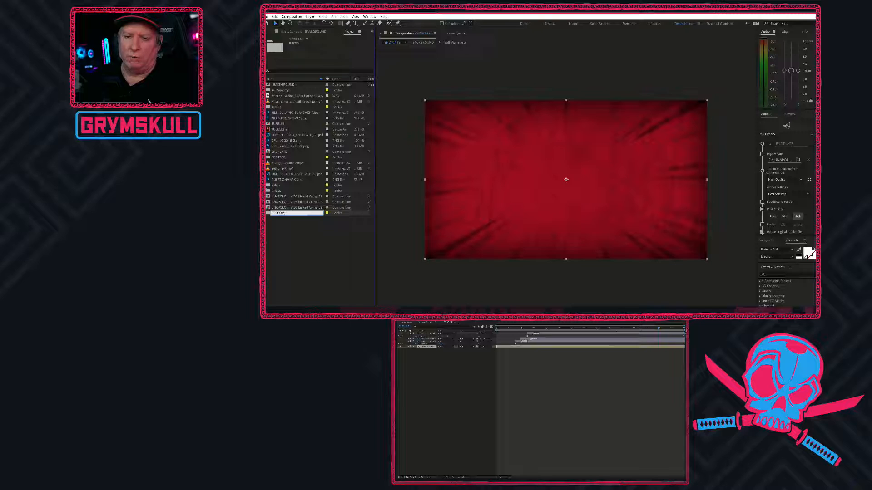
key(Return)
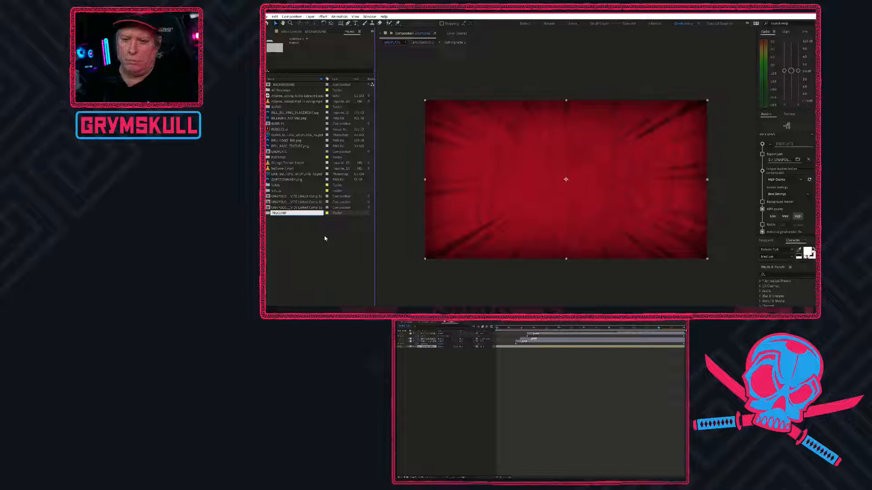
click(320, 241)
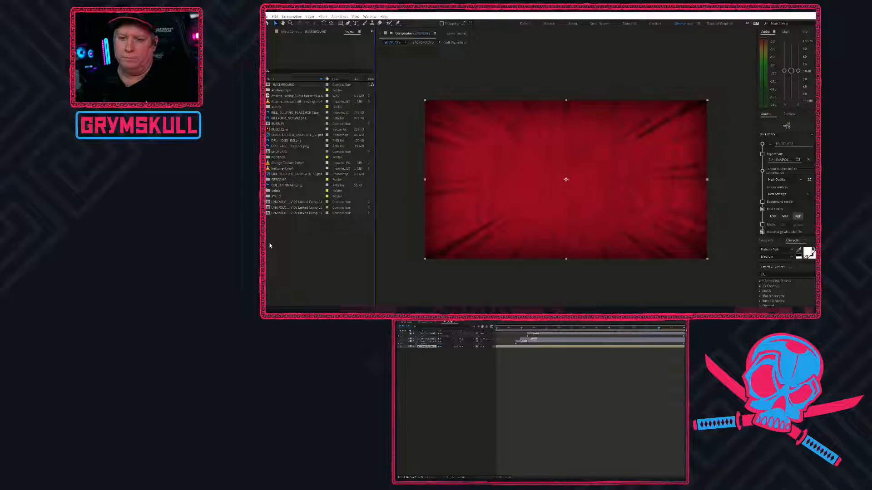
Move the three Linked Comp compositions into the PRECOMP folder.
click(311, 202)
shift+click(311, 212)
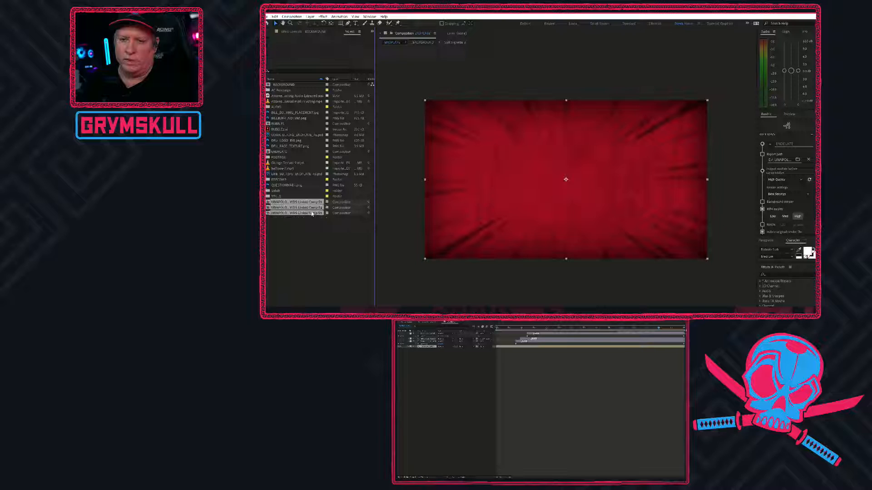
mouse_move(282, 206)
mouse_down()
mouse_move(285, 183)
mouse_move(281, 196)
mouse_up()
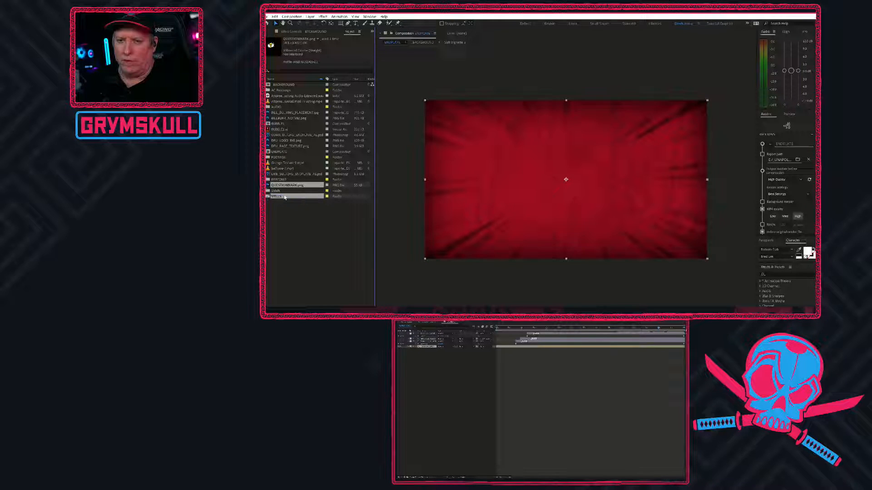
Sort the project items by type and move the PNG images into the STILLS folder.
click(343, 81)
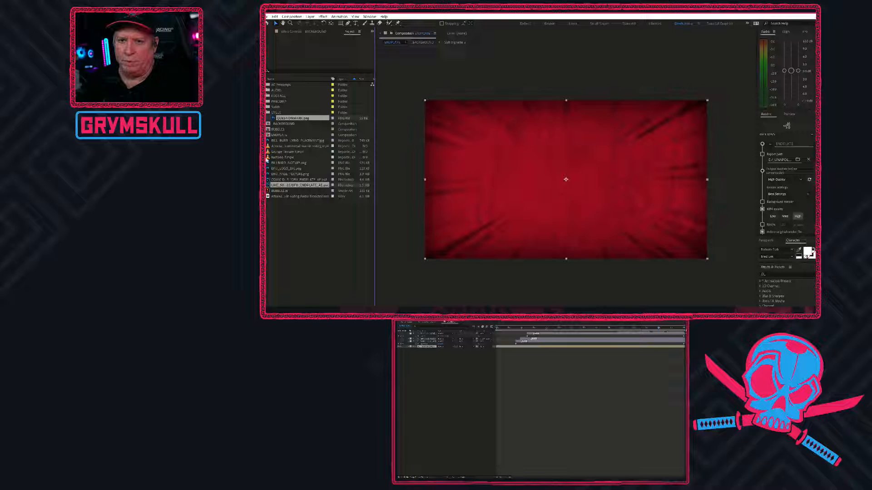
click(280, 163)
shift+click(279, 174)
drag(282, 162, 287, 113)
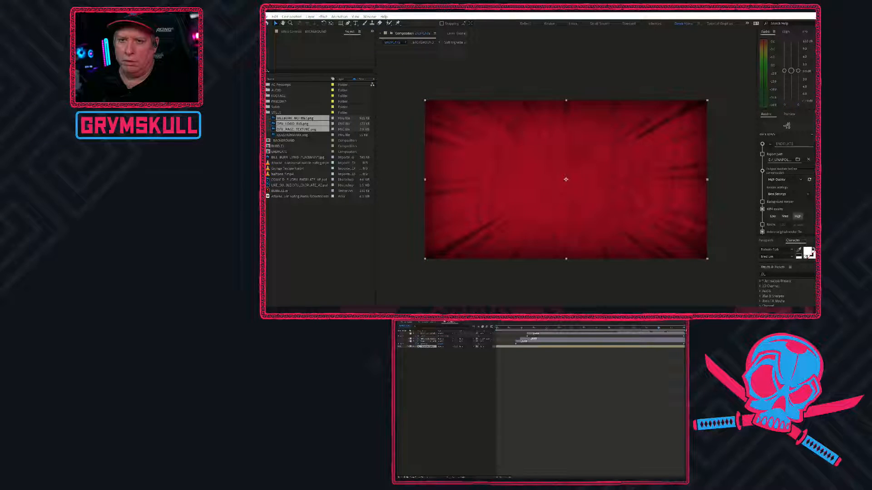
Move the JPG placement image, the two Photoshop files and the BUBBLES vector file into the STILLS folder.
click(318, 157)
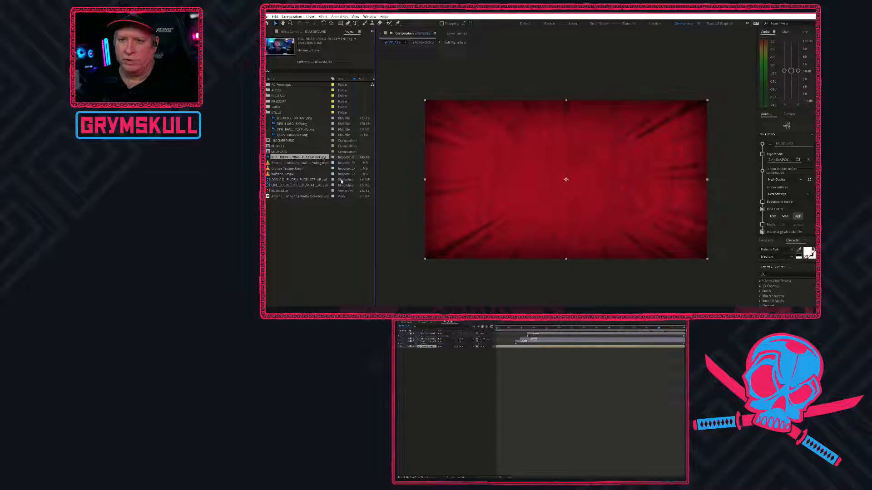
ctrl+click(303, 181)
ctrl+click(305, 185)
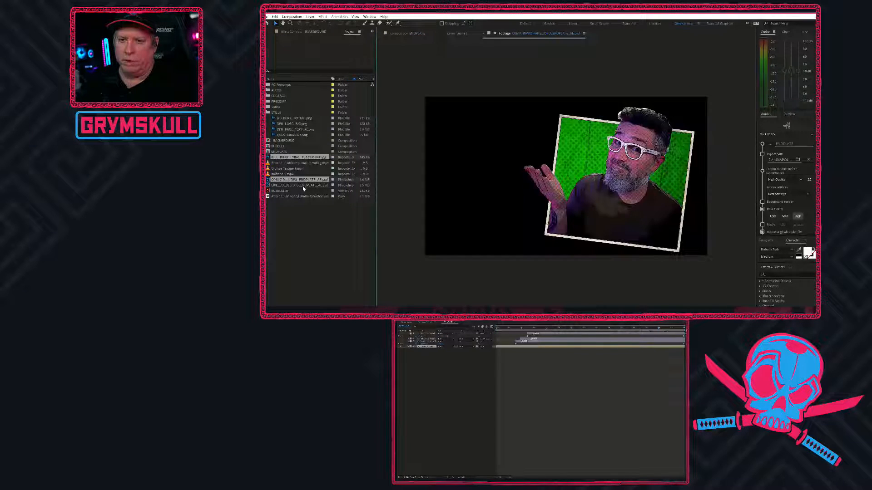
ctrl+click(303, 186)
drag(303, 188, 290, 113)
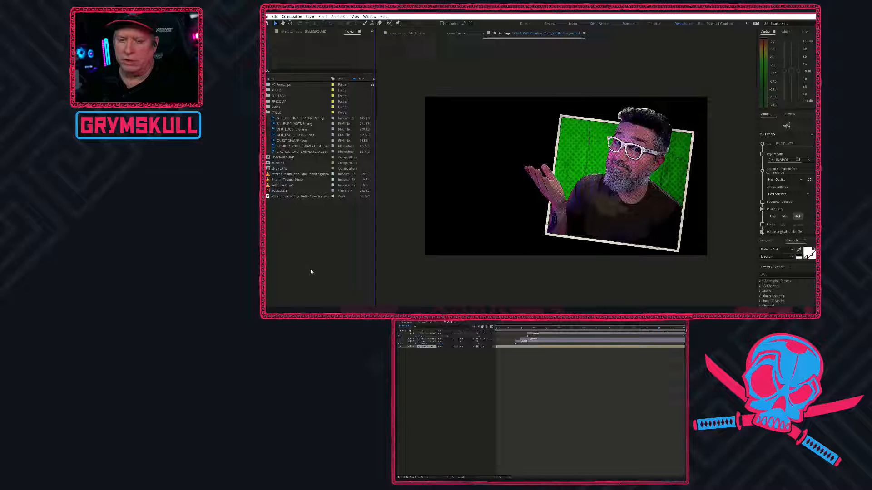
drag(279, 191, 291, 113)
Move the three video clips into the FOOTAGE folder.
click(290, 180)
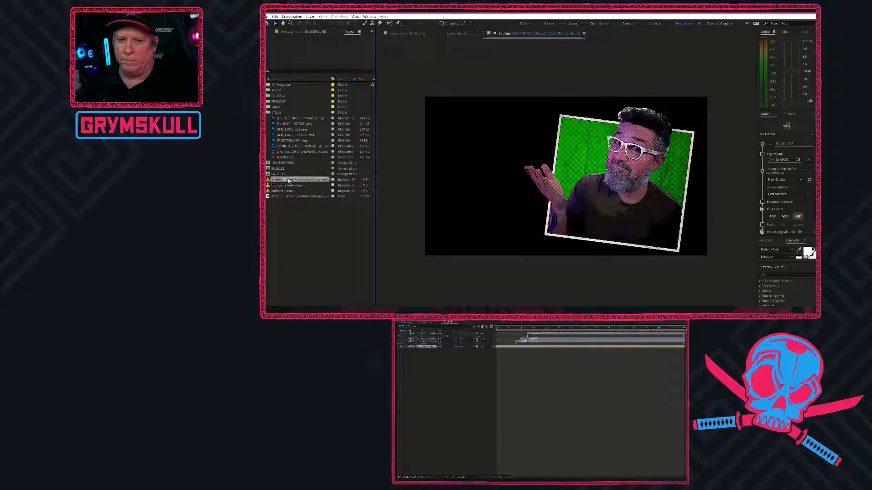
shift+click(290, 185)
shift+click(289, 191)
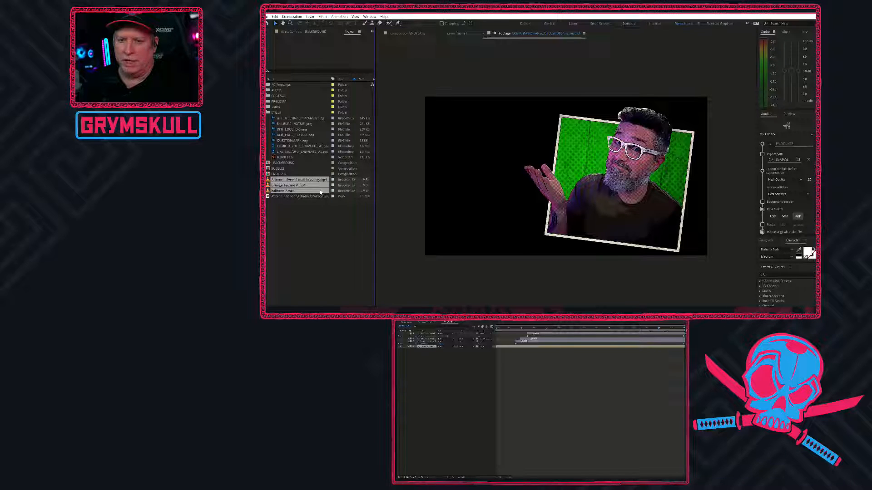
drag(312, 181, 284, 96)
Move the WAV file into the AUDIO folder and collapse the STILLS folder.
click(303, 180)
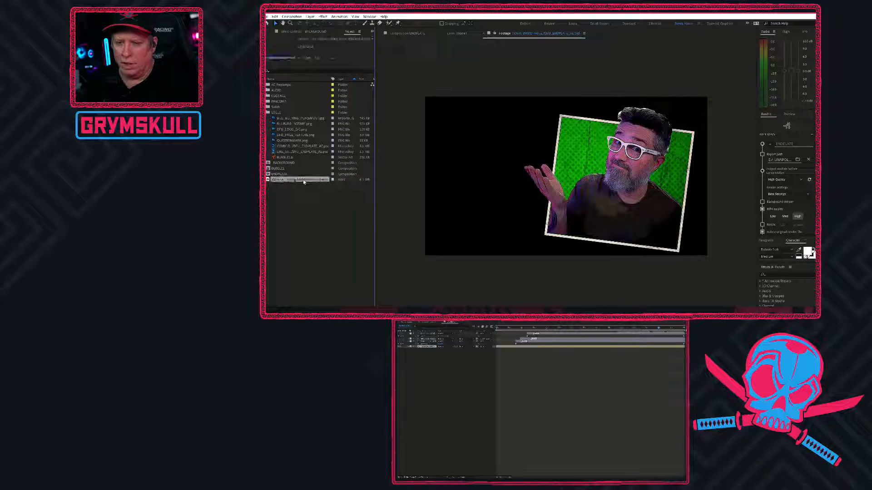
drag(278, 181, 297, 91)
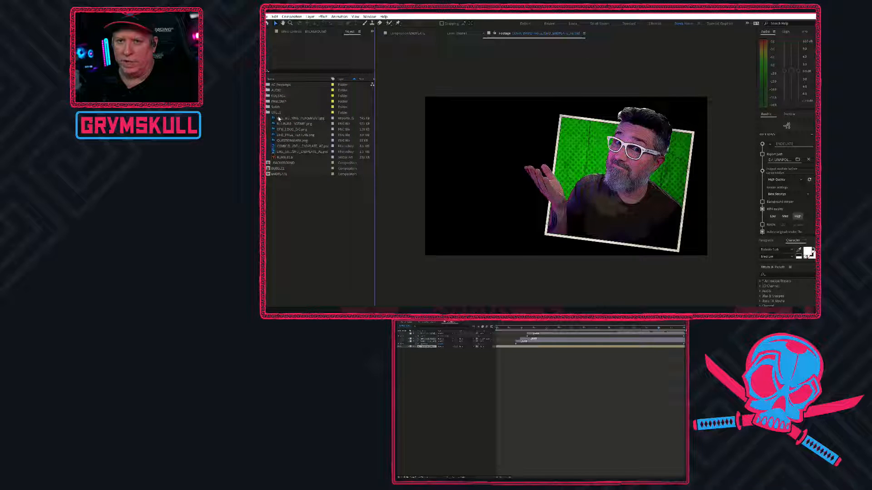
click(267, 112)
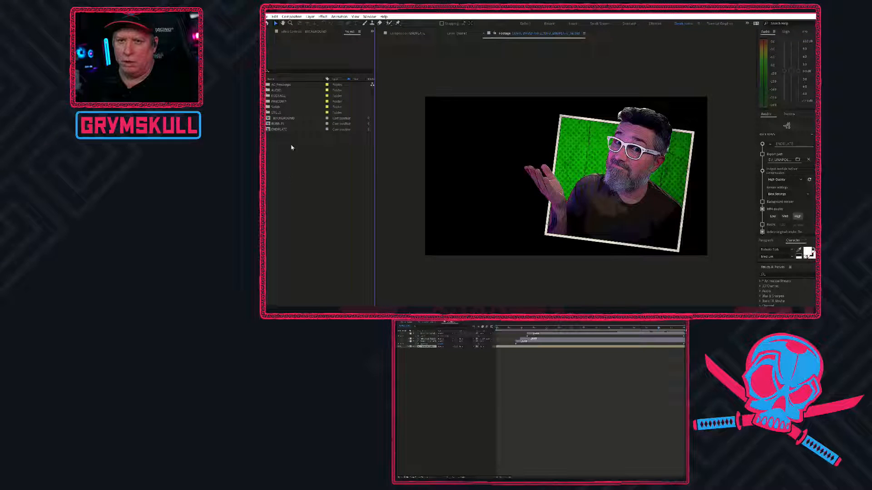
Rename the ENDPLATE composition DFU_SUB_ENDPLATE and move the BUBBLES composition into the PRECOMP folder.
click(281, 130)
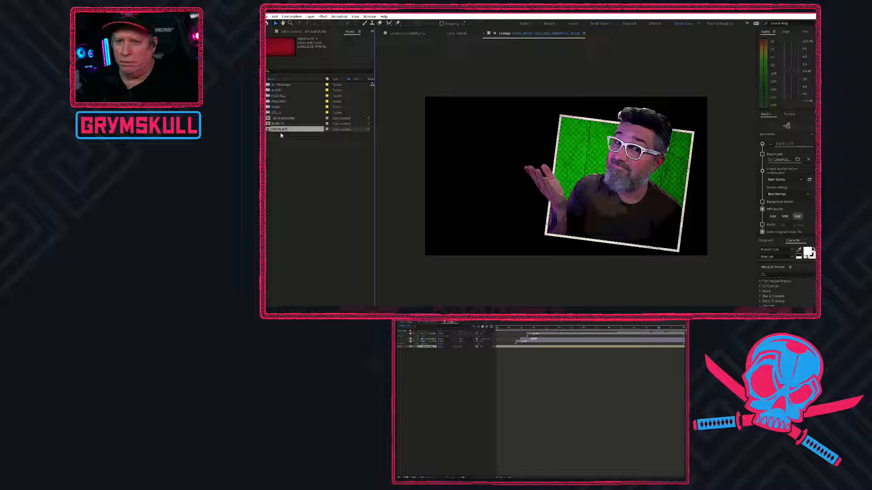
key(Return)
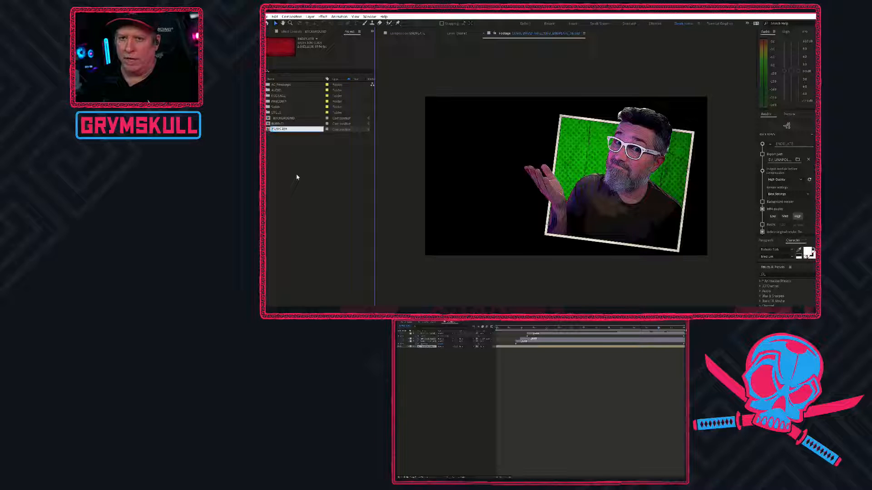
text(DFU)
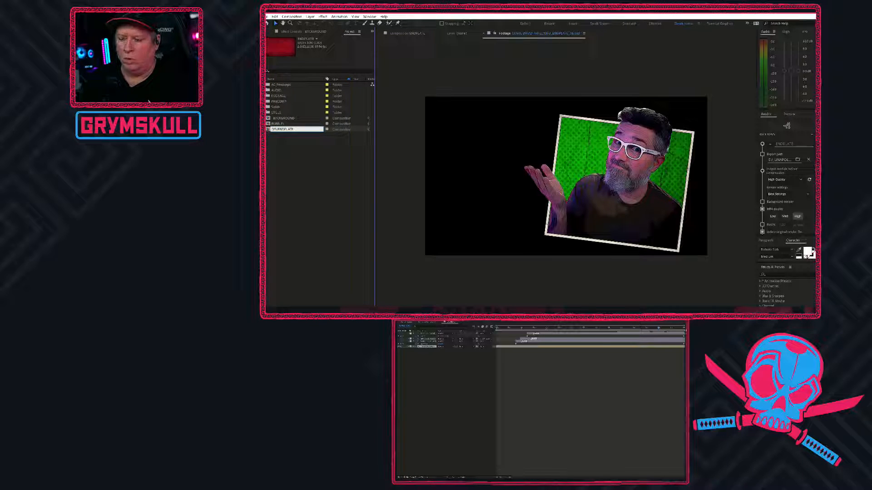
text(_)
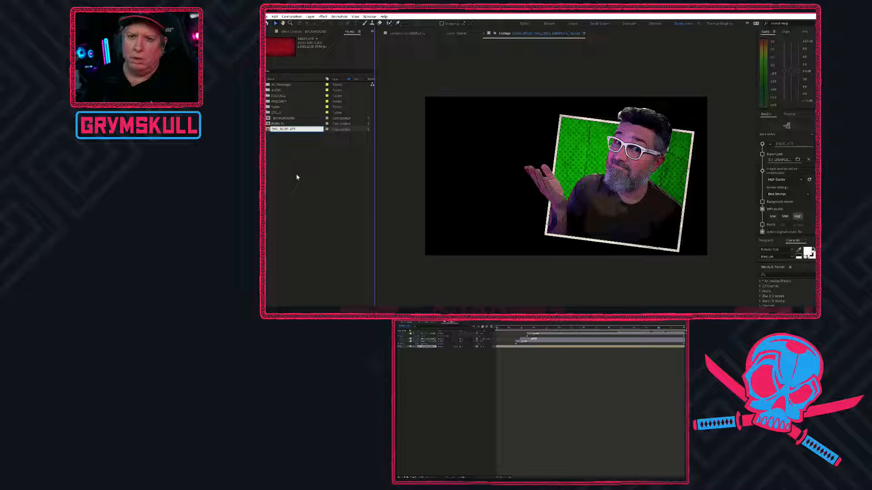
text(SUB_)
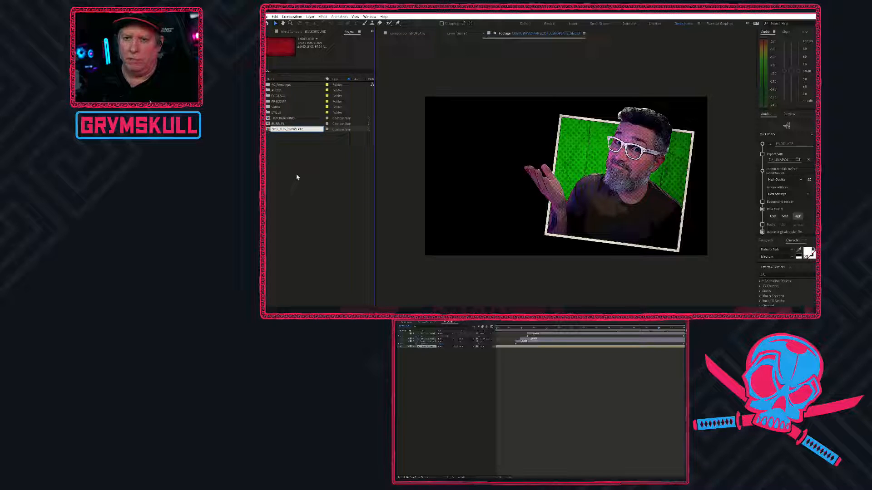
click(297, 177)
drag(279, 123, 285, 101)
click(315, 206)
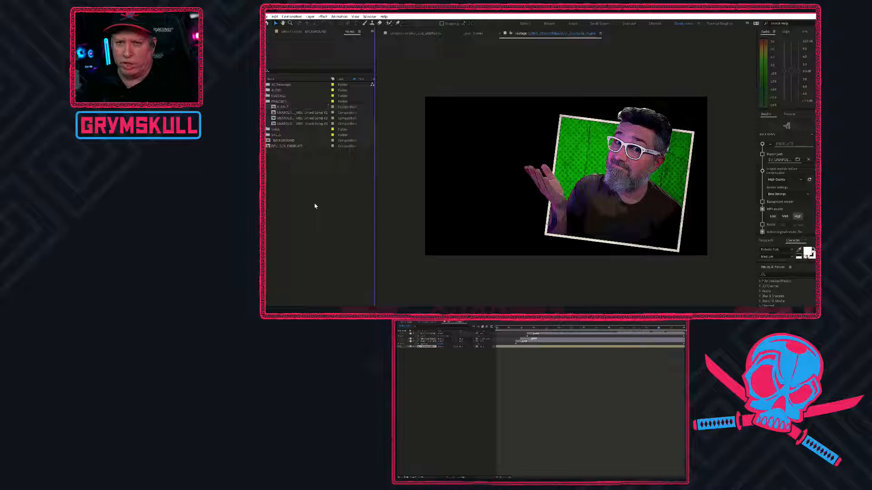
Duplicate the BACKGROUND composition and rename the copy RED_BACKGROUND.
click(291, 139)
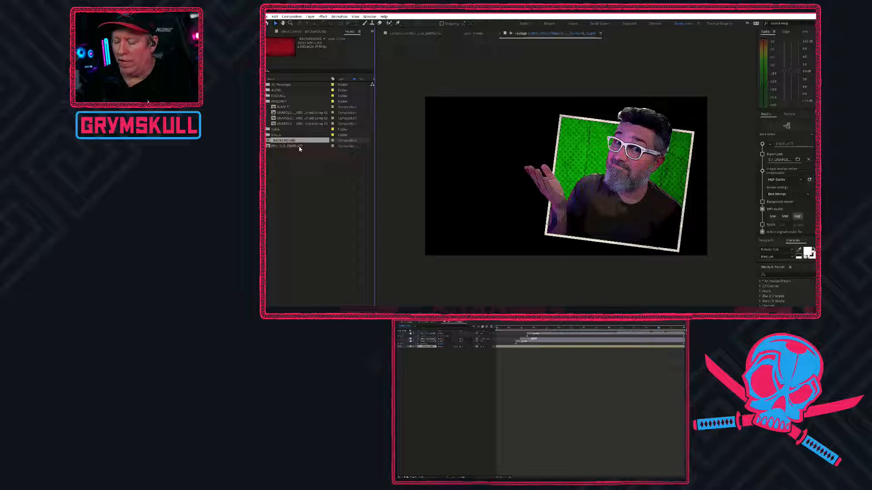
key(ctrl+d)
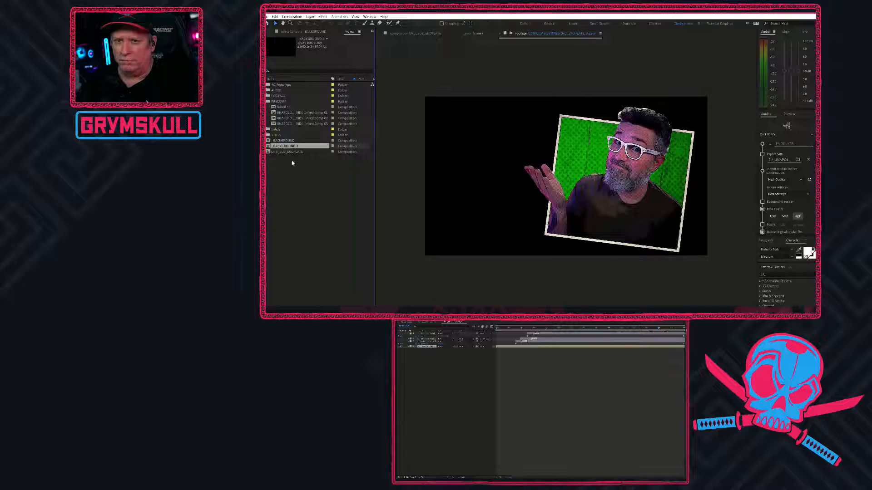
key(Return)
key(End)
key(BackSpace)
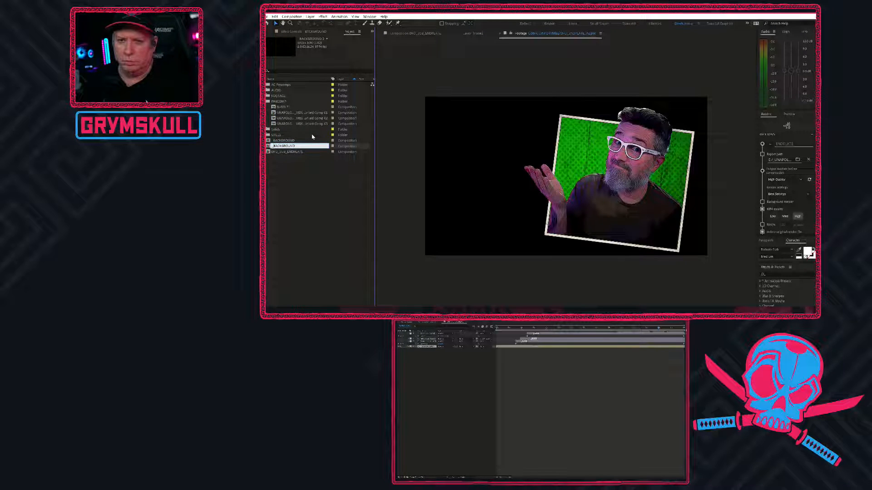
key(Home)
text(SUB)
click(307, 171)
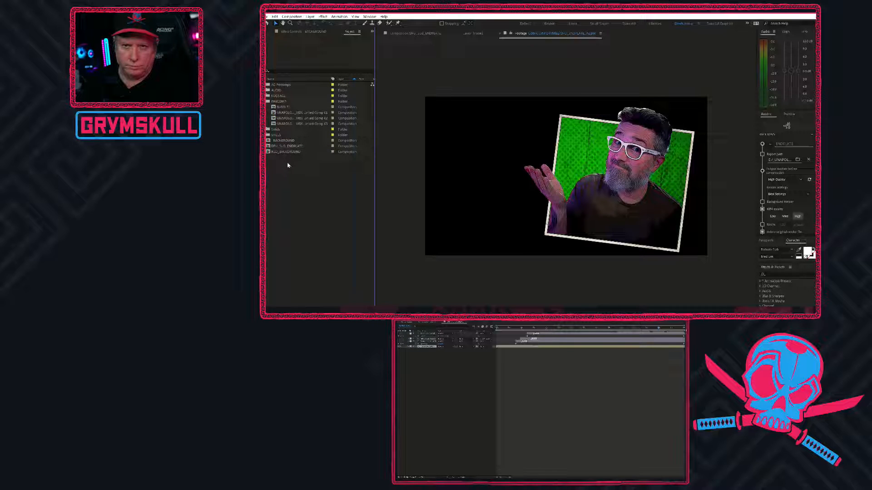
Duplicate the RED_BACKGROUND composition and rename the copy BLUE_BACKGROUND.
click(286, 152)
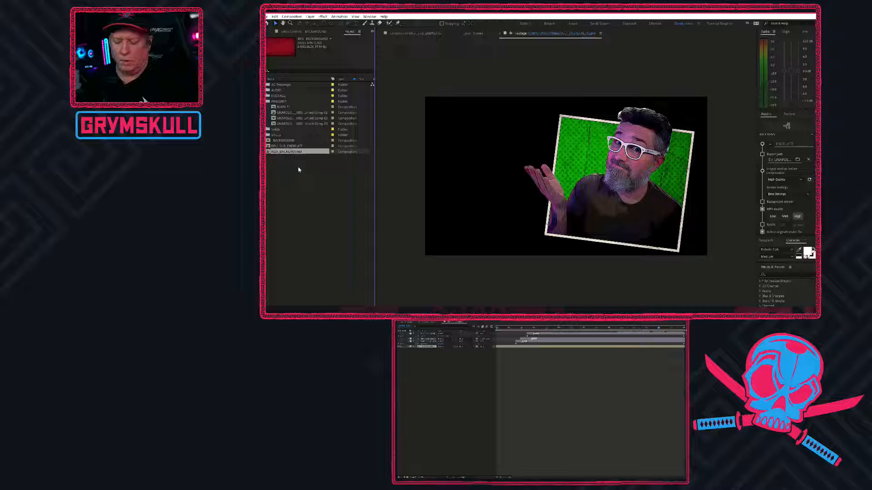
key(ctrl+d)
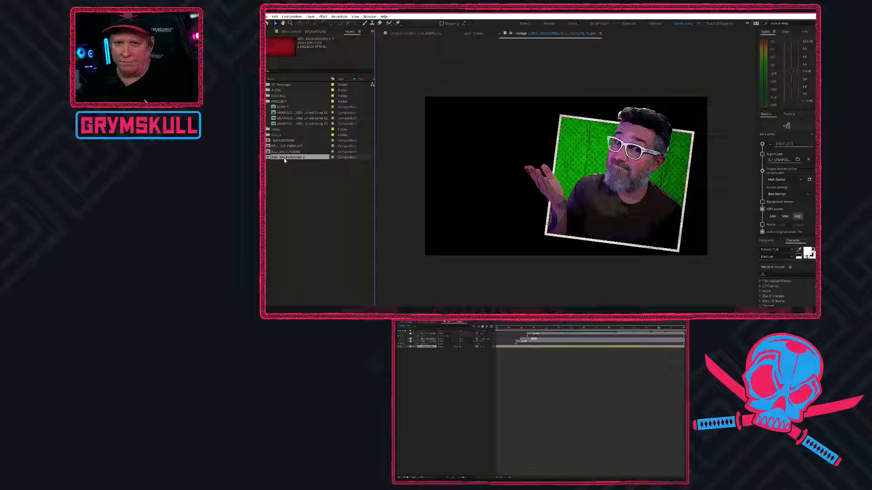
key(Return)
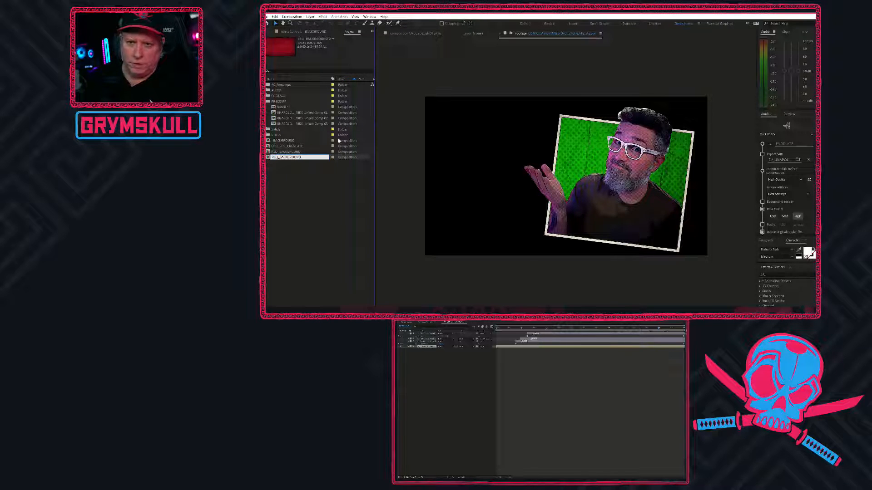
key(shift+Left)
key(shift+Left)
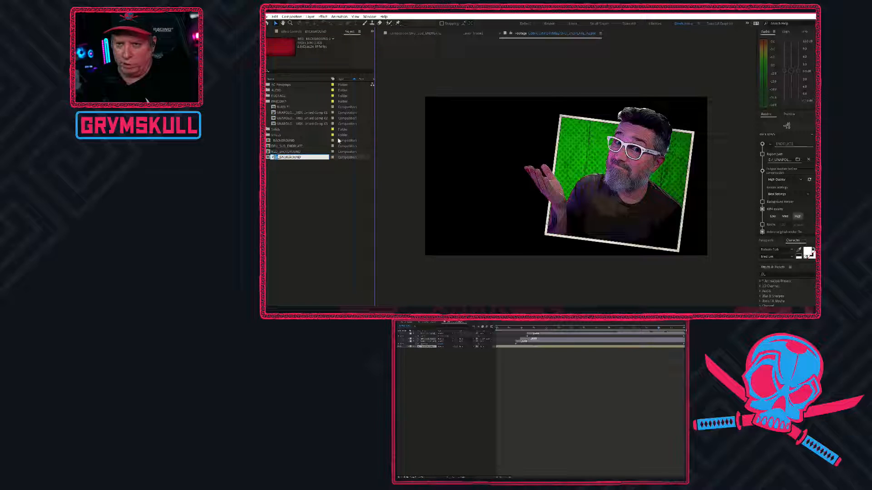
text(BLUE)
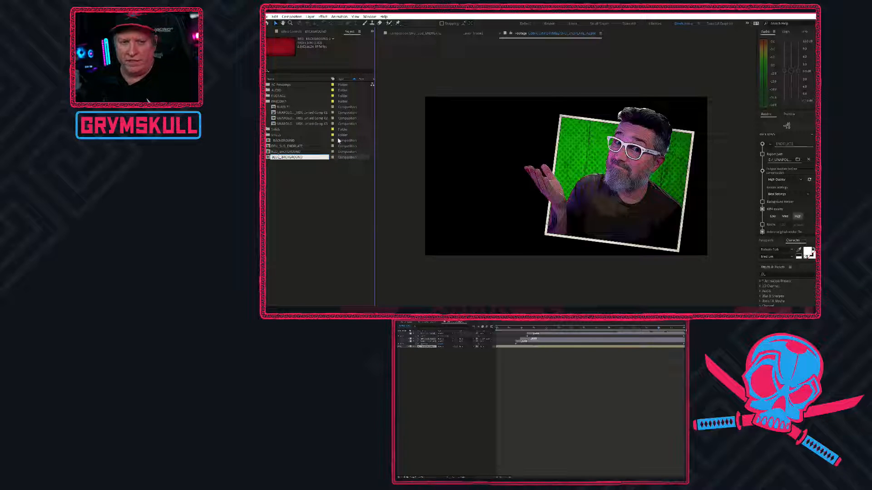
key(Return)
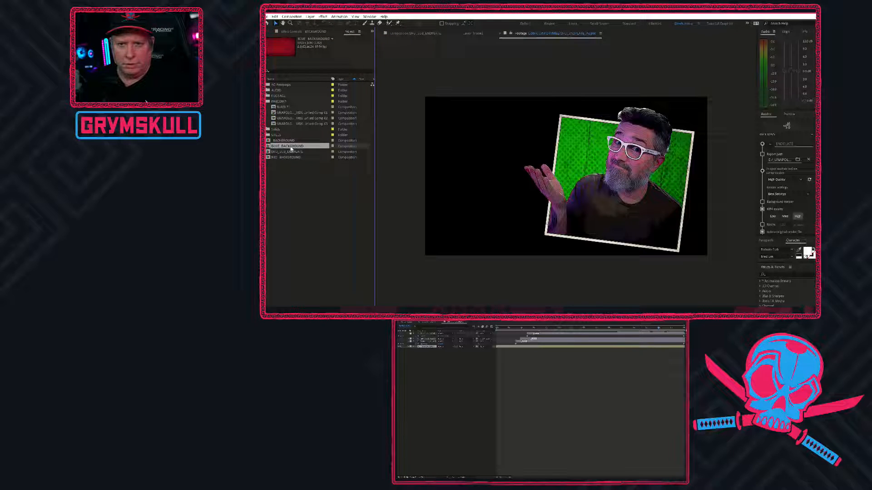
Open the BLUE_BACKGROUND composition and display the effect settings of its top adjustment layer.
double_click(291, 146)
click(427, 334)
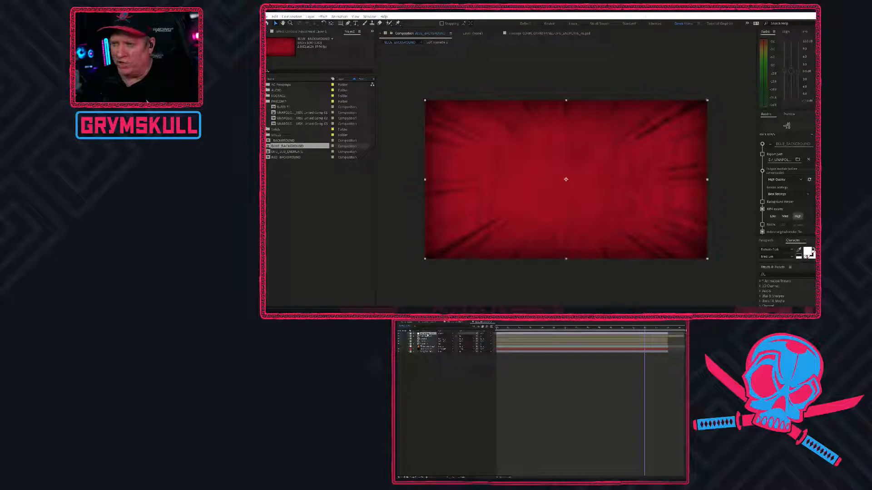
click(326, 33)
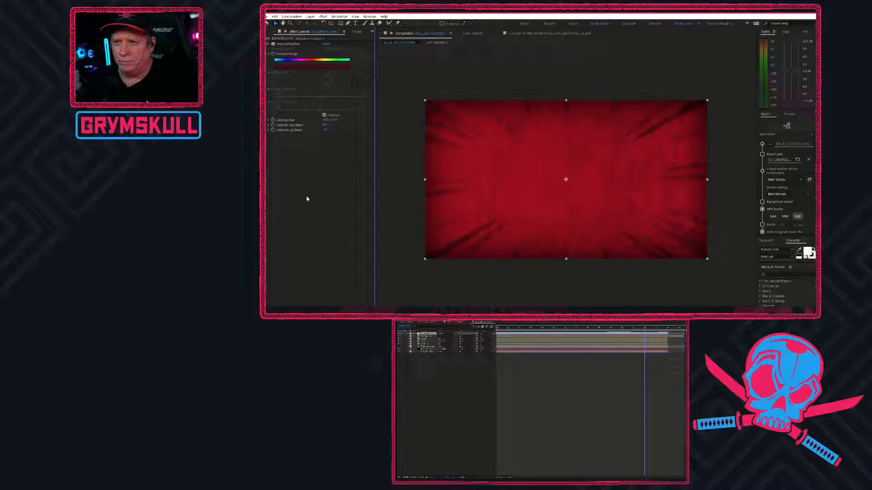
Switch to Photoshop, open BACKGROUND_GENERATOR.psd, and show BLUEGREEN instead of BLUEGREEN copy with its full Hue/Saturation settings.
key(alt+Tab)
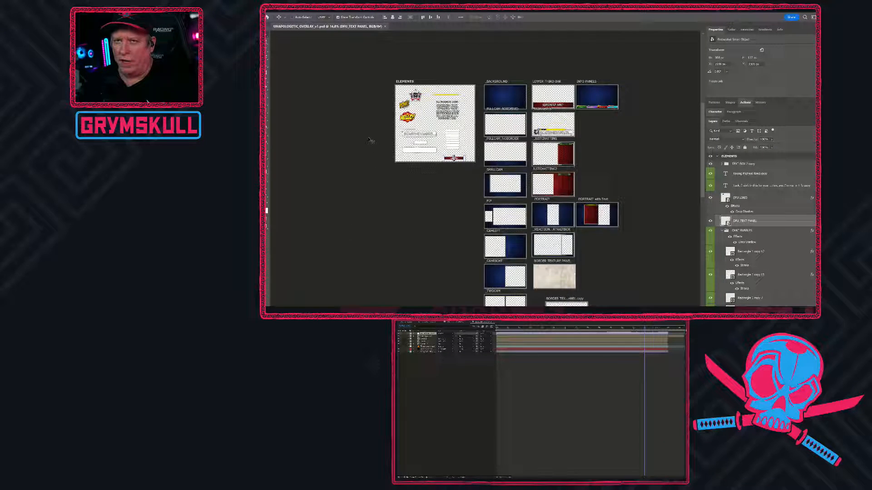
click(268, 18)
scroll(398, 149, down, 5)
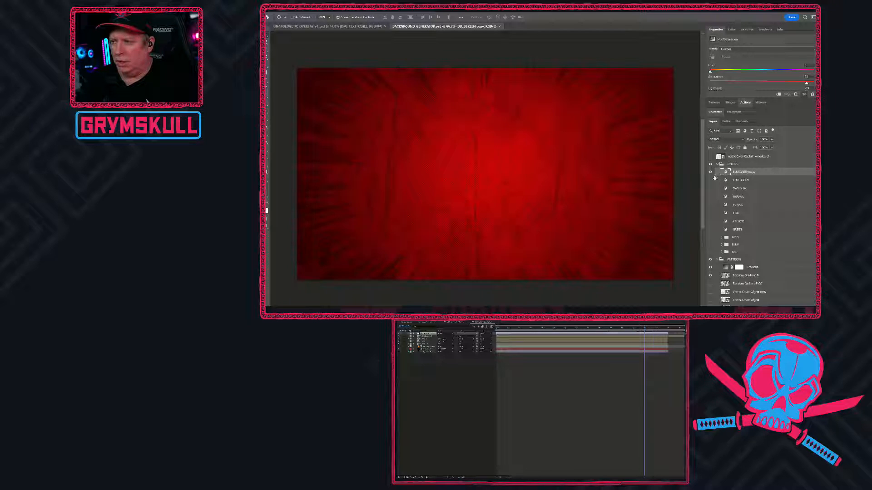
click(711, 173)
click(723, 181)
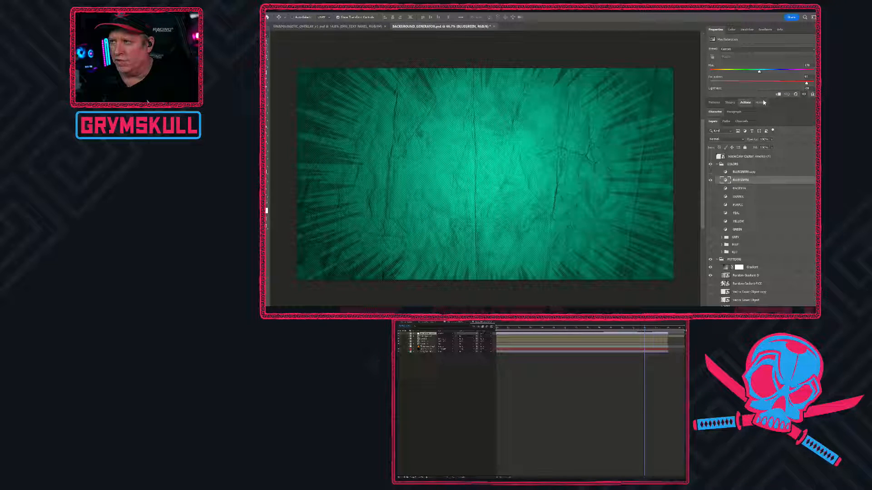
drag(767, 98, 765, 146)
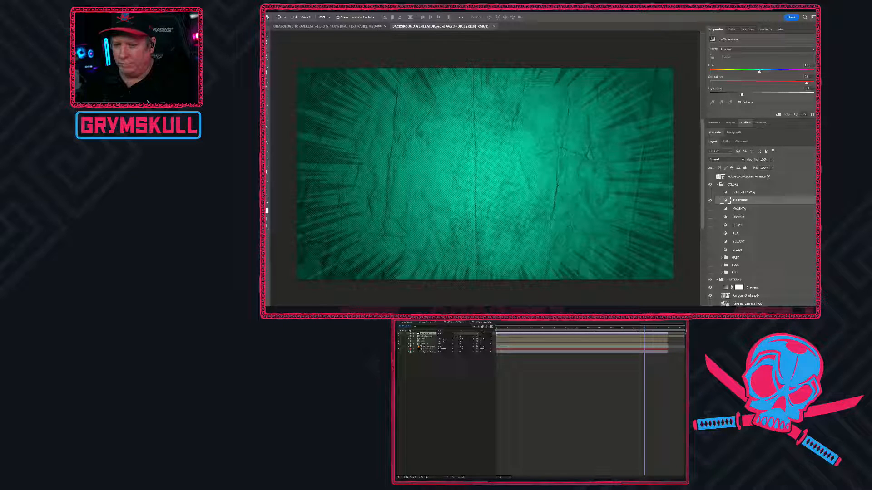
Switch back to After Effects and set the adjustment layer's Colorize Hue to 170 and Colorize Saturation to 93.
click(391, 310)
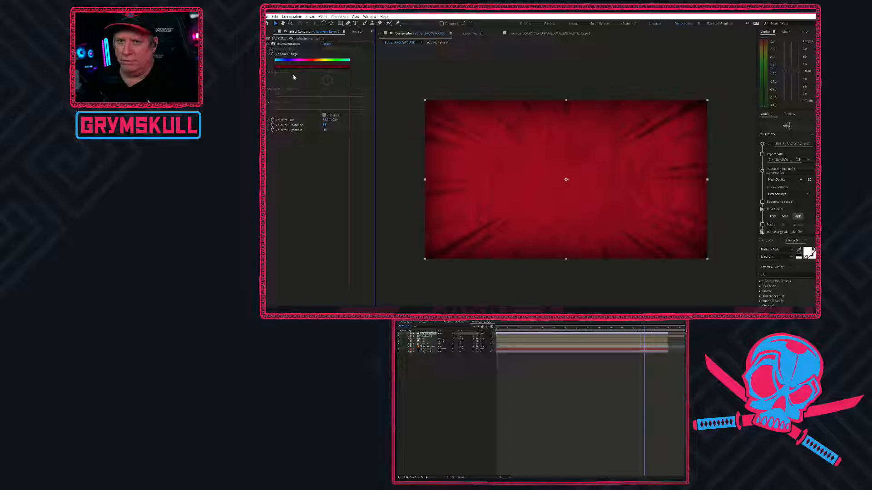
click(327, 120)
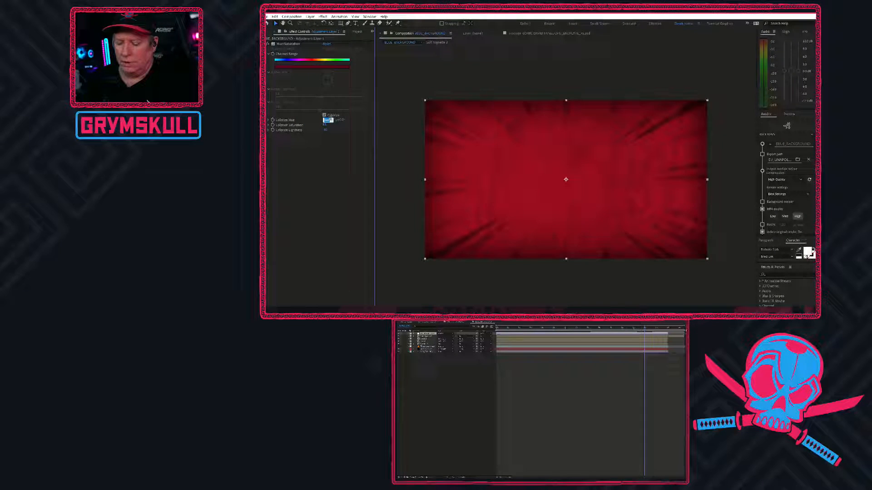
text(170)
key(Return)
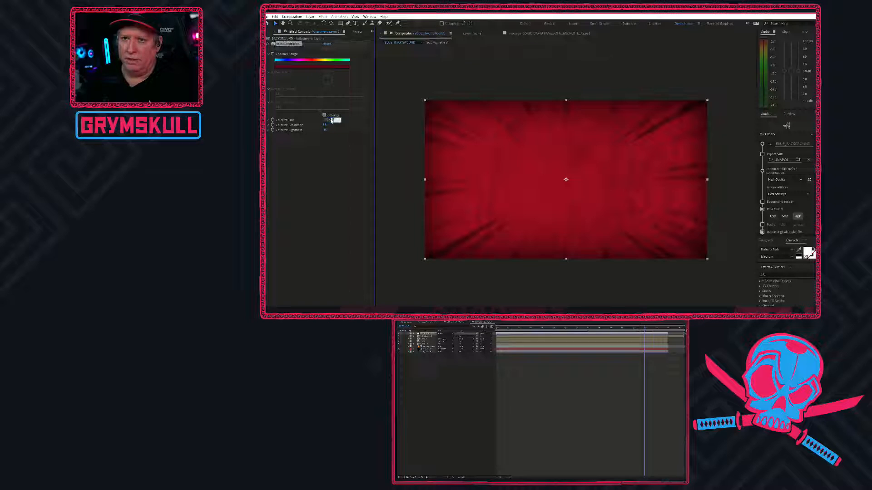
click(325, 167)
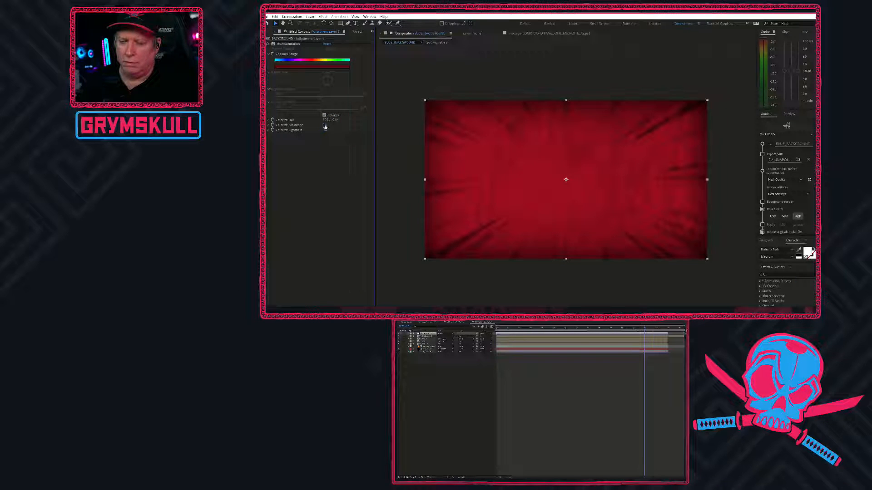
click(327, 125)
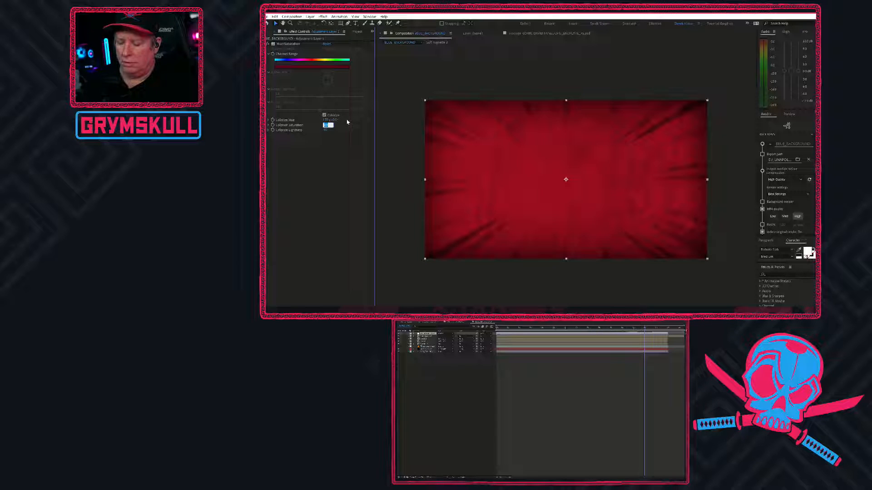
text(93)
key(Return)
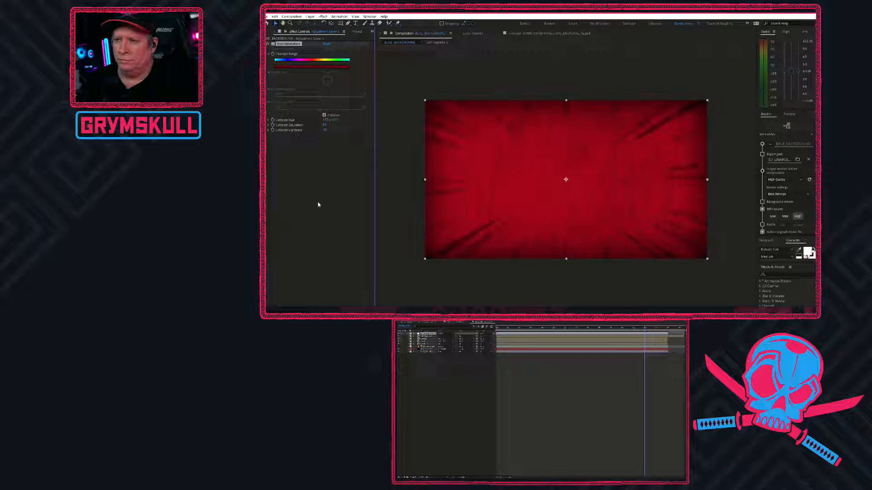
Try shifting the adjustment layer's Colorize Hue away from red by adjusting its value freehand.
click(420, 407)
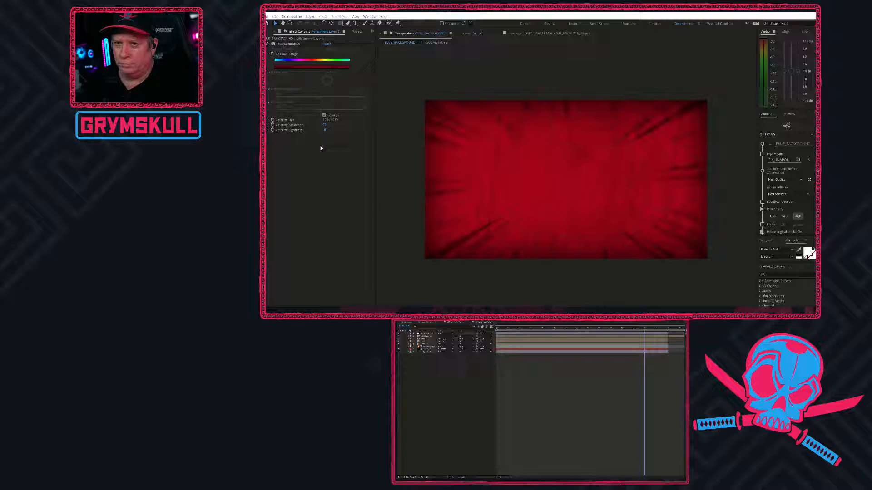
drag(327, 119, 335, 119)
drag(387, 110, 308, 120)
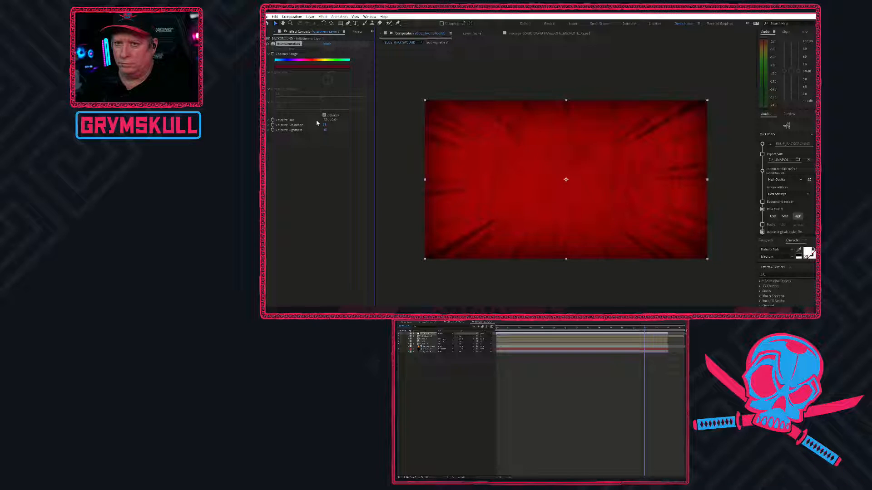
click(327, 120)
Check the BLUEGREEN hue in Photoshop, and set the adjustment layer's Colorize Hue to 120 in After Effects.
key(alt+Tab)
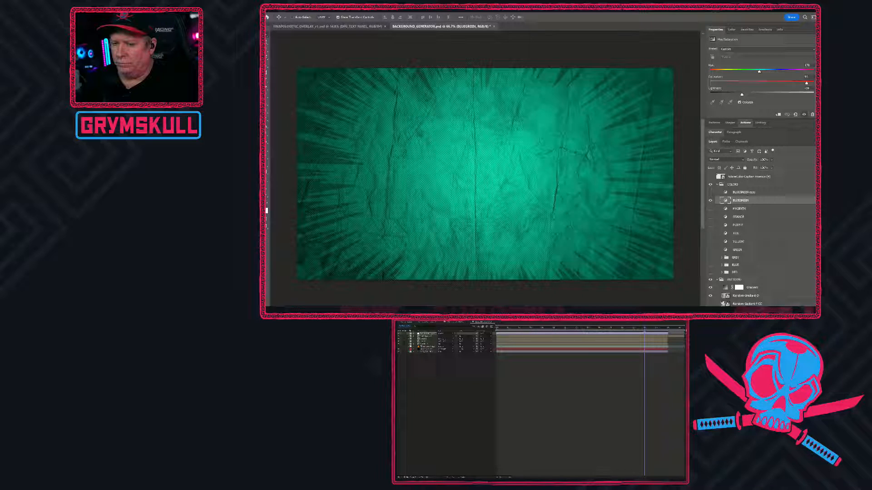
click(373, 310)
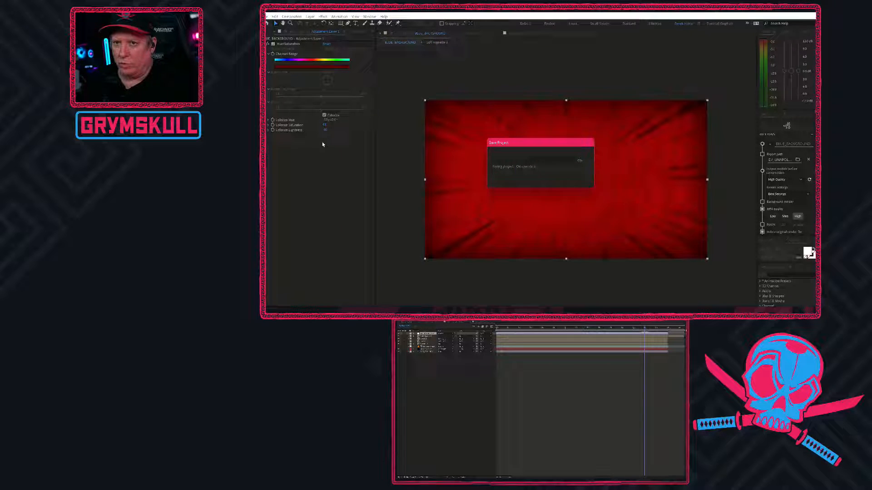
click(325, 120)
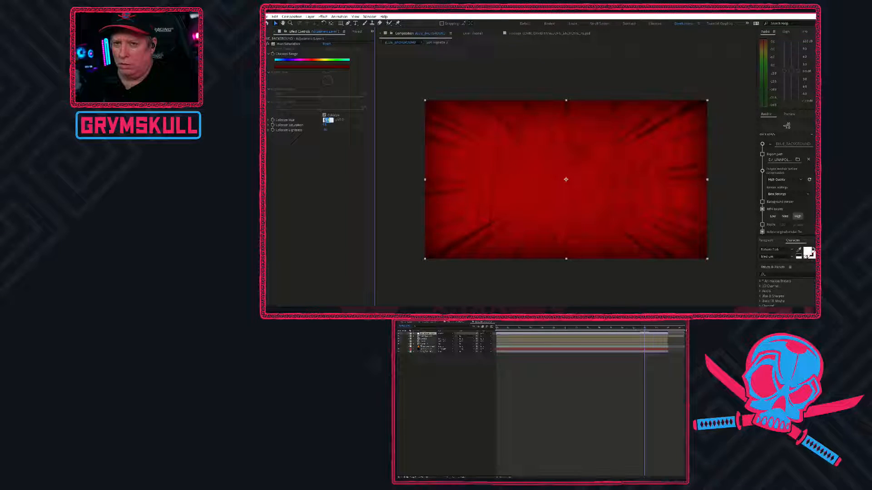
text(1)
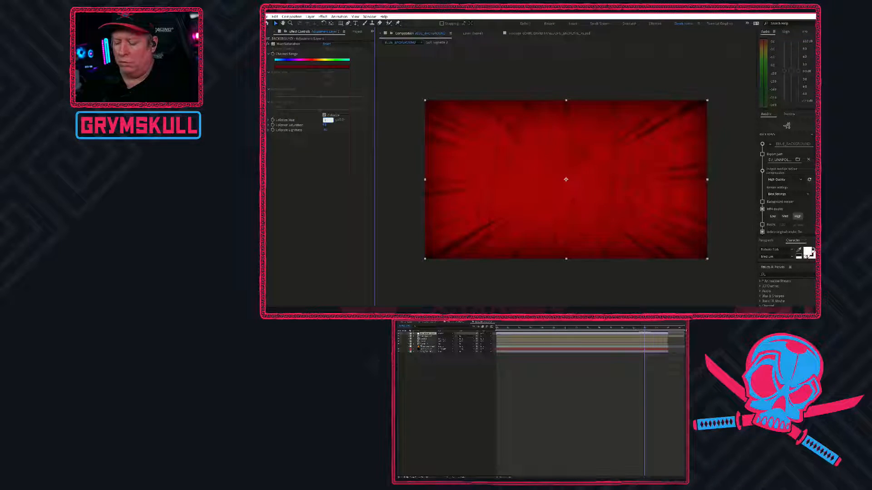
text(20)
click(352, 120)
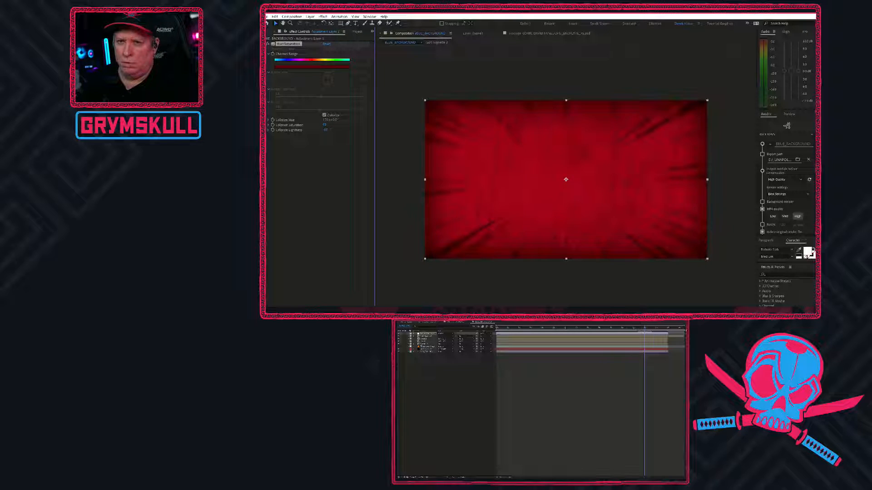
Set the degrees part of Colorize Hue to 126 and rotate the expanded hue dial to try another colour.
click(335, 120)
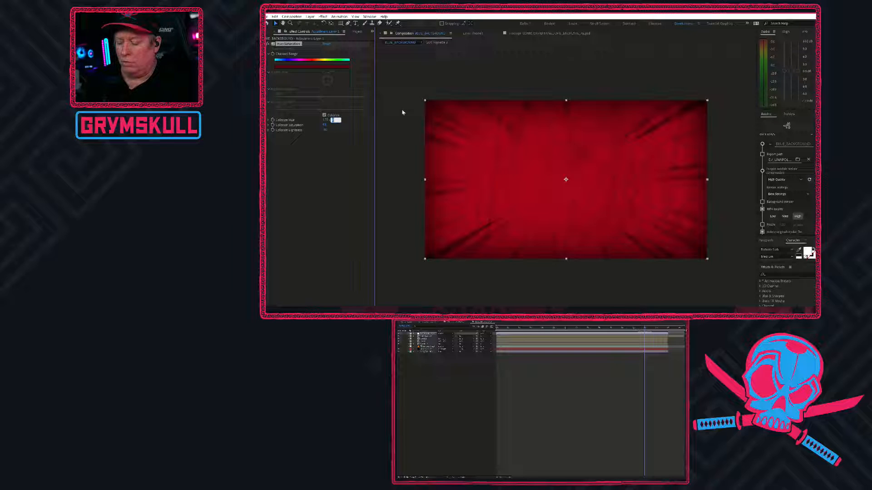
text(126)
key(Return)
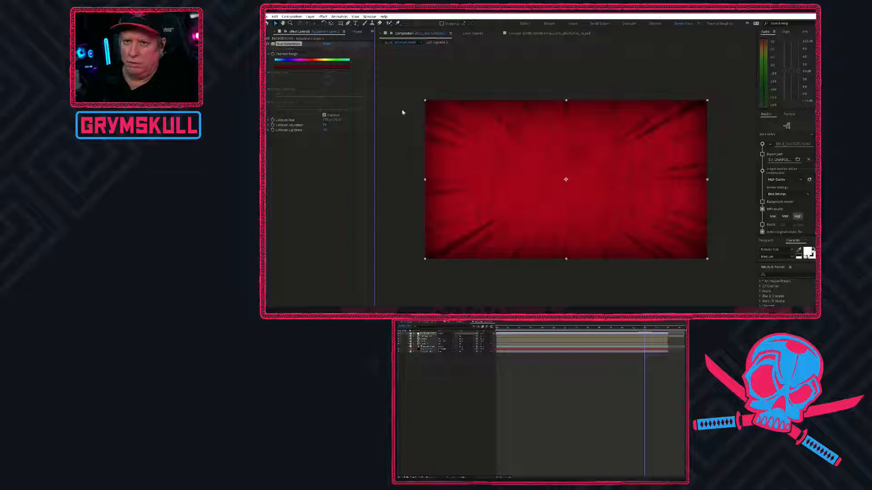
click(267, 120)
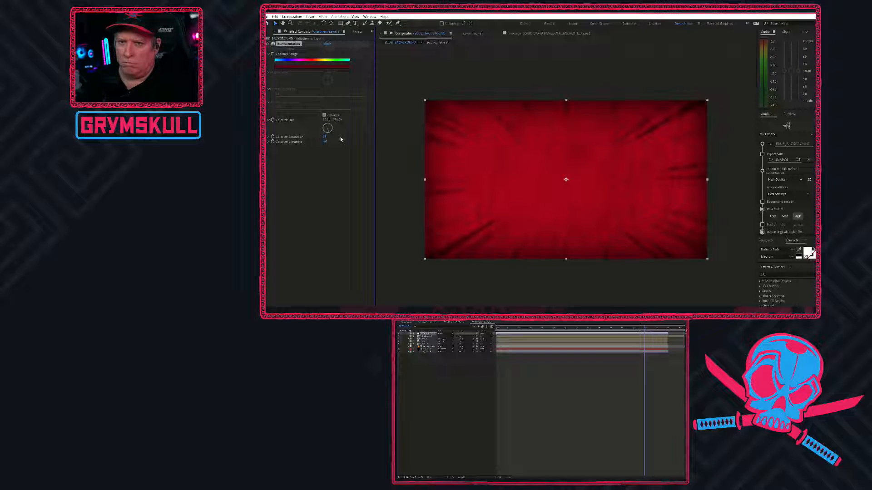
mouse_move(327, 131)
mouse_down()
mouse_move(331, 138)
mouse_move(331, 122)
mouse_up()
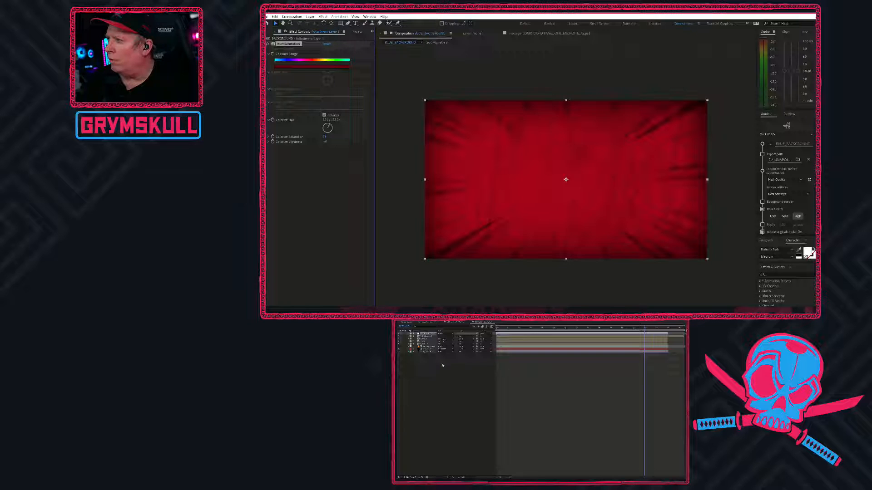
Toggle the adjustment layer's visibility off and on to compare the background texture with and without the colour effect.
click(406, 353)
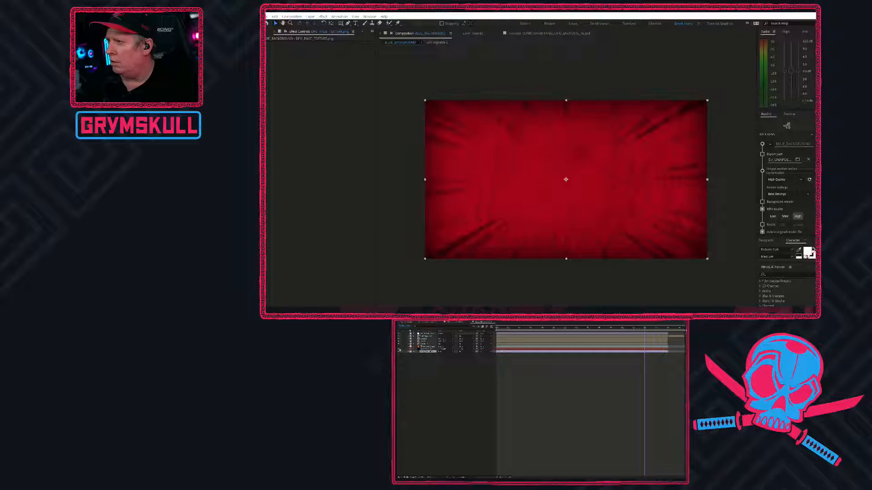
click(400, 335)
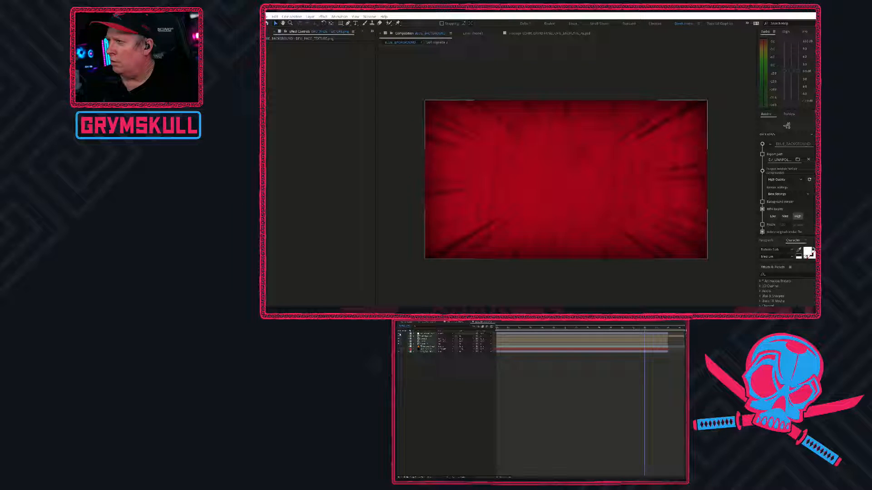
click(398, 335)
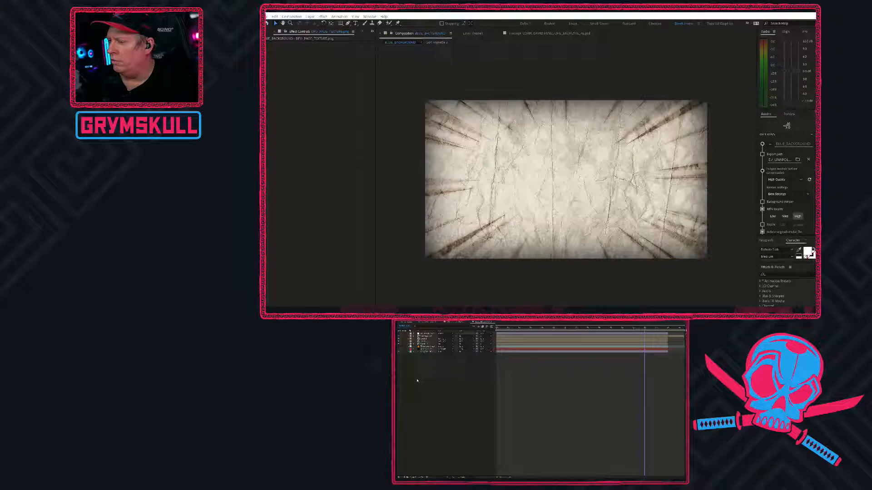
click(399, 335)
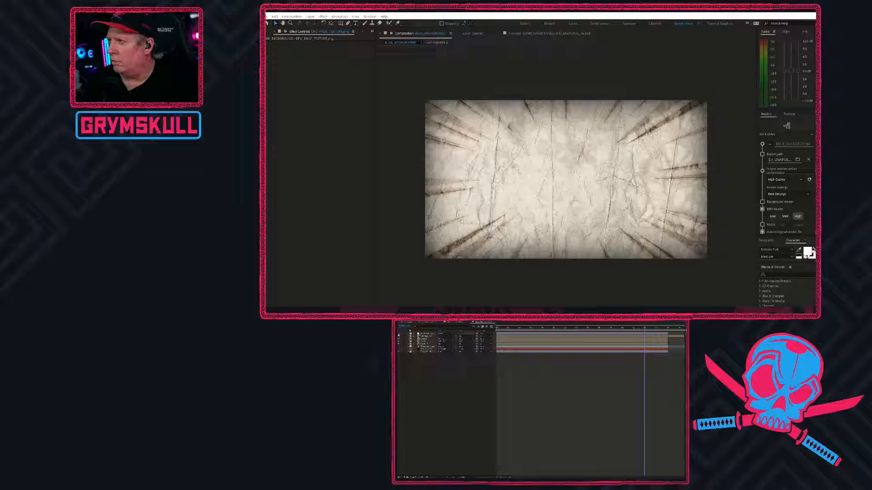
Reset the Hue/Saturation effect on the top adjustment layer and enable Colorize again.
click(428, 335)
click(537, 328)
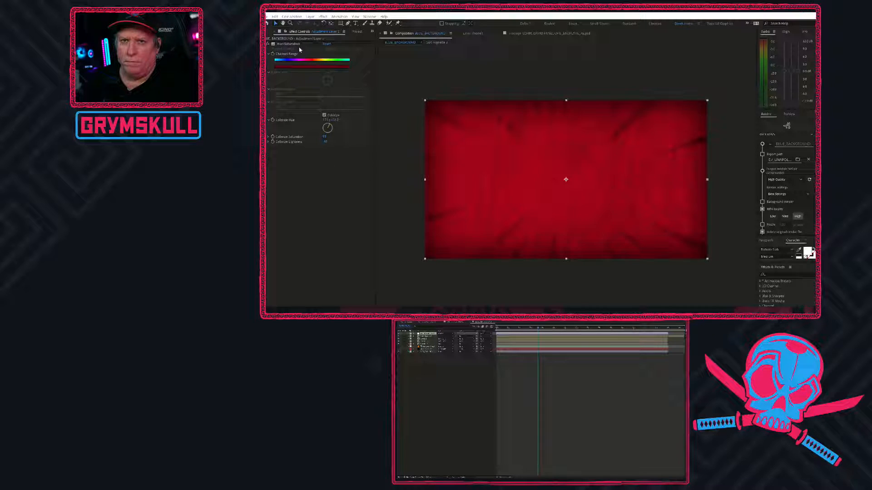
click(326, 43)
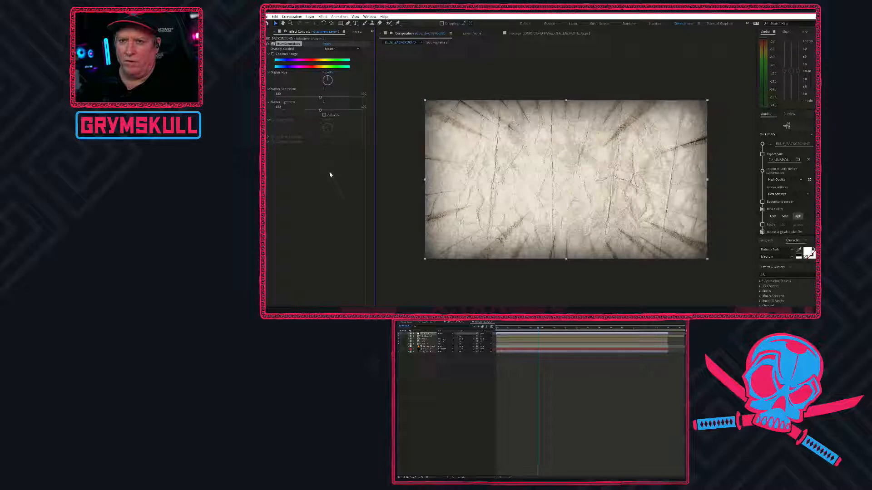
click(324, 115)
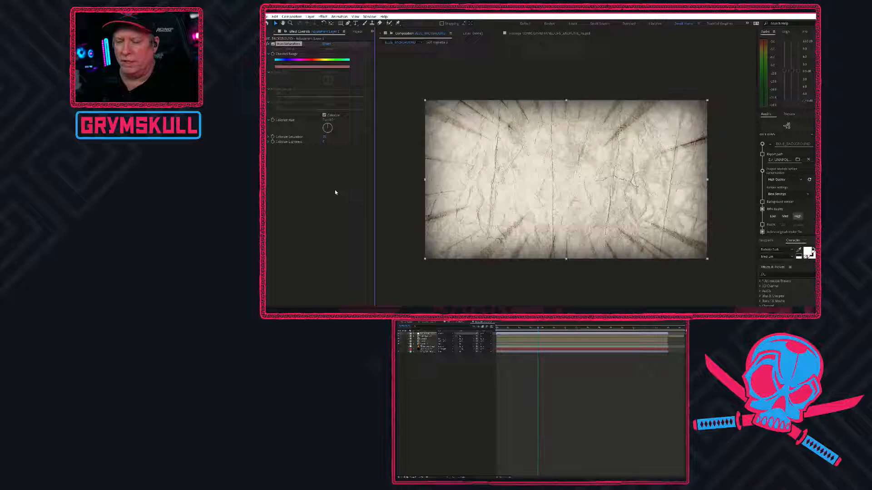
Set the Colorize Hue to 176 and shift its degrees value freehand.
click(327, 120)
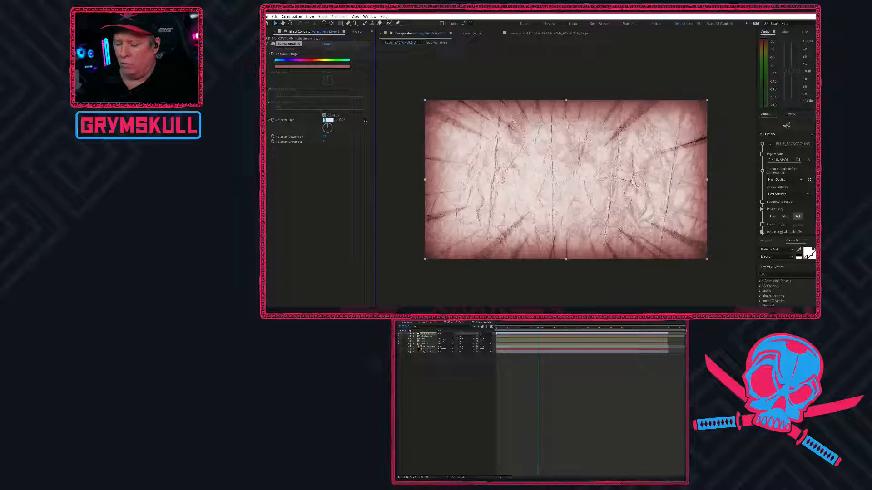
text(176)
key(Return)
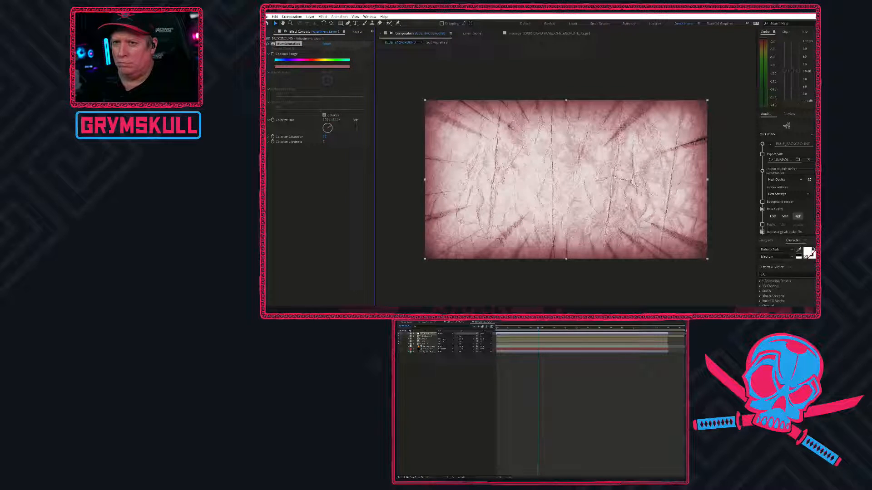
drag(340, 120, 323, 109)
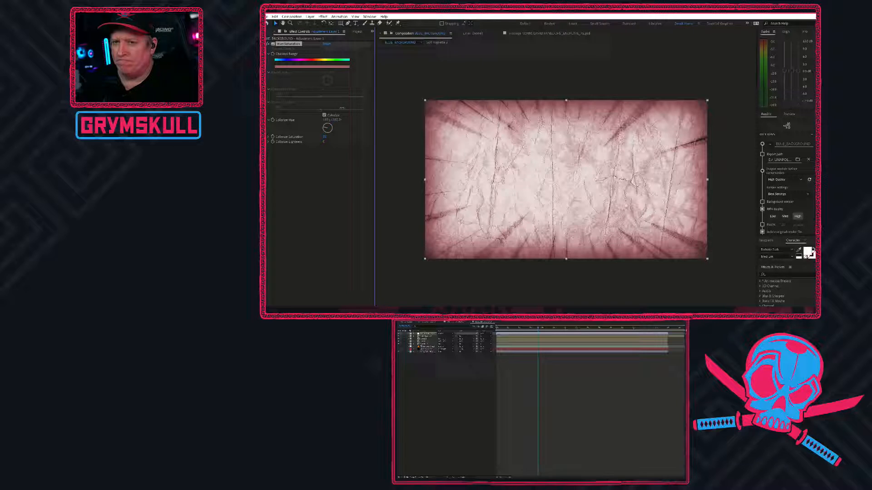
Raise the Colorize Saturation to 100 and lower the Colorize Lightness to deepen the background colour.
drag(325, 137, 350, 136)
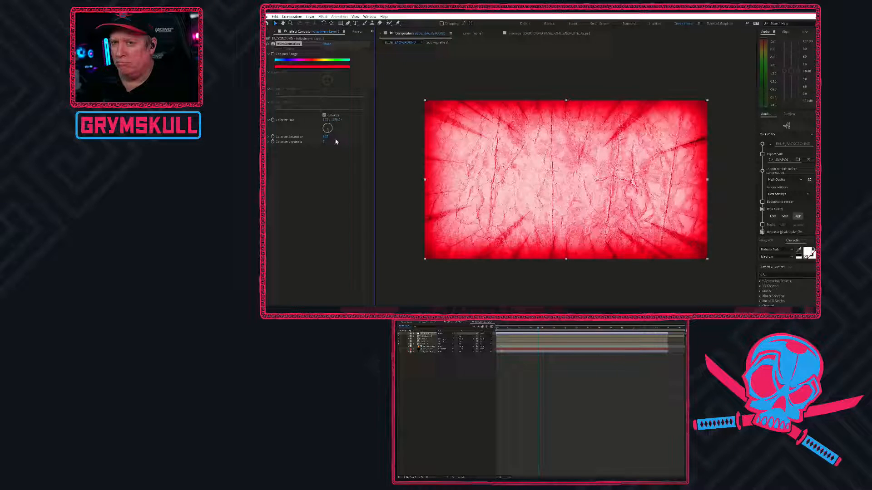
drag(324, 143, 306, 139)
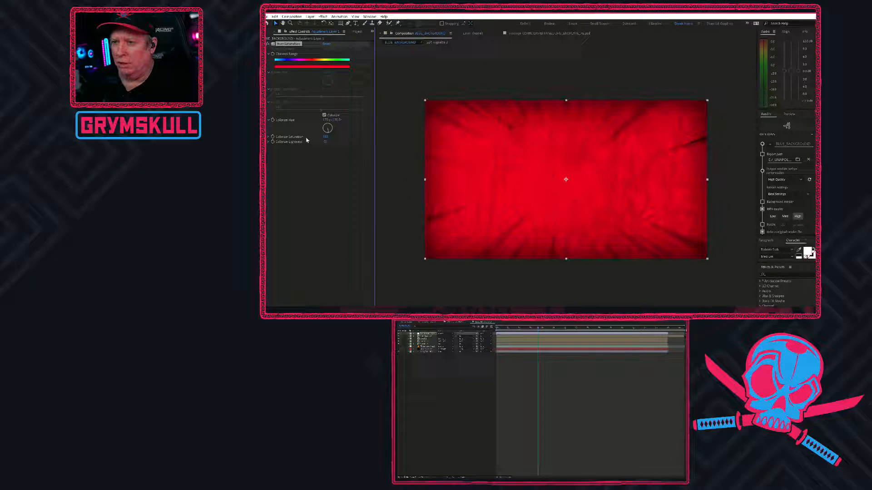
Try turning off Colorize in the adjustment layer's Hue/Saturation effect.
right_click(305, 138)
click(290, 210)
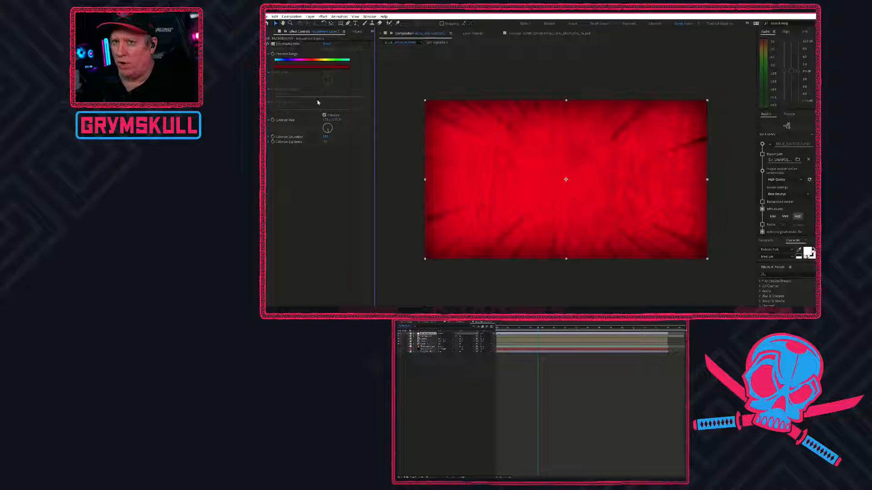
click(331, 61)
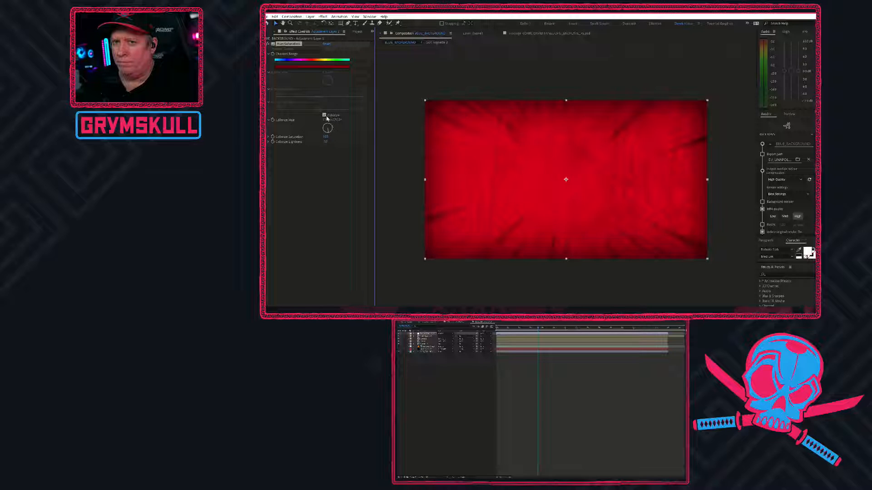
click(324, 115)
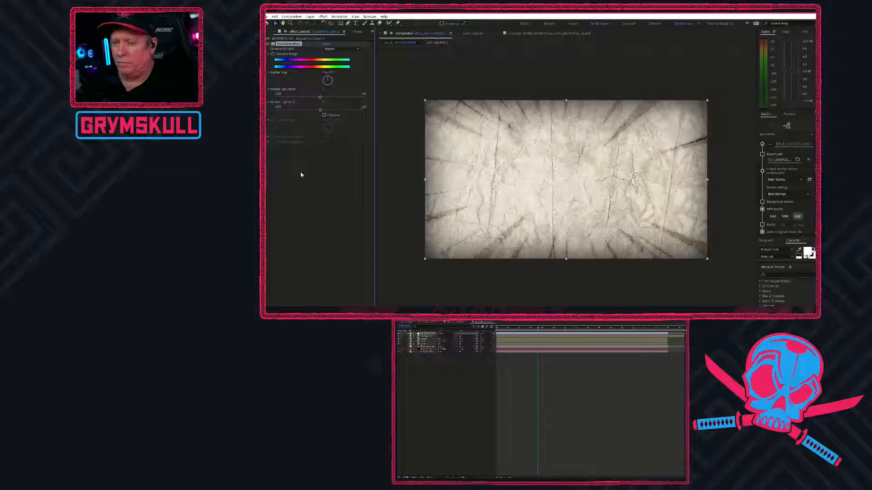
Try shifting the background colour with Master Hue, first freehand and by entering a degrees value.
drag(329, 82, 326, 86)
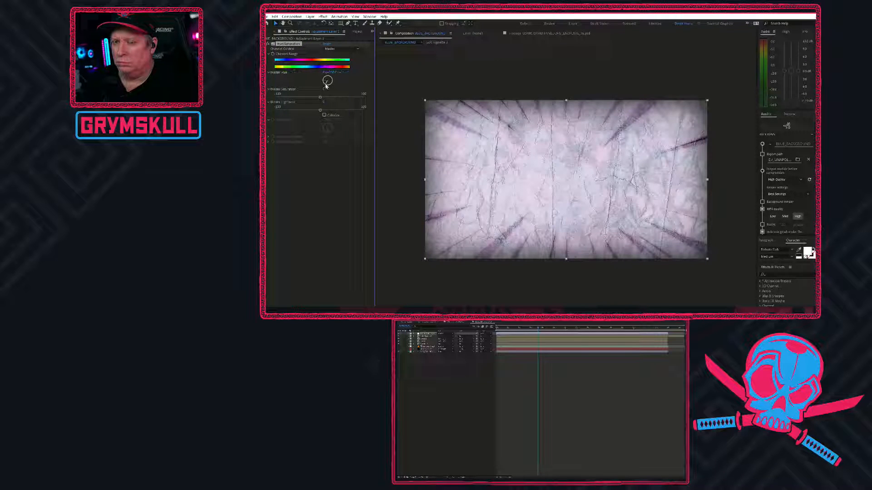
click(331, 73)
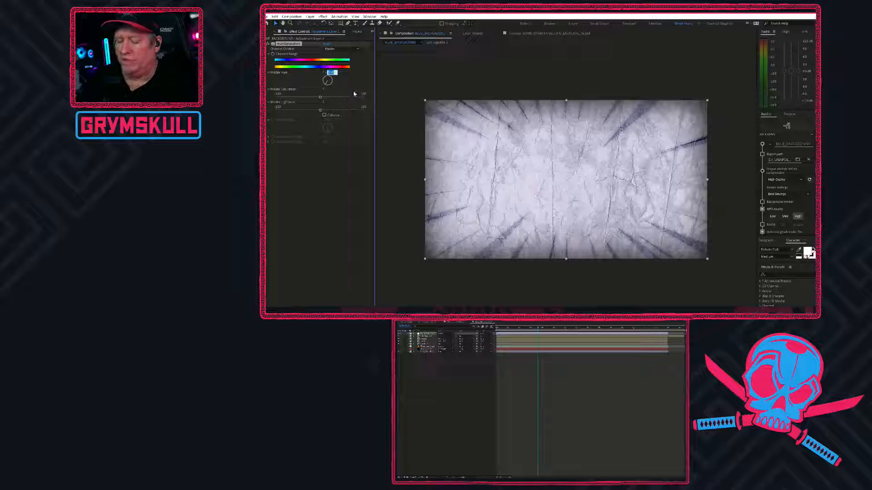
text(2)
key(Return)
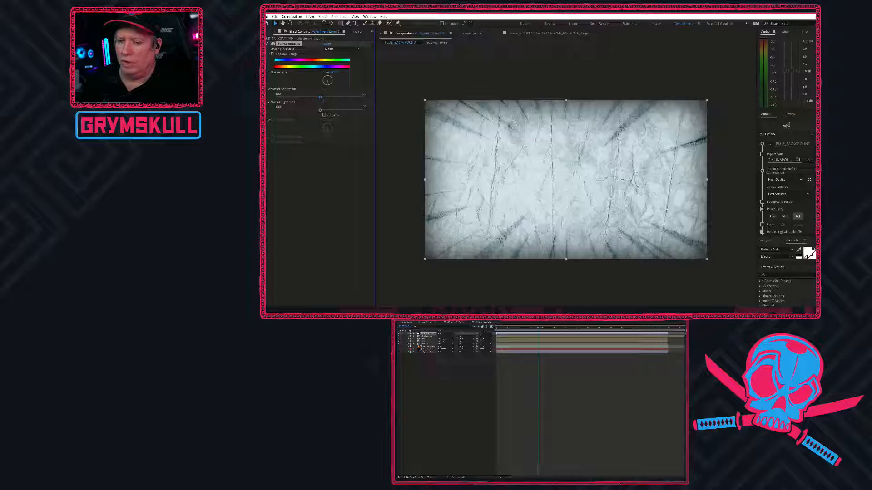
Check the BLUEGREEN layer's settings in Photoshop and try a strongly raised Master Saturation with Master Lightness at -39.
key(alt+Tab)
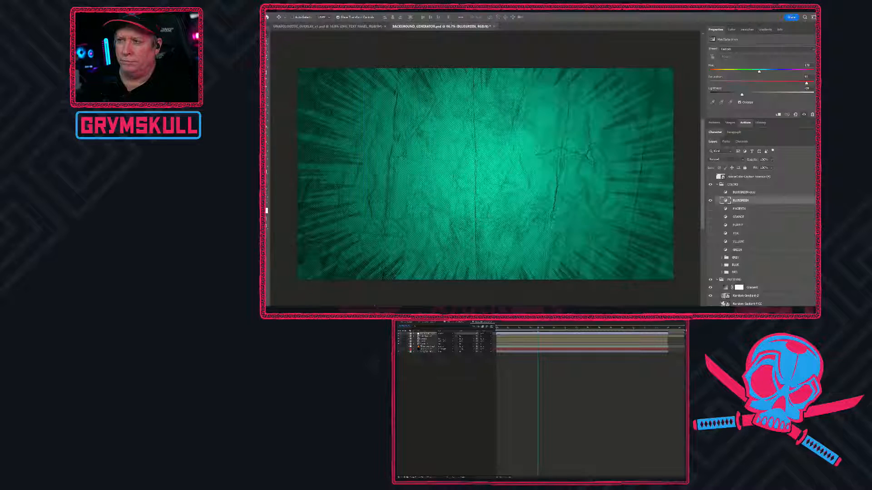
key(alt+Tab)
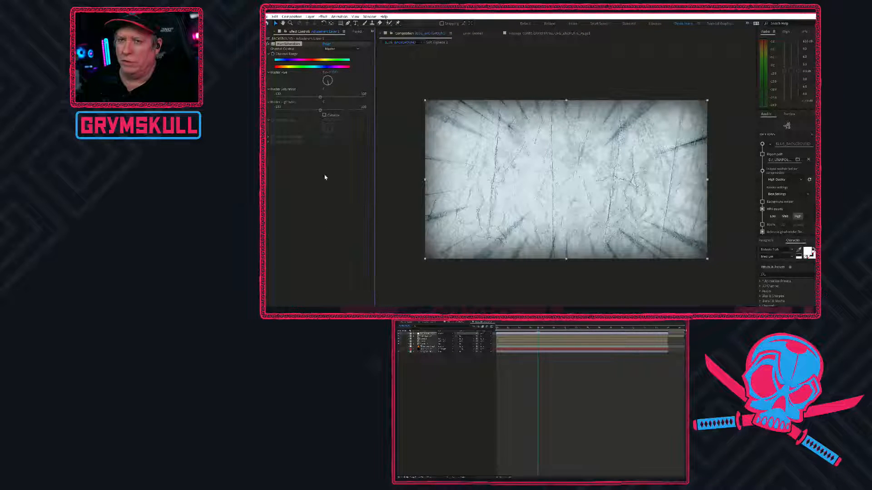
click(327, 89)
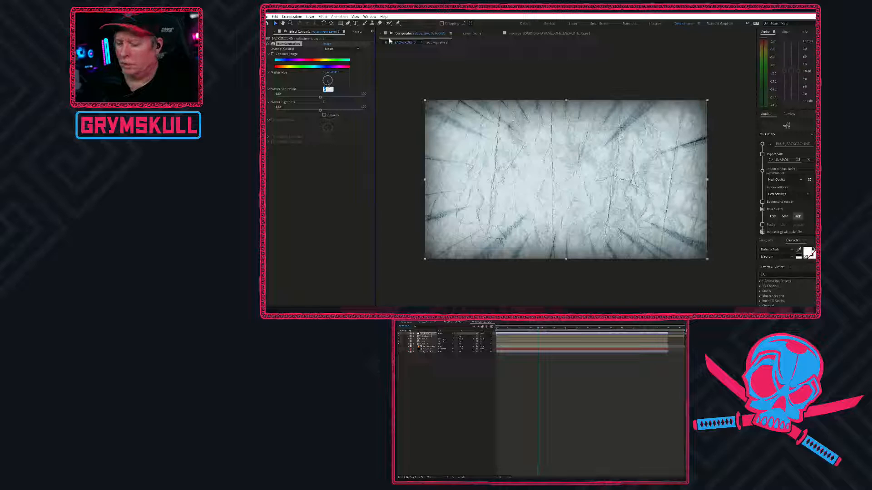
key(Return)
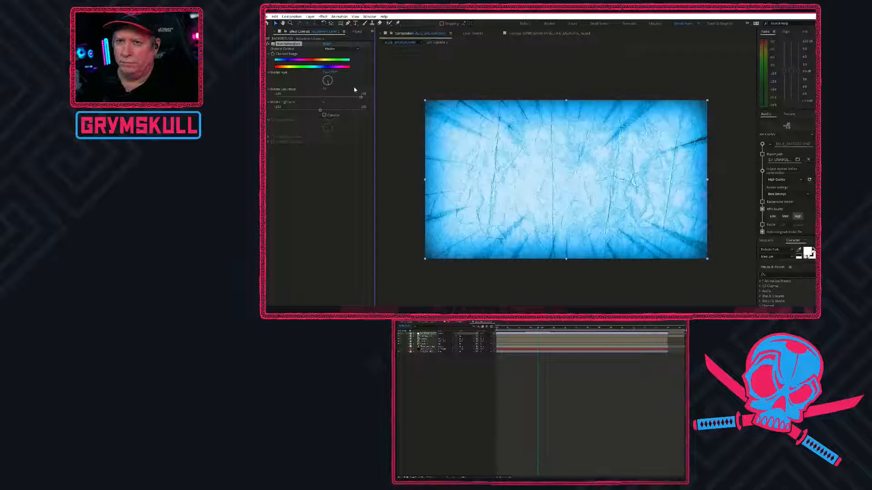
click(324, 102)
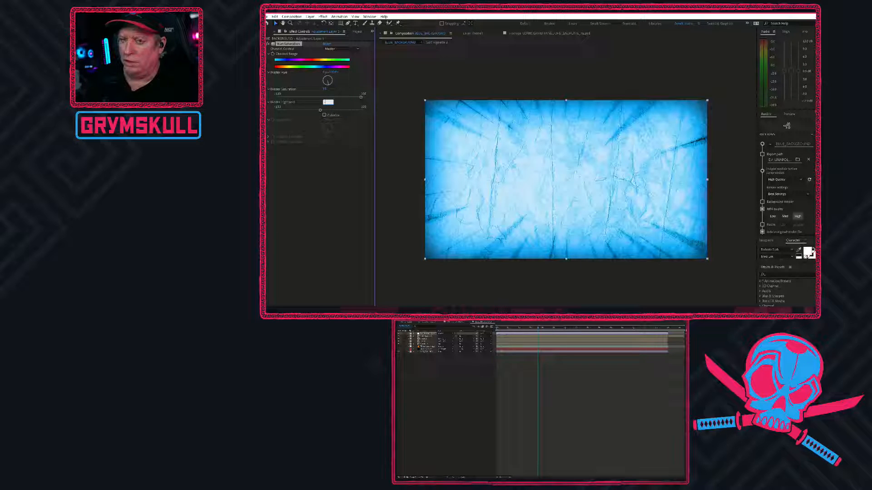
text(-39)
key(Return)
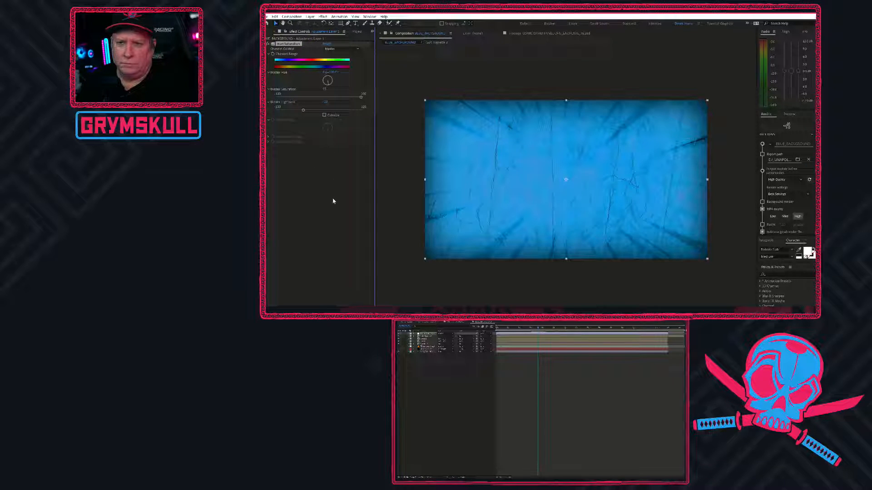
Reset the Hue/Saturation effect and try the Cyans channel before returning Channel Control to Master.
mouse_move(328, 82)
mouse_down()
mouse_move(341, 86)
mouse_move(329, 93)
mouse_up()
click(326, 44)
click(338, 49)
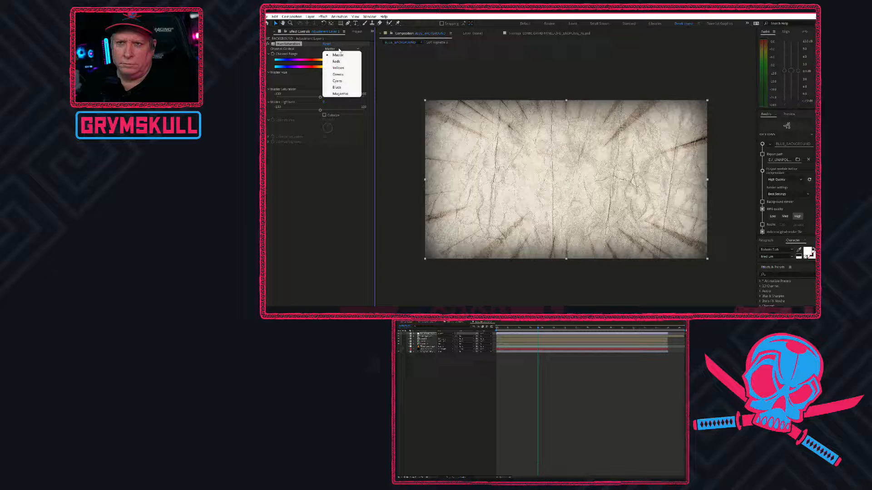
click(339, 81)
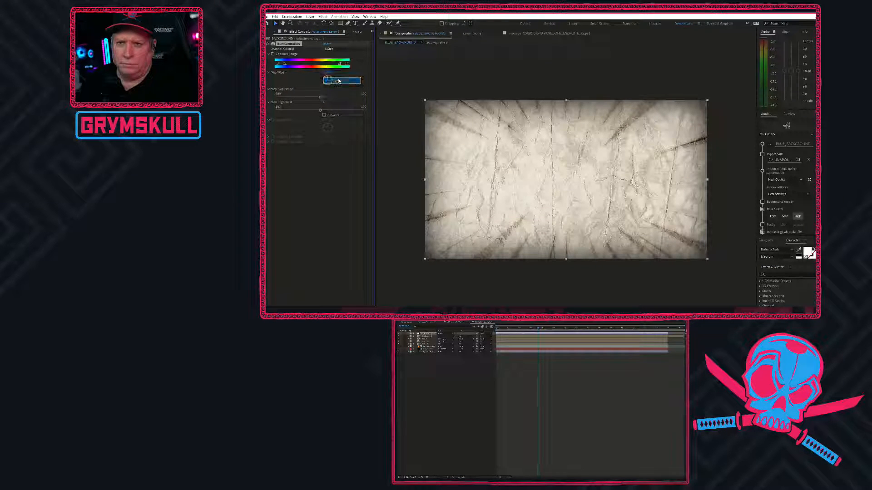
click(328, 50)
click(335, 55)
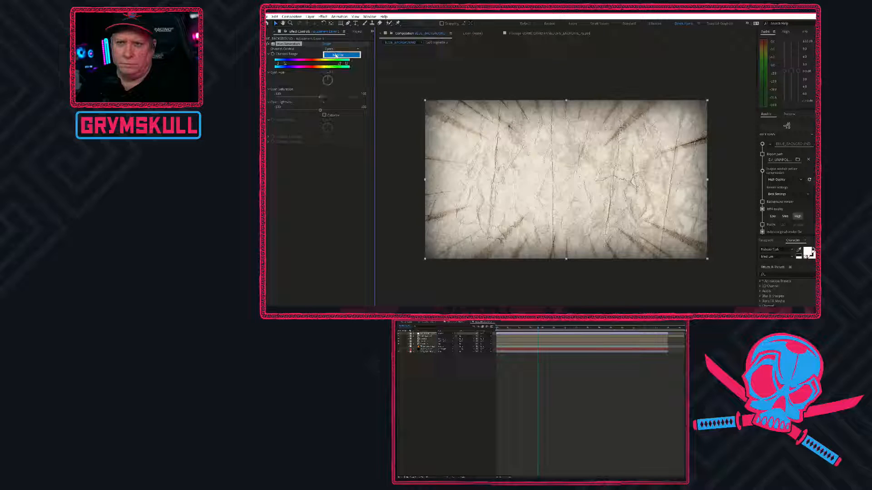
Enable Colorize and shift the Colorize Hue freehand to a cyan-blue tone.
click(324, 115)
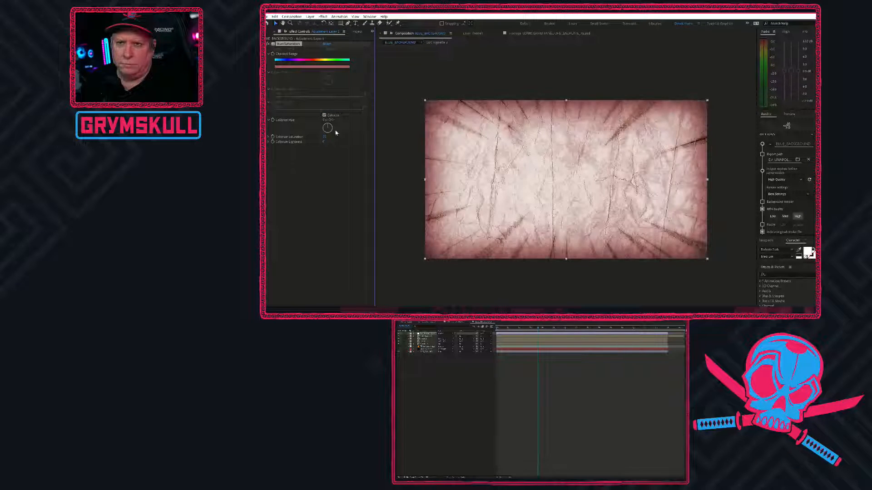
drag(327, 122, 322, 143)
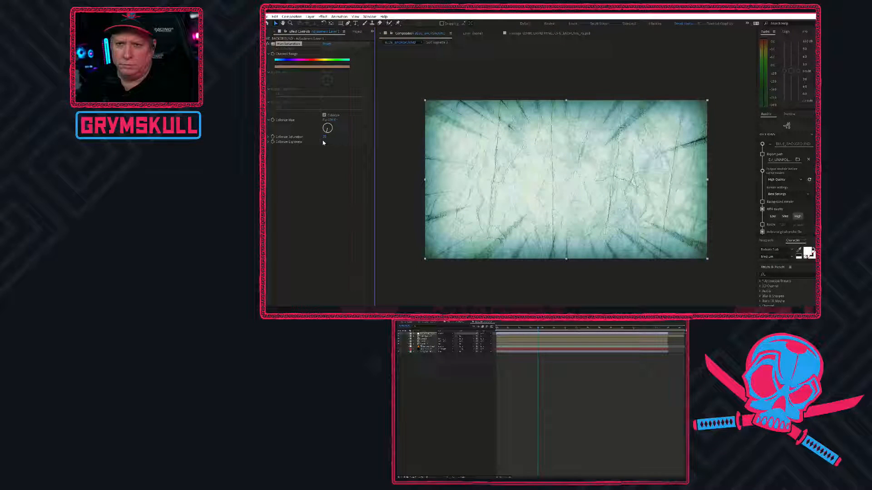
Raise the Colorize Saturation and set the Colorize Lightness to -39.
drag(325, 144, 305, 141)
click(325, 142)
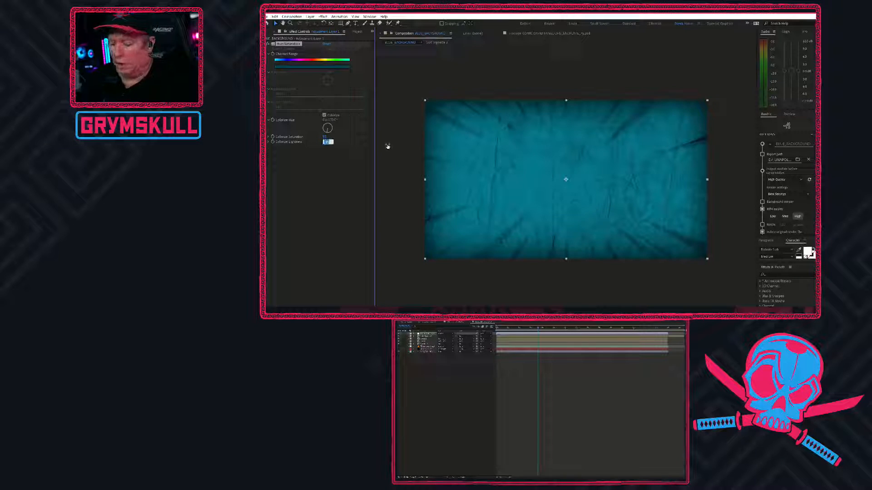
text(-)
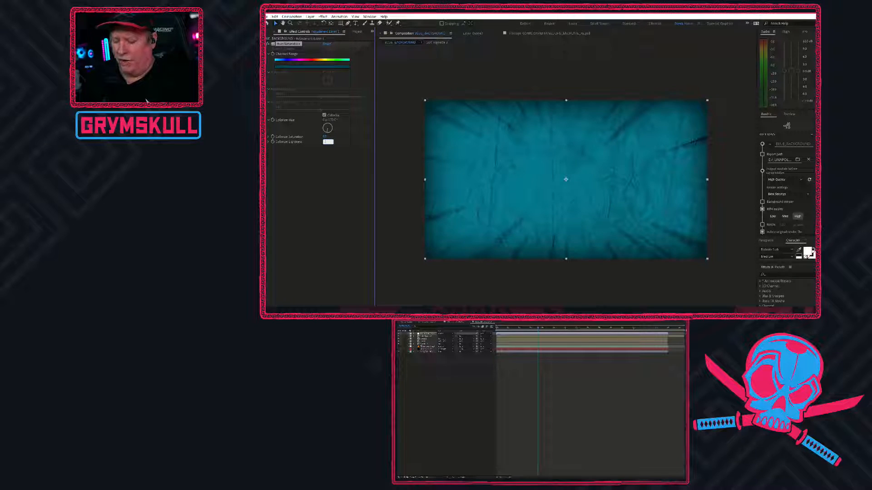
text(39)
key(Return)
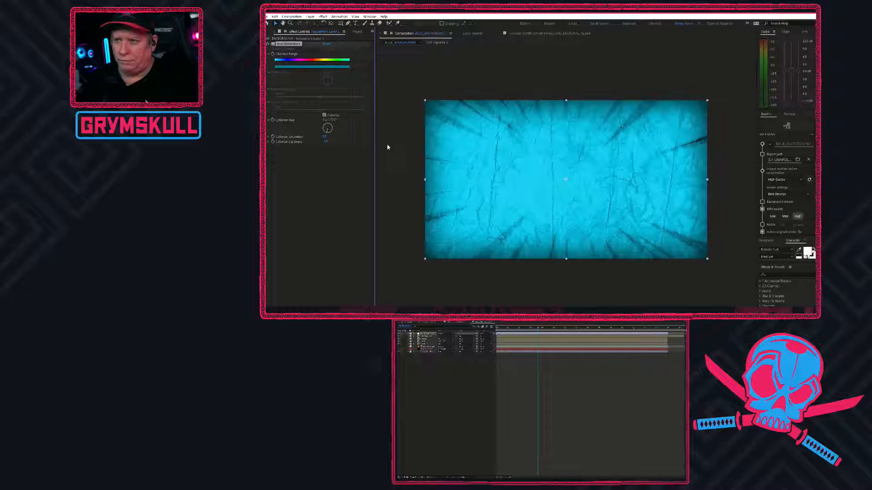
Lower the Colorize Lightness freehand to darken the bright cyan background, and deselect the adjustment layer.
click(325, 137)
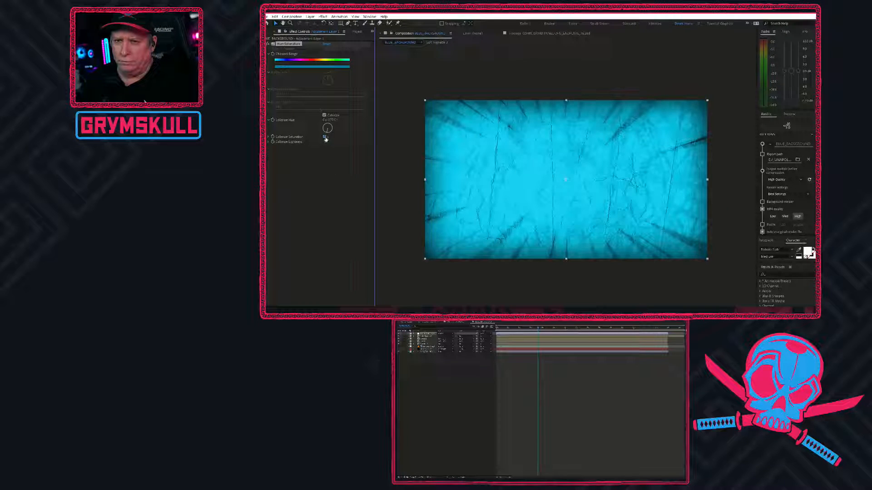
click(326, 138)
key(Return)
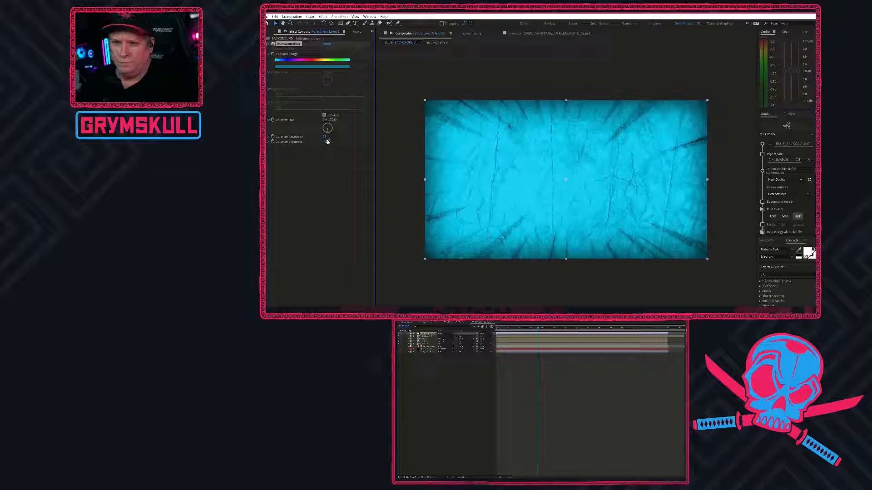
drag(326, 141, 324, 144)
drag(313, 221, 314, 222)
click(424, 394)
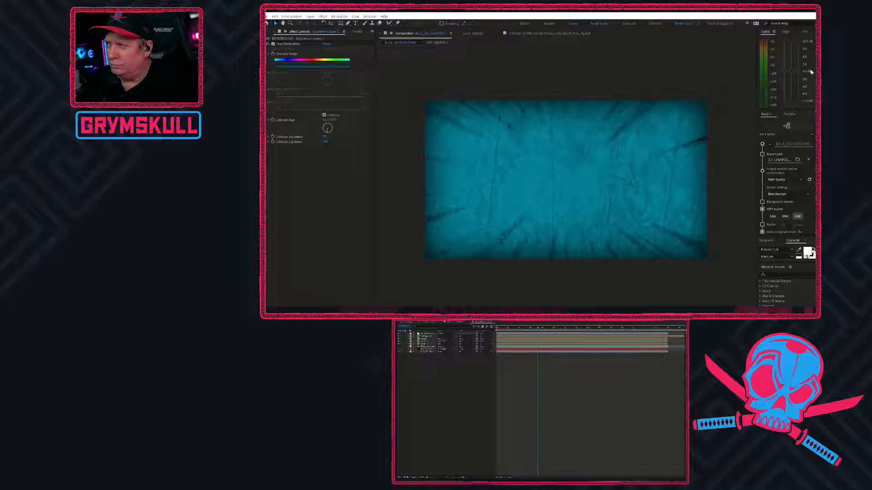
Switch layer visibility to show the halftone dots over the paper texture, and scrub through the timeline to check the animation.
click(399, 348)
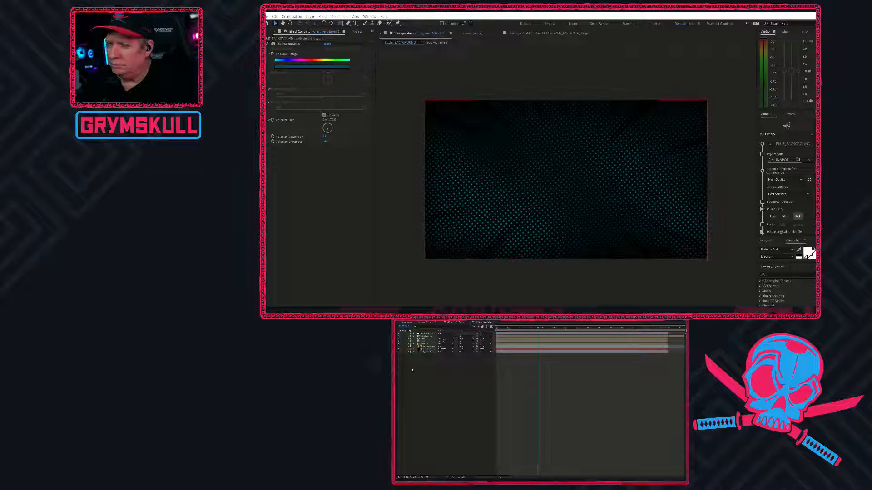
click(410, 348)
click(398, 347)
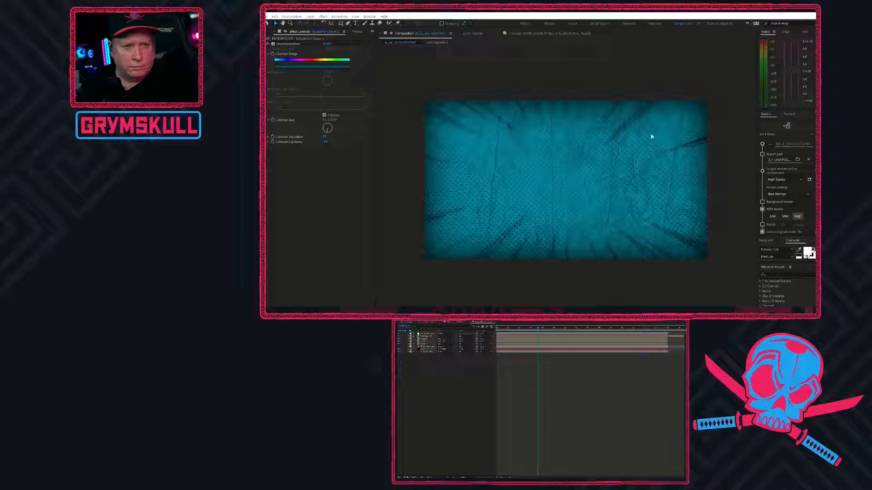
drag(498, 328, 539, 321)
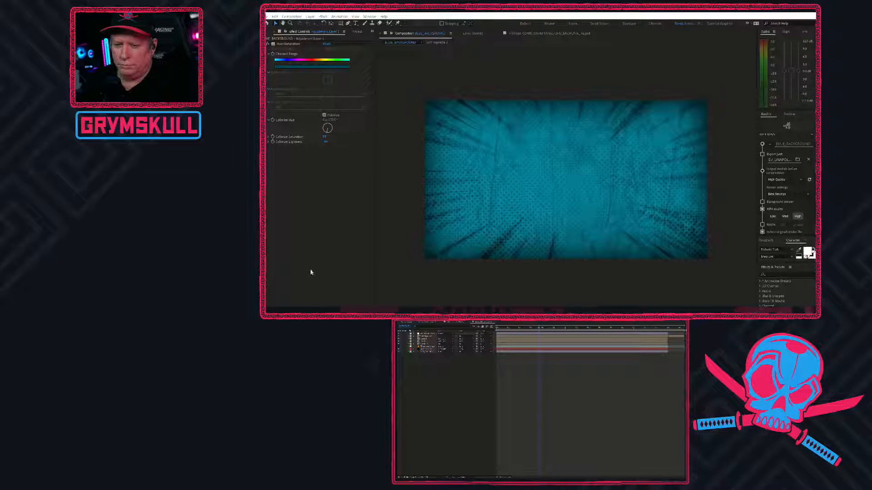
Compare with the Photoshop background, shifting the Colorize Hue freehand to teal and slightly lowering the Colorize Lightness.
key(alt+Tab)
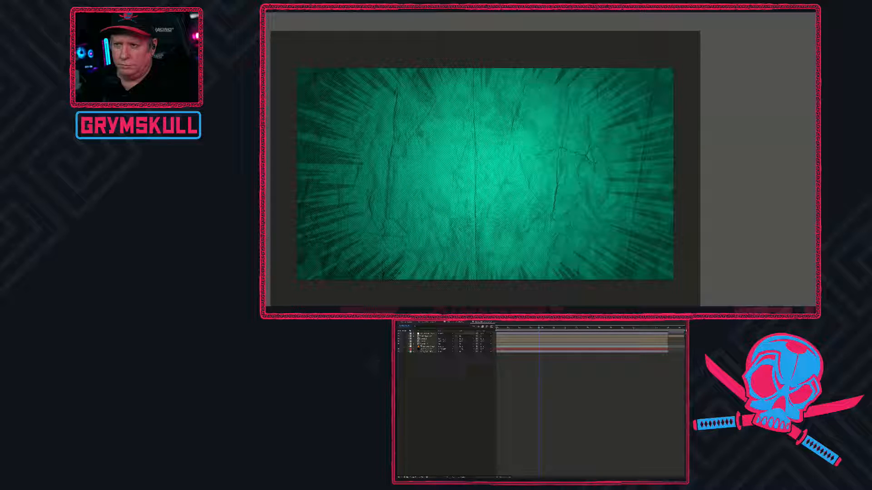
key(alt+Tab)
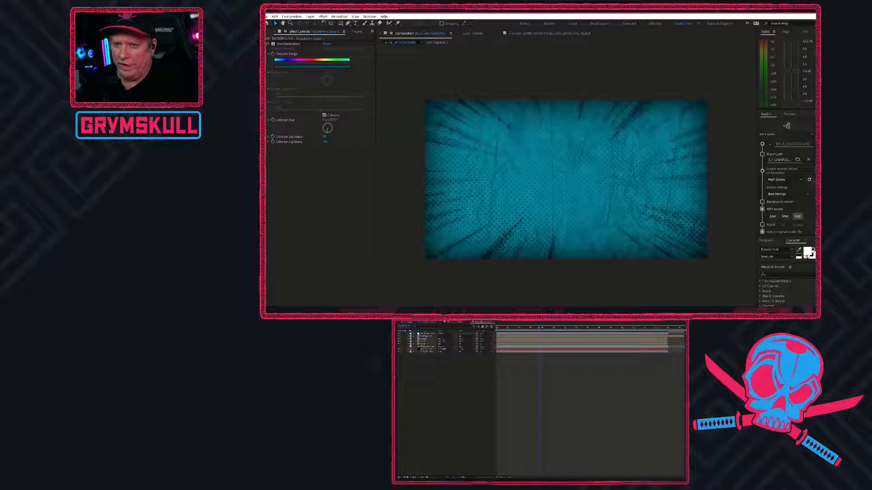
drag(327, 132, 328, 135)
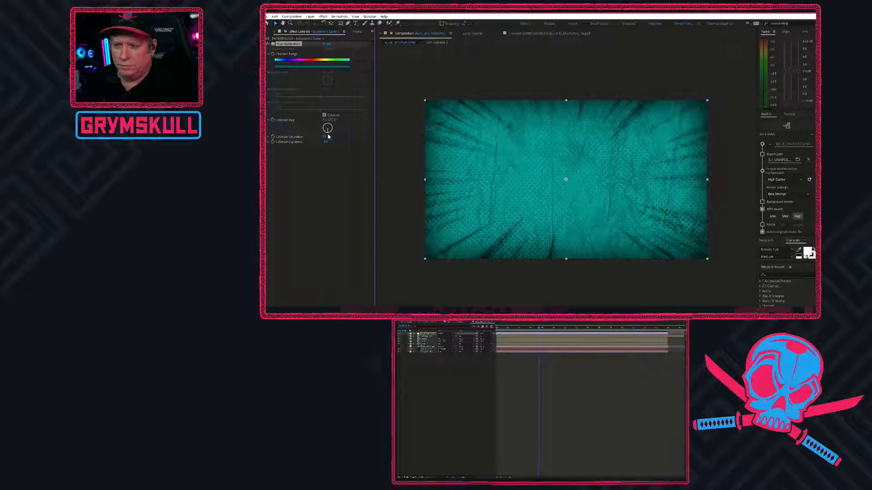
click(328, 168)
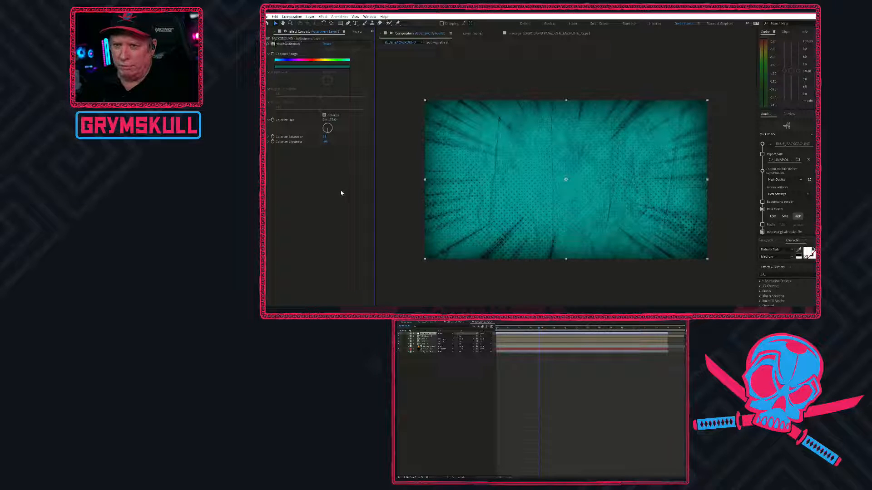
drag(325, 142, 320, 143)
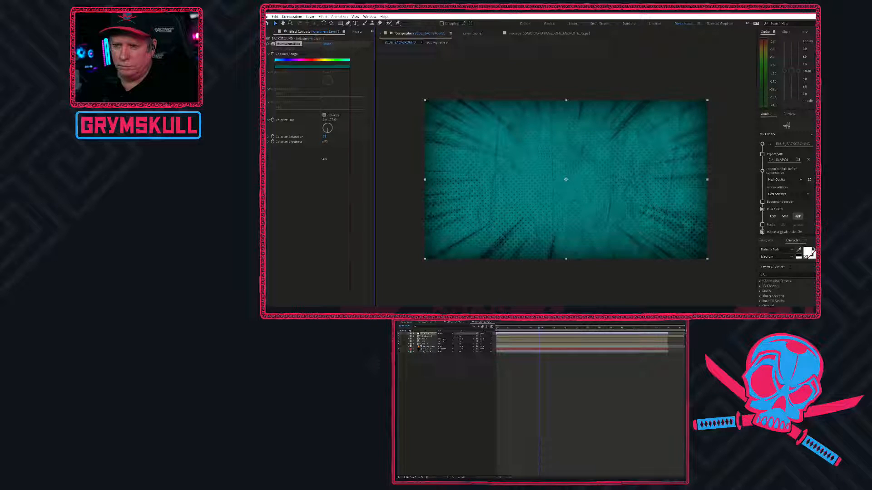
click(326, 215)
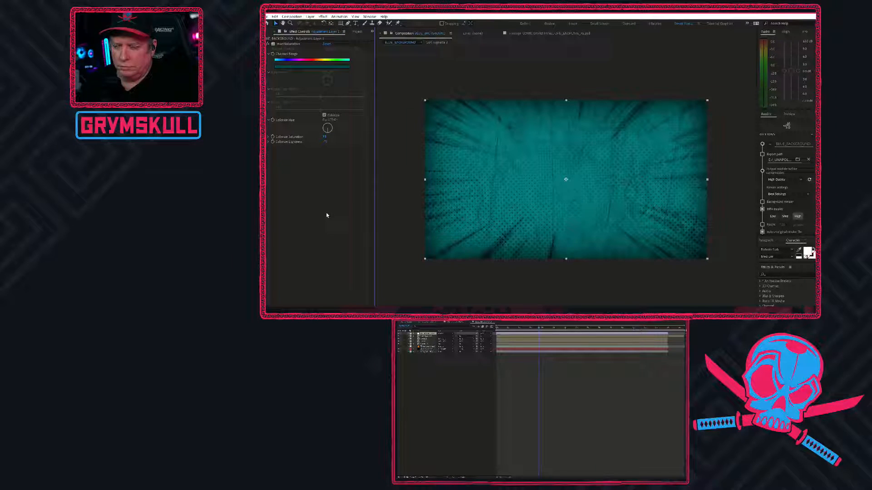
Deselect the layer and preview the recoloured background animation from the start of the timeline.
click(493, 415)
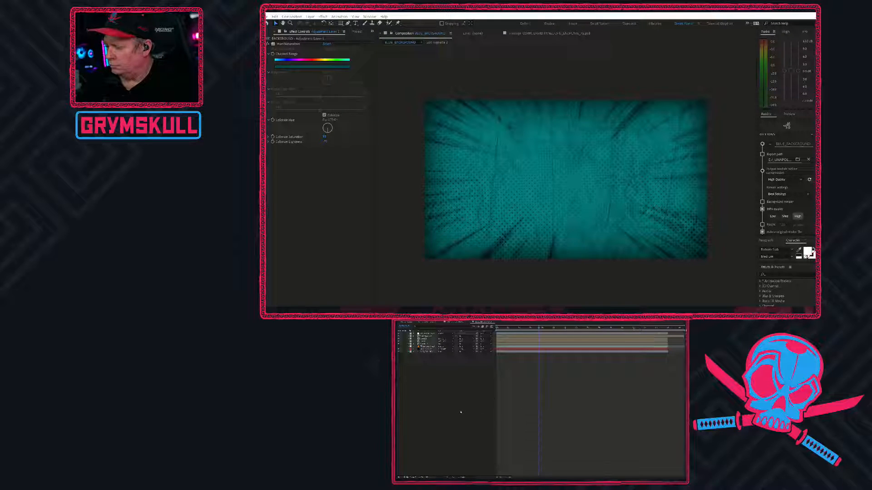
key(Home)
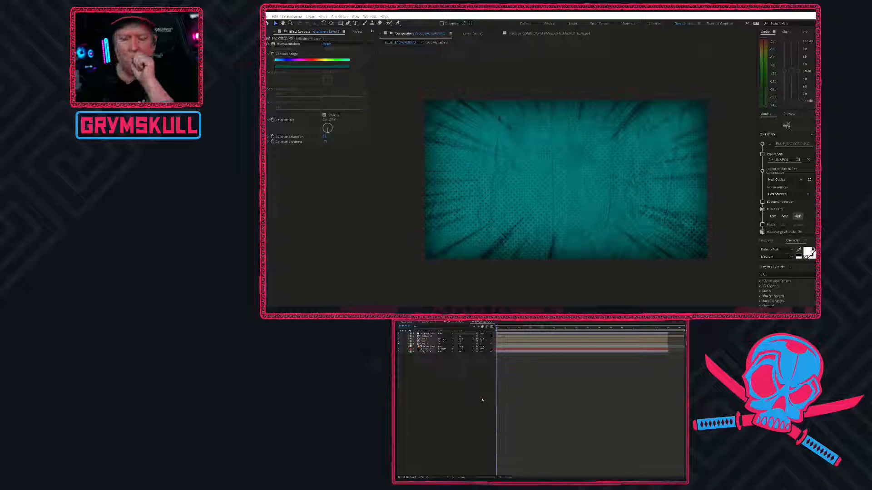
key(space)
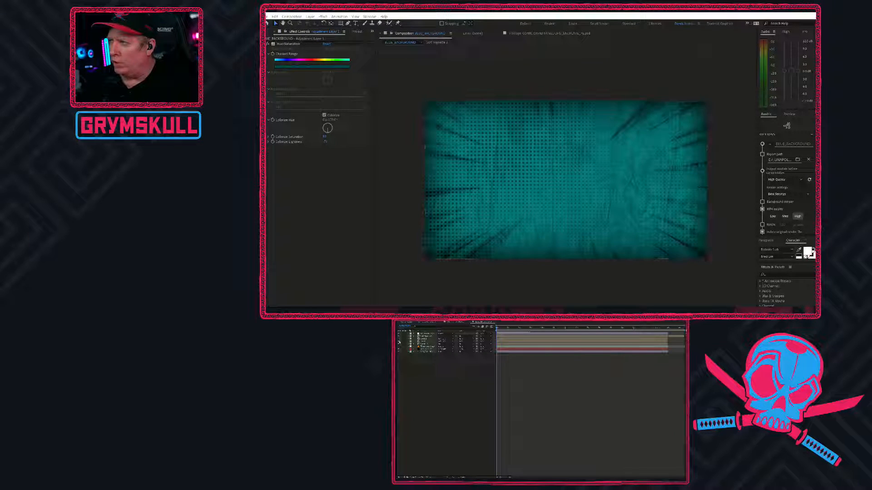
Select the speed-lines layer, hide it in the composition, and open the layer's item settings in the asset library.
click(423, 344)
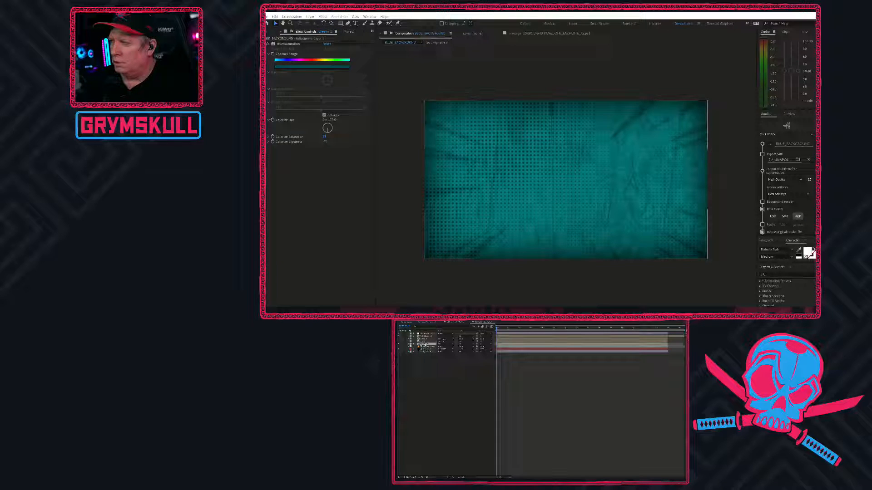
click(399, 344)
double_click(425, 344)
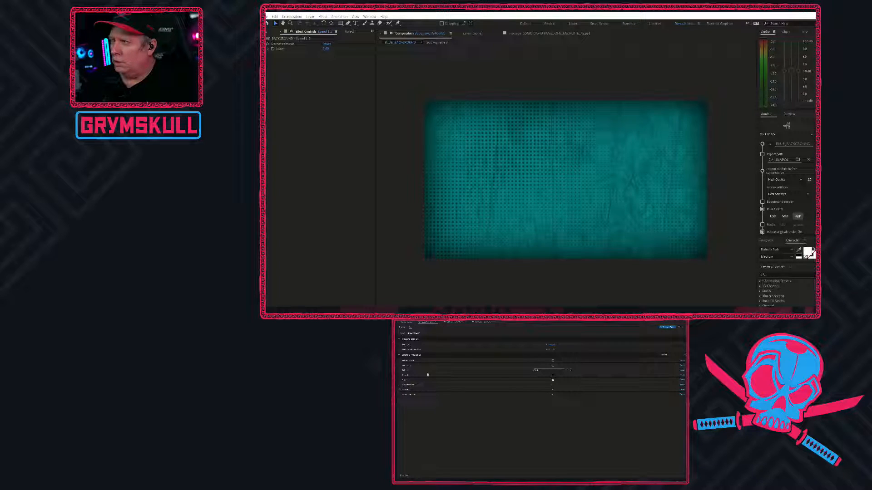
Return to the asset library's category list, search it for "snow", and clear the search.
click(402, 327)
click(412, 338)
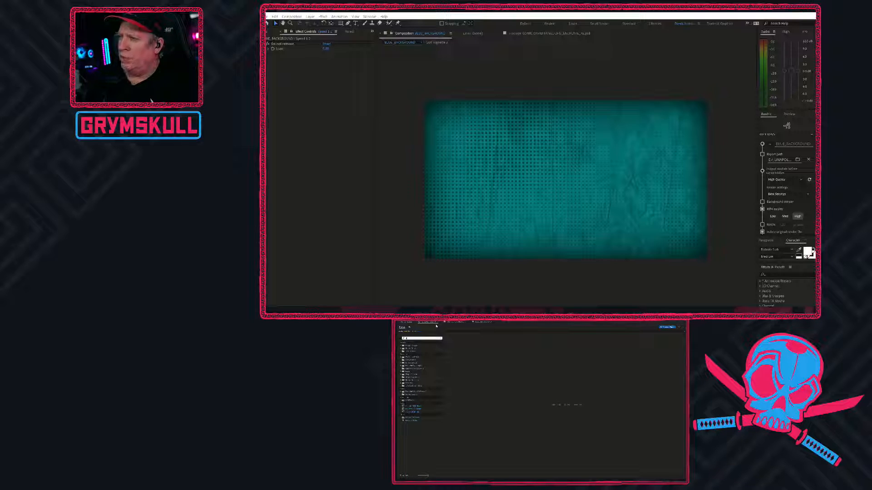
click(419, 339)
text(snow)
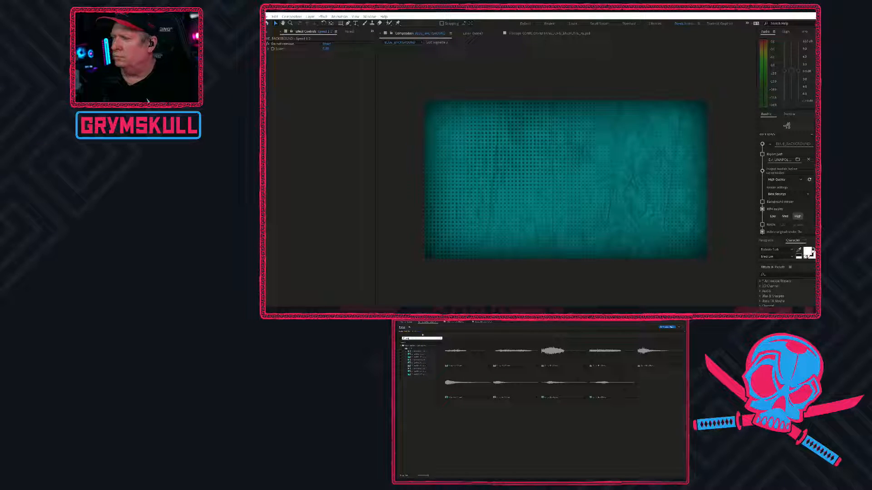
key(BackSpace)
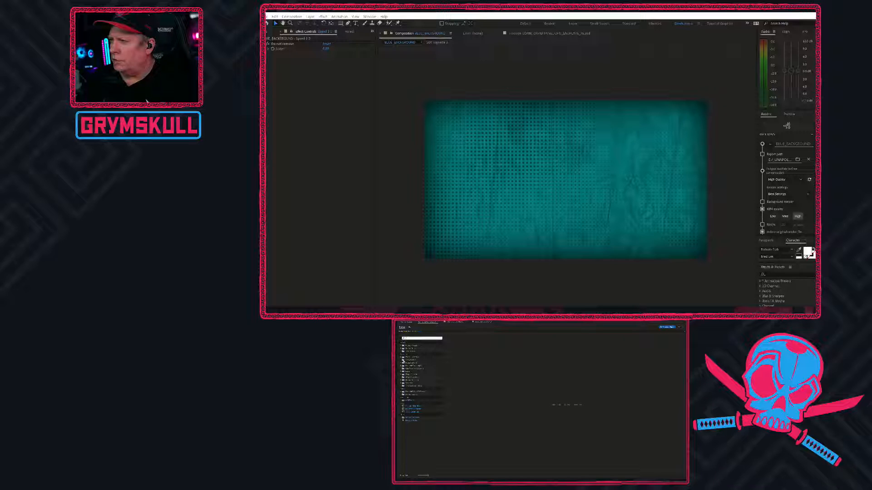
Look through the thumbnails of the library's background subfolders for a suitable animated element, and collapse the group.
click(401, 361)
click(412, 363)
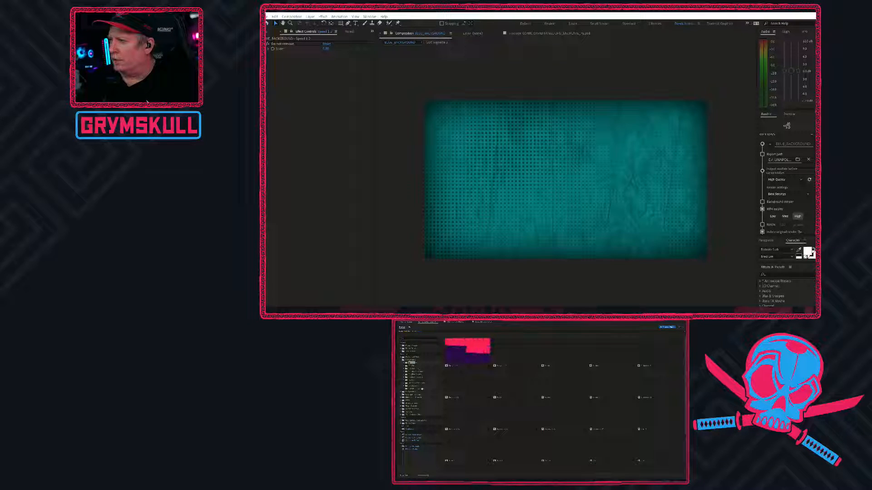
click(420, 377)
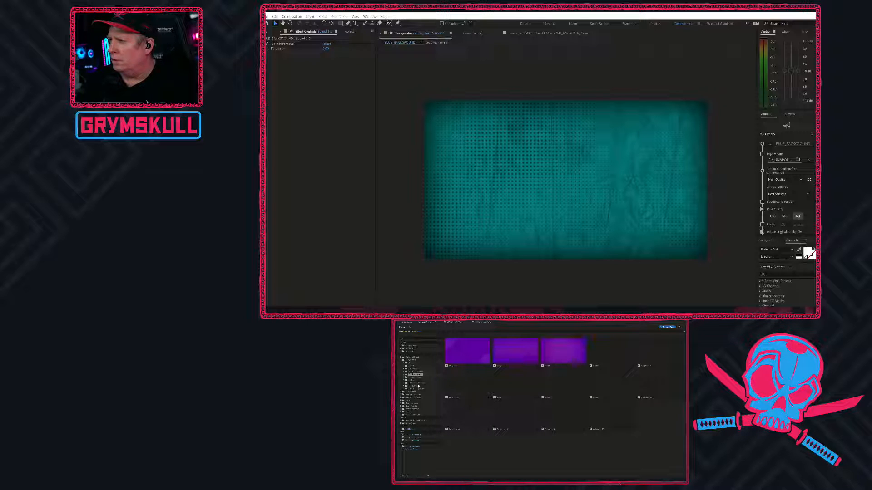
click(418, 388)
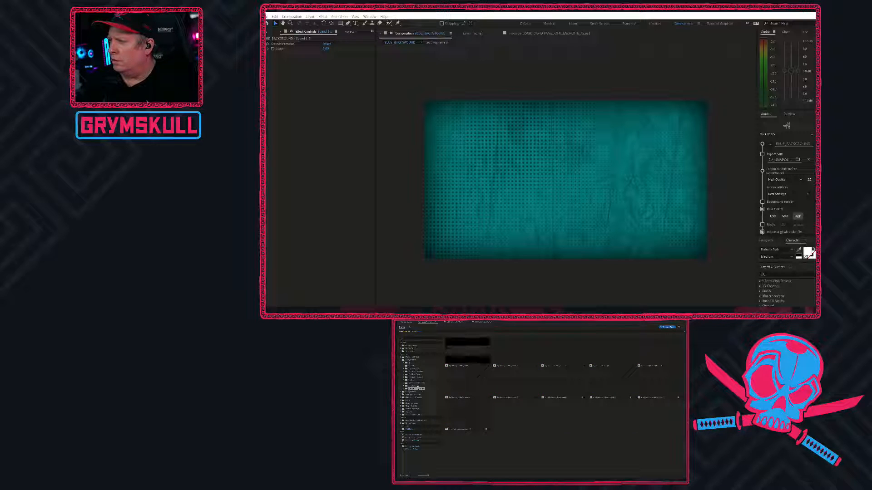
click(418, 386)
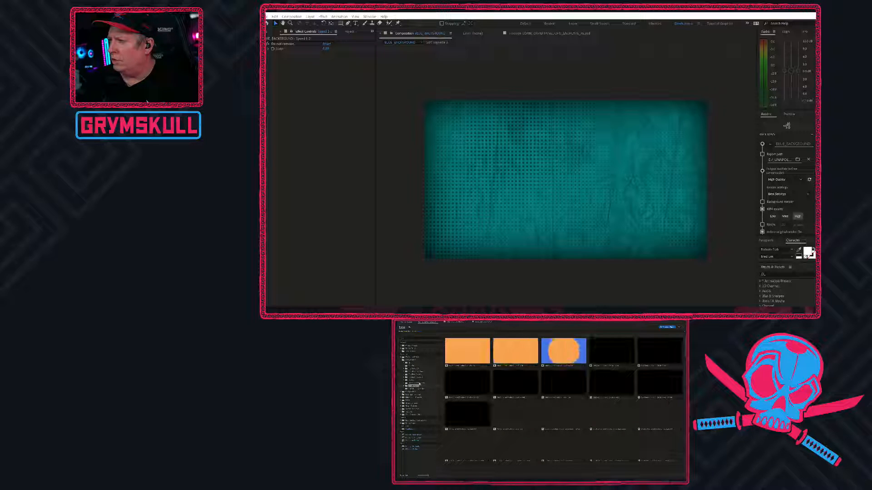
click(418, 389)
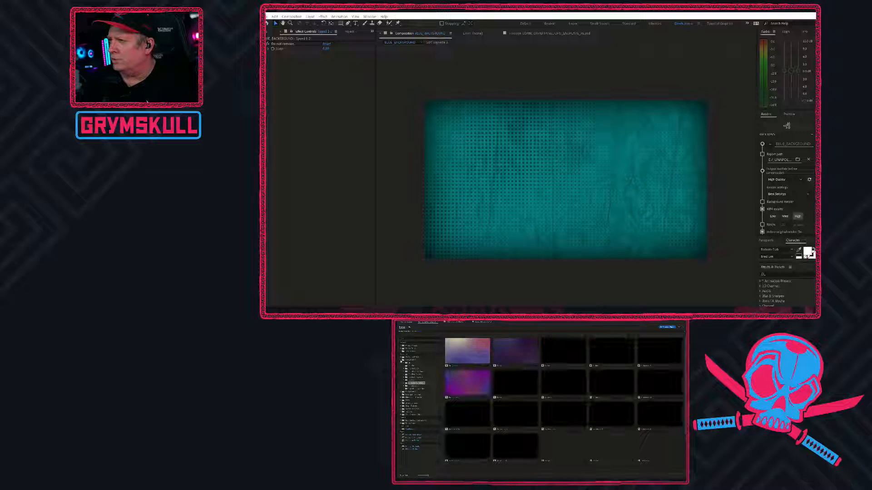
click(402, 360)
click(412, 363)
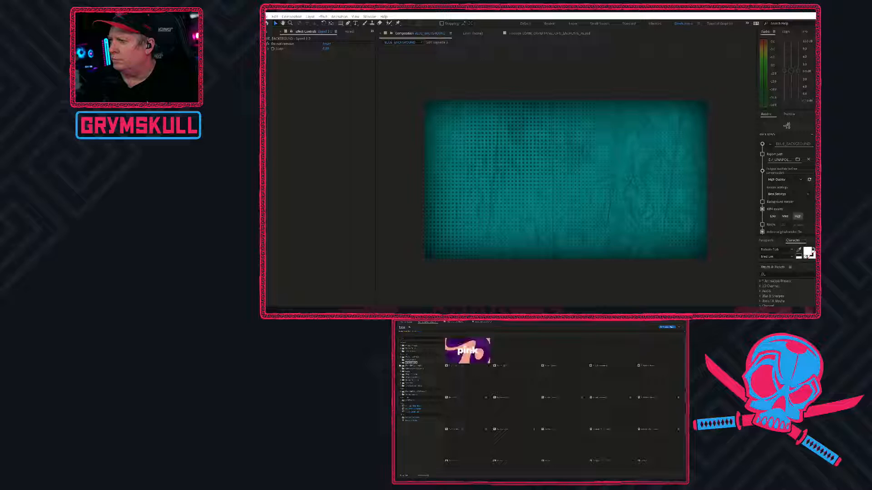
Expand the library's texture category and look through its pattern, dust and paper folders.
click(401, 364)
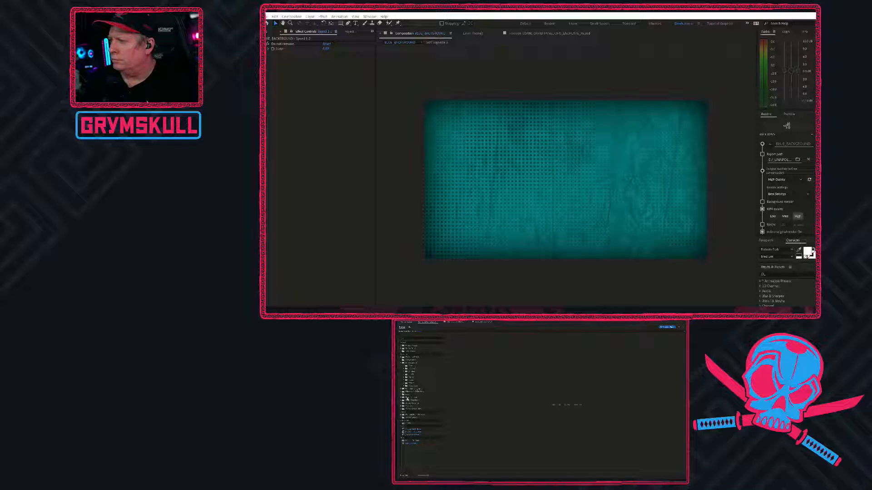
click(412, 406)
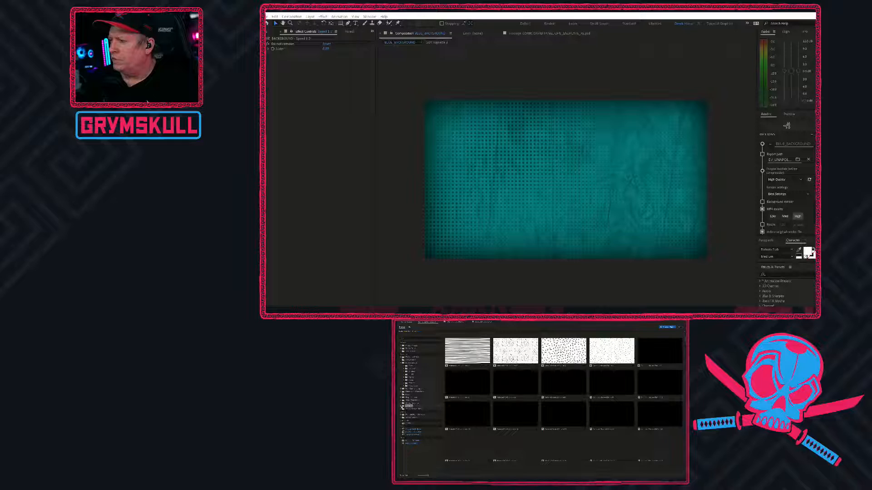
click(401, 406)
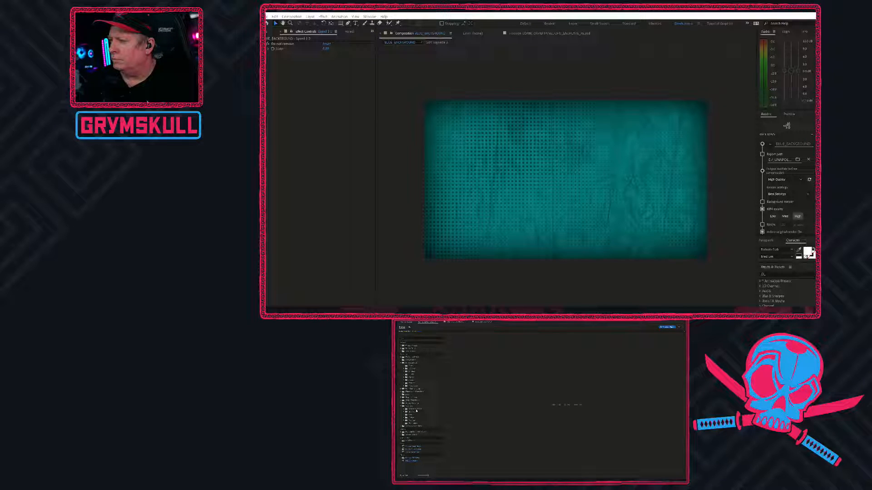
click(412, 417)
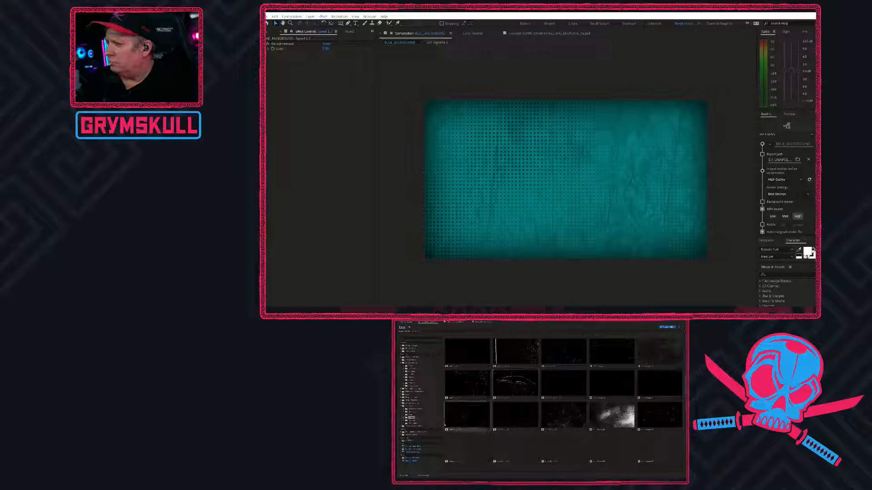
click(414, 421)
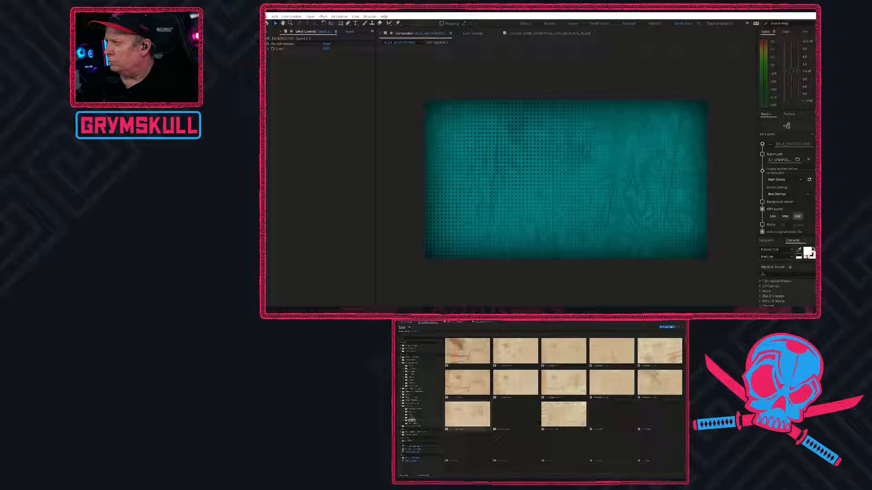
Pick a plain beige static paper from the library's paper textures and add it to the BLUE_BACKGROUND composition.
scroll(518, 402, down, 3)
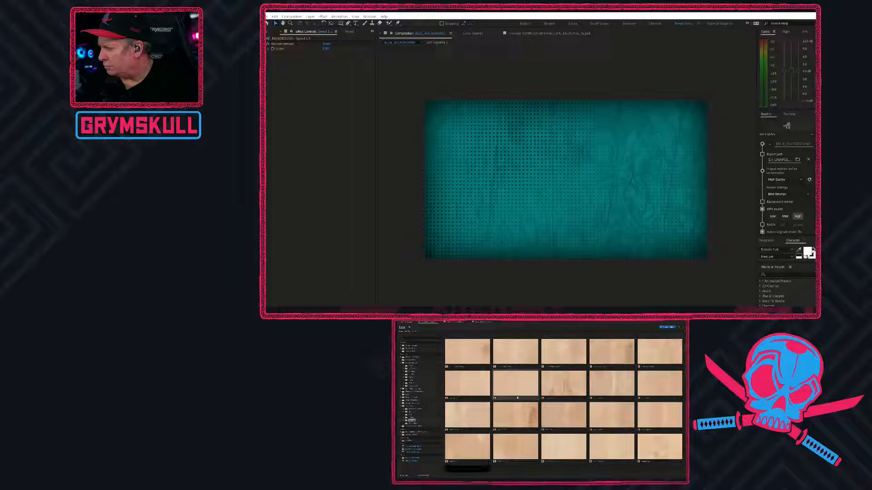
scroll(517, 398, down, 3)
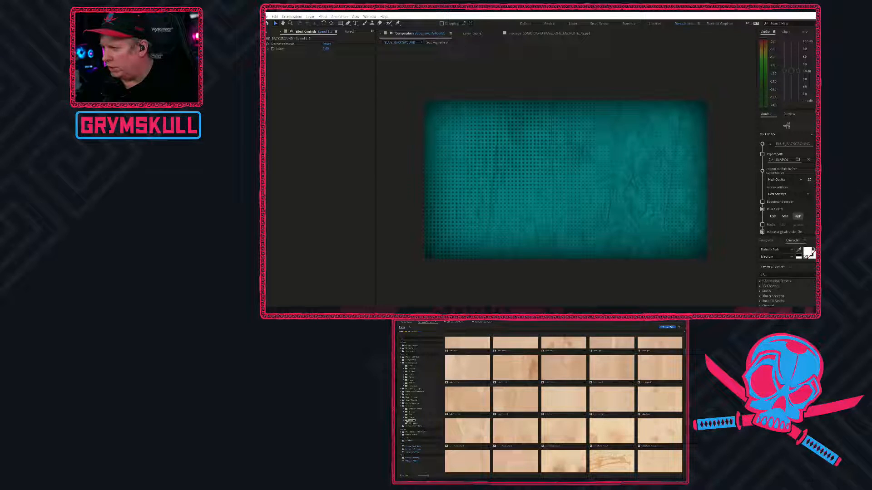
click(408, 421)
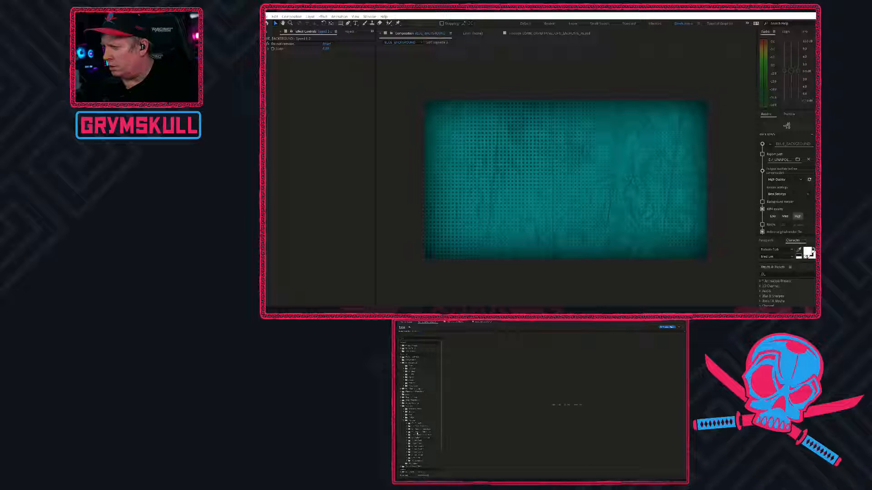
click(418, 429)
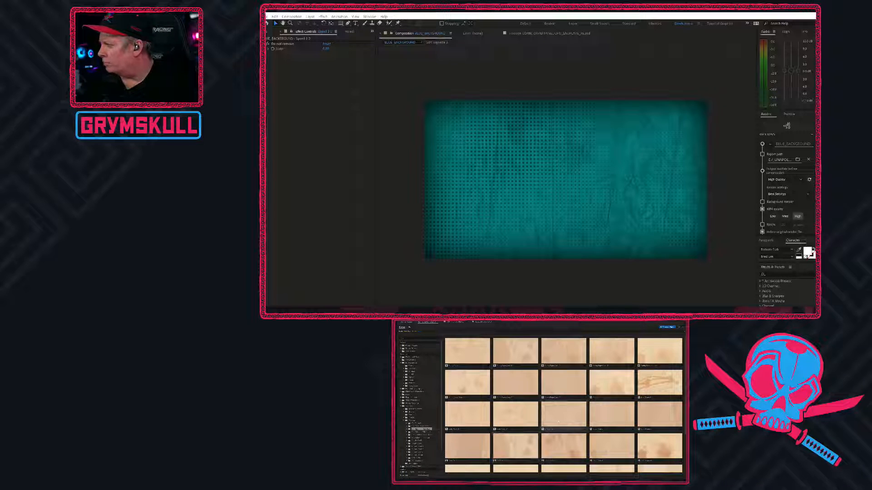
click(565, 416)
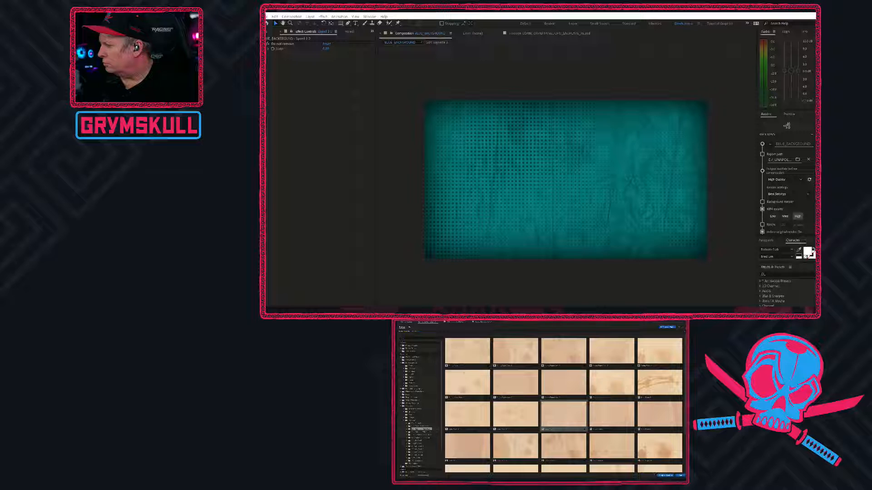
click(660, 476)
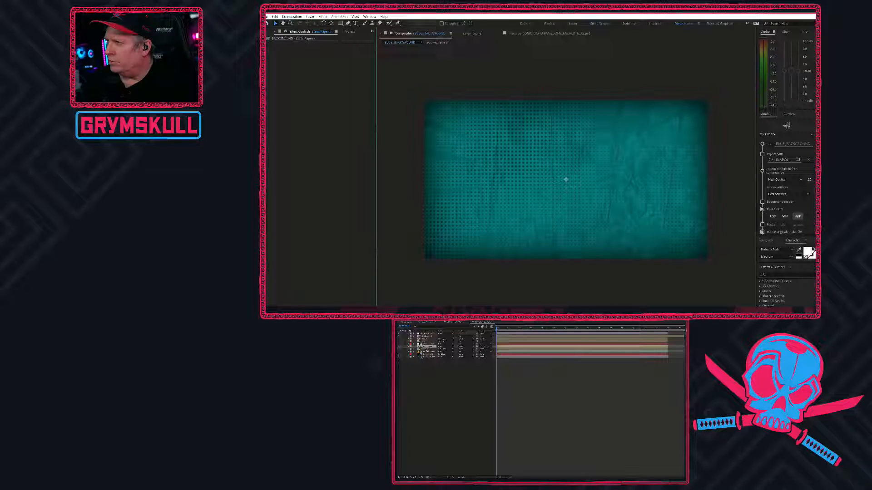
Place the new static paper layer directly above the bottom layer, and preview the background animation with it.
drag(428, 357, 429, 356)
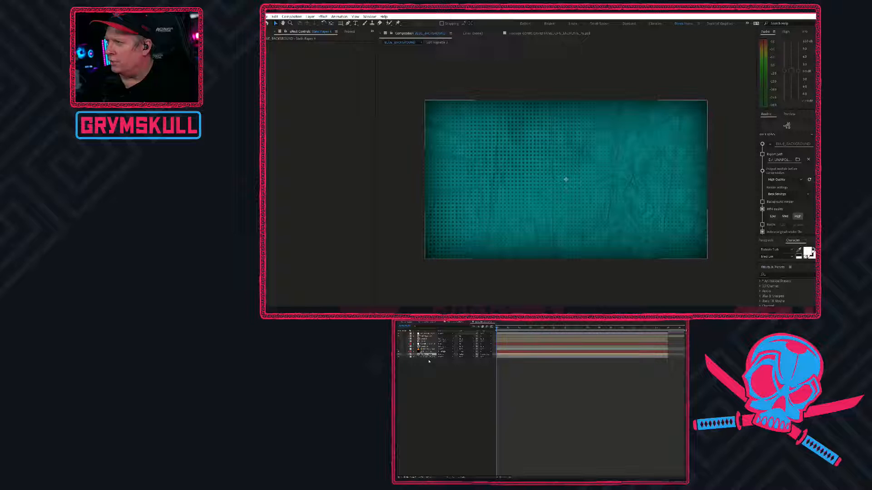
key(space)
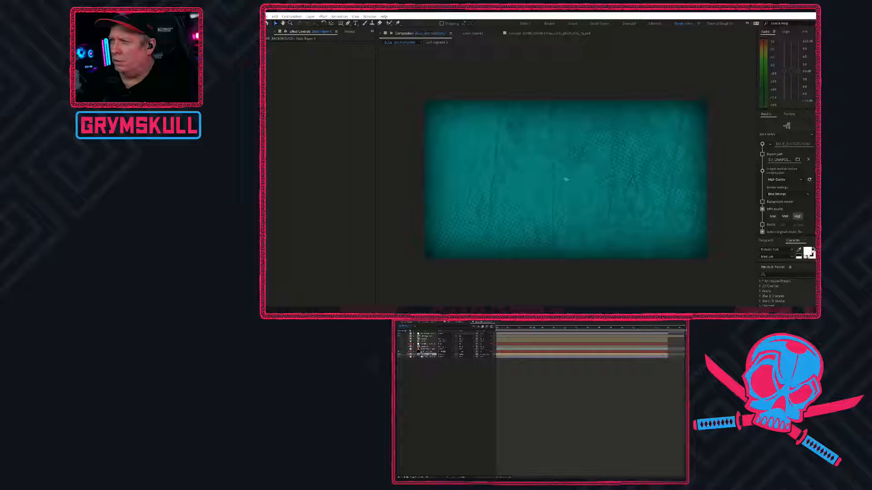
click(487, 355)
click(485, 357)
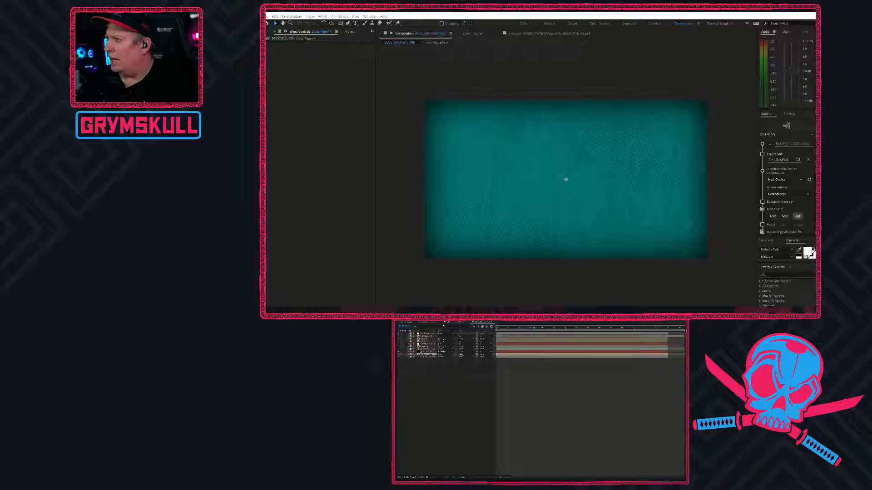
Reopen the asset library and browse the paper textures and a paper subfolder's individual items for another candidate.
click(431, 323)
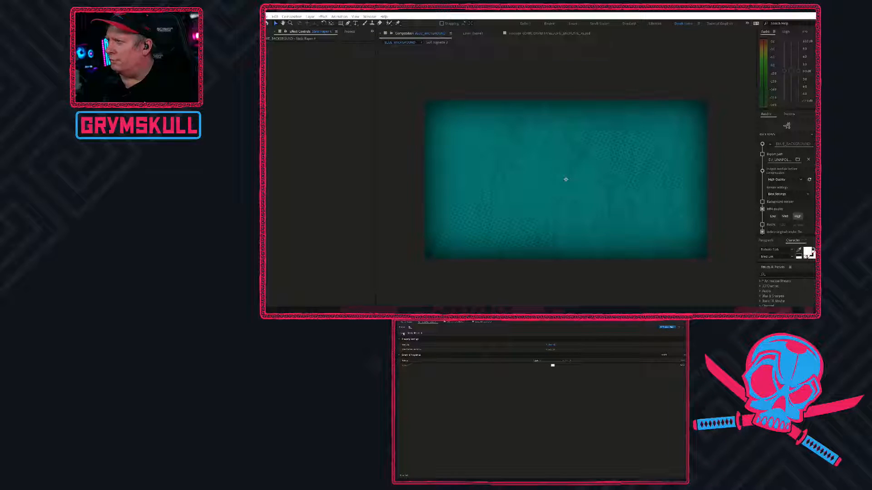
click(403, 328)
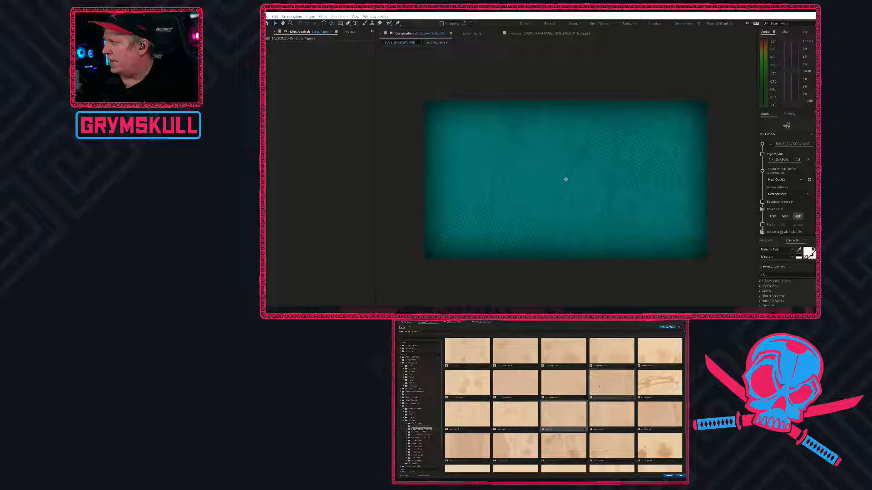
scroll(522, 382, down, 3)
scroll(522, 382, down, 1)
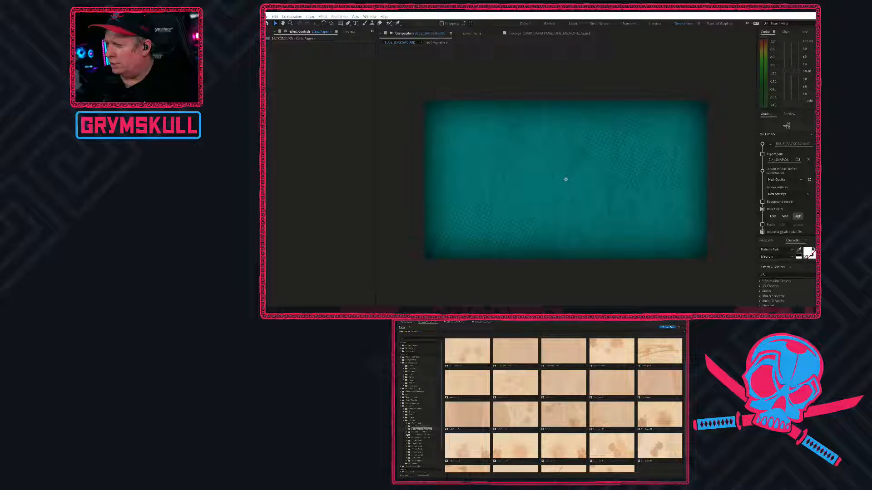
click(406, 432)
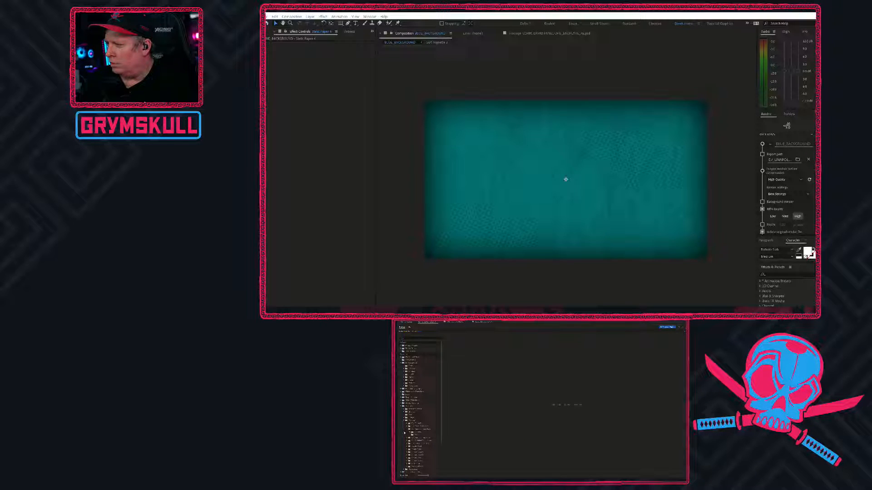
click(410, 432)
click(411, 433)
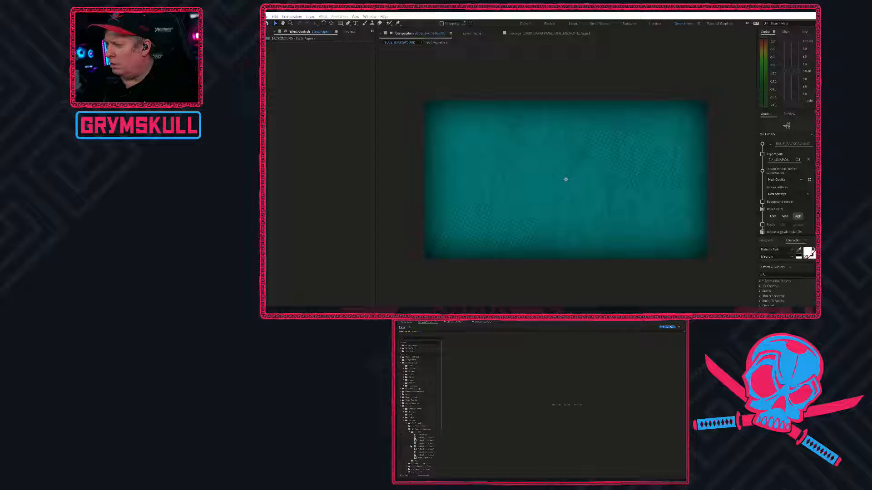
scroll(421, 455, down, 2)
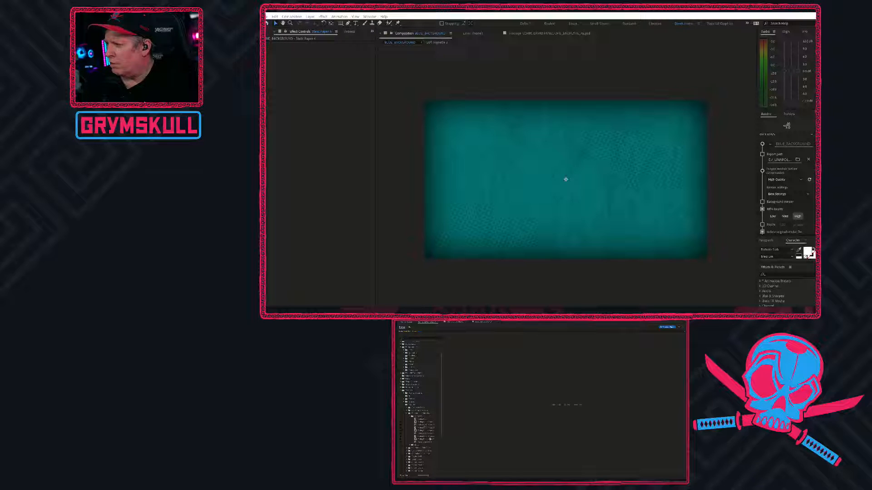
click(426, 439)
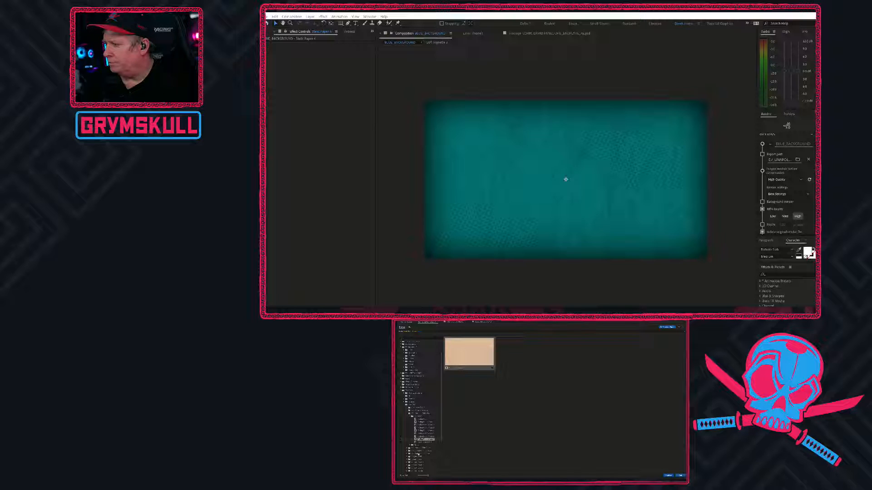
Expand the next paper texture subfolder in the asset library and examine its individual beige papers one by one.
click(415, 449)
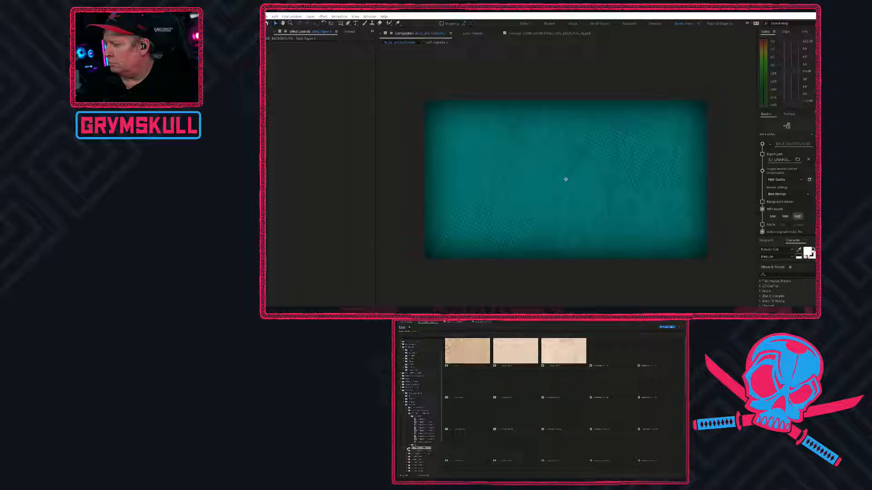
click(406, 448)
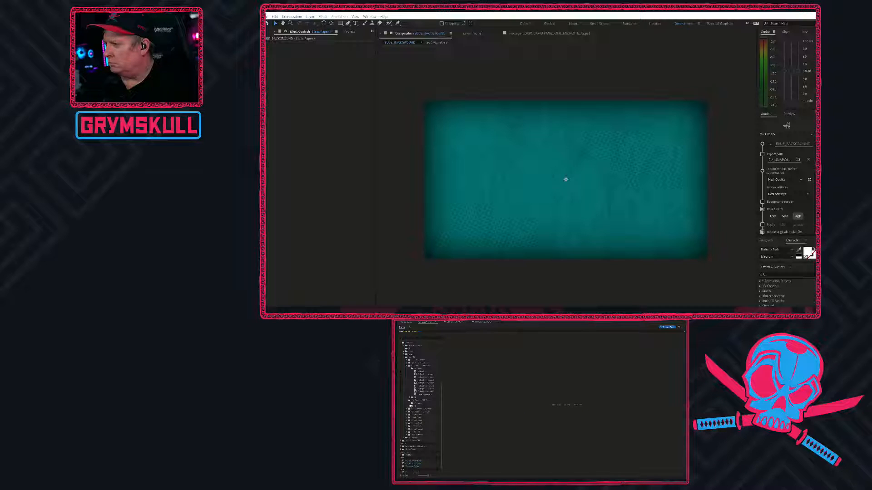
click(410, 404)
scroll(410, 422, down, 2)
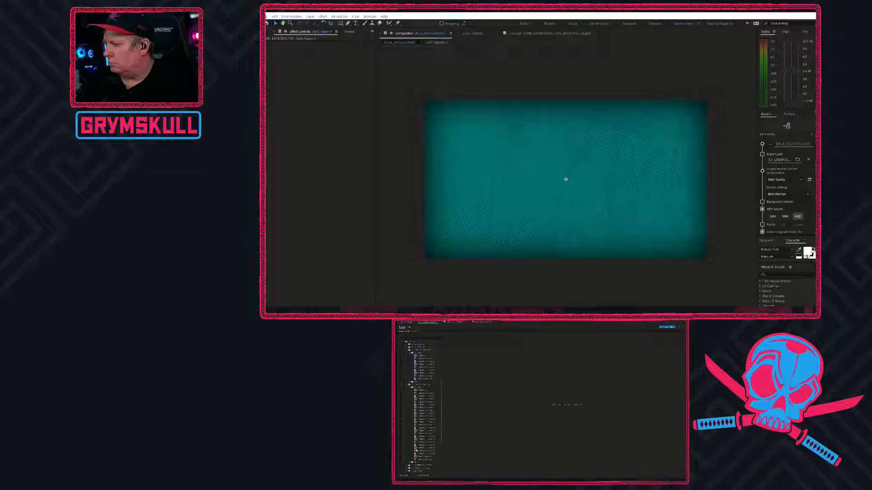
click(423, 457)
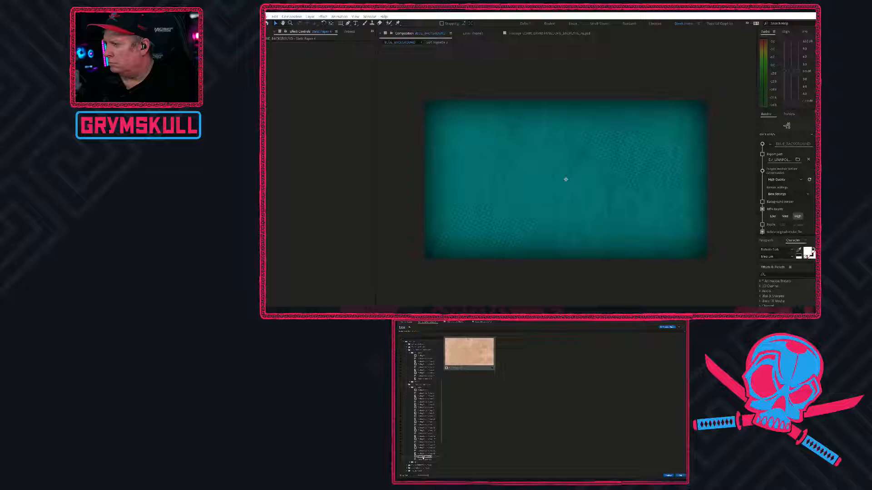
click(423, 460)
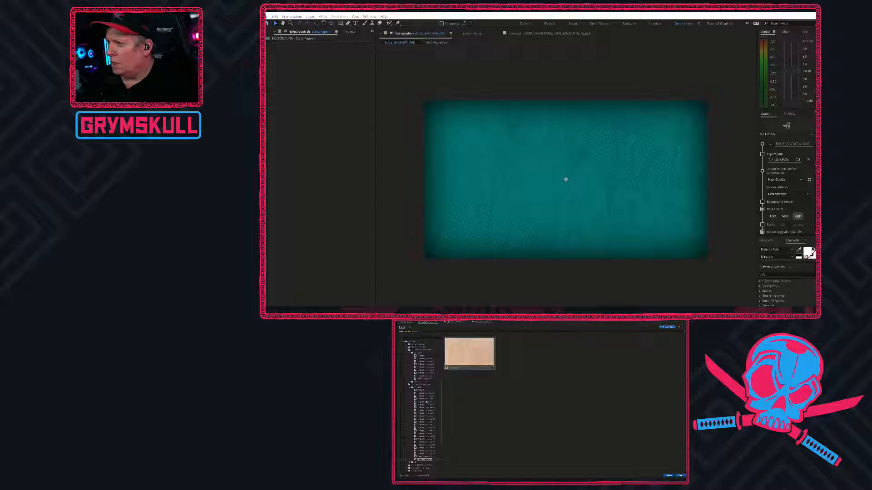
click(426, 394)
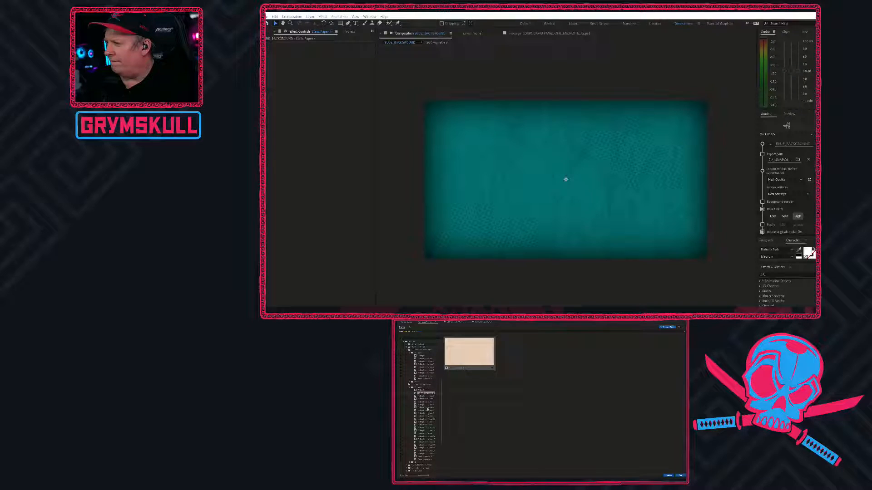
click(428, 405)
click(429, 410)
click(429, 416)
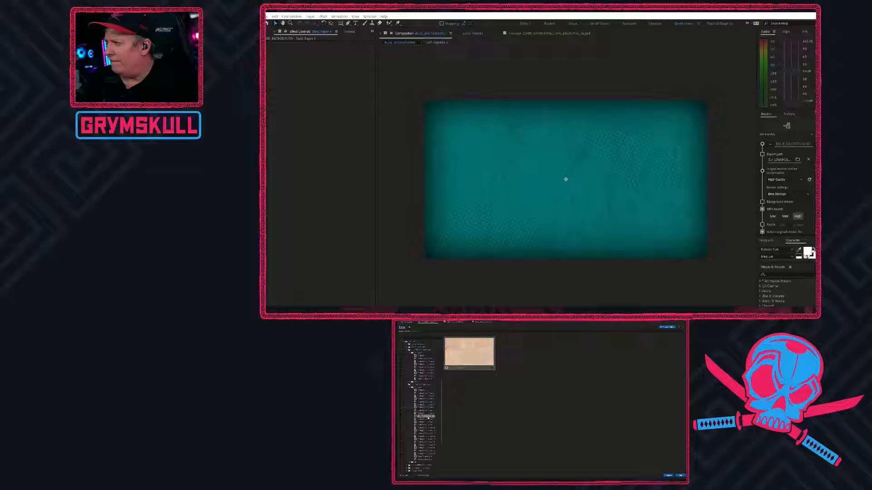
Compare the papers in the previous subfolder and add its plain beige paper to the BLUE_BACKGROUND composition.
click(424, 376)
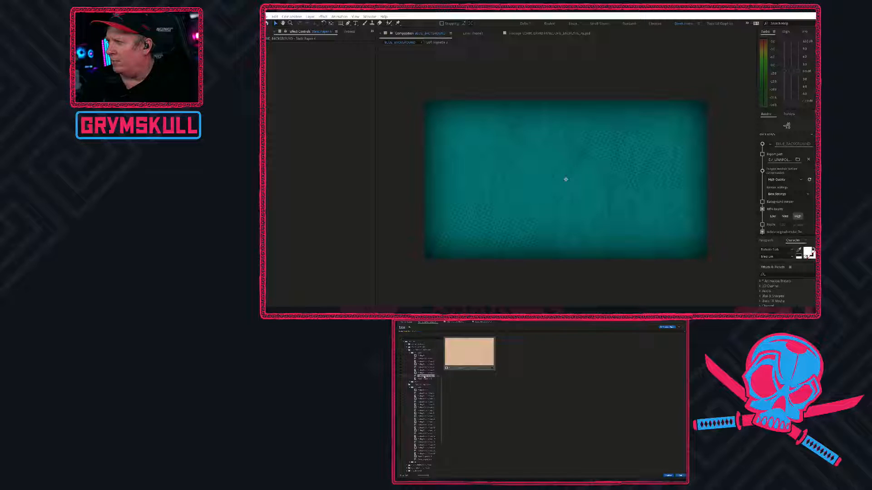
click(427, 373)
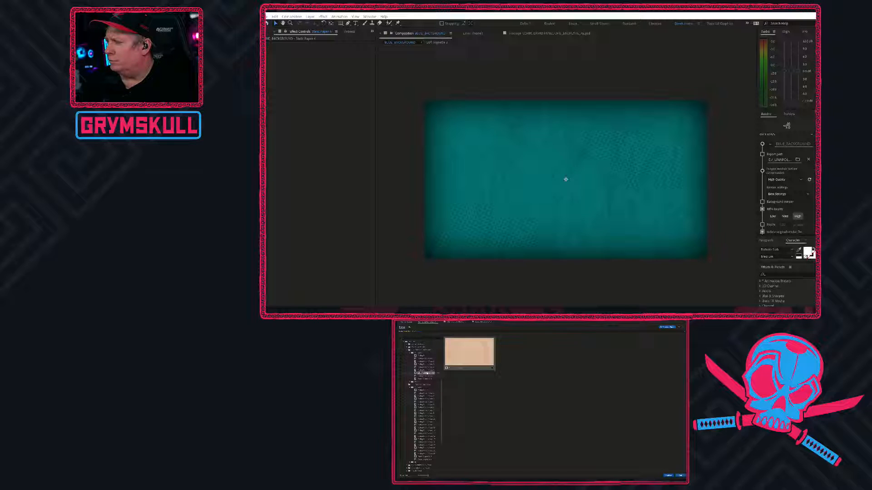
click(426, 377)
click(421, 374)
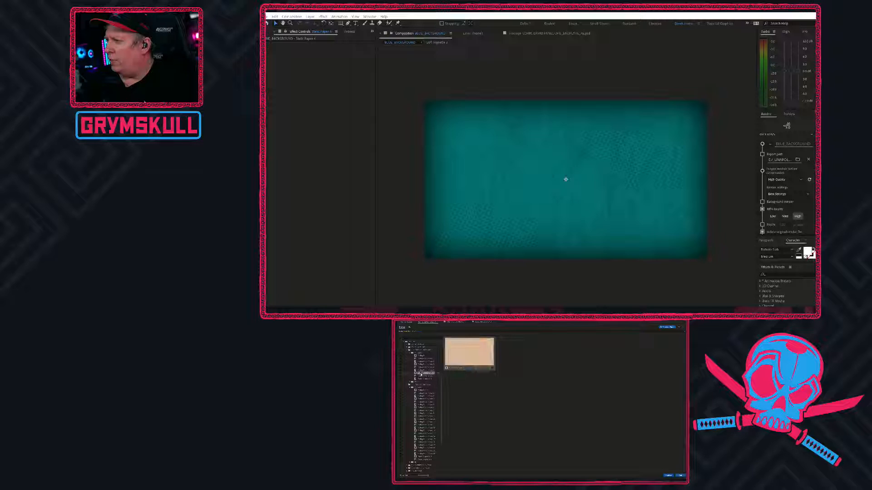
click(422, 368)
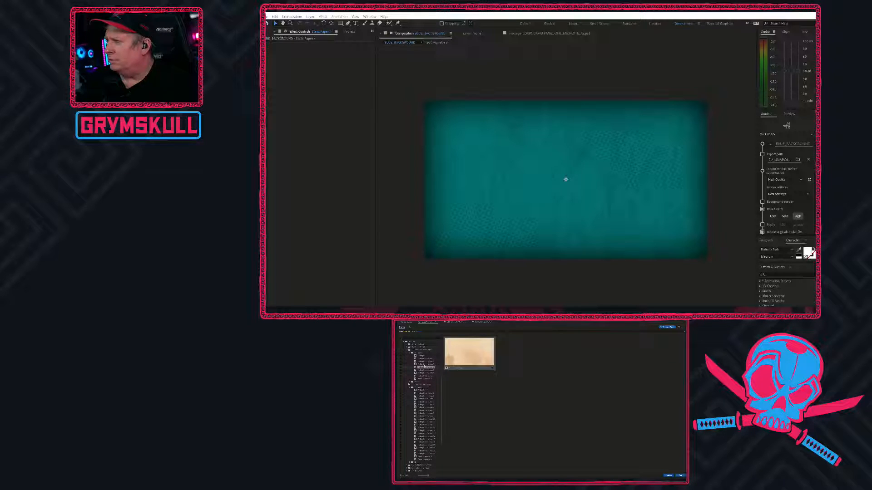
click(423, 365)
click(421, 362)
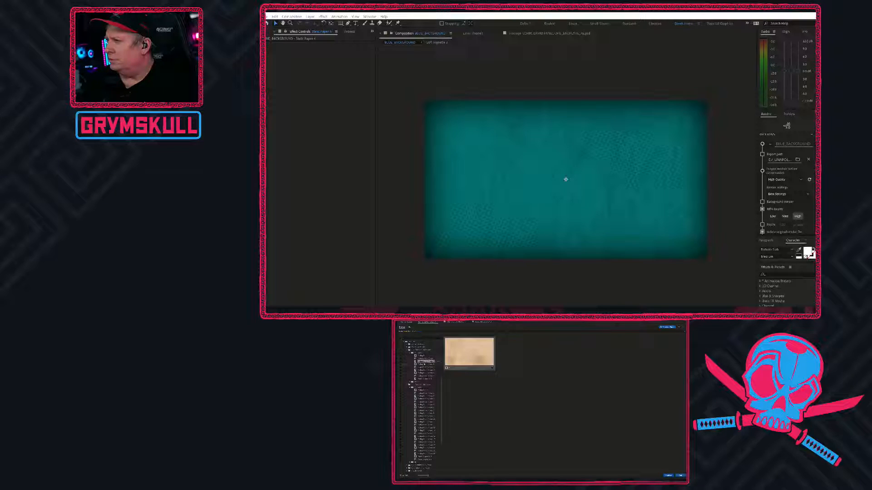
key(Up)
click(425, 377)
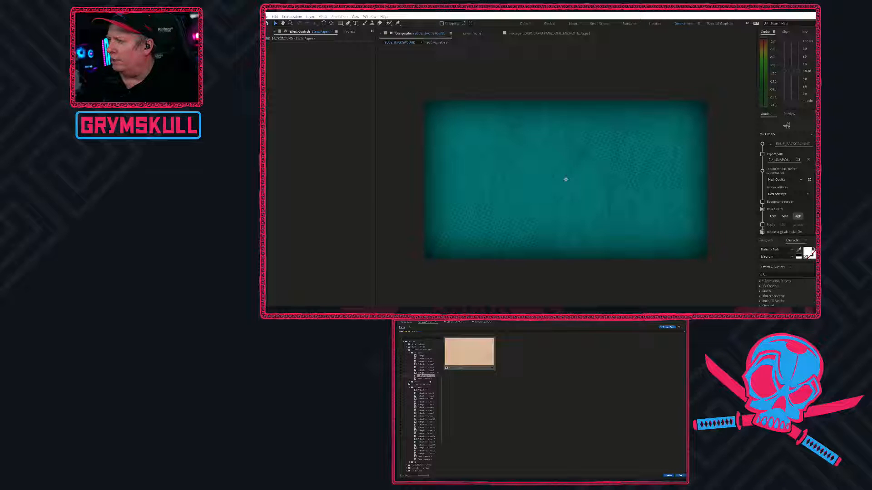
click(667, 476)
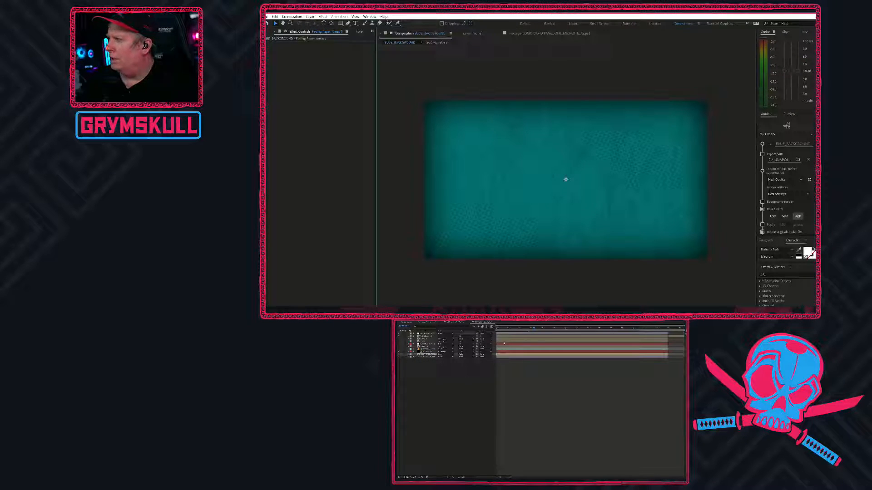
Preview the background with the new paper from the first frame in an enlarged composition view.
key(Home)
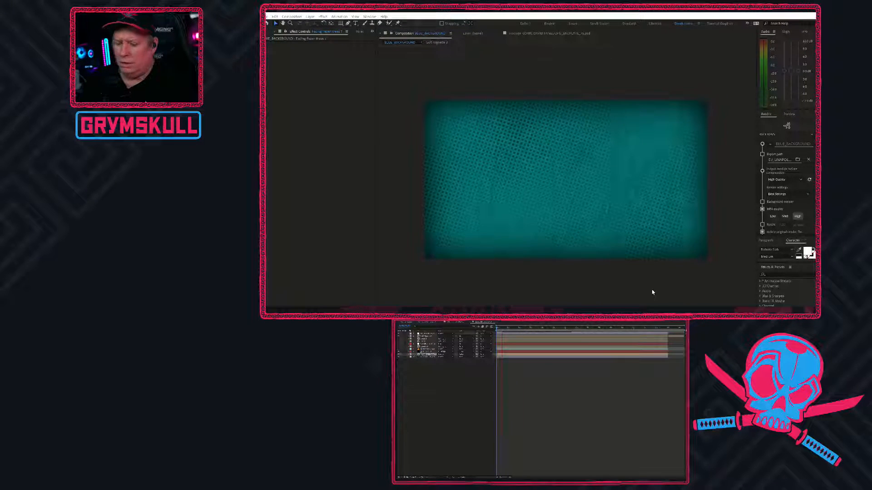
key(grave)
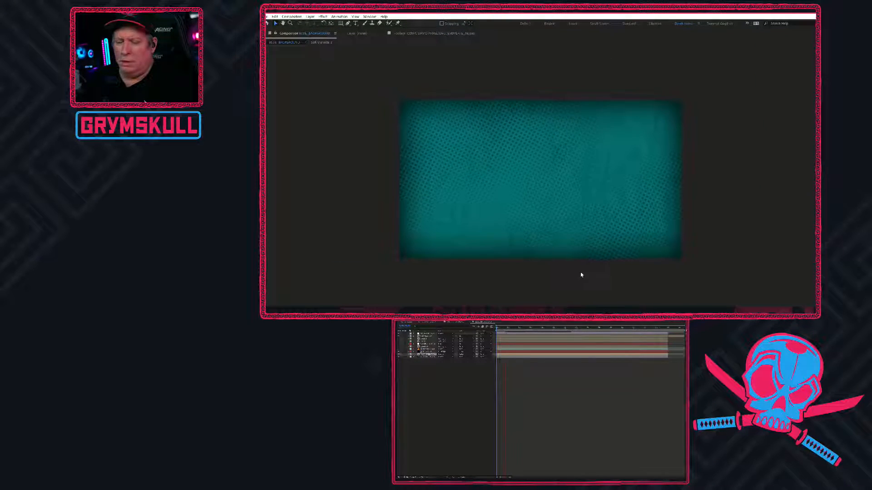
key(shift+slash)
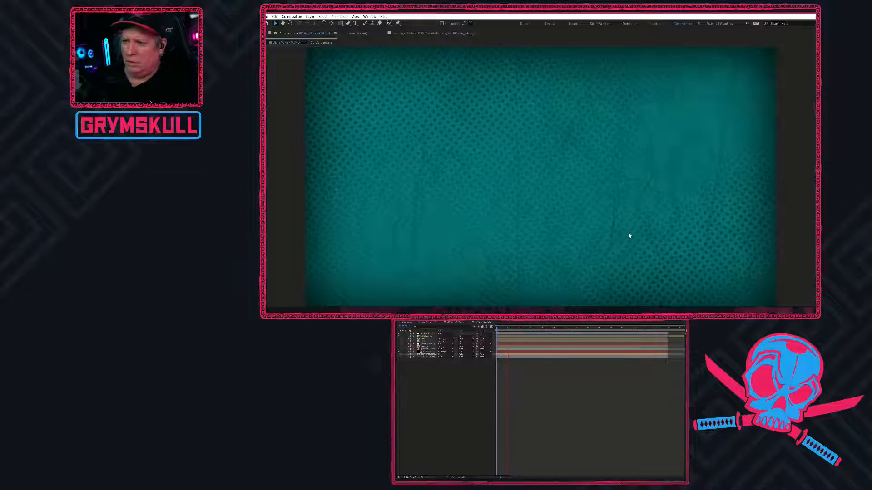
Try different visibility and blending settings on the bottom background and paper layers, and undo the last change.
click(399, 357)
click(466, 358)
click(465, 365)
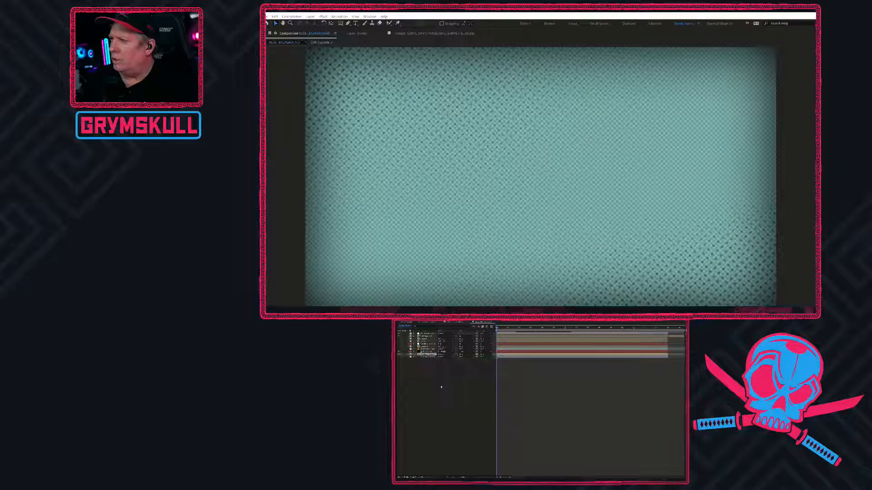
click(440, 387)
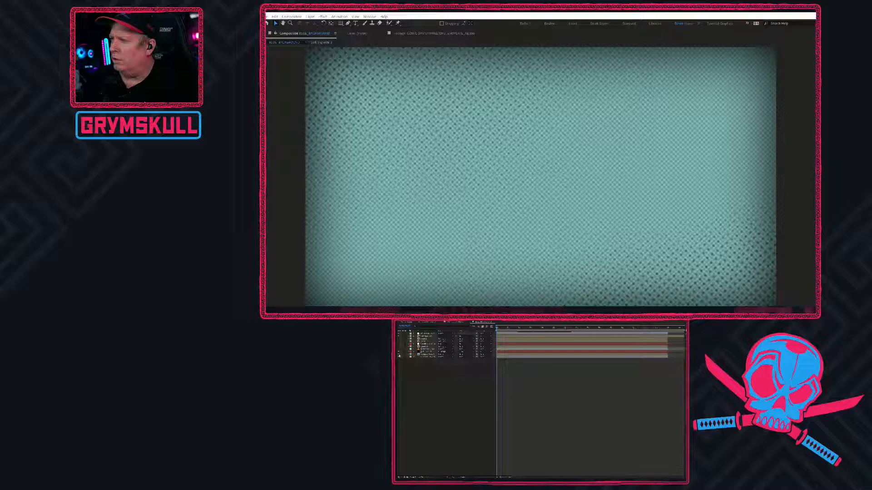
click(427, 355)
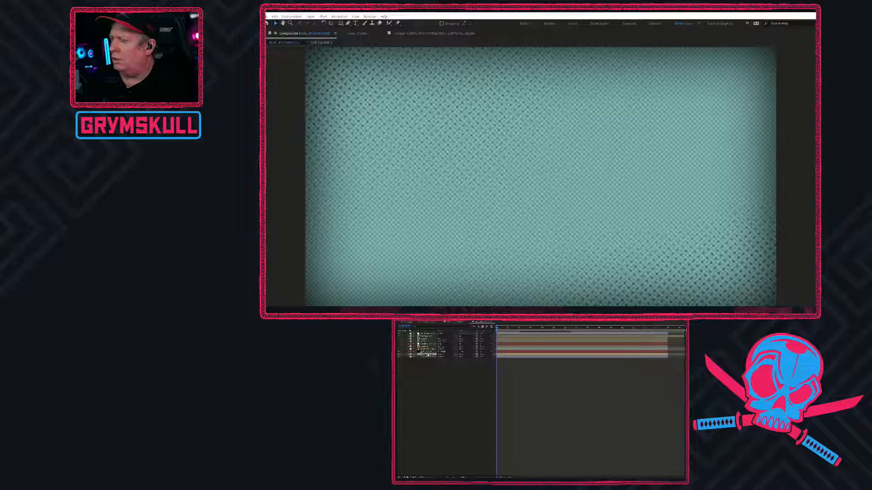
click(399, 356)
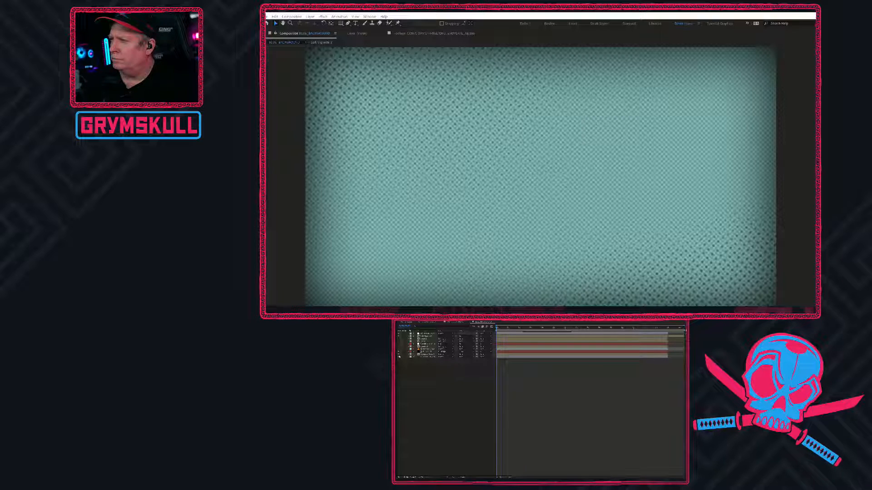
click(428, 355)
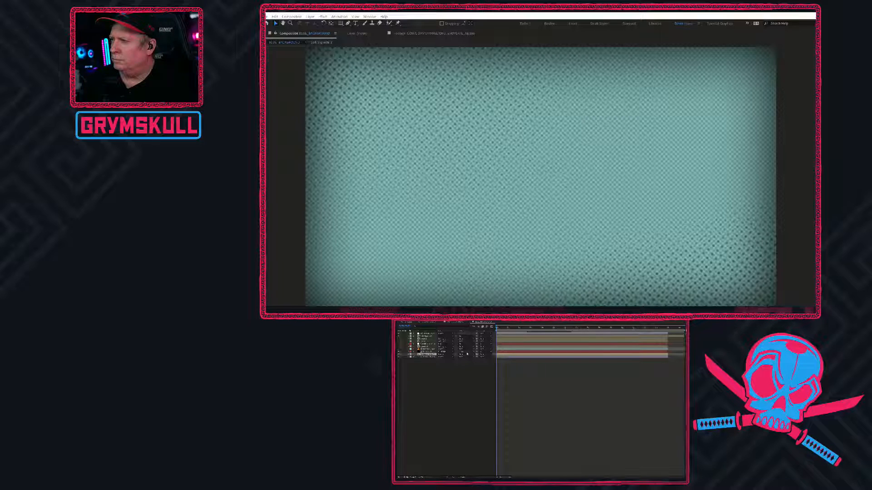
key(ctrl+z)
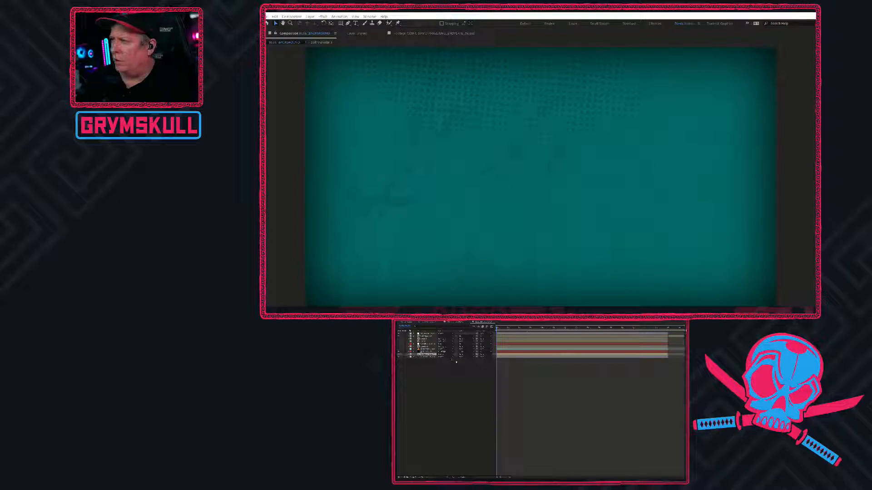
Hide the halftone dots layer and preview the paper texture's motion from the first frame.
drag(501, 330, 492, 331)
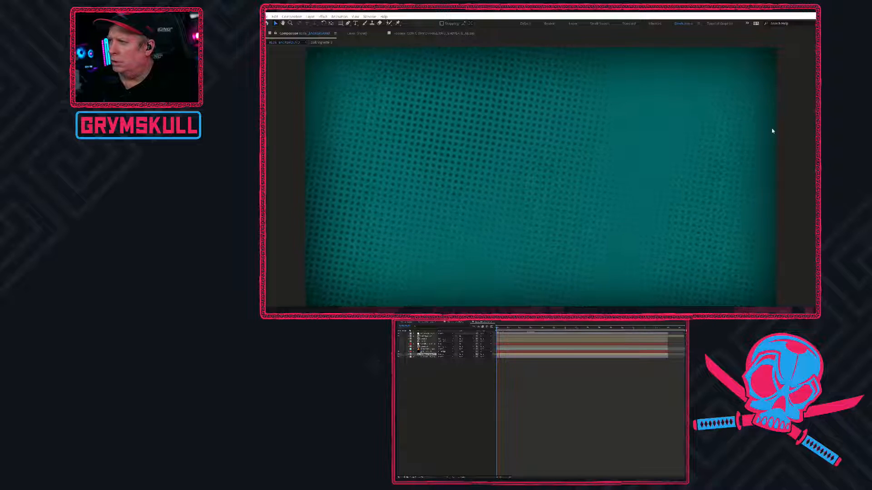
click(399, 352)
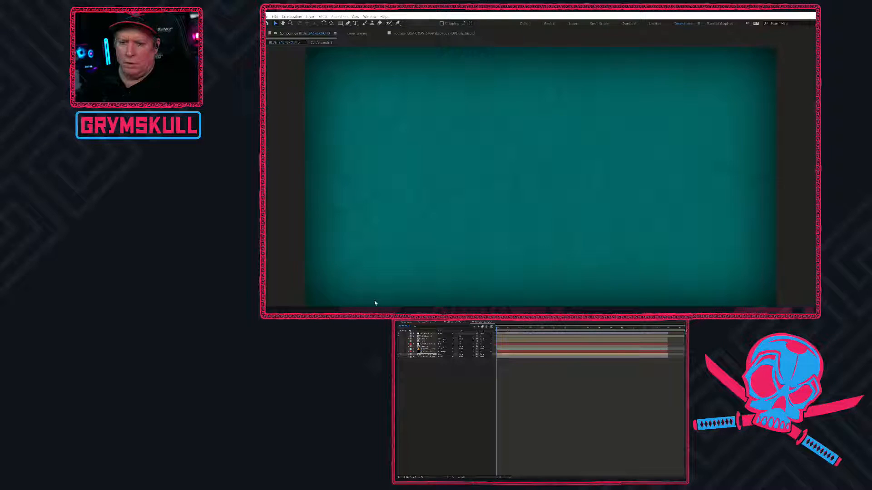
click(296, 310)
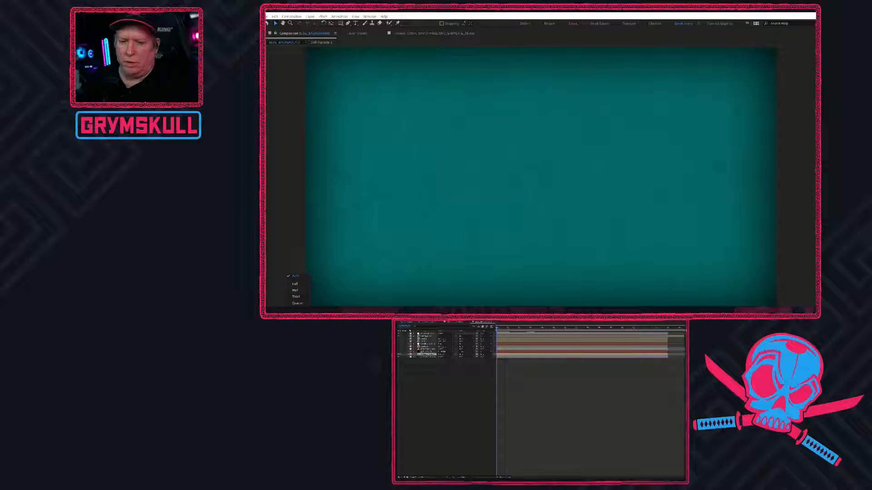
click(295, 237)
key(space)
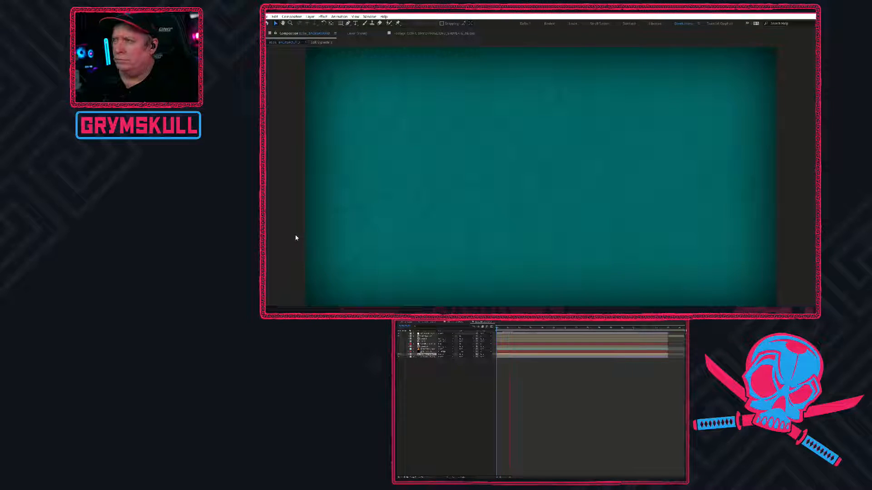
key(space)
key(space)
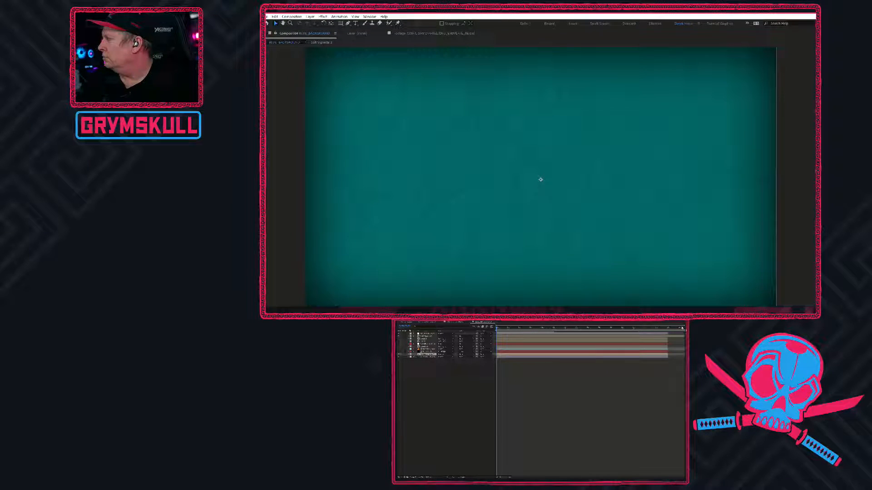
At the end of the layer bars, show the halftone dots again, check the speed lines, and hide them together with the dark vignette.
drag(683, 328, 668, 331)
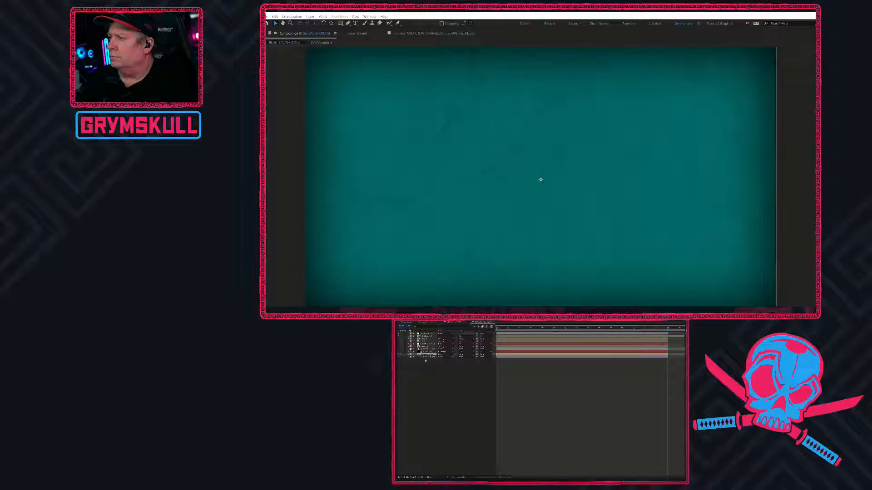
click(399, 352)
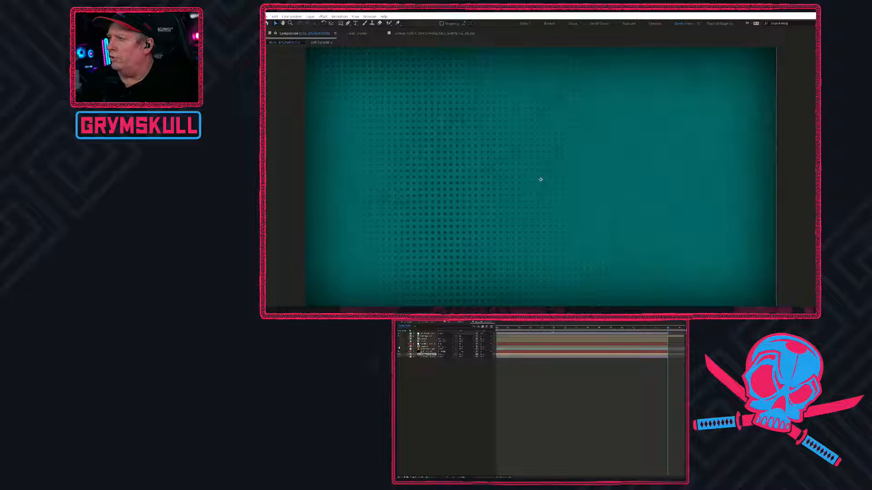
click(399, 346)
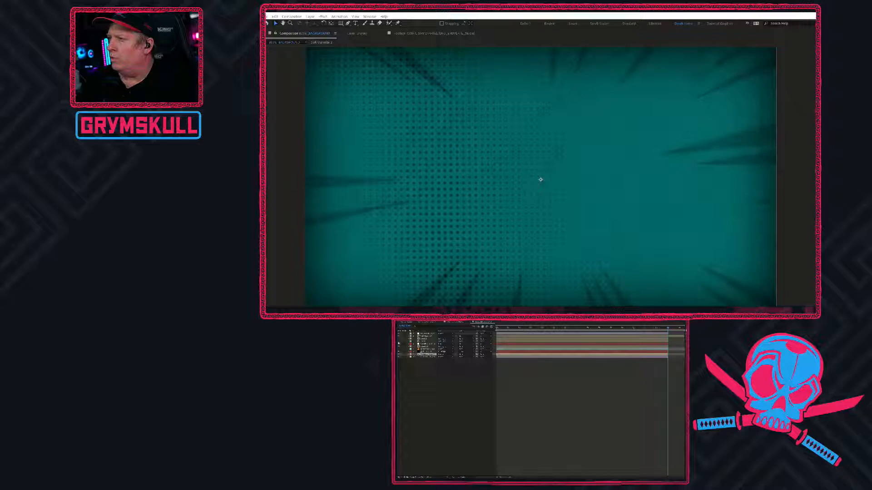
click(398, 345)
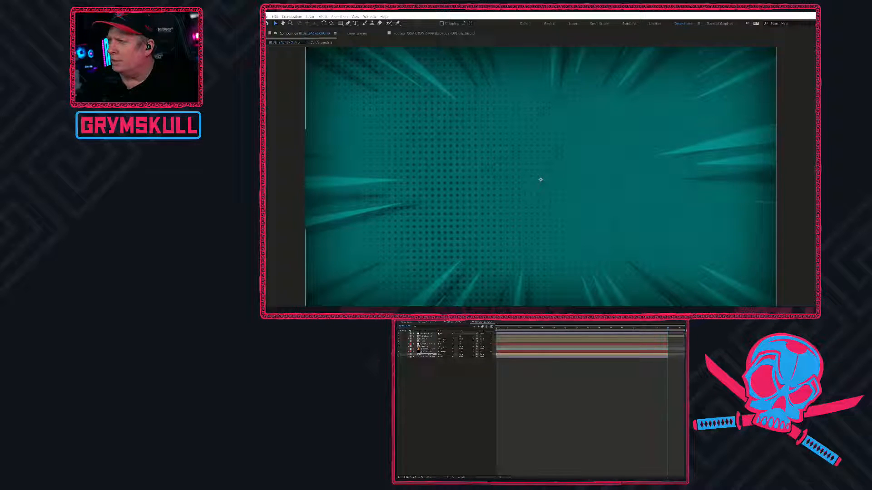
click(398, 347)
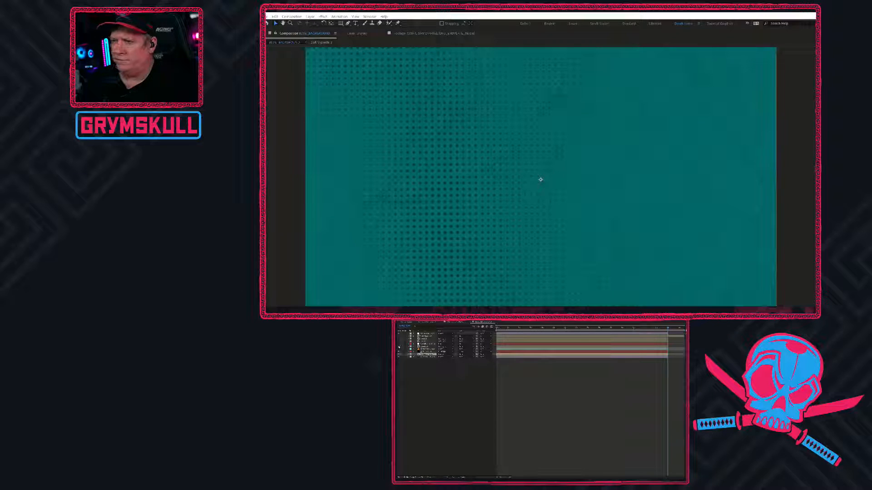
Fit the composition view smaller, restore the full panel layout, and bring up the list of project items.
click(421, 426)
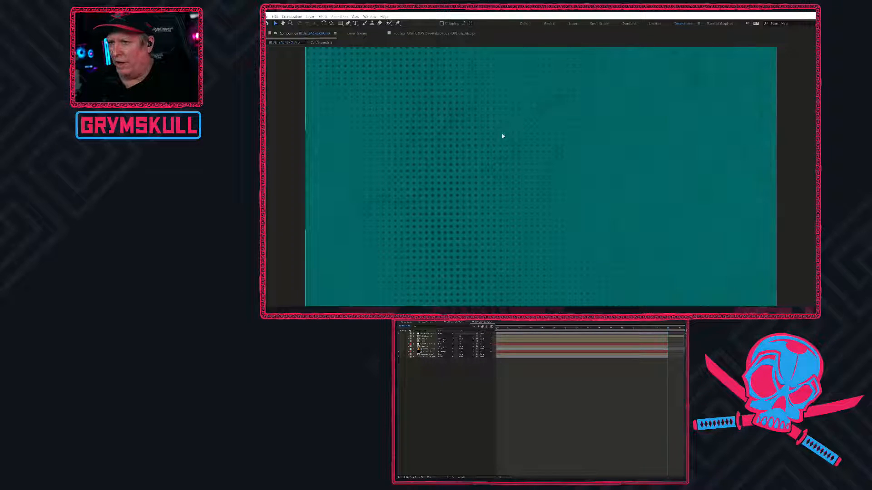
scroll(474, 167, down, 2)
click(306, 68)
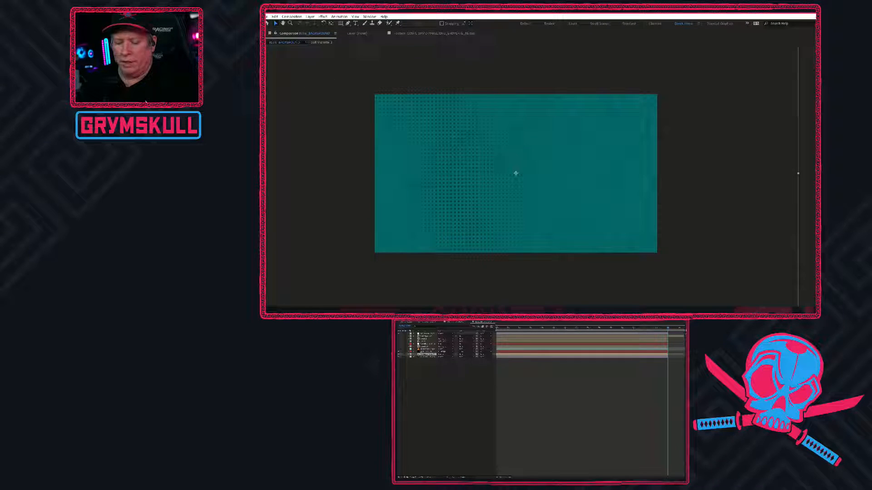
key(grave)
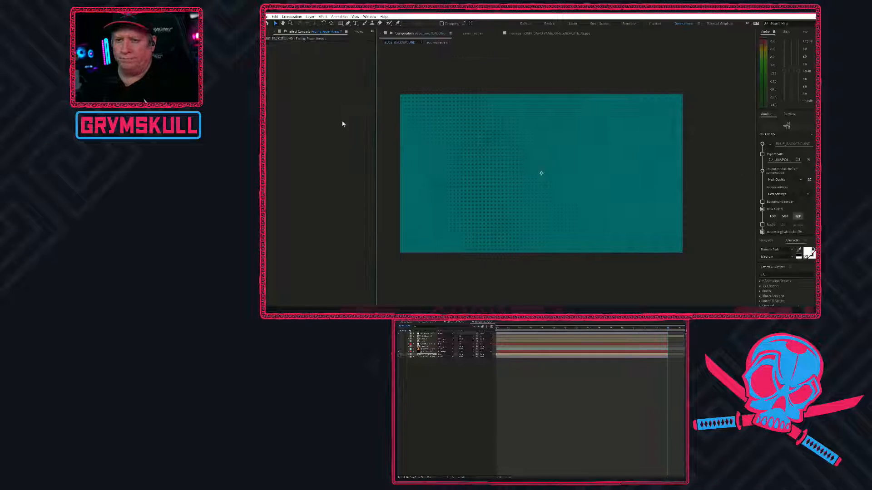
click(361, 32)
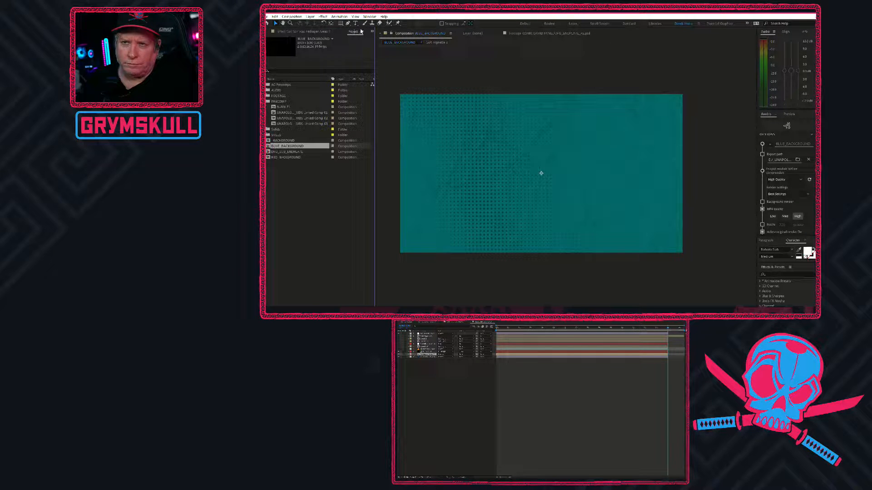
Import the white sunburst cartoon comic background clip from the project's FOOTAGE > BACKGROUNDS folder.
double_click(327, 203)
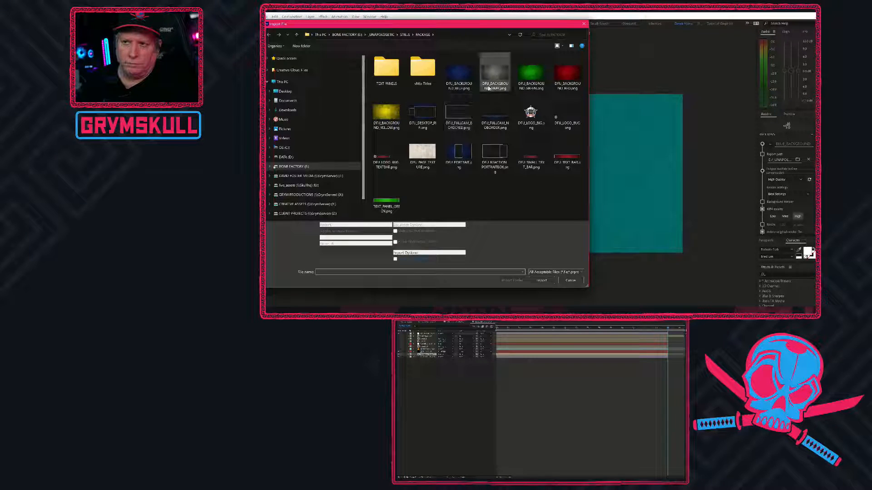
click(468, 113)
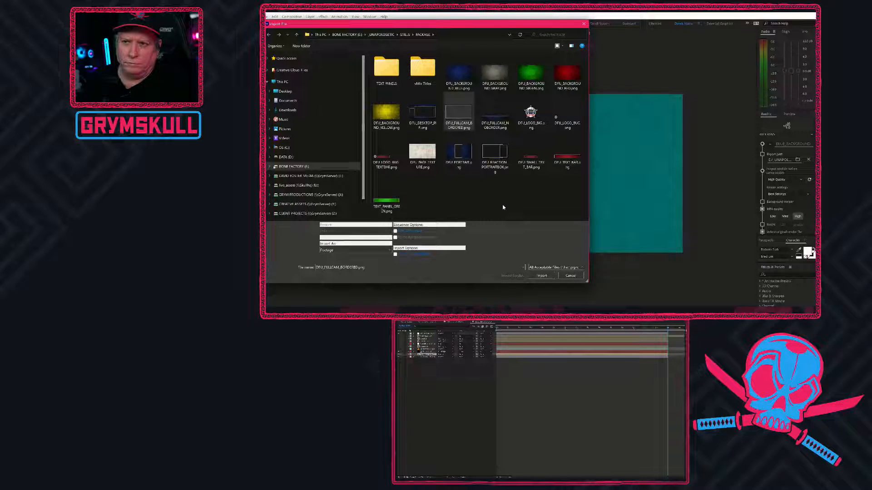
click(384, 34)
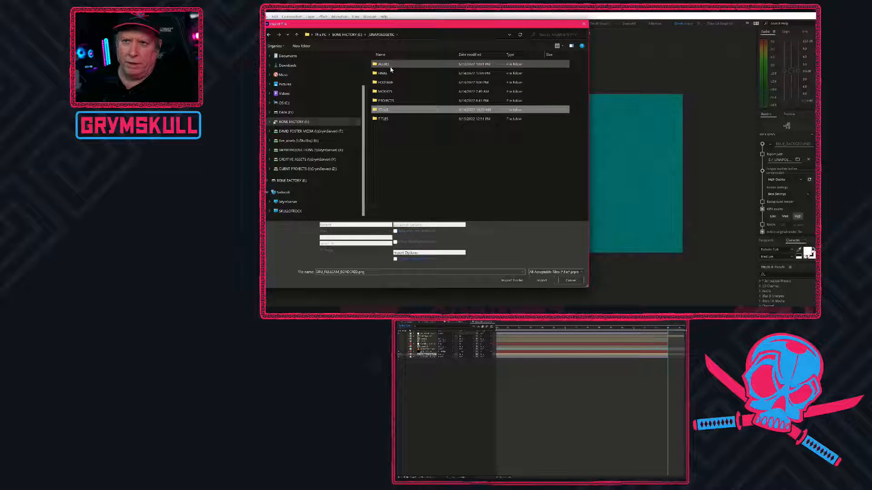
double_click(391, 83)
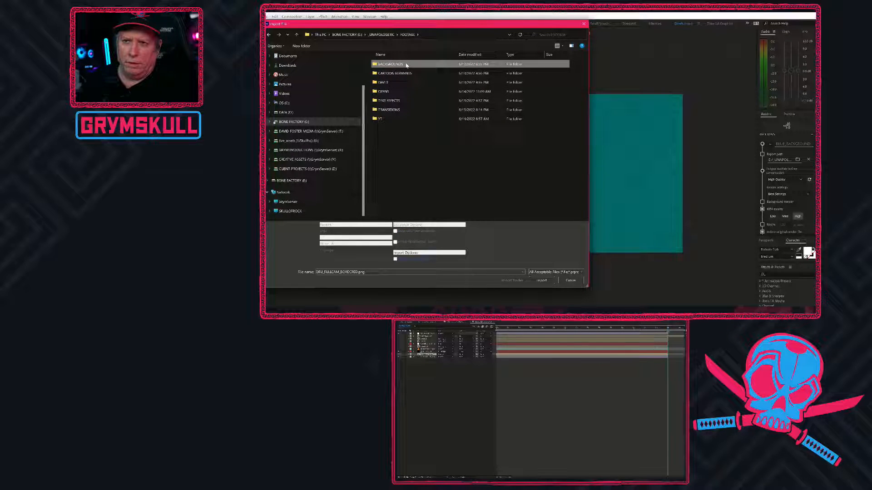
double_click(401, 64)
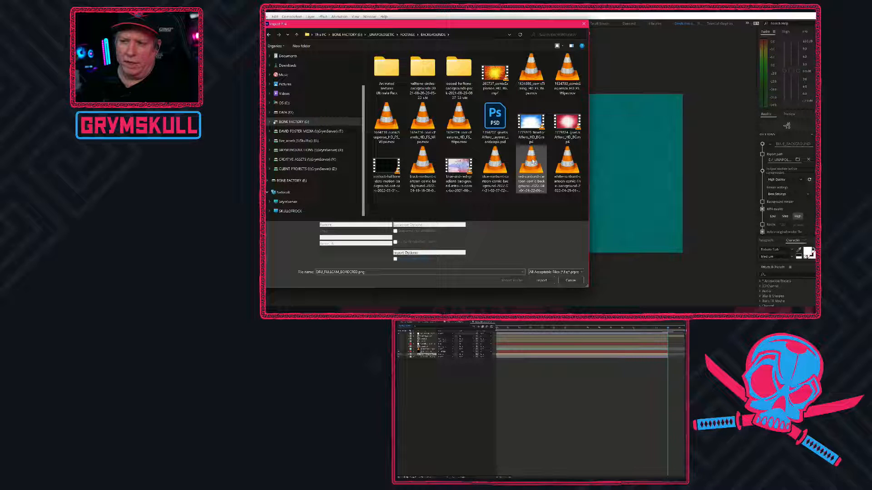
click(568, 166)
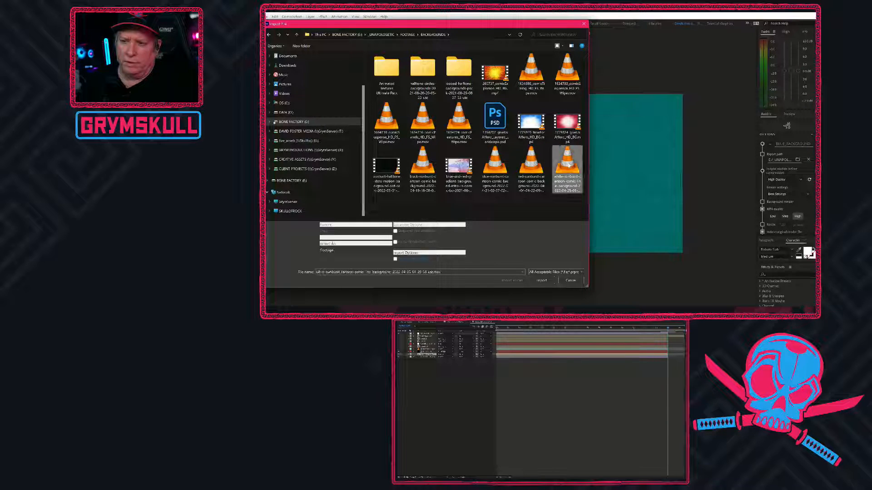
click(542, 280)
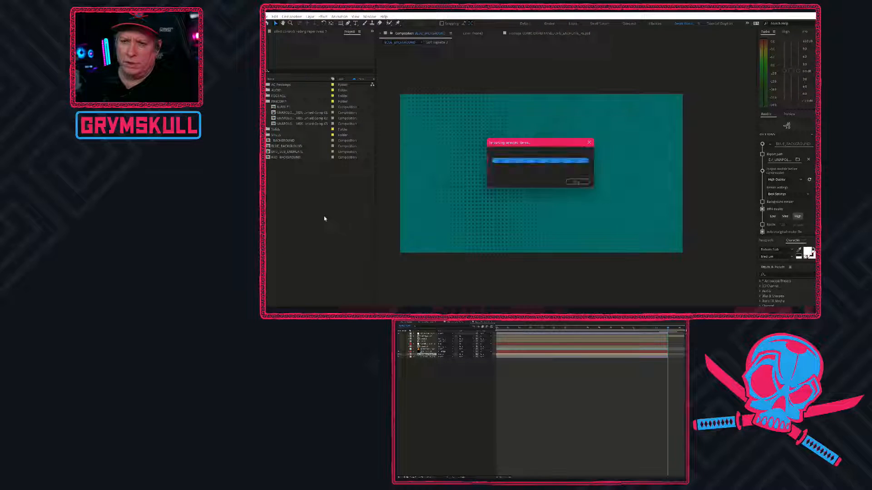
Add the sunburst clip among the lower layers of BLUE_BACKGROUND and trim the composition to the work area.
drag(292, 164, 431, 361)
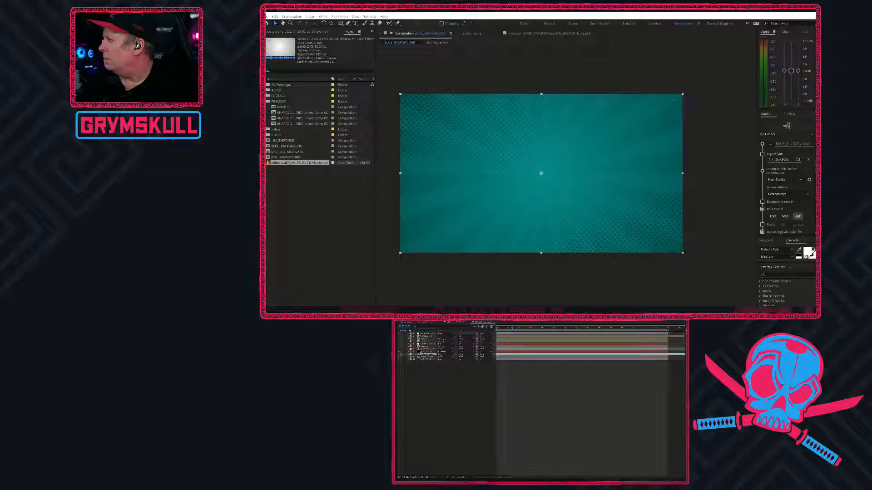
right_click(662, 330)
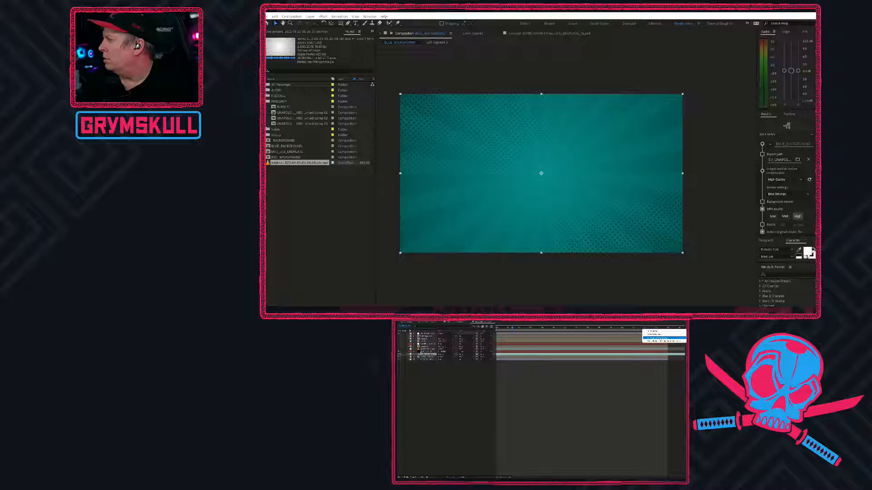
click(658, 338)
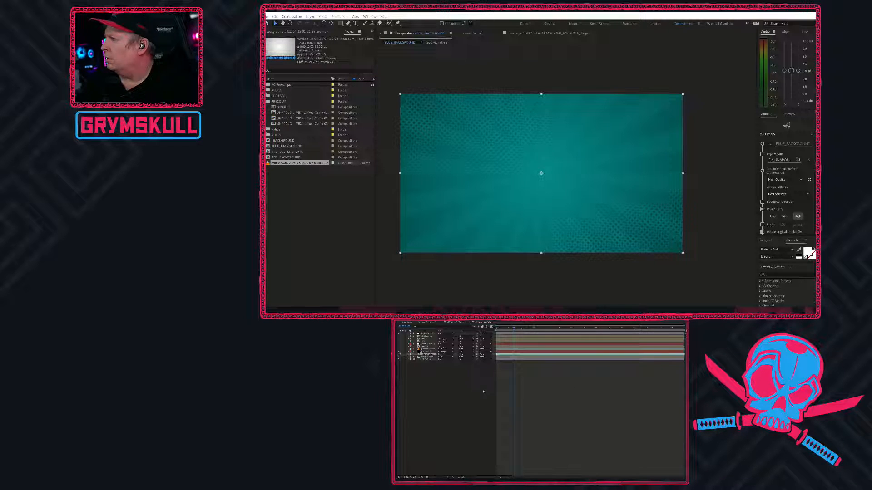
Check the sunburst over time and give its layer a darkening blending mode.
drag(498, 329, 554, 327)
click(440, 399)
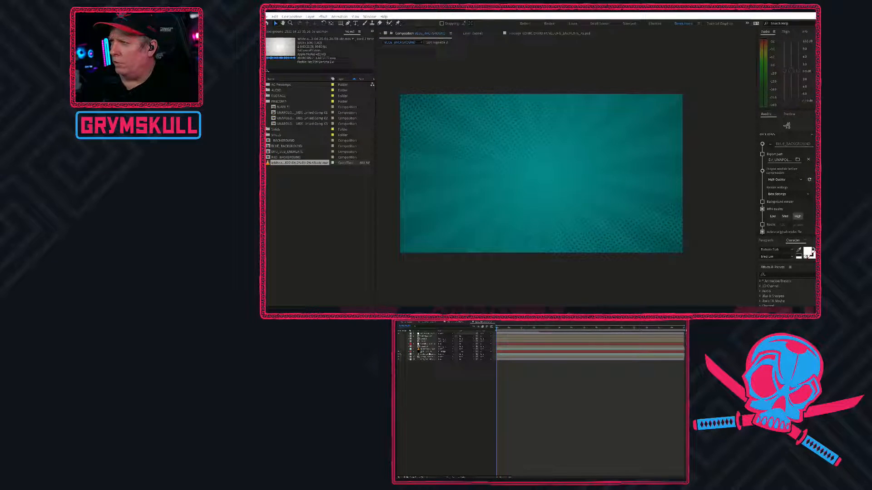
click(415, 355)
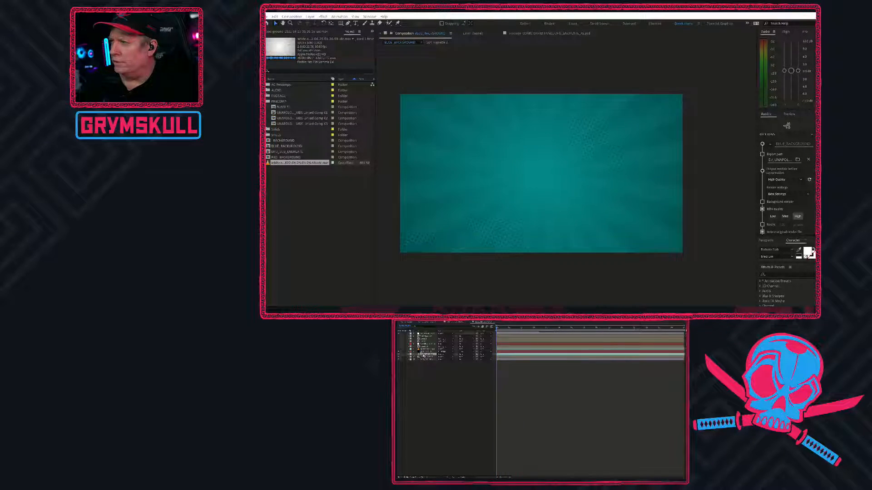
right_click(445, 350)
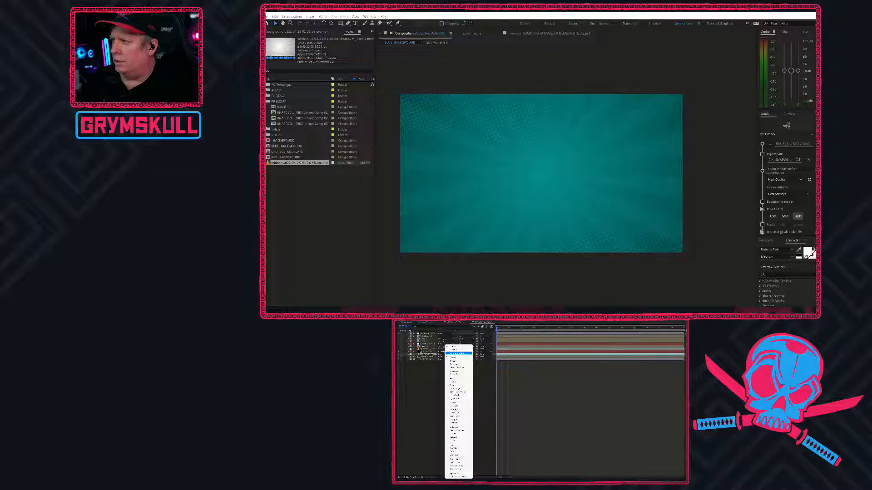
click(447, 362)
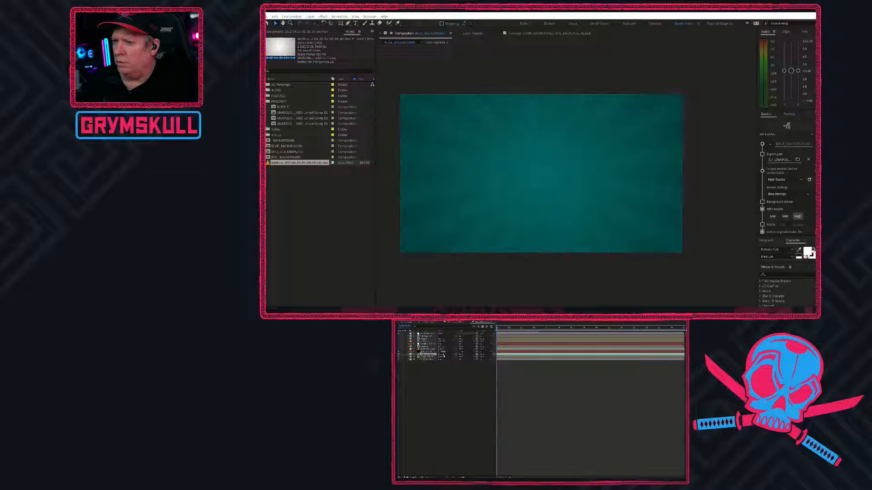
Preview the darkened sunburst background in motion and select the black solid that forms the halftone dots.
click(437, 412)
key(space)
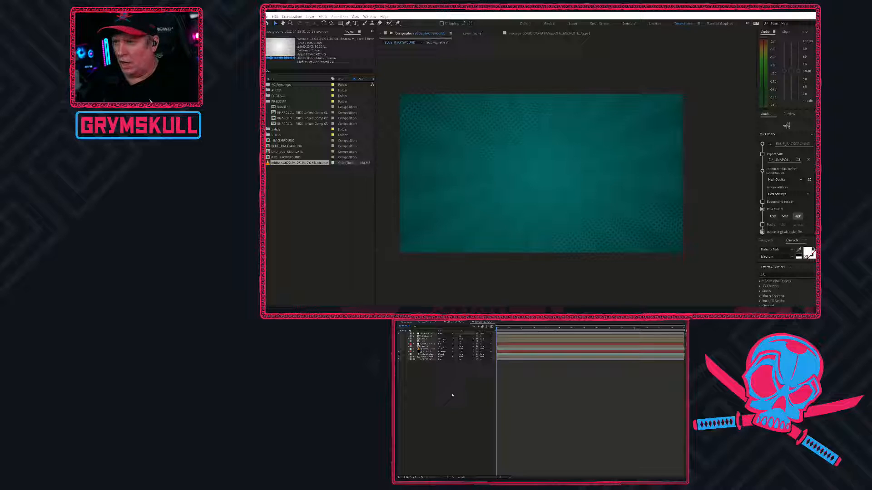
click(432, 351)
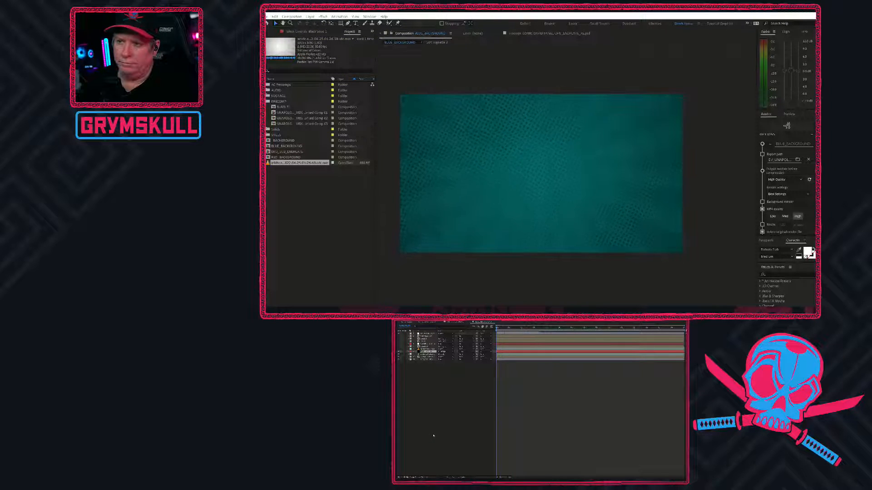
key(space)
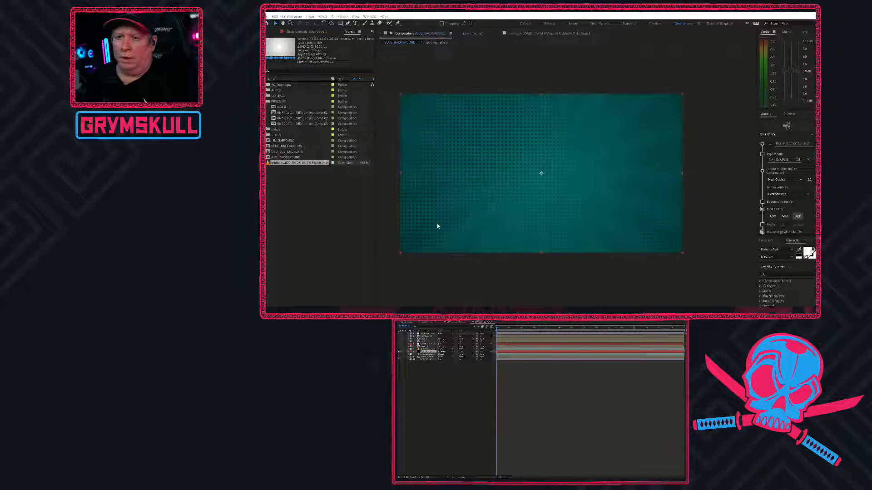
Import the black-and-white halftone clip from the halftone circles backgrounds folder.
click(310, 250)
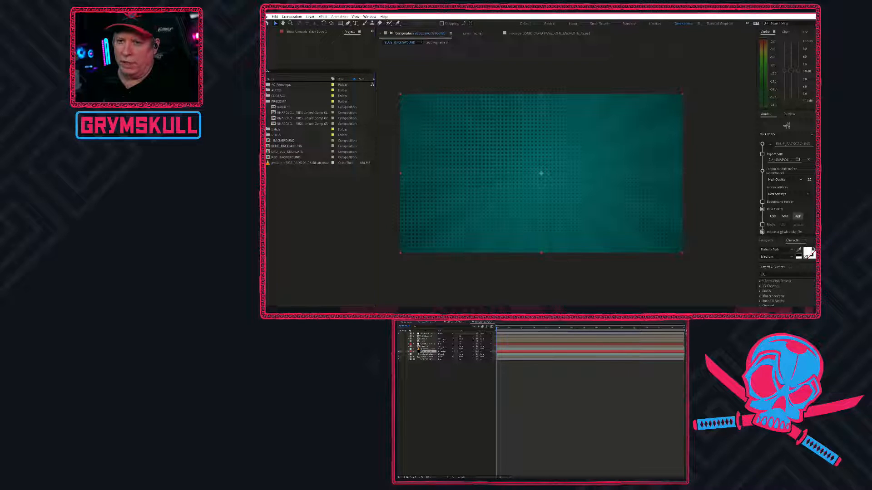
key(ctrl+i)
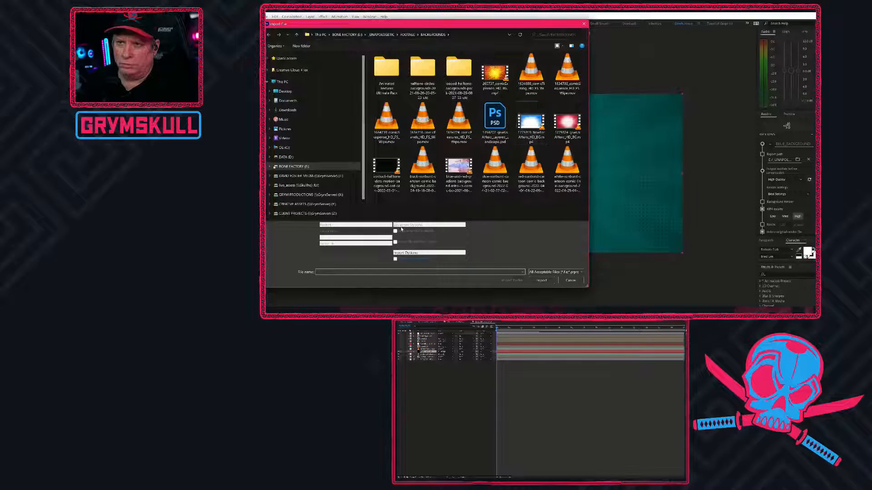
double_click(433, 69)
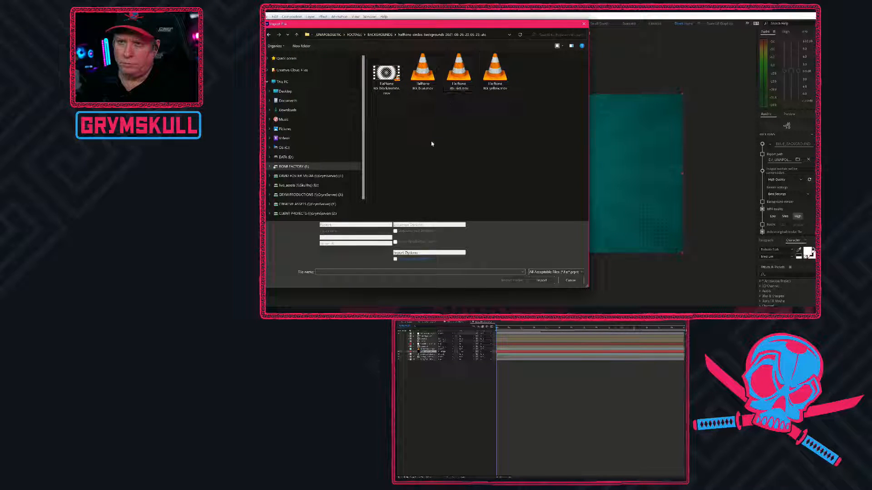
click(387, 74)
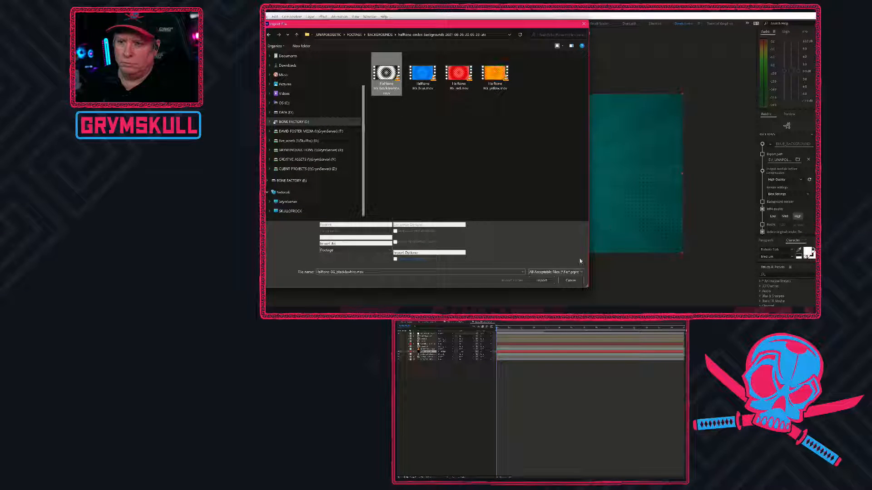
click(543, 280)
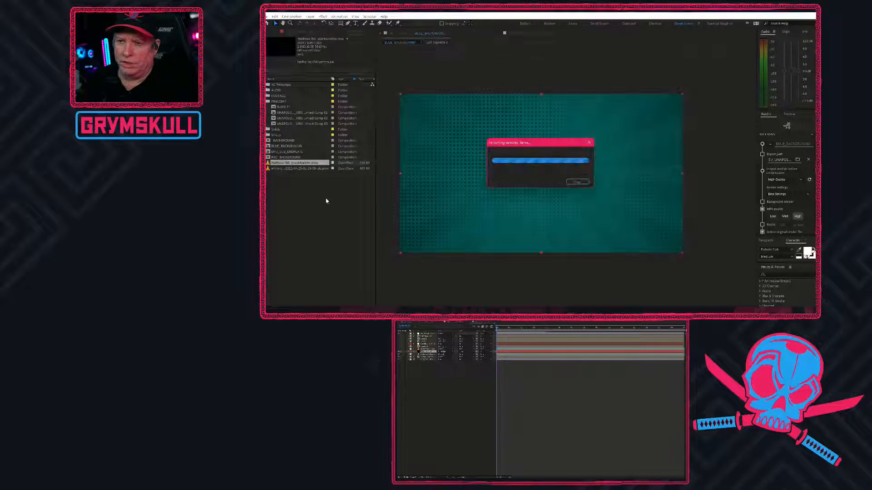
Replace the footage of the halftone layer above the black solid with the imported black-and-white halftone clip.
drag(291, 163, 584, 147)
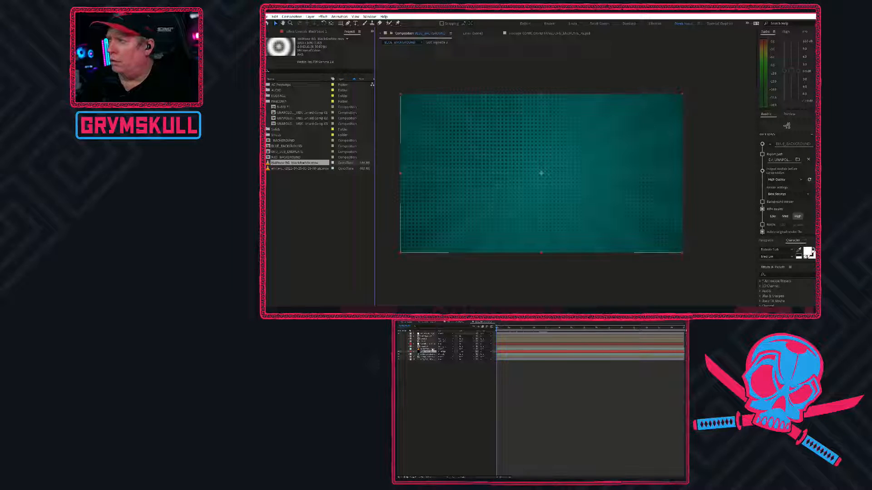
click(676, 161)
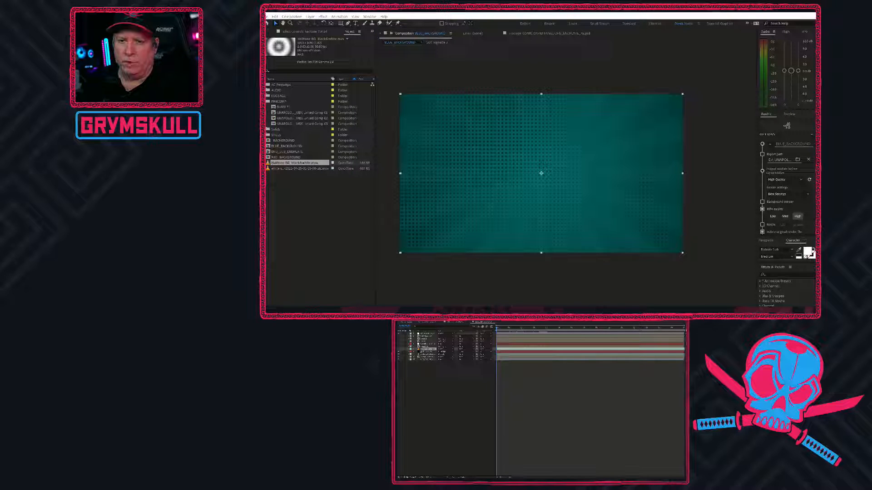
click(303, 163)
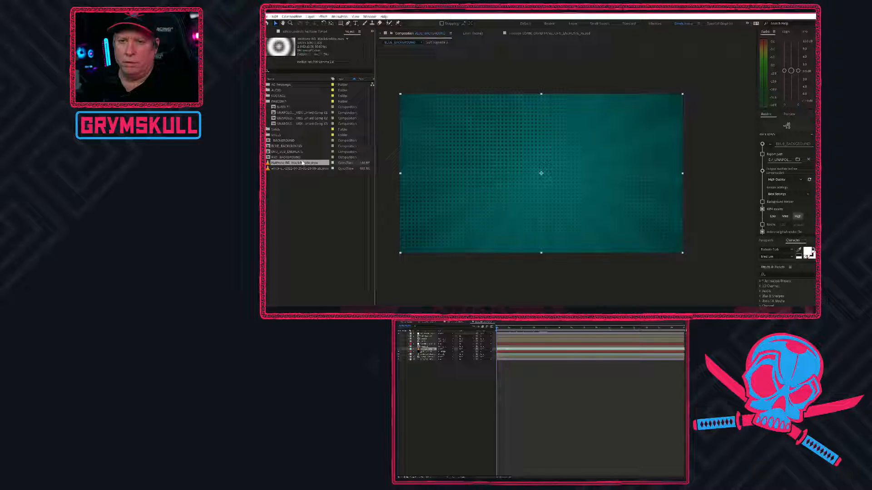
drag(303, 164, 432, 351)
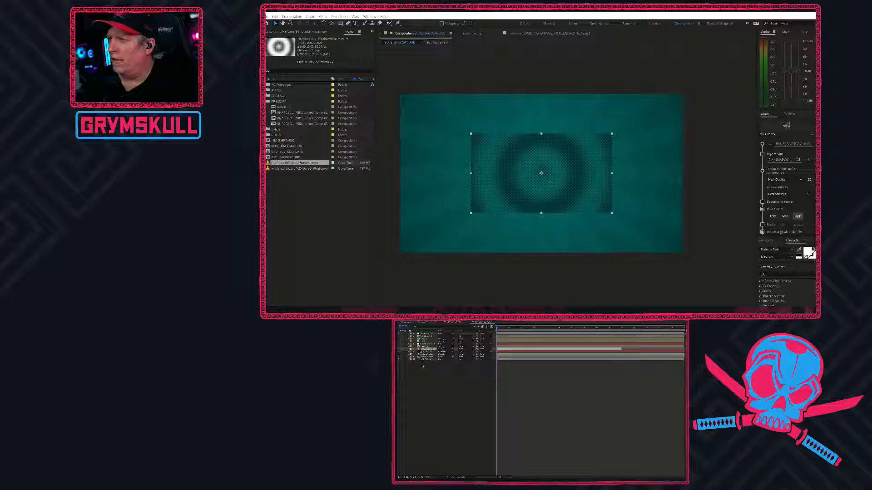
Set the replaced halftone layer's scale to 100% and choose another blending mode for the halftone effect.
key(s)
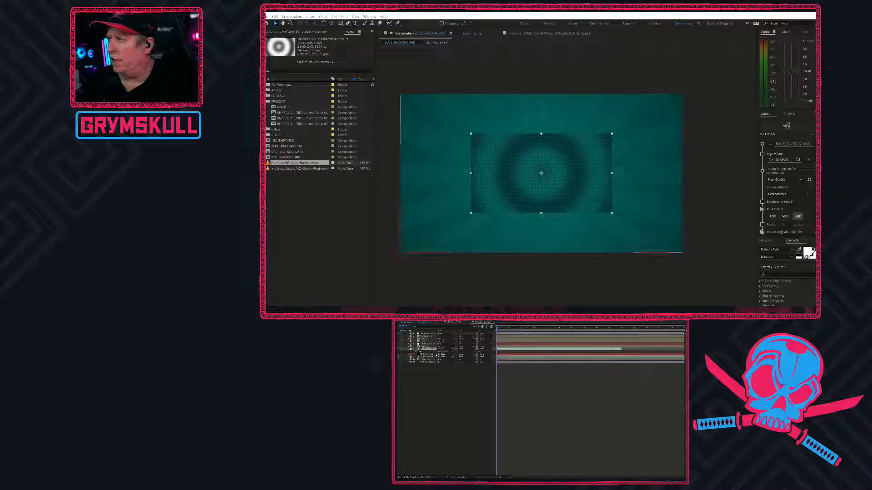
click(446, 352)
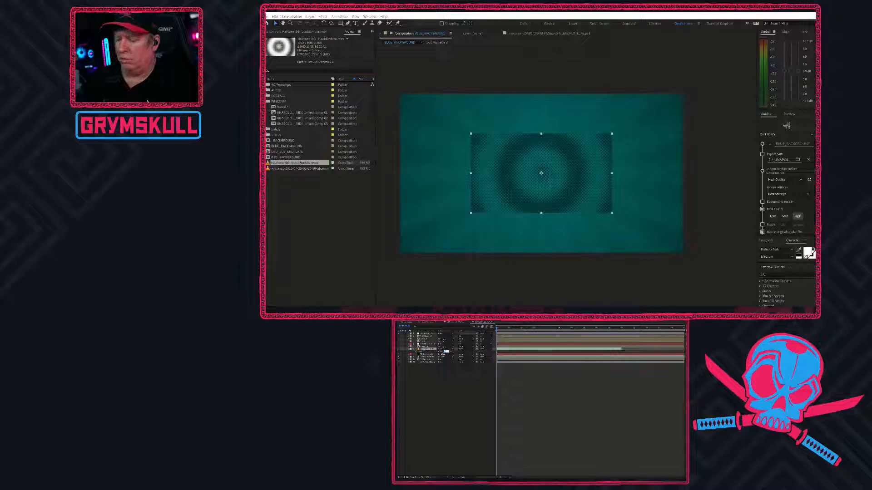
text(100)
key(Return)
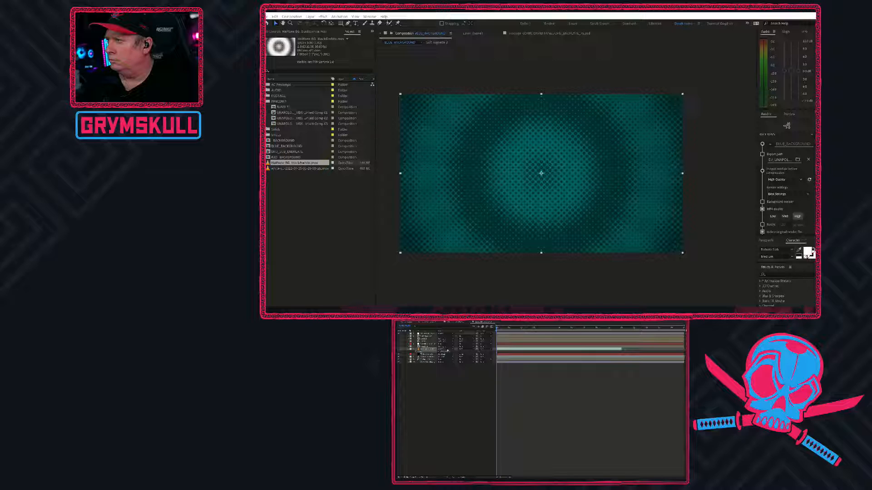
right_click(448, 351)
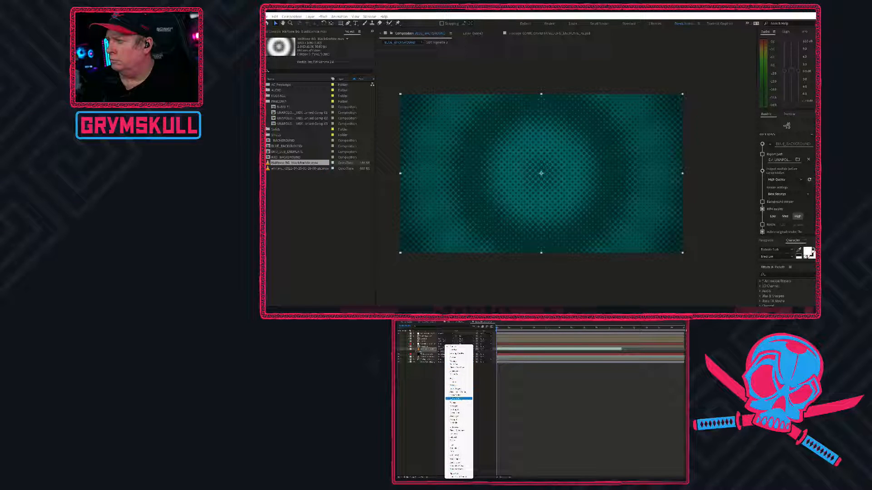
click(460, 405)
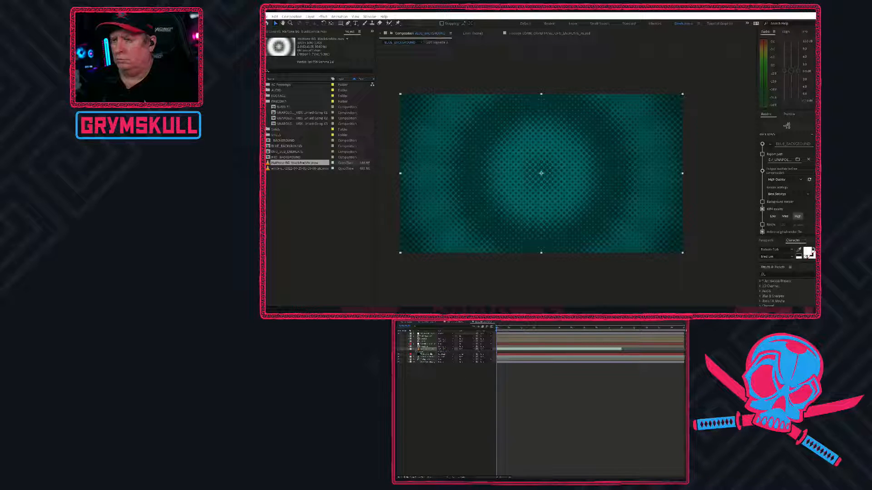
Lower the circular halftone layer's opacity and turn off the layer's visibility.
drag(438, 353, 433, 352)
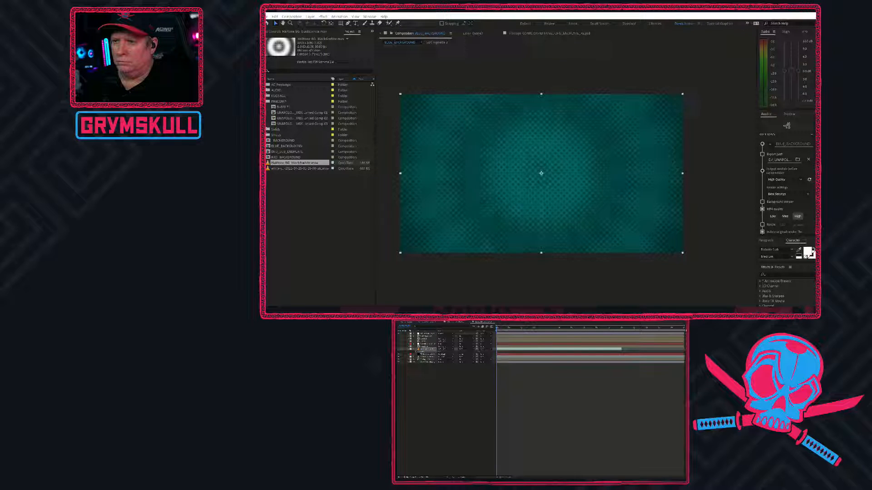
click(398, 349)
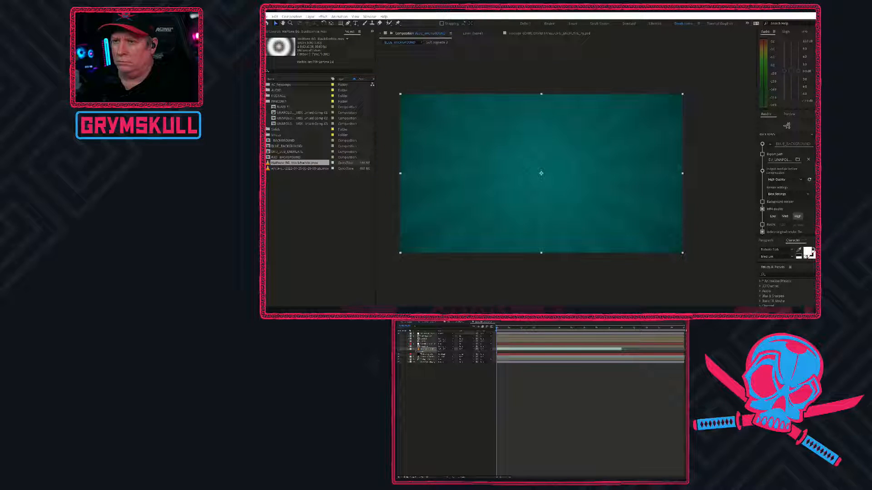
click(483, 424)
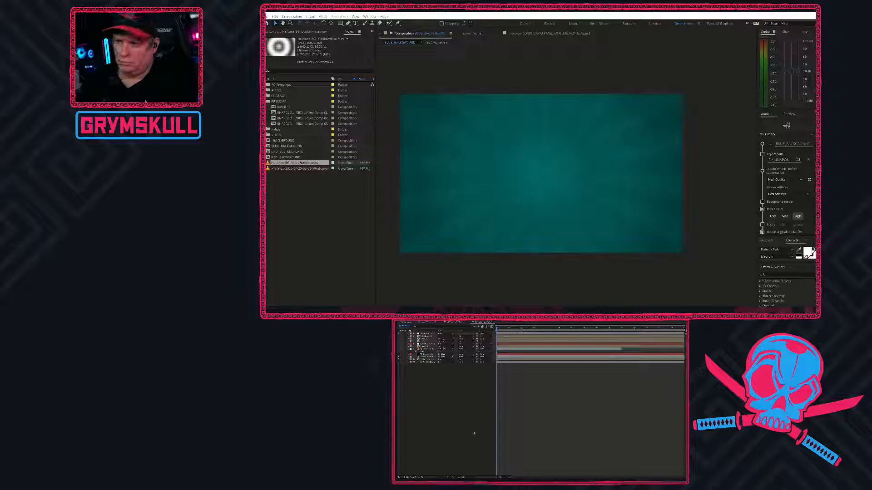
Preview the teal sunburst background in motion without the halftone and save the project.
key(space)
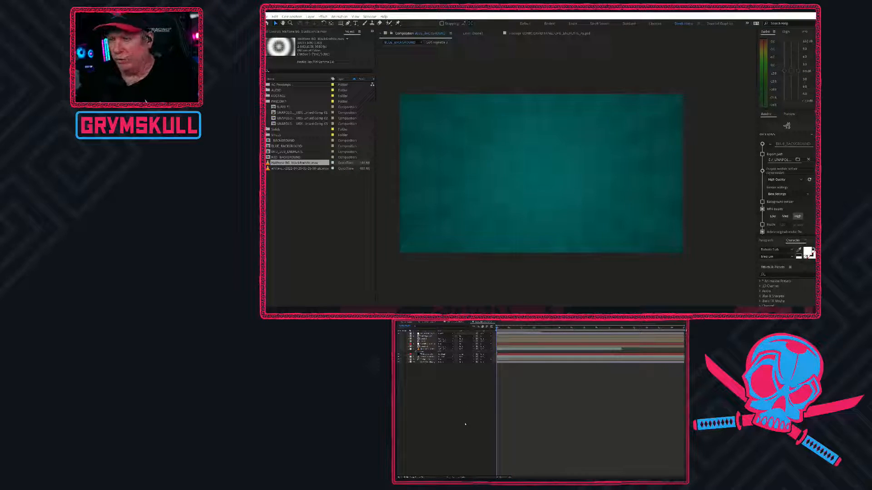
key(space)
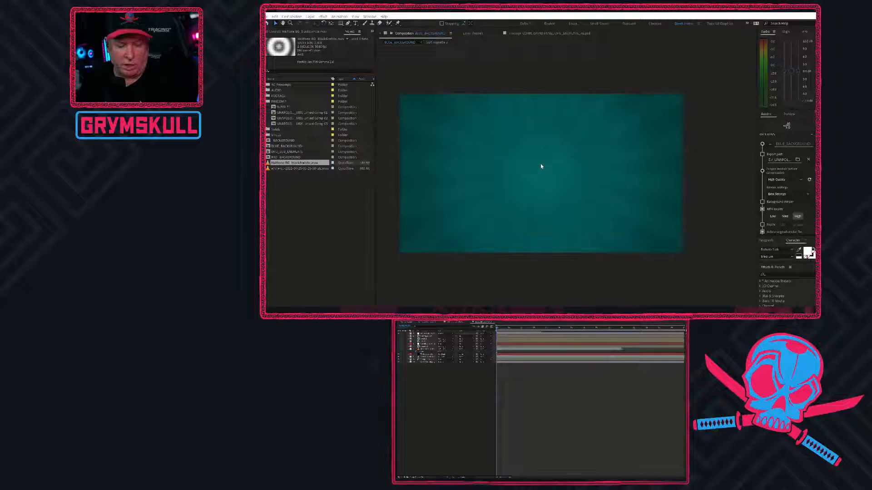
key(space)
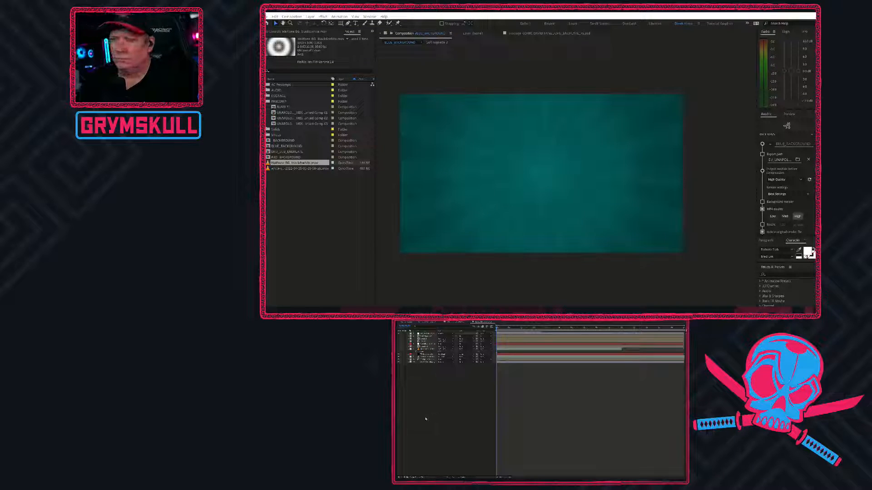
key(ctrl+s)
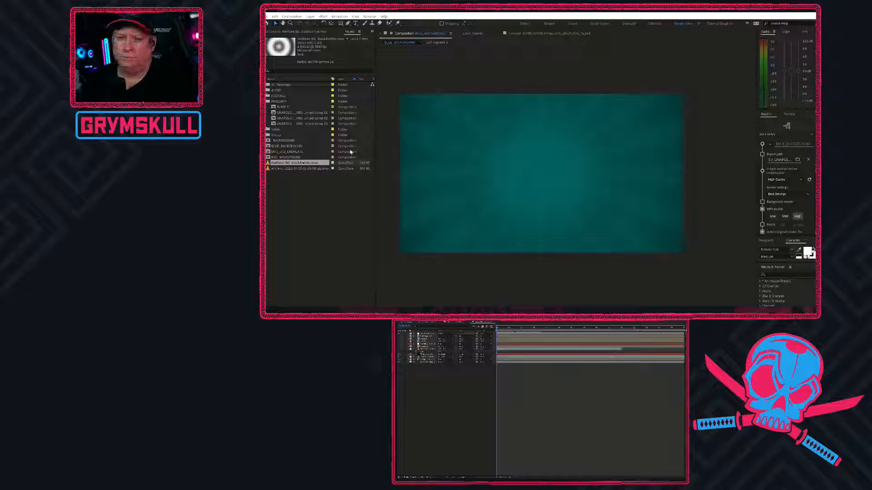
Rename the BLUE_BACKGROUND composition as SEAGREEN_BACKGROUND.
click(313, 214)
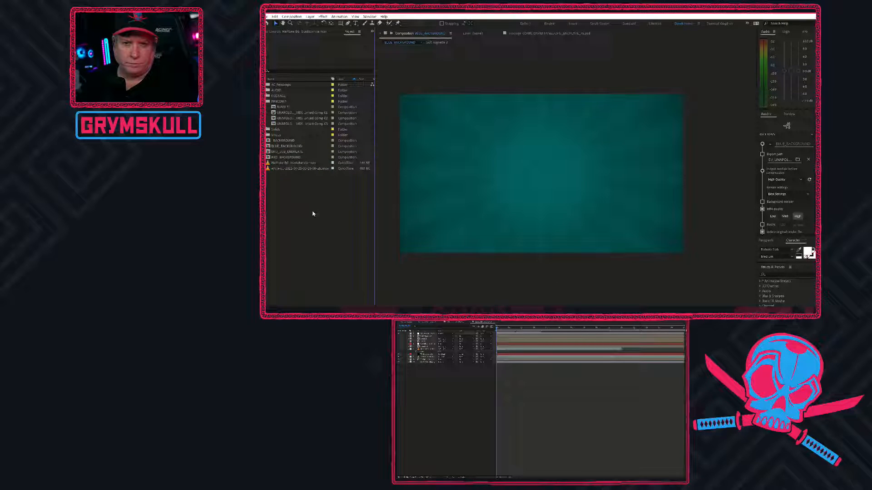
click(294, 157)
drag(293, 157, 295, 148)
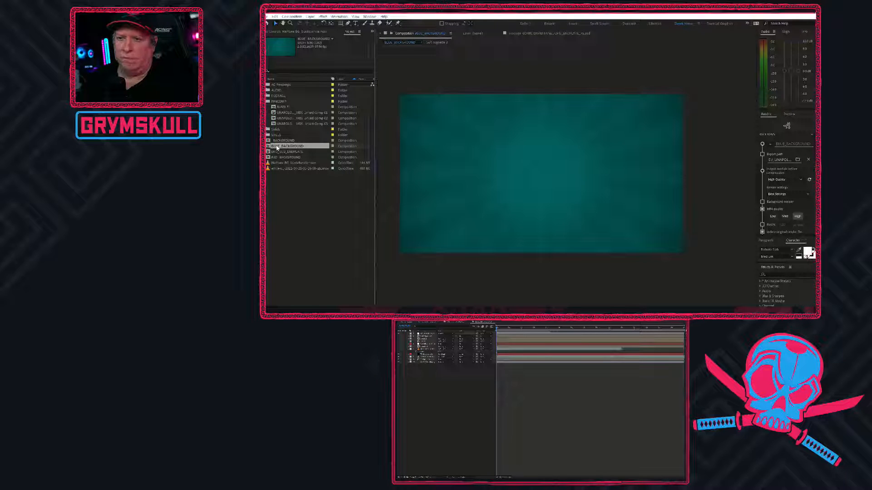
key(Return)
key(Home)
key(Delete)
key(Delete)
key(Delete)
key(Delete)
text(SEAGREE)
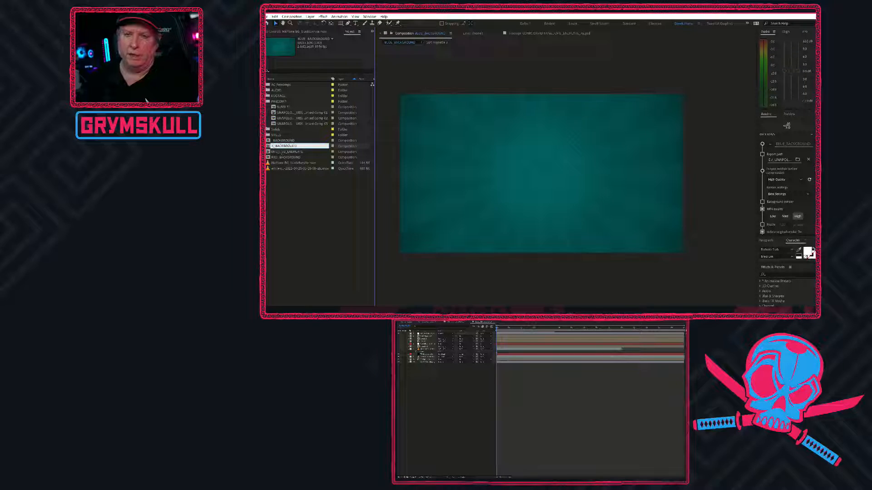
text(N)
key(Return)
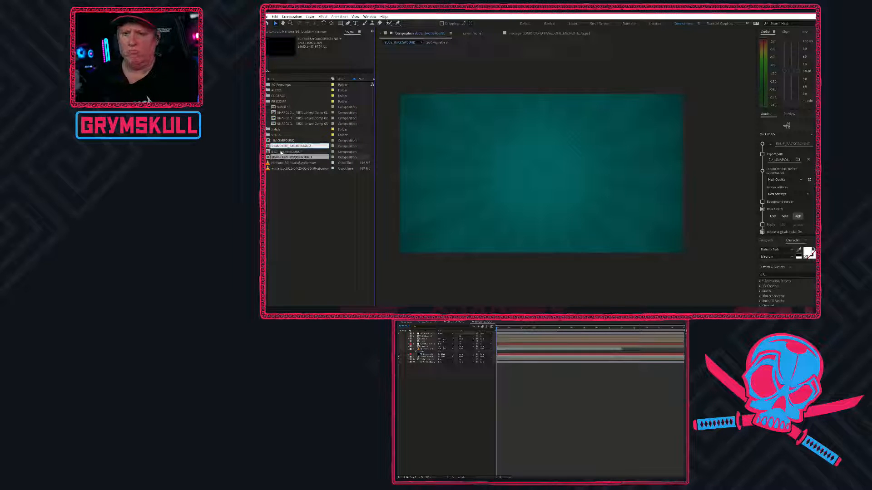
Rename the SEAGREEN_BACKGROUND composition as TEAL_BACKGROUND.
click(294, 184)
click(289, 152)
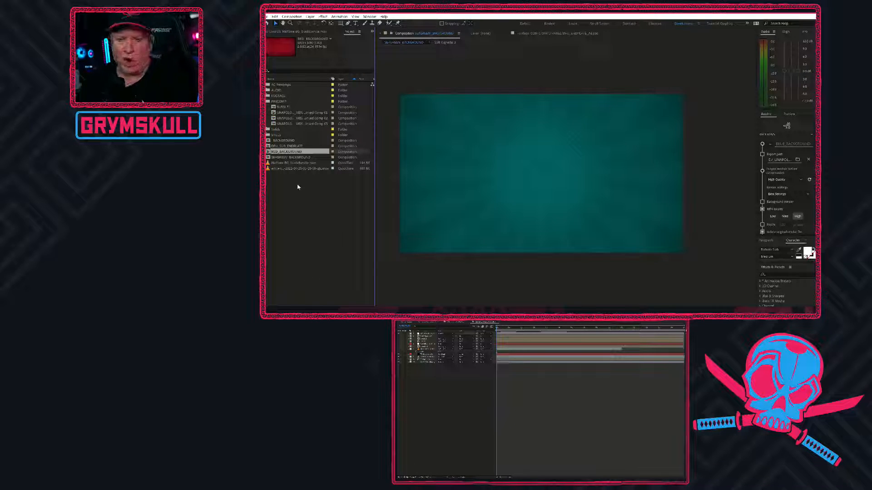
click(280, 158)
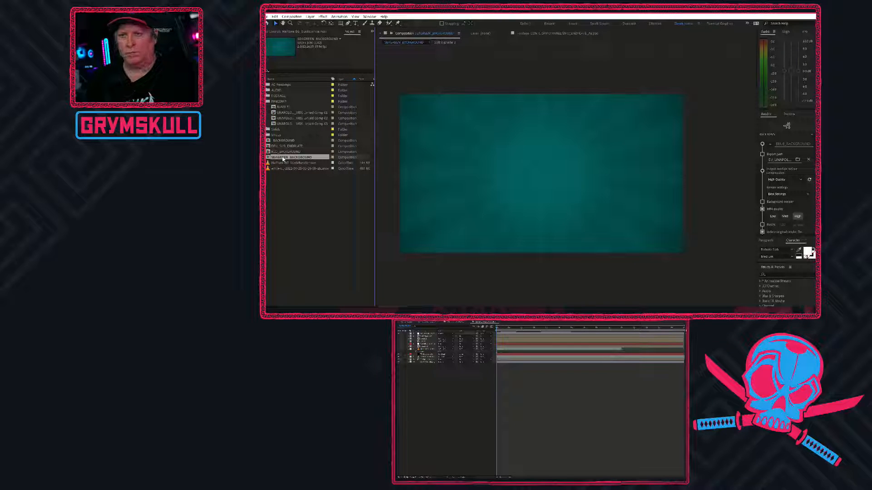
key(Return)
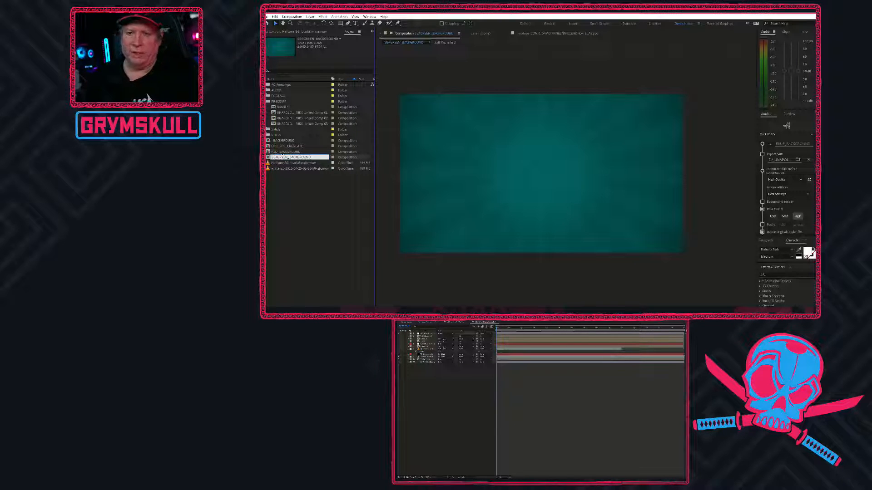
key(Home)
key(Delete)
key(Delete)
key(Delete)
key(Delete)
key(Delete)
key(Delete)
key(Delete)
key(Delete)
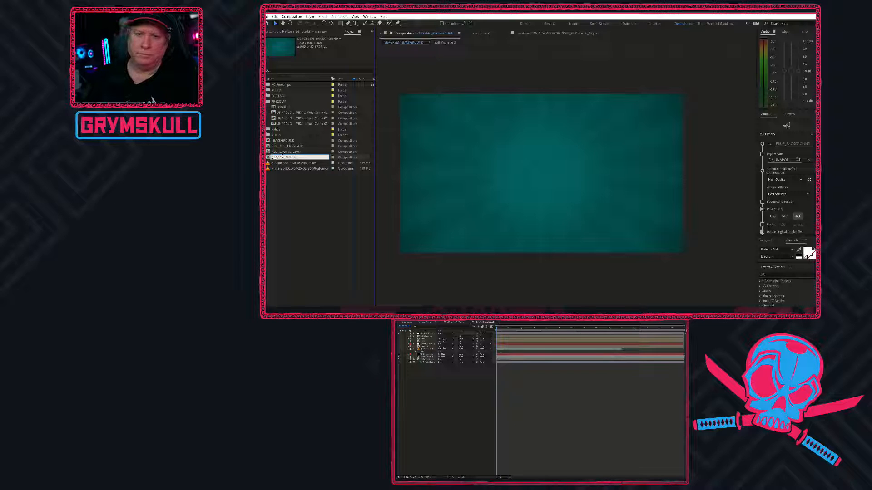
text(TEAL)
key(Return)
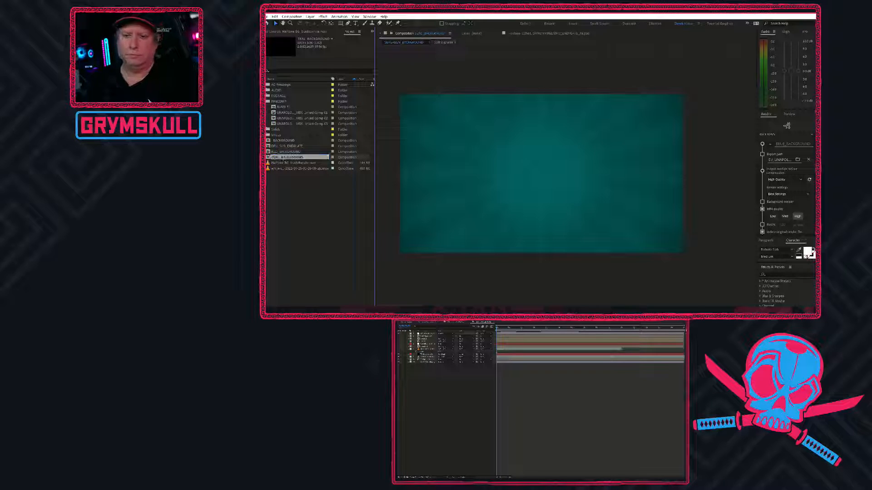
click(296, 202)
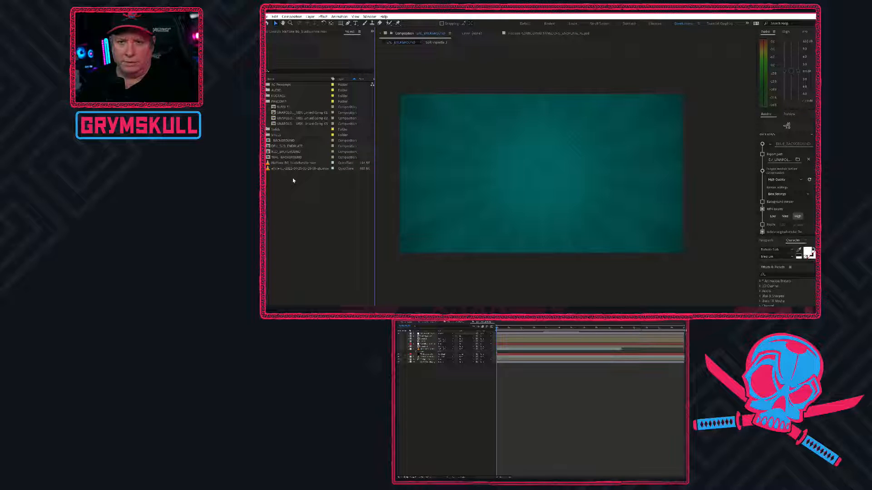
click(293, 157)
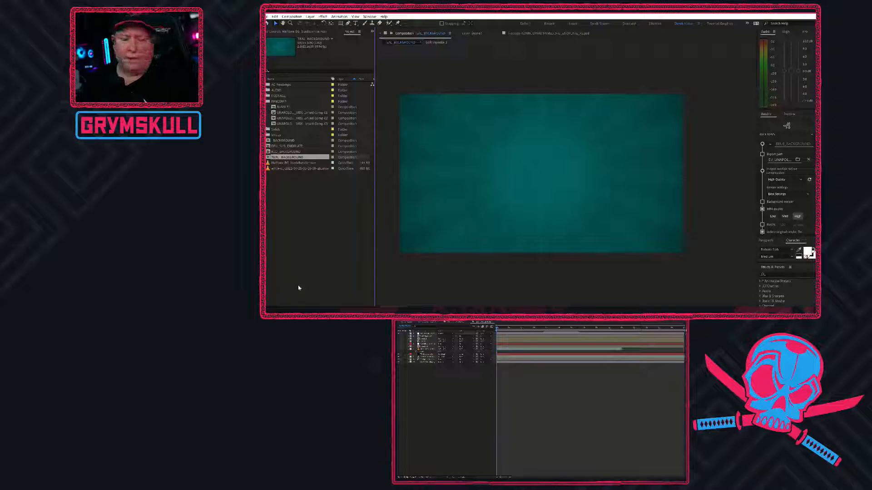
right_click(318, 232)
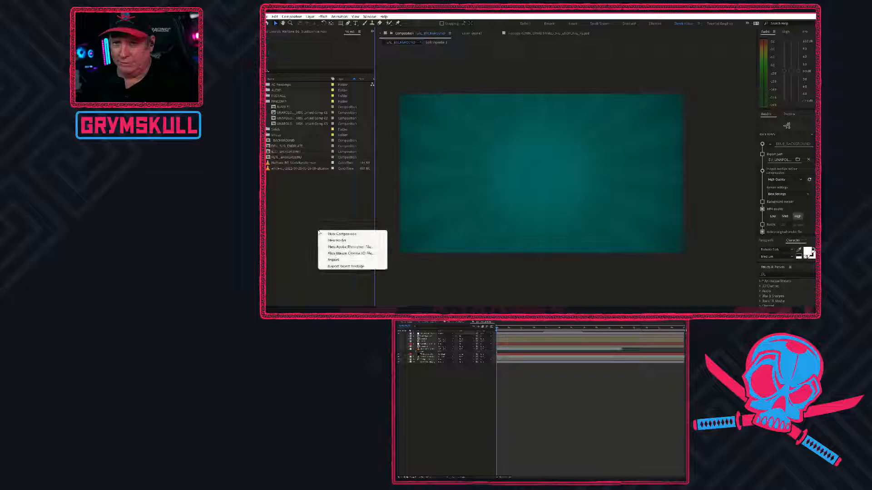
click(311, 219)
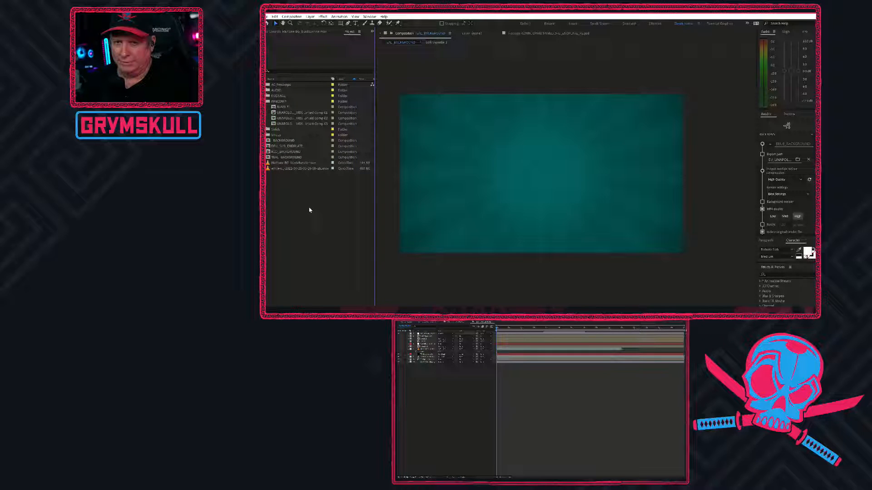
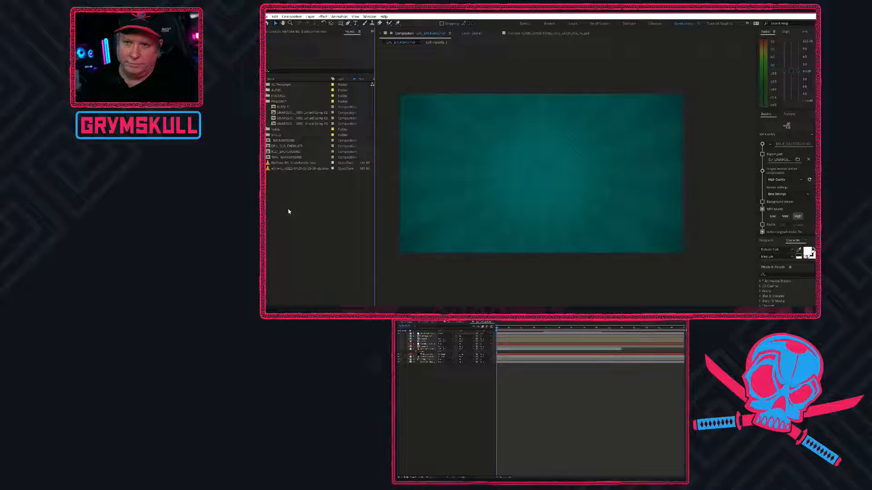
Duplicate the RED_BACKGROUND composition and name the copy BLUE_BACKGROUND.
click(287, 151)
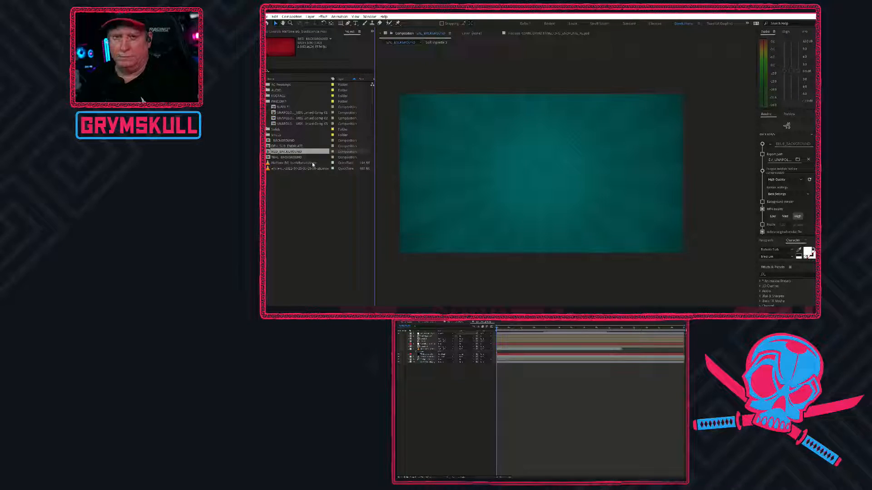
key(ctrl+d)
key(Return)
key(Right)
key(BackSpace)
key(BackSpace)
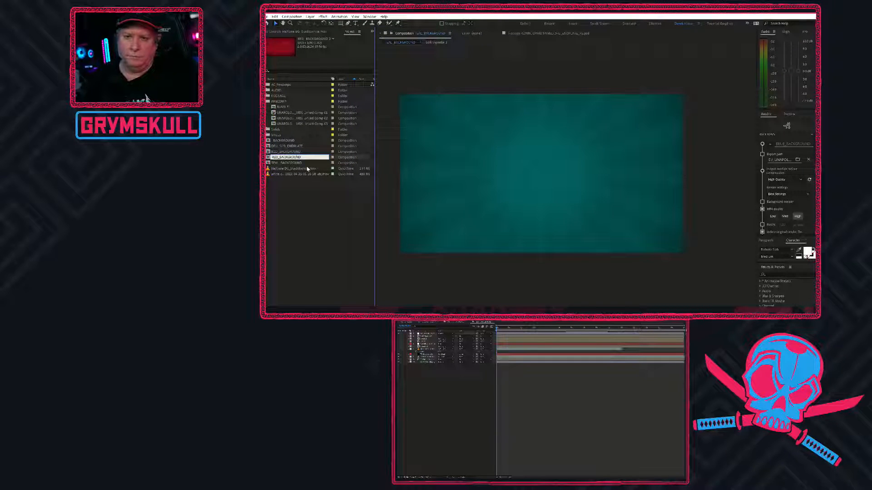
key(Home)
key(shift+Right)
key(shift+Right)
key(shift+Right)
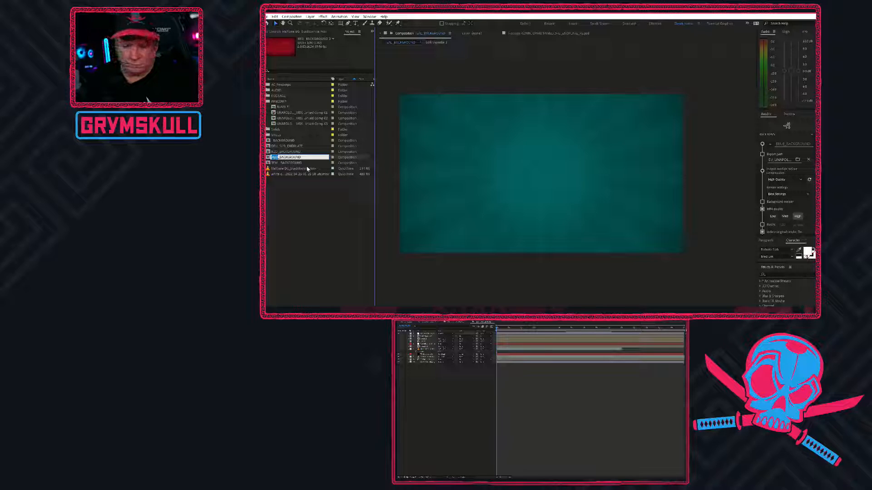
text(BLUE)
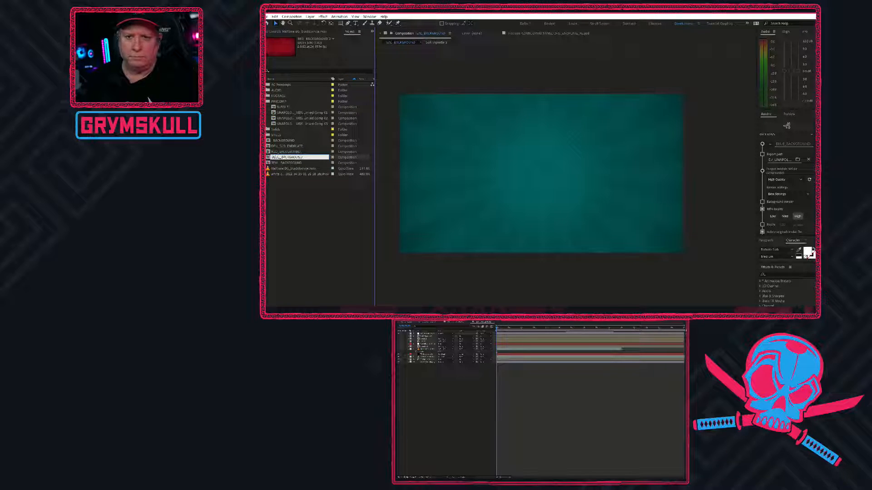
key(Return)
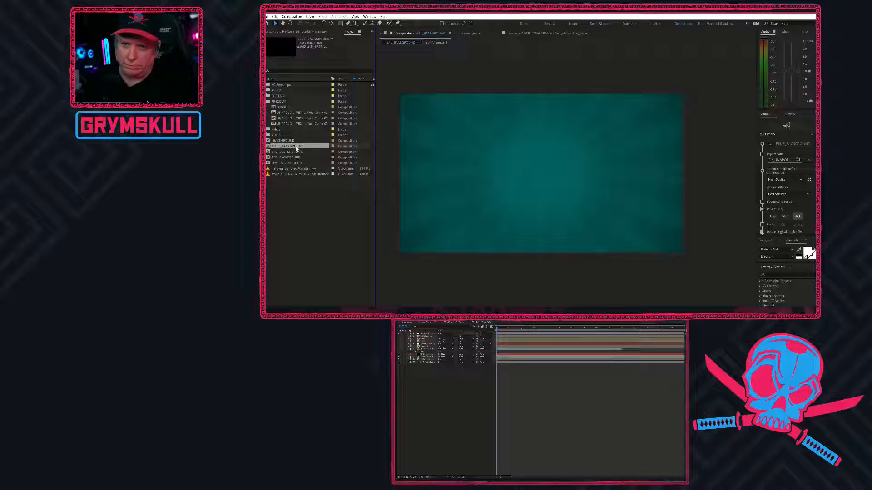
Open the new BLUE_BACKGROUND composition and delete the red background layer at the bottom of its layer stack.
double_click(297, 147)
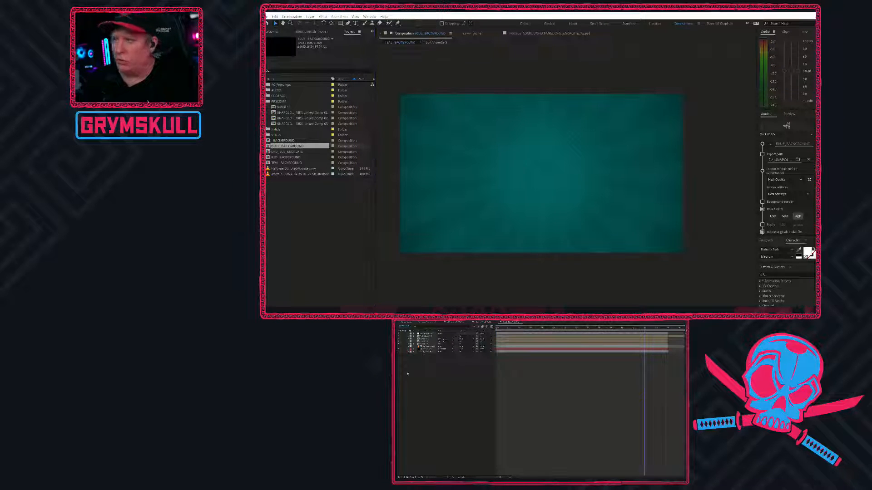
click(509, 329)
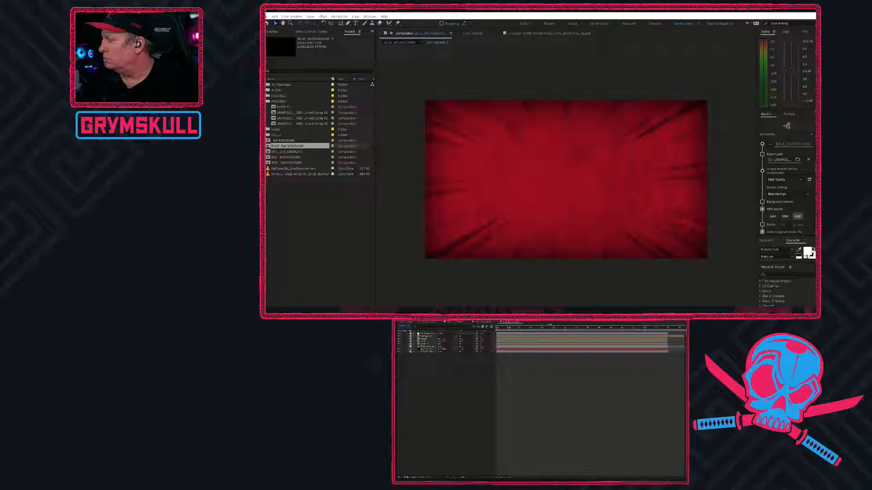
click(427, 352)
key(Delete)
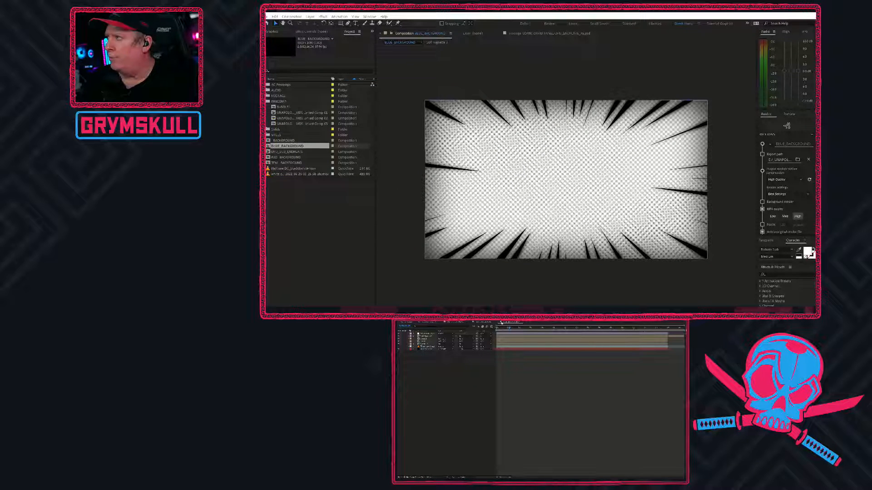
Copy the paper layer from TEAL_BACKGROUND into BLUE_BACKGROUND, place it beneath all other layers and check it at another time.
click(484, 322)
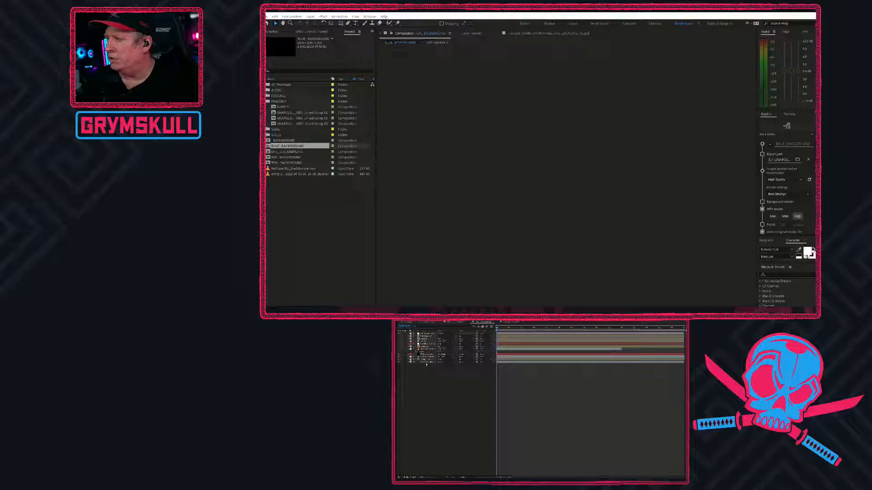
click(420, 359)
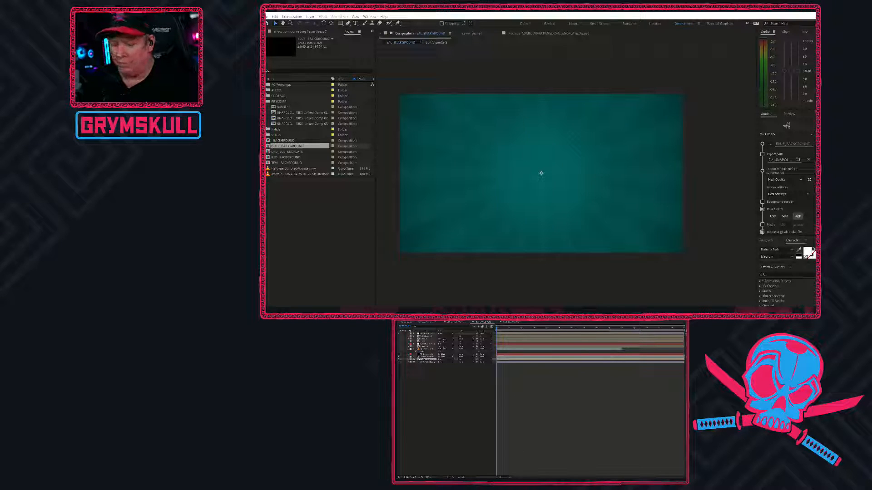
click(511, 323)
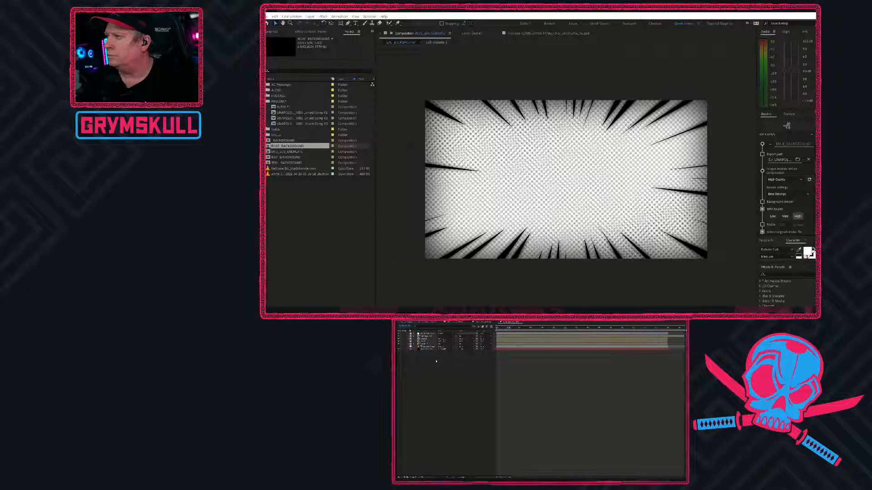
key(ctrl+b)
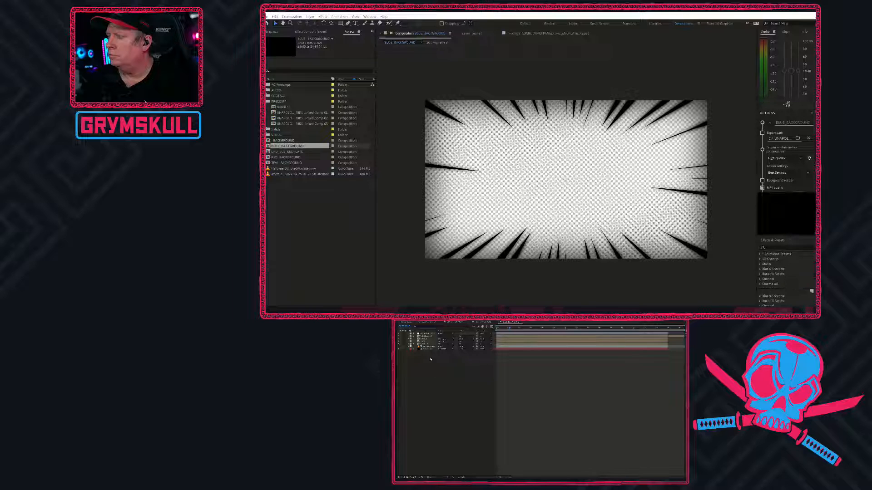
key(ctrl+v)
drag(425, 334, 425, 372)
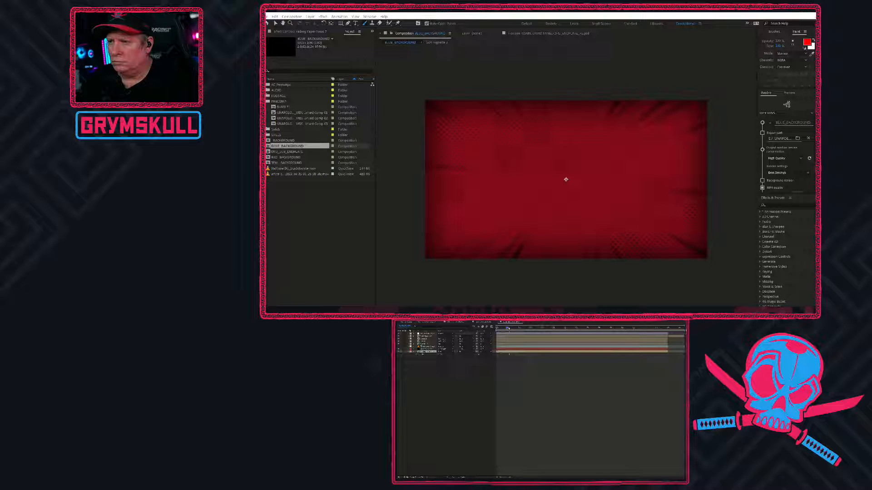
drag(534, 329, 546, 327)
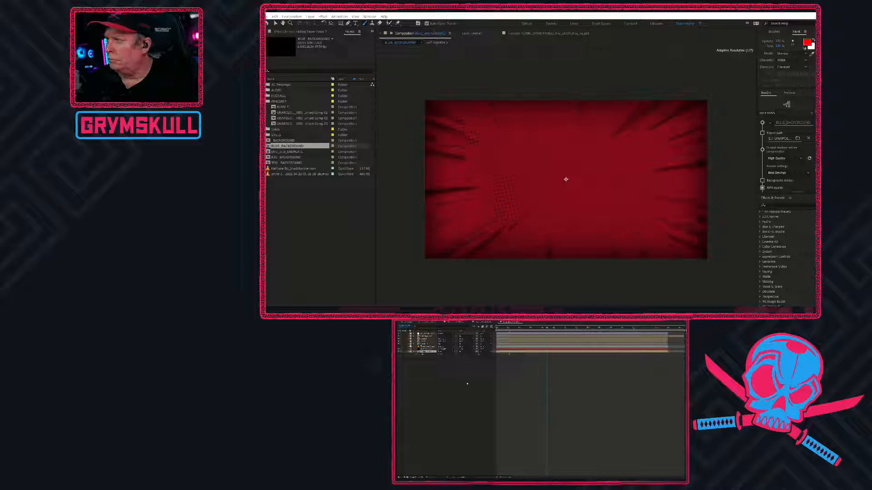
Reset the Hue/Saturation effect on the top adjustment layer of BLUE_BACKGROUND and turn Colorize on.
click(429, 334)
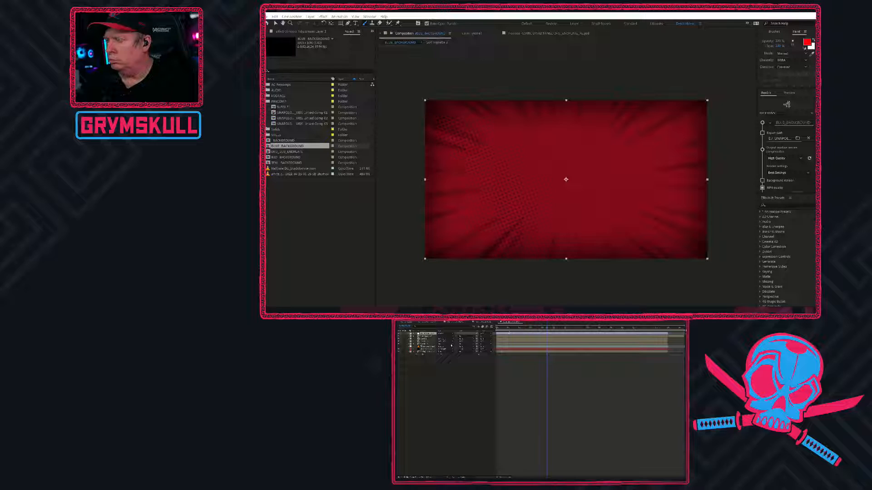
click(318, 32)
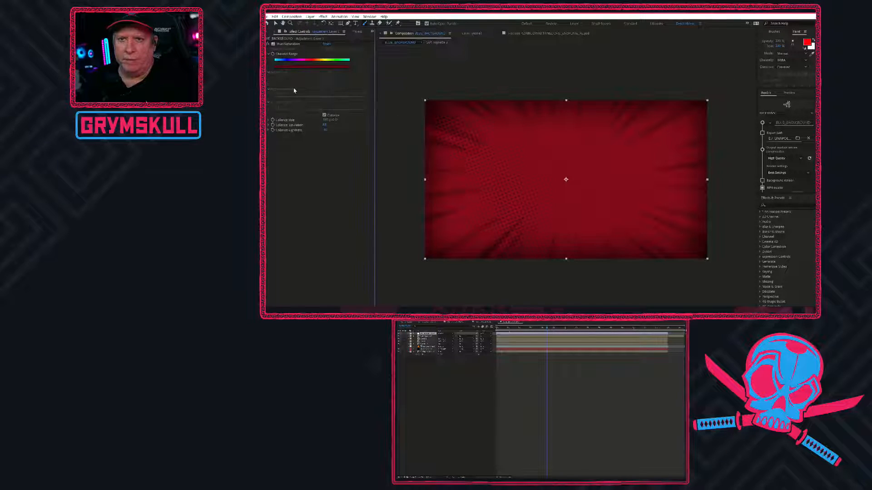
drag(325, 120, 309, 120)
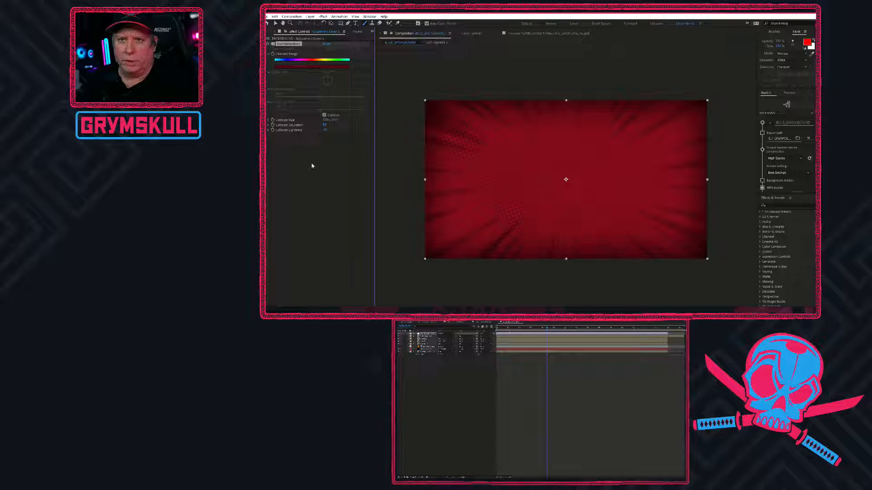
click(324, 115)
click(324, 115)
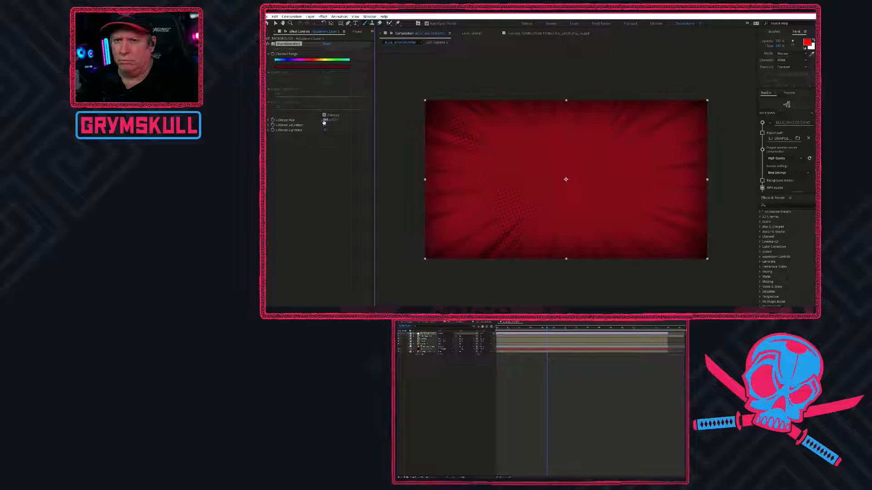
drag(366, 117, 343, 117)
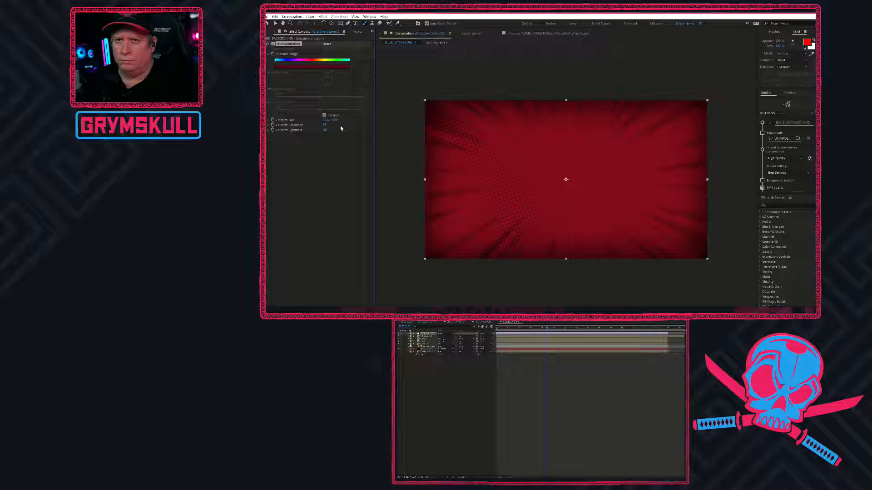
click(324, 115)
click(324, 115)
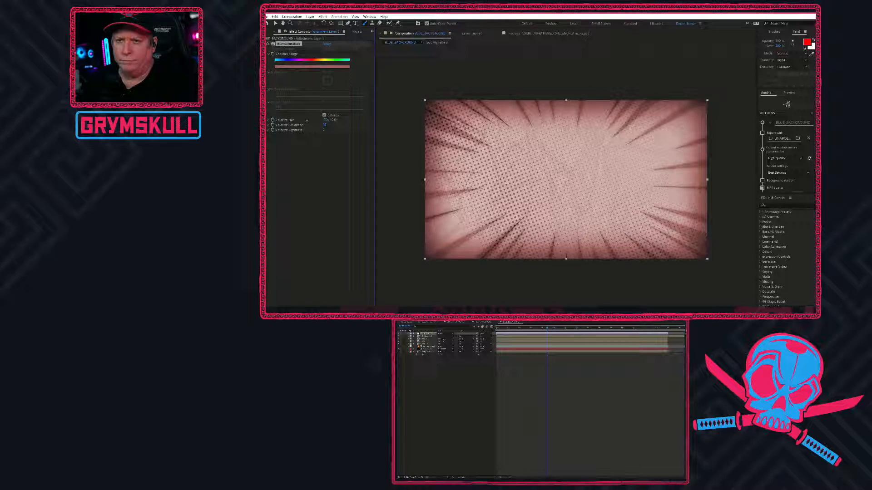
Raise the Colorize Saturation to full strength, try shifting the Colorize Hue and reveal its angle dial.
drag(324, 125, 375, 121)
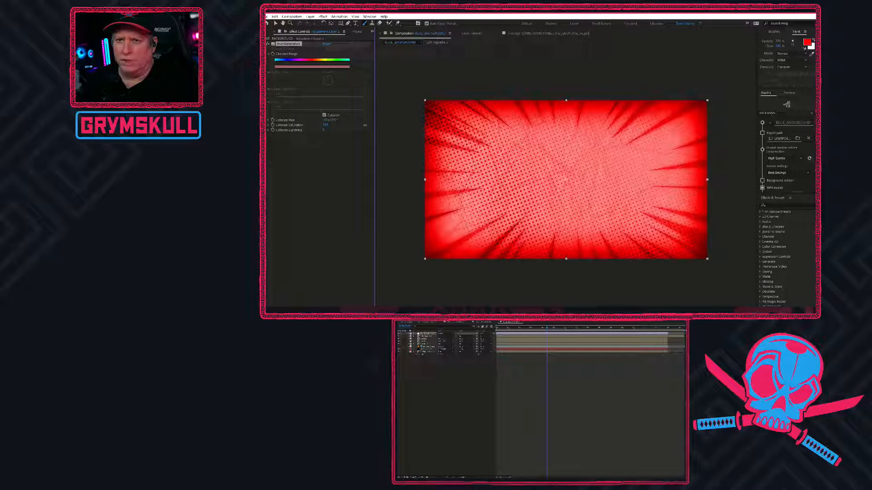
drag(325, 120, 297, 119)
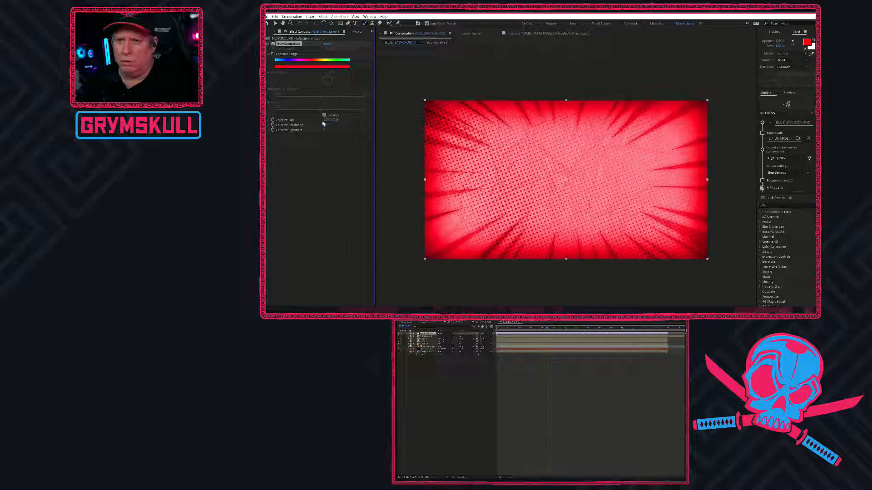
drag(325, 120, 284, 120)
click(268, 120)
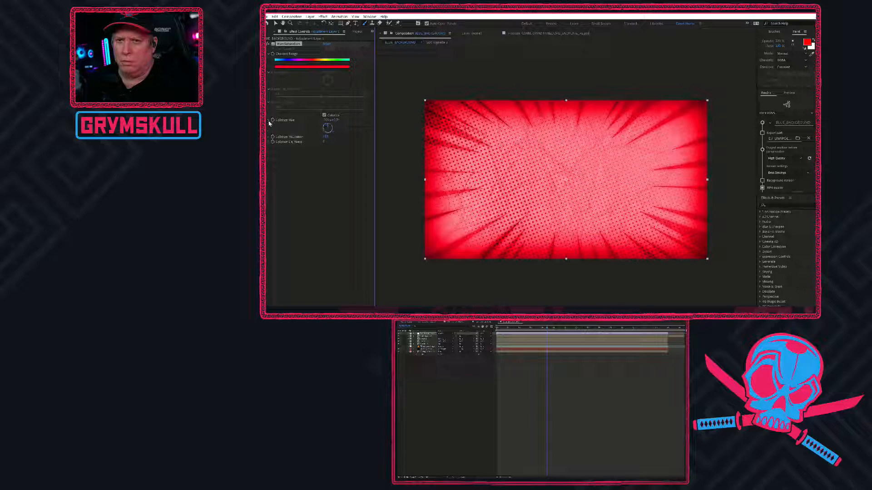
Set the Colorize Hue to 0 revolutions and 0 degrees.
drag(334, 136, 321, 125)
right_click(327, 120)
click(341, 122)
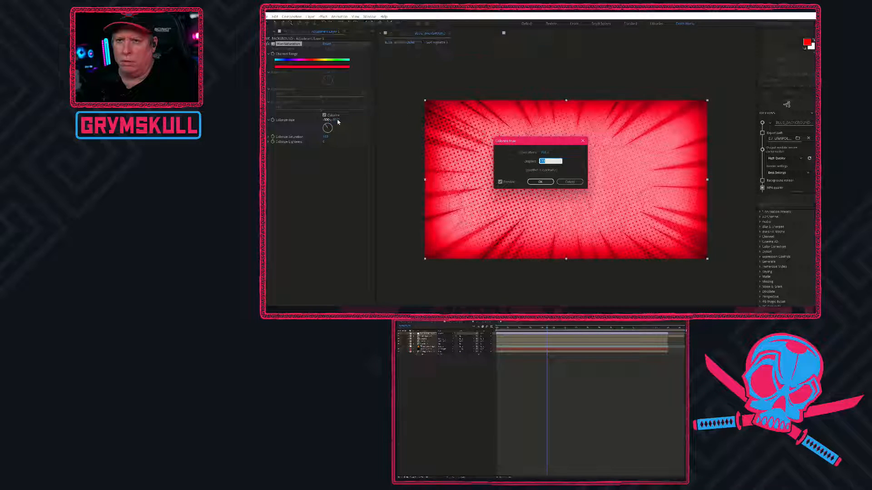
text(0)
key(Return)
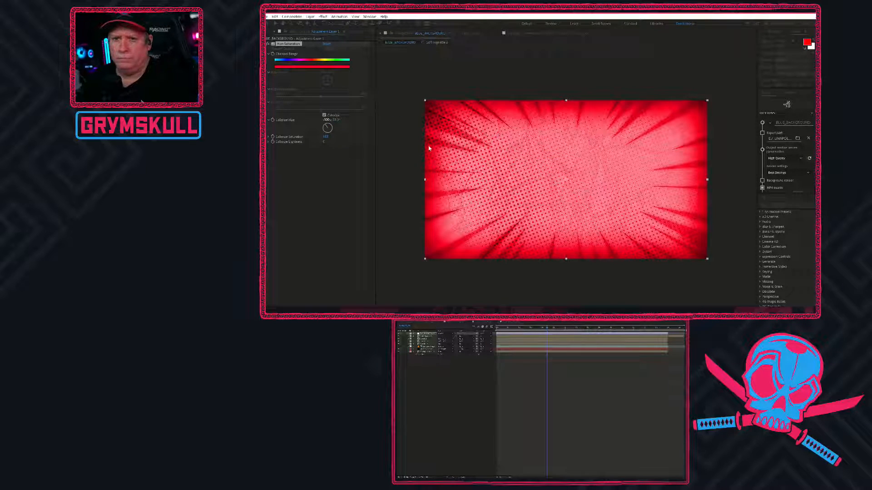
click(327, 120)
text(0)
key(Return)
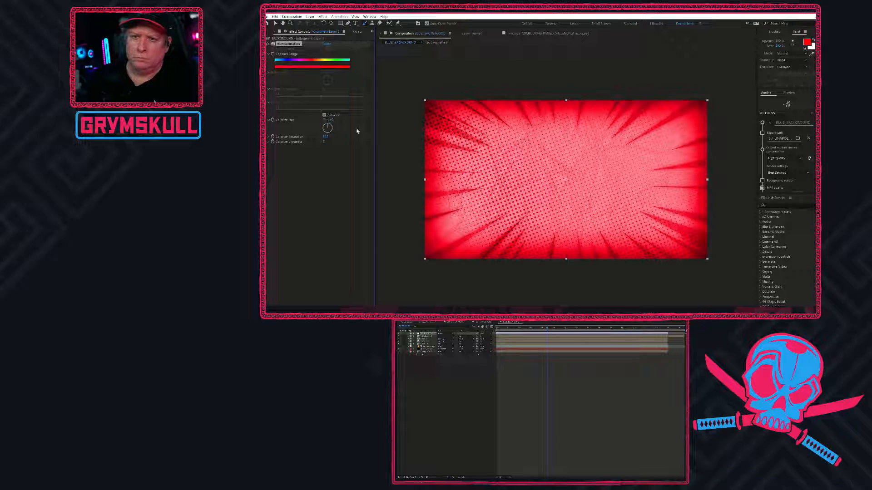
Rotate the Colorize Hue through green and magenta to a pure blue for the sunburst background.
drag(327, 127, 331, 131)
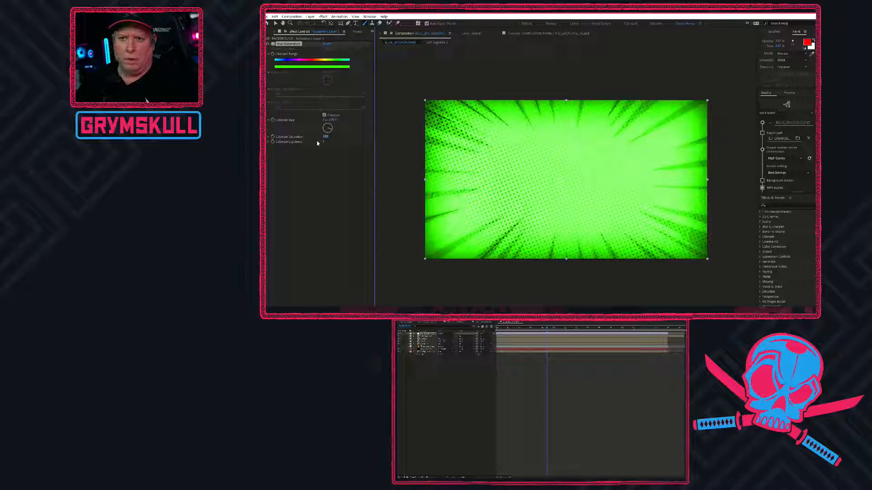
drag(329, 132, 322, 129)
right_click(322, 129)
click(313, 128)
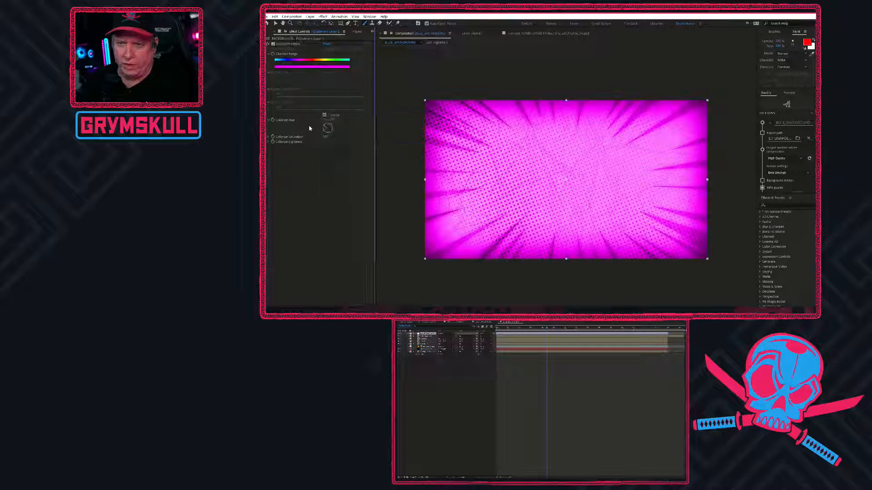
mouse_move(332, 124)
mouse_down()
mouse_move(337, 141)
mouse_move(321, 136)
mouse_up()
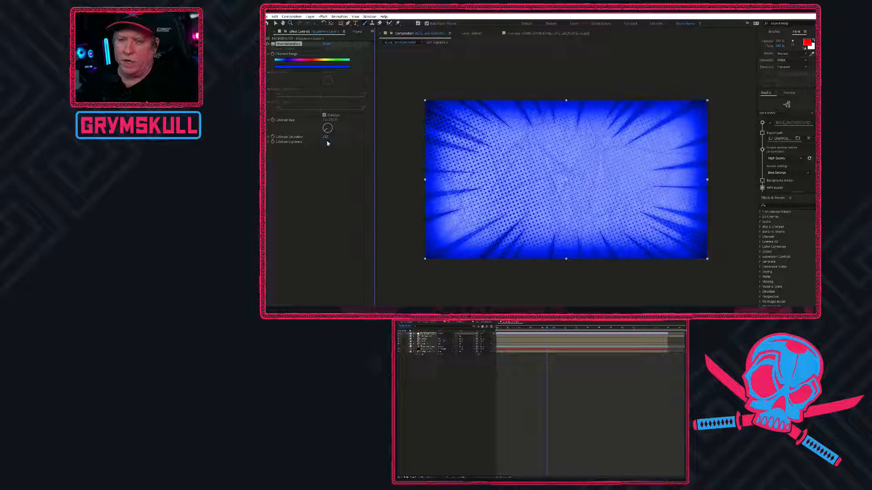
Lower the Colorize Lightness until the sunburst background is a deep, dark blue.
right_click(327, 141)
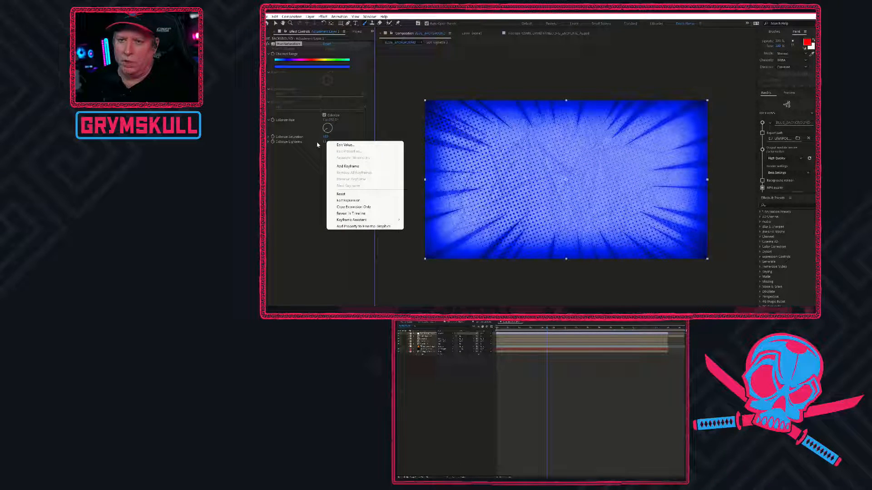
click(325, 143)
click(325, 142)
click(321, 142)
drag(326, 142, 301, 142)
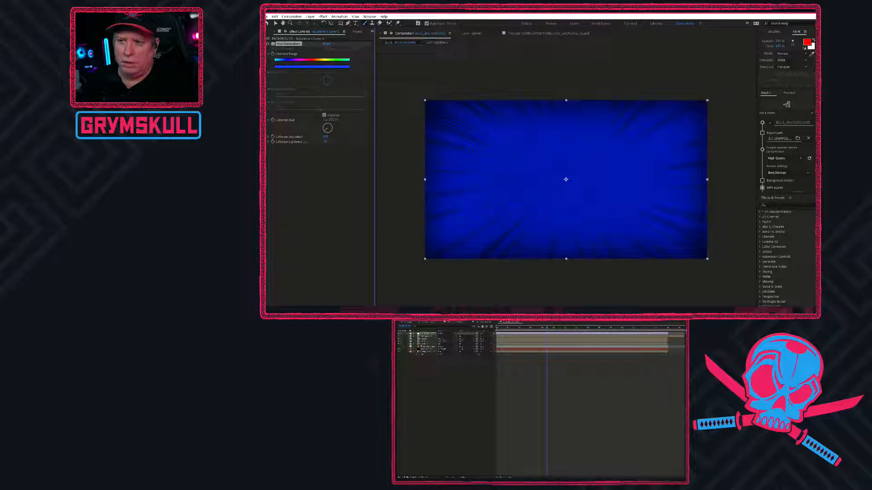
drag(303, 141, 304, 141)
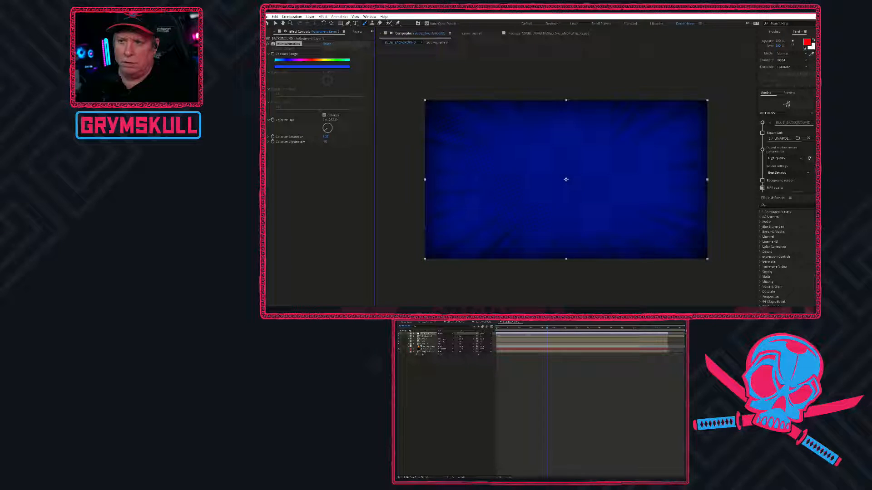
click(339, 203)
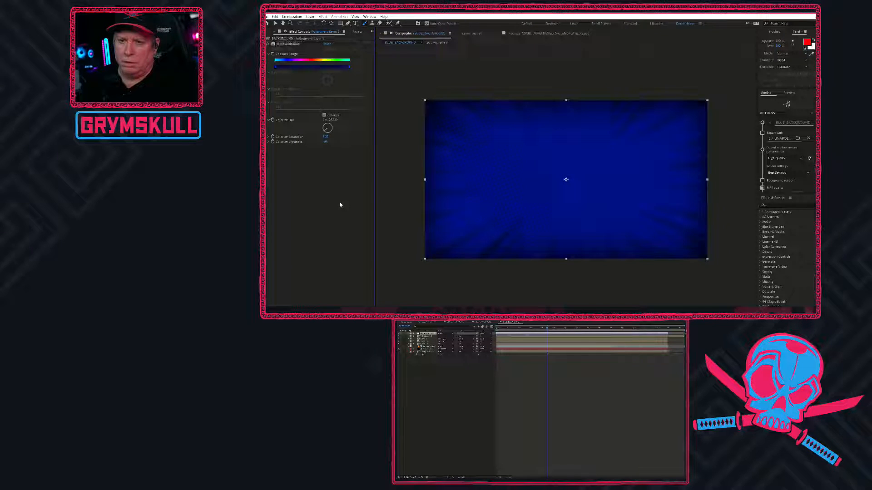
Import DFU_BACKGROUND_BLUE.png from the PACKAGE folder inside STILLS into the project.
click(357, 32)
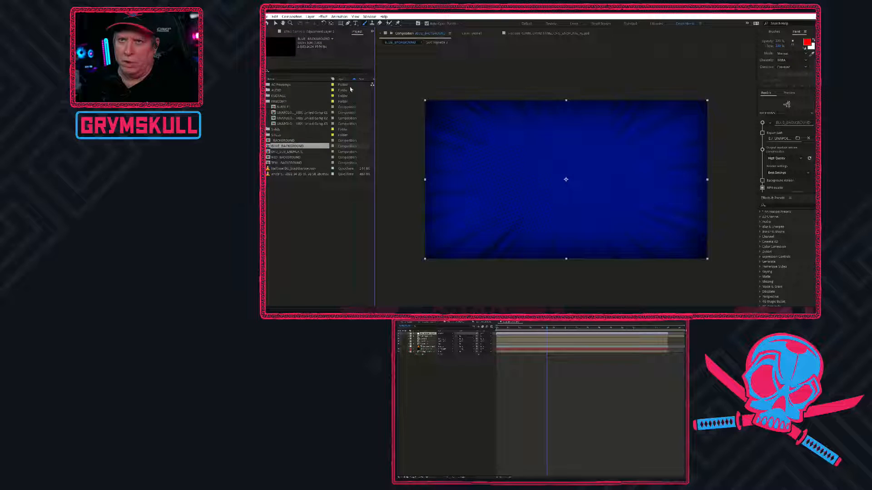
click(264, 135)
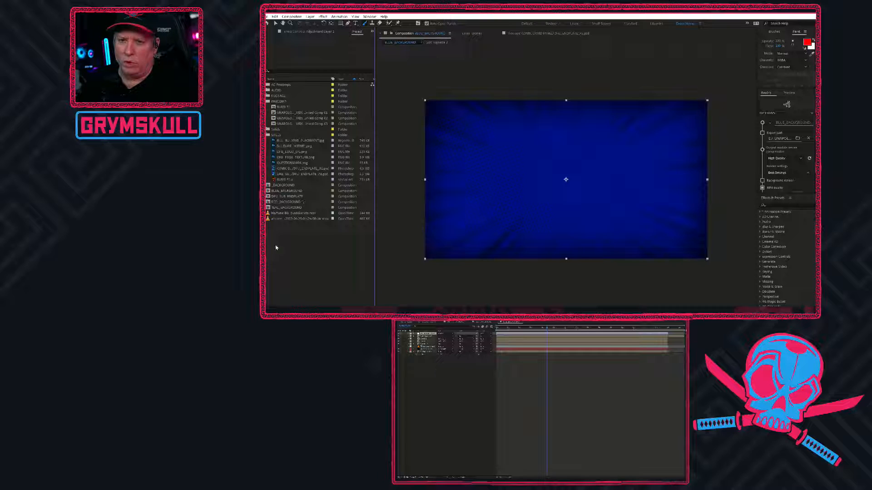
double_click(309, 237)
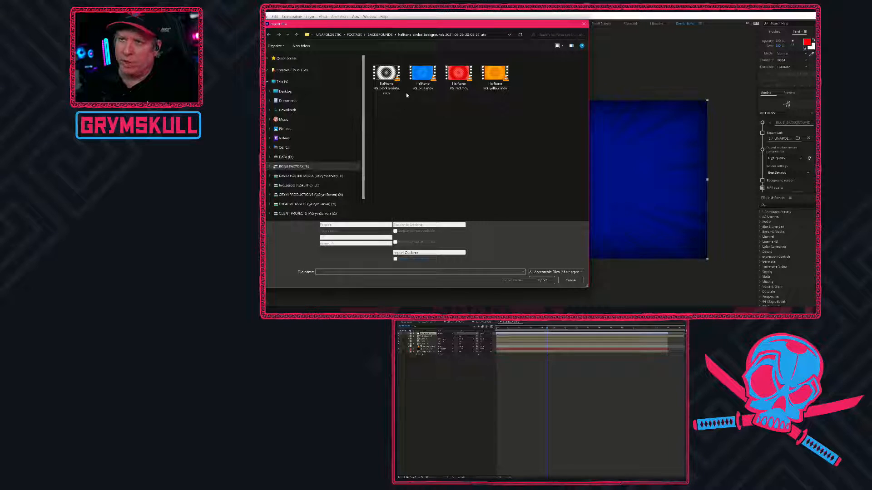
click(337, 35)
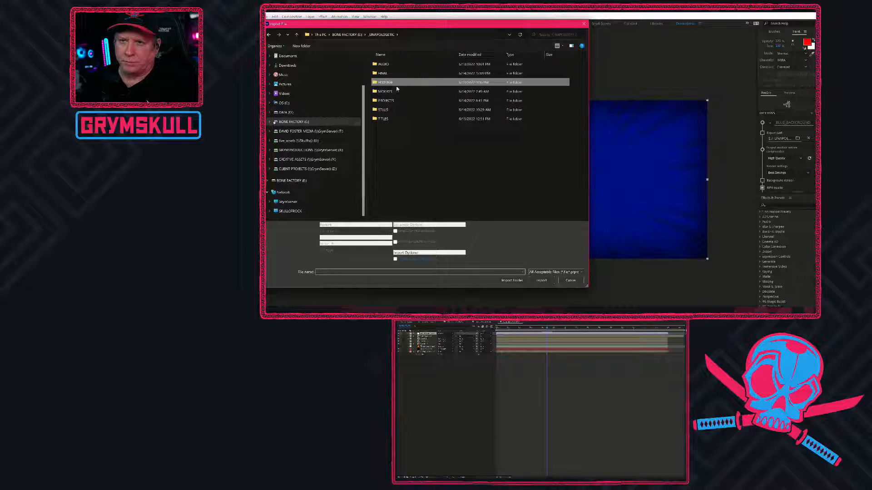
double_click(394, 111)
double_click(395, 82)
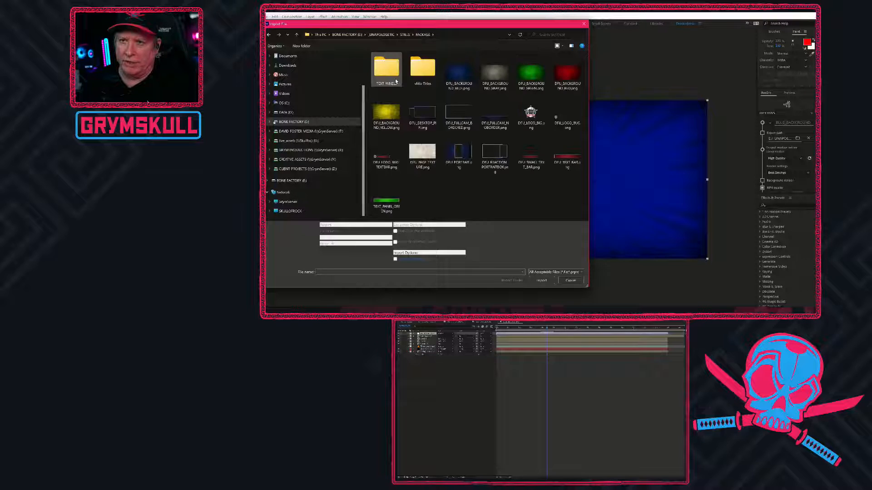
click(545, 276)
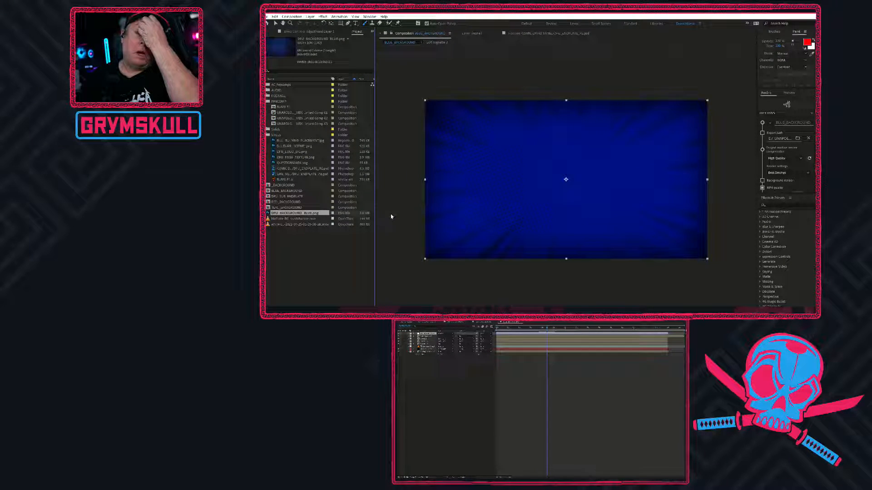
Add the imported blue image as the top layer of BLUE_BACKGROUND and shift it to the right half for comparison.
drag(280, 214, 444, 341)
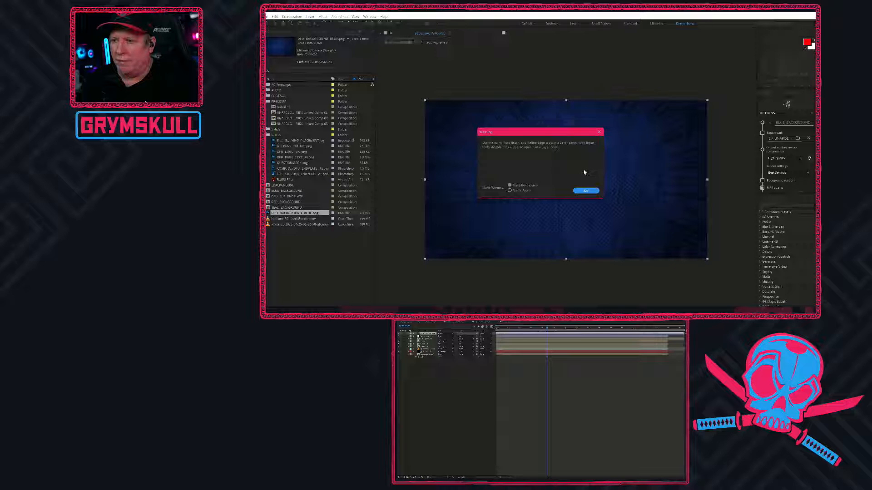
click(585, 189)
drag(568, 179, 685, 176)
right_click(685, 176)
click(605, 171)
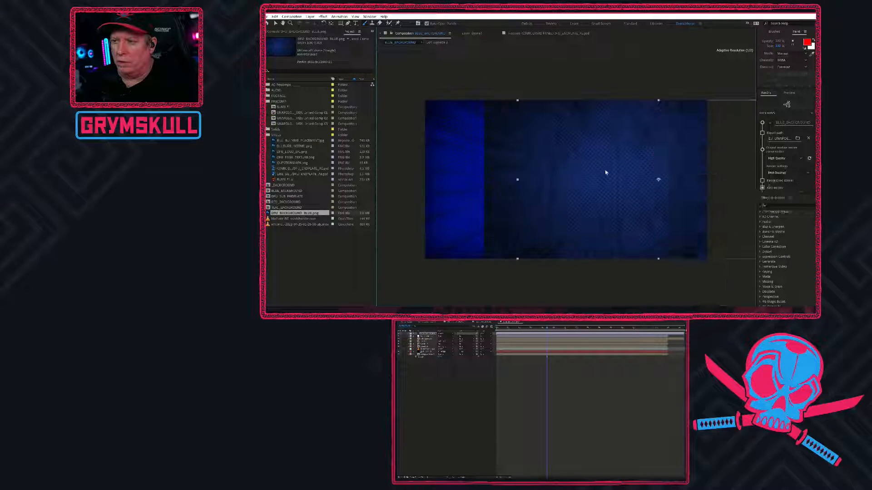
drag(584, 172, 610, 173)
click(483, 228)
Adjust the adjustment layer's Colorize Hue, Saturation and Lightness to match the blue reference image beside it.
click(296, 234)
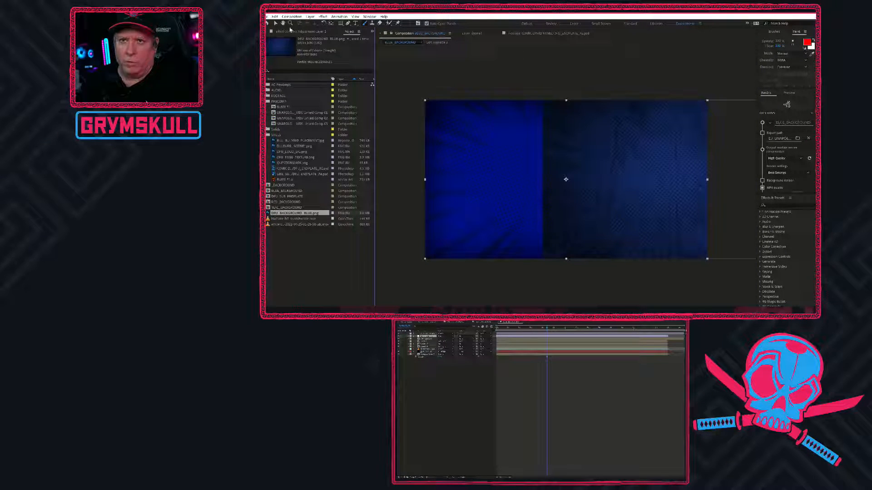
click(309, 32)
drag(325, 142, 321, 142)
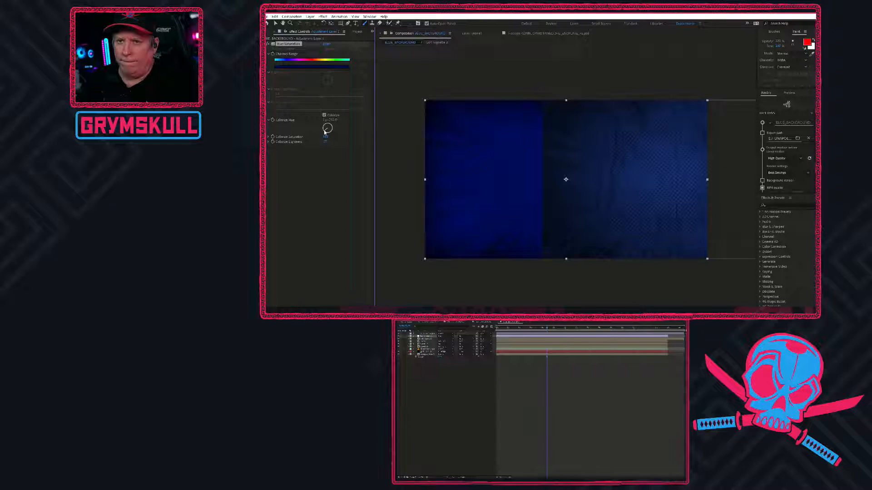
drag(324, 131, 326, 137)
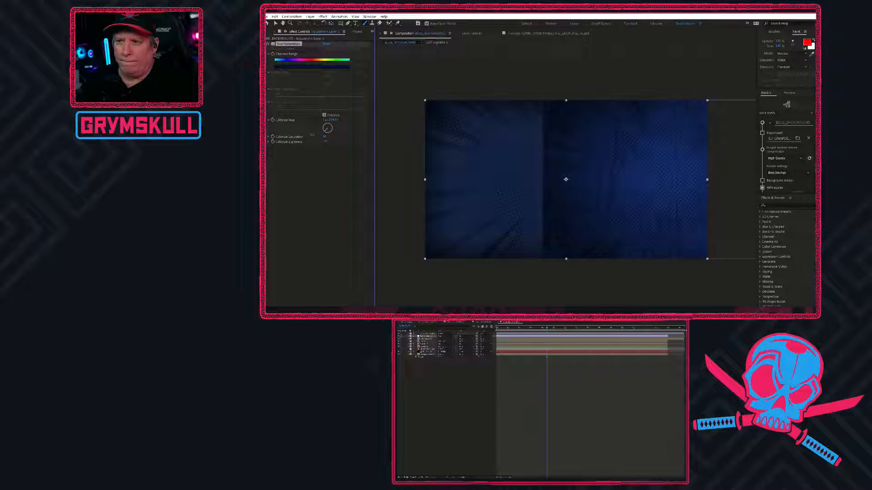
right_click(312, 135)
click(292, 166)
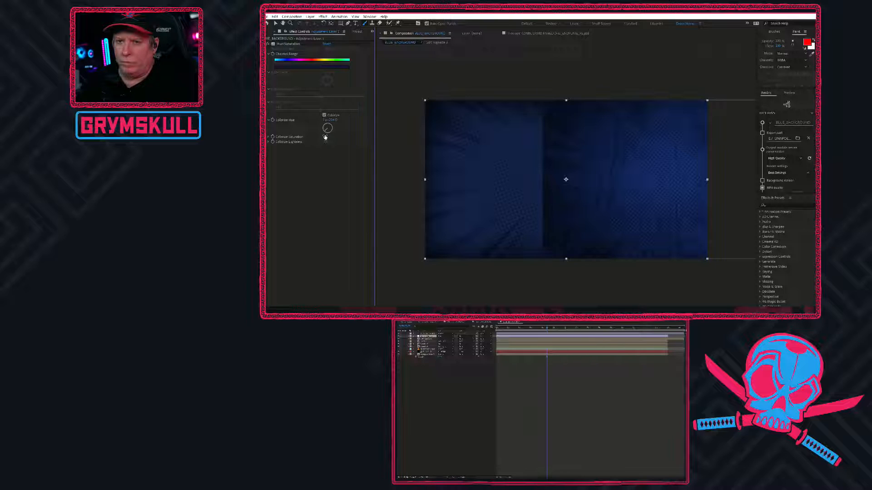
drag(327, 137, 328, 135)
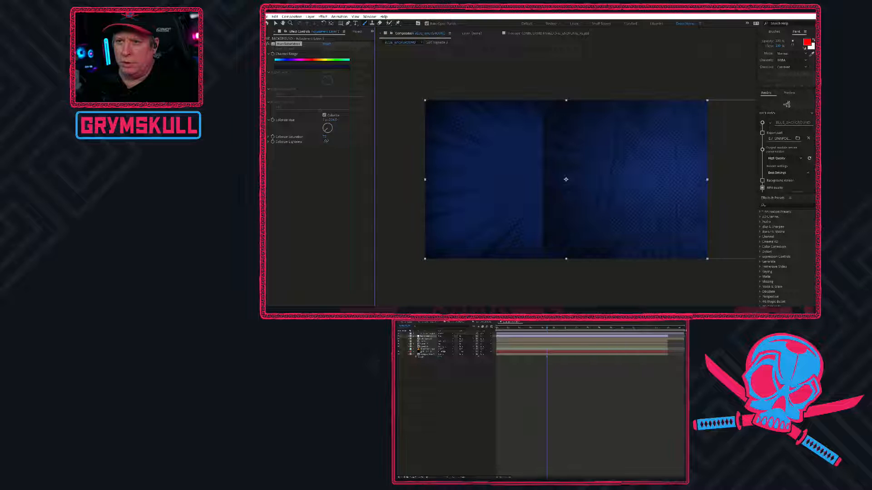
Fine-tune the Colorize Lightness against the reference image and view the background alone near the start of the timeline.
drag(325, 141, 326, 141)
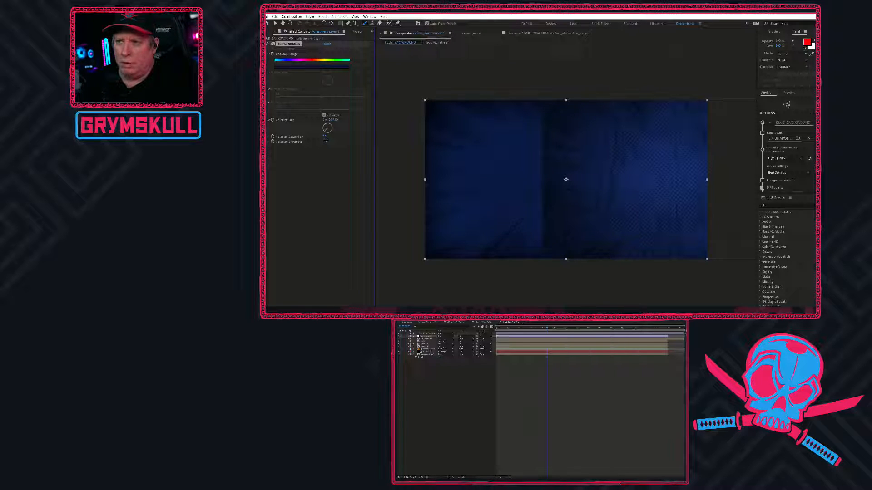
drag(325, 141, 329, 152)
click(334, 245)
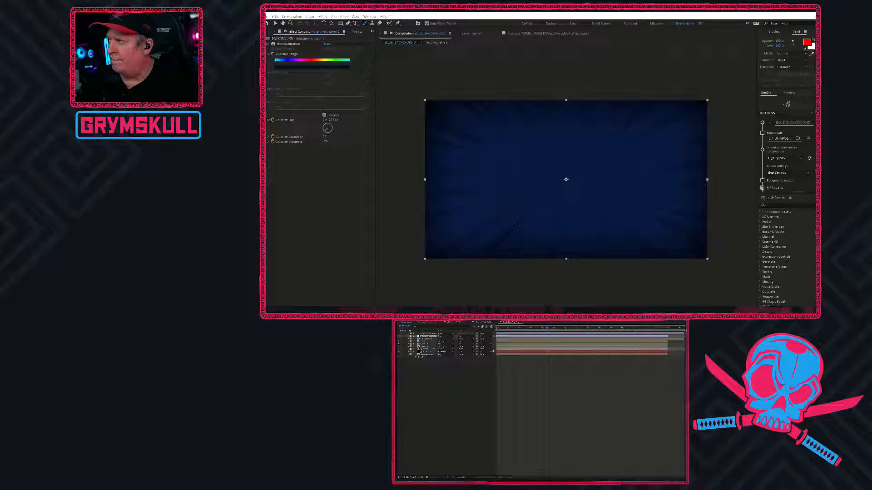
mouse_move(500, 328)
mouse_down()
mouse_move(515, 328)
mouse_move(504, 327)
mouse_up()
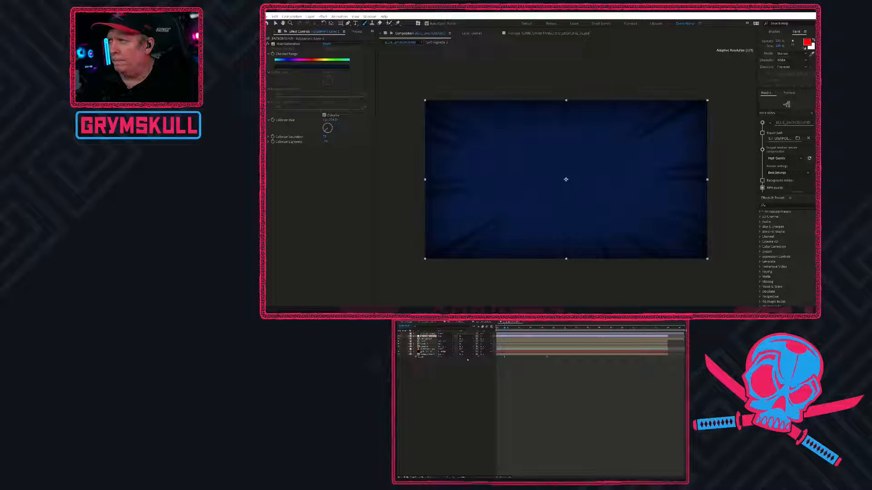
click(427, 349)
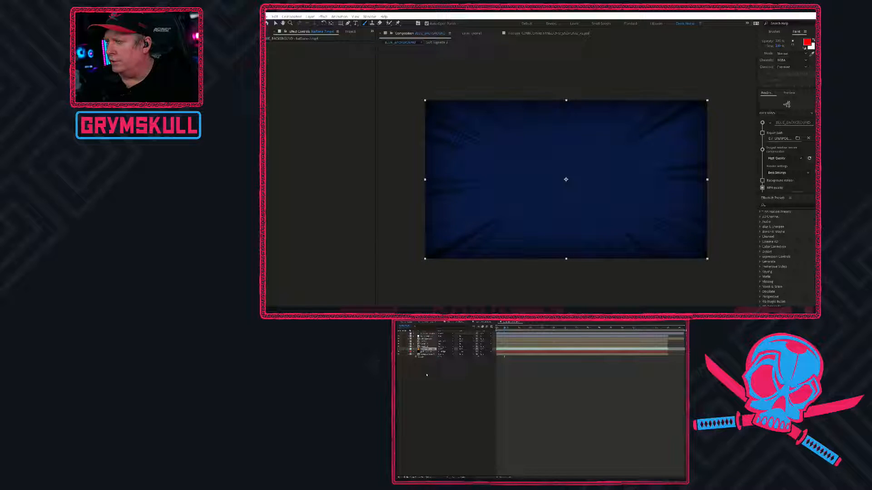
click(424, 391)
click(427, 352)
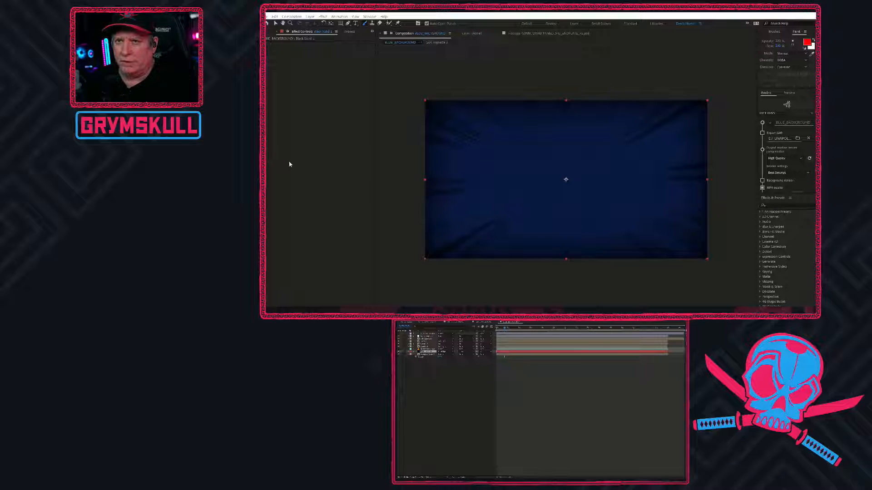
click(433, 406)
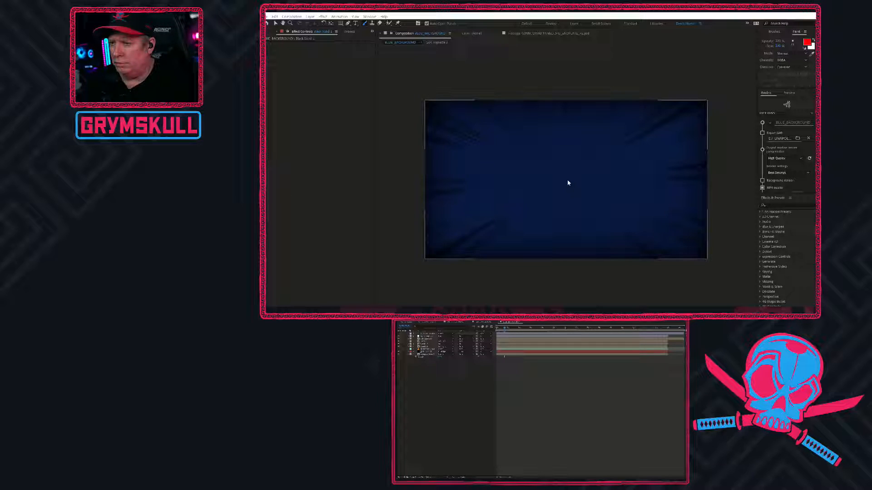
Create a composition-sized black solid in BLUE_BACKGROUND and move it down the layer stack to just above the halftone footage.
click(567, 181)
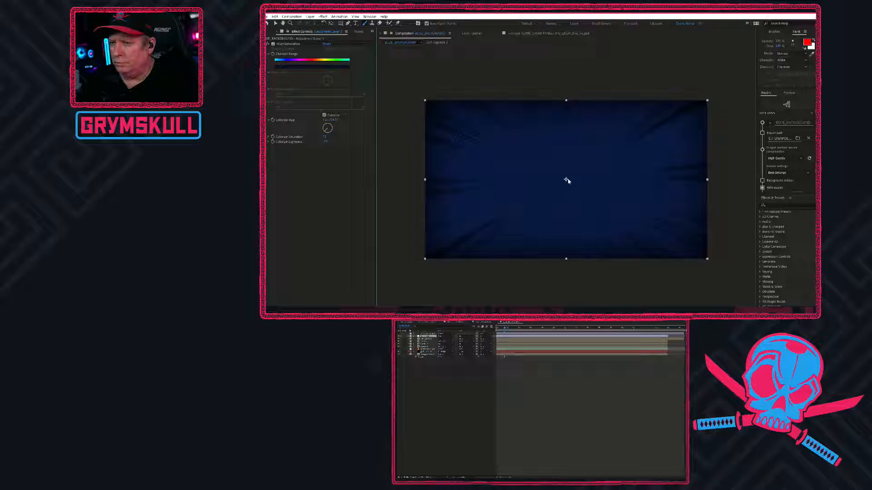
right_click(428, 363)
mouse_move(436, 366)
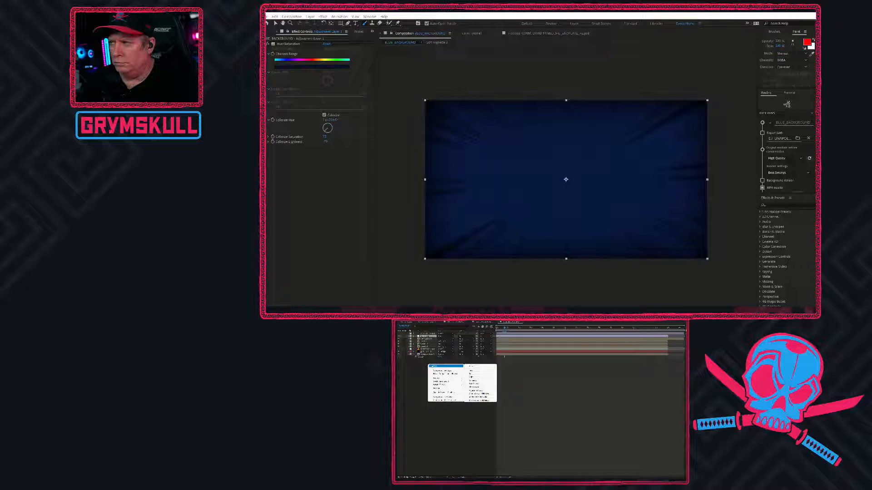
click(472, 374)
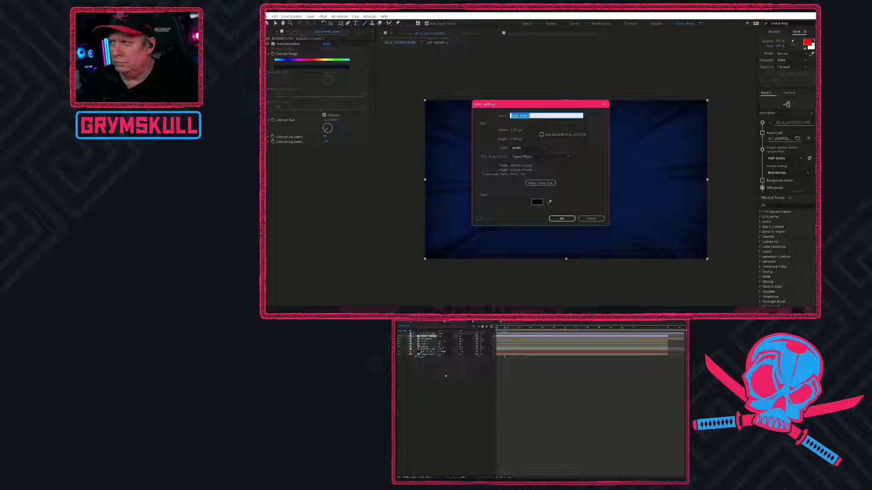
click(562, 218)
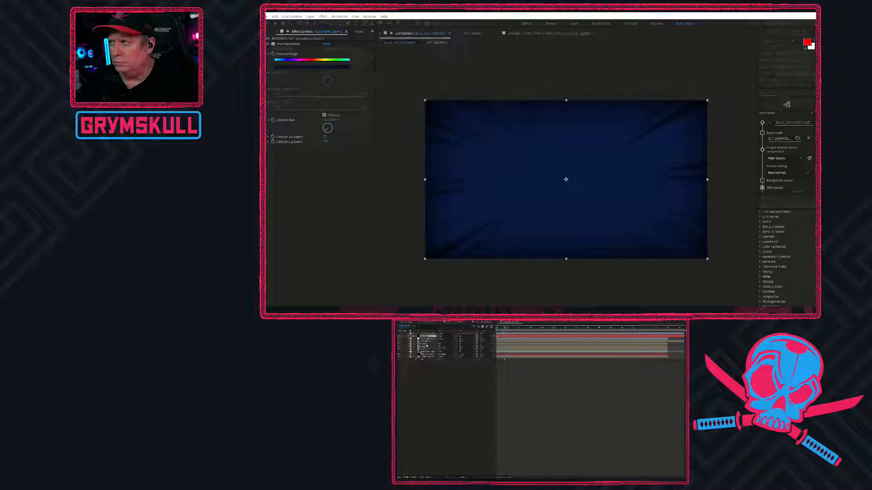
click(430, 344)
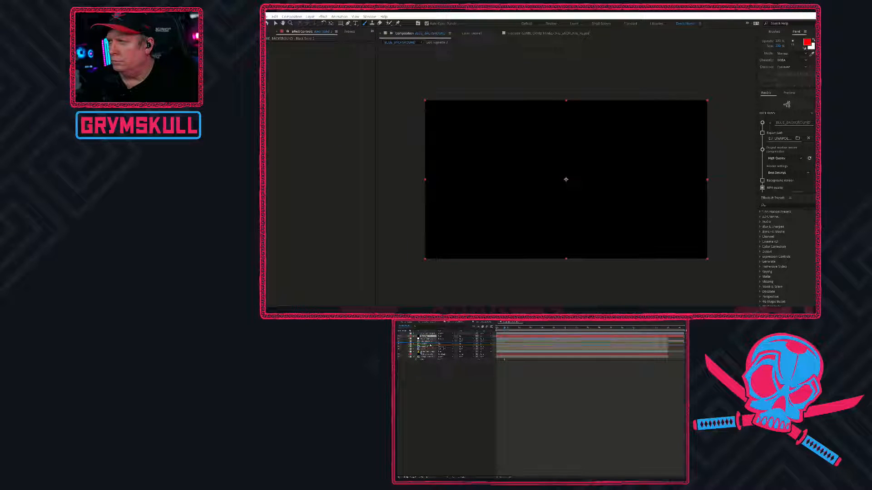
drag(431, 346, 428, 351)
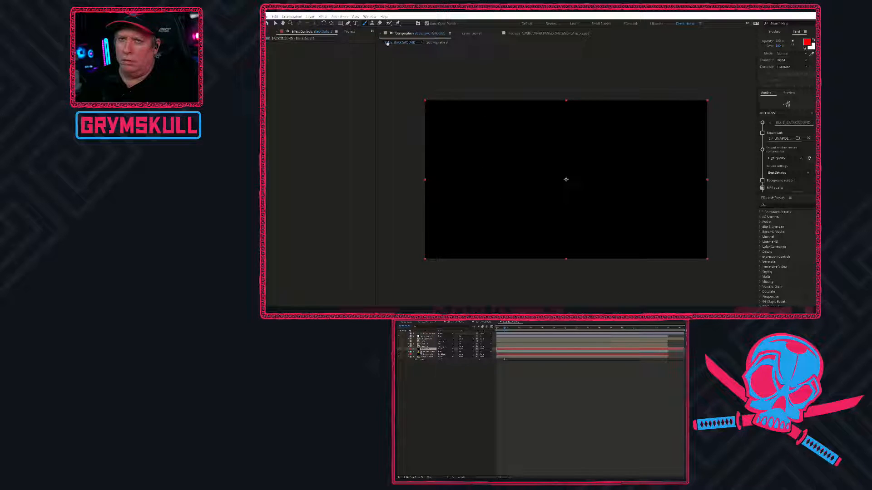
Change the new solid's colour from black to white in its Solid Settings.
click(297, 17)
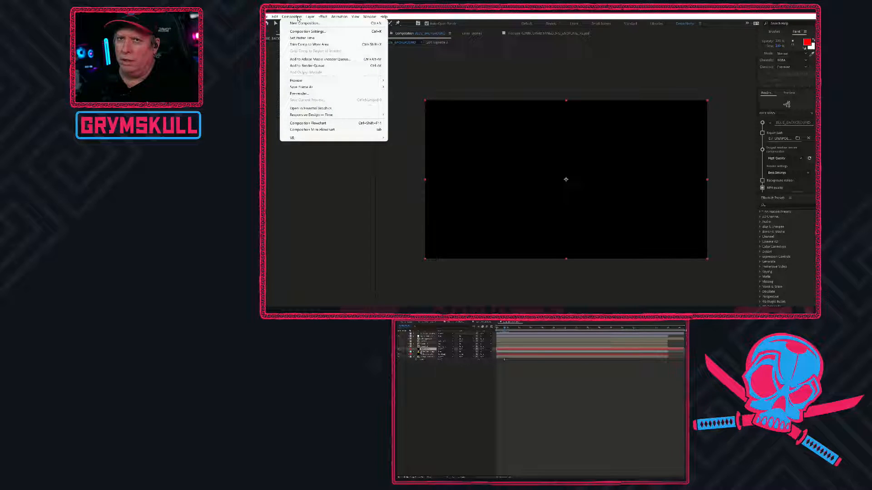
mouse_move(308, 16)
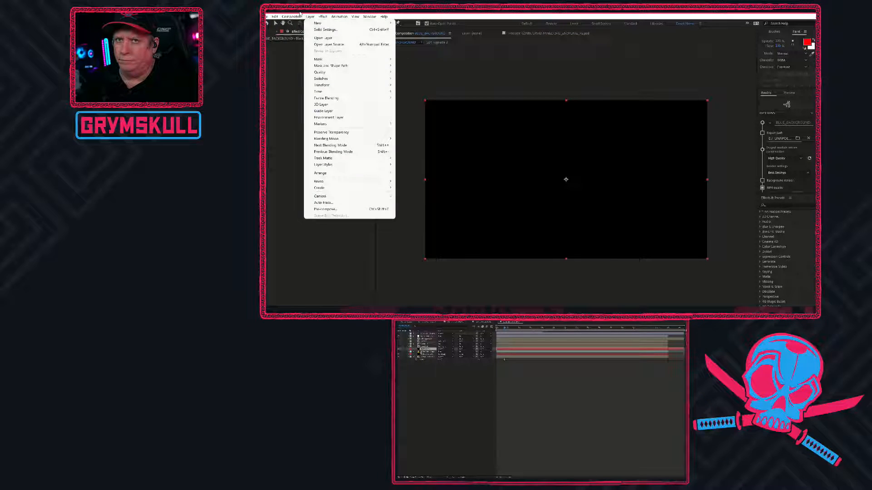
click(323, 30)
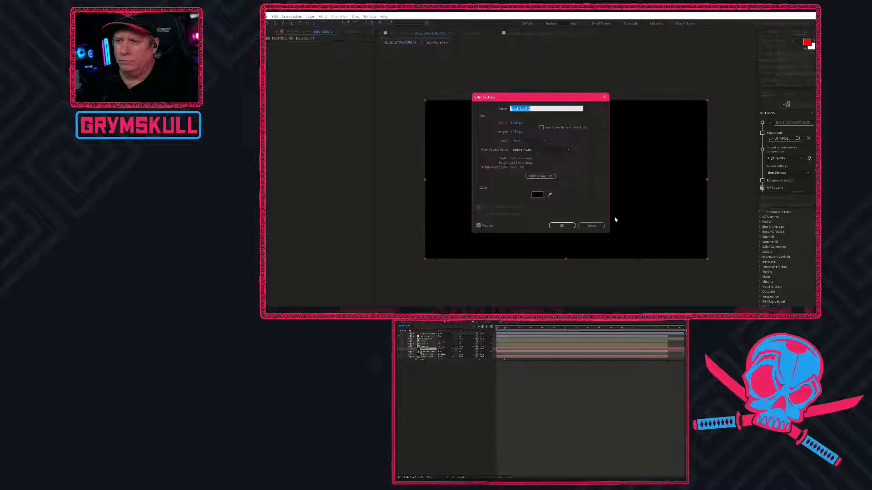
click(533, 196)
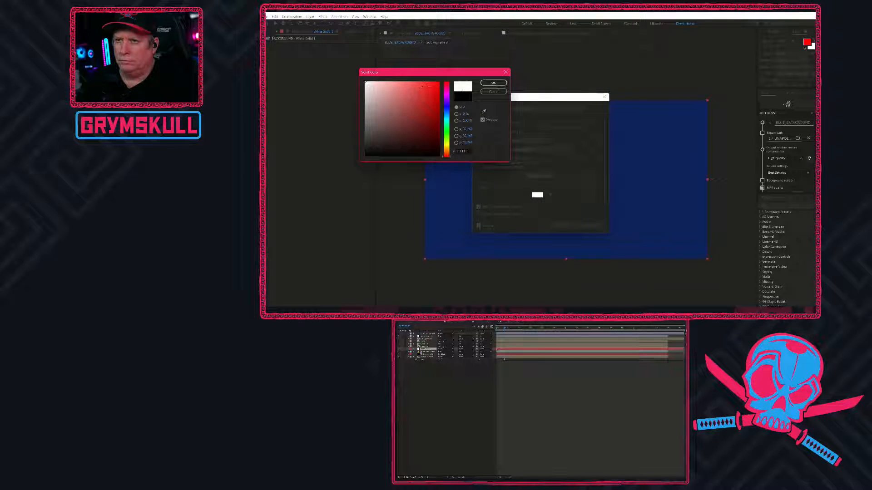
click(494, 83)
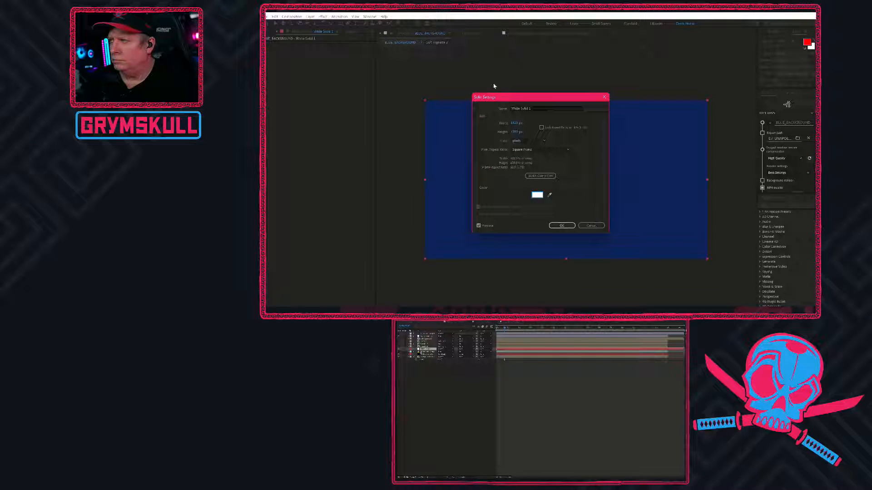
click(561, 225)
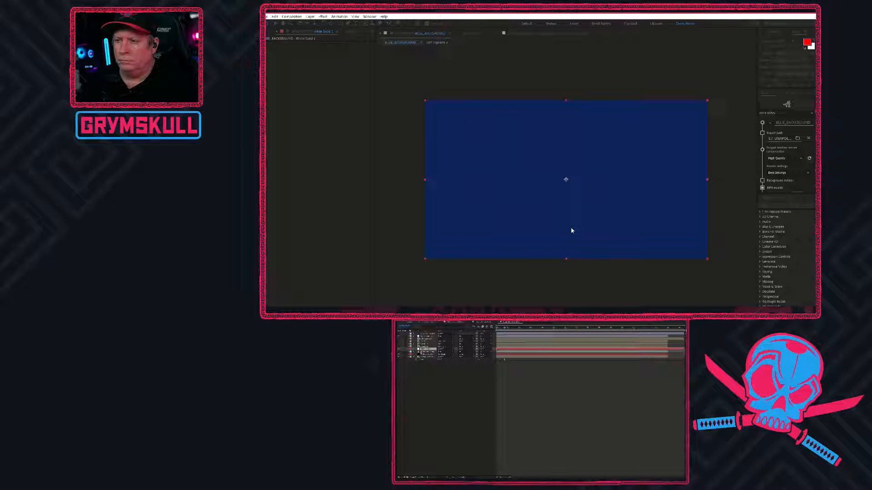
click(416, 355)
click(415, 349)
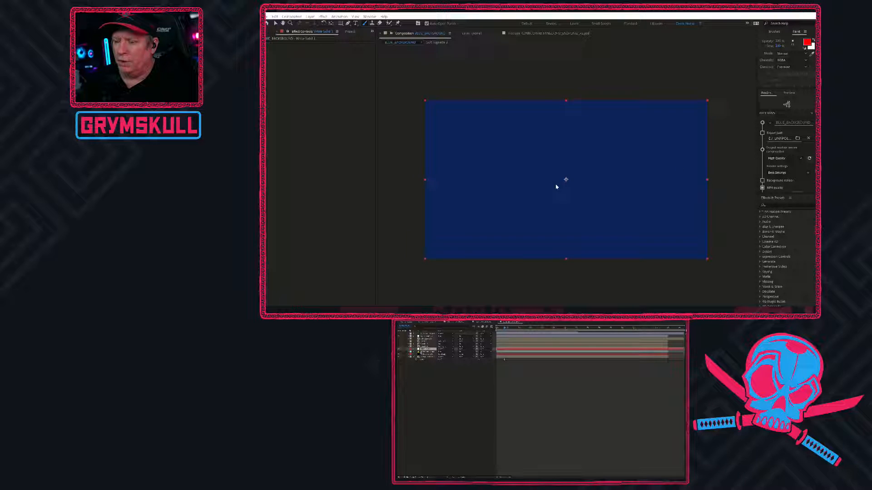
Find the Gradient Ramp effect and apply it to the white solid, removing the copy dropped on the adjustment layer.
click(778, 205)
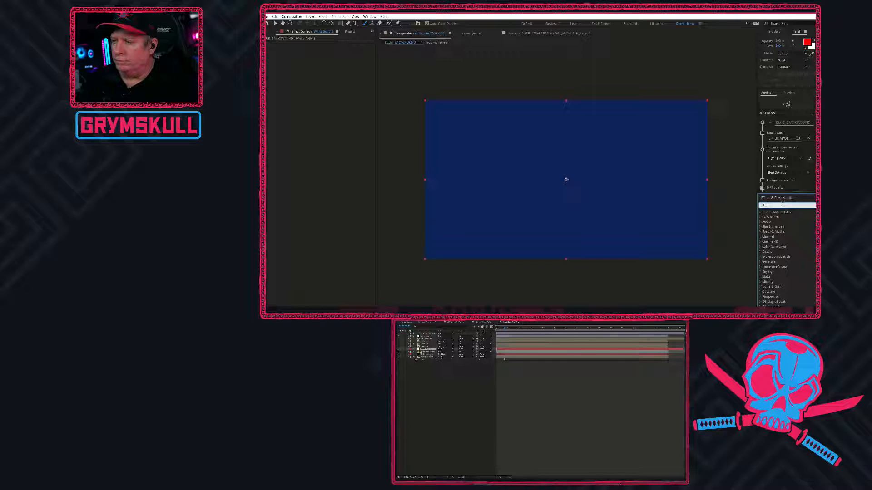
text(gradien)
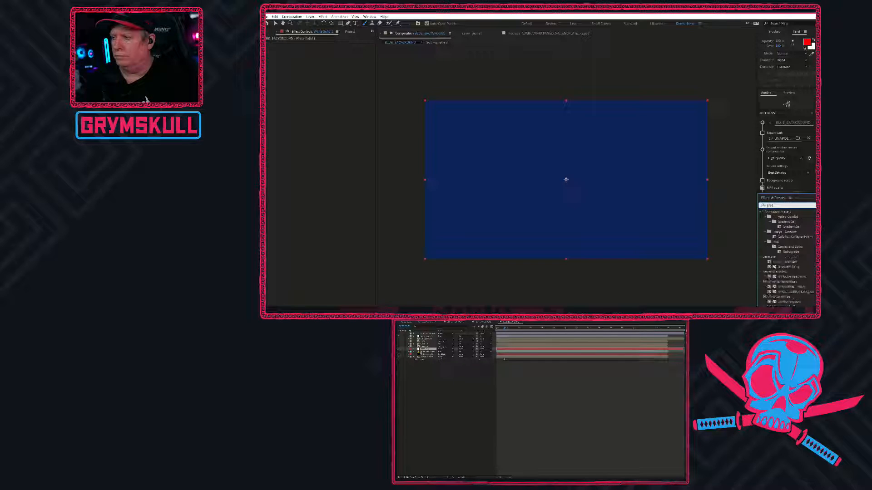
key(BackSpace)
key(BackSpace)
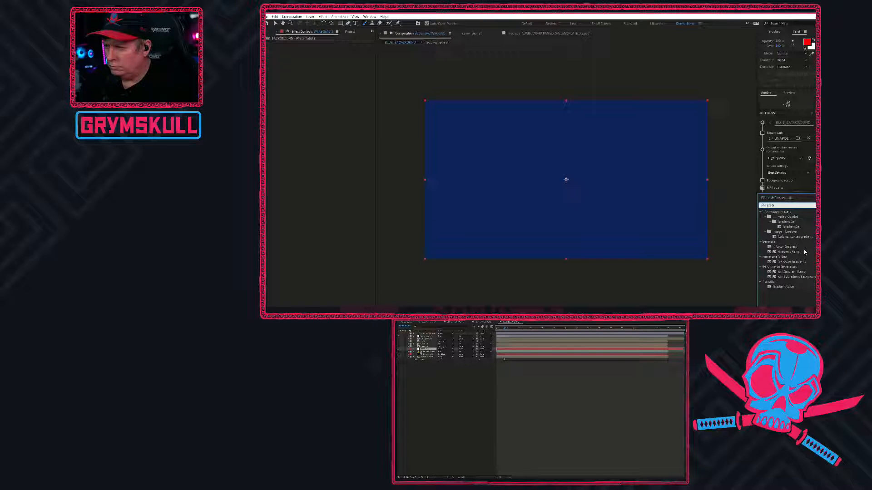
drag(798, 254, 662, 218)
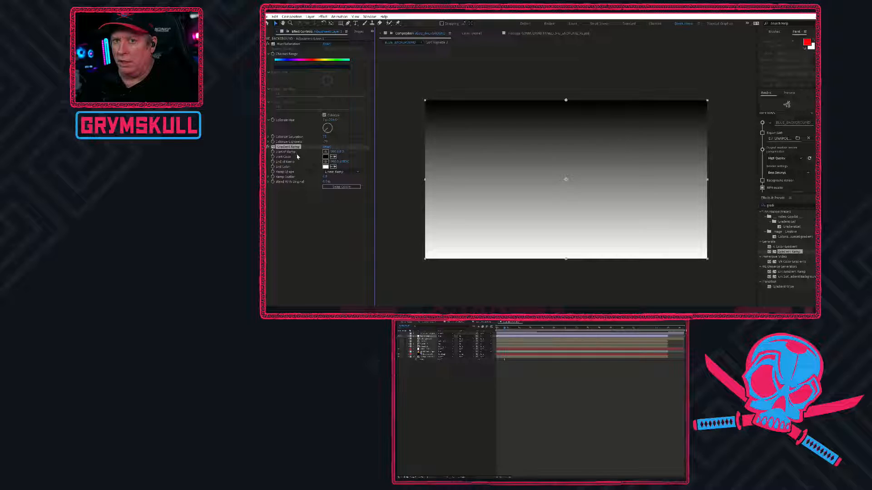
key(Delete)
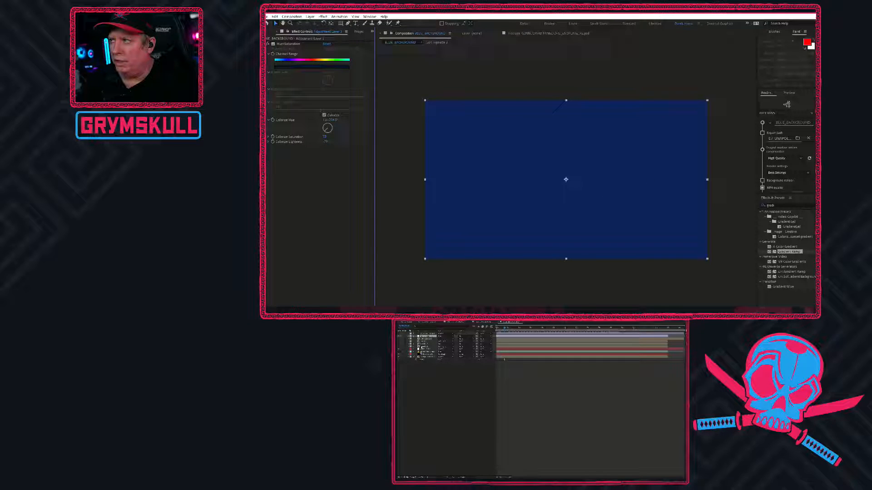
click(426, 350)
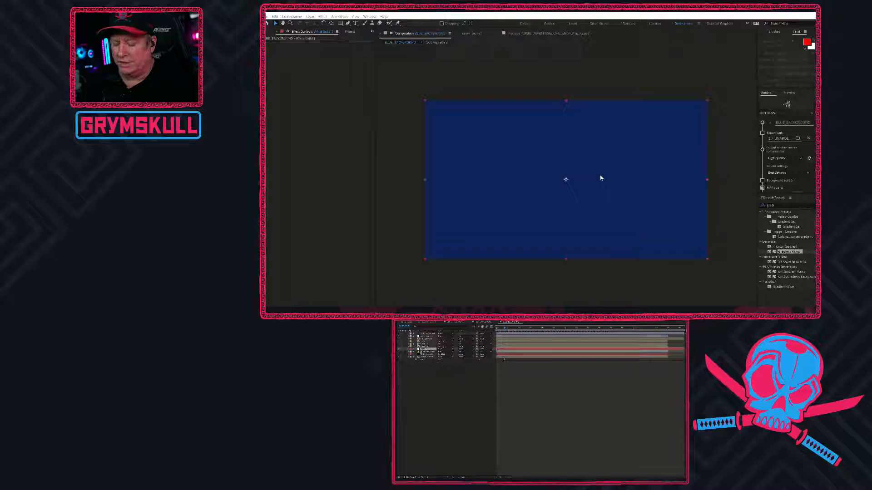
drag(364, 196, 288, 186)
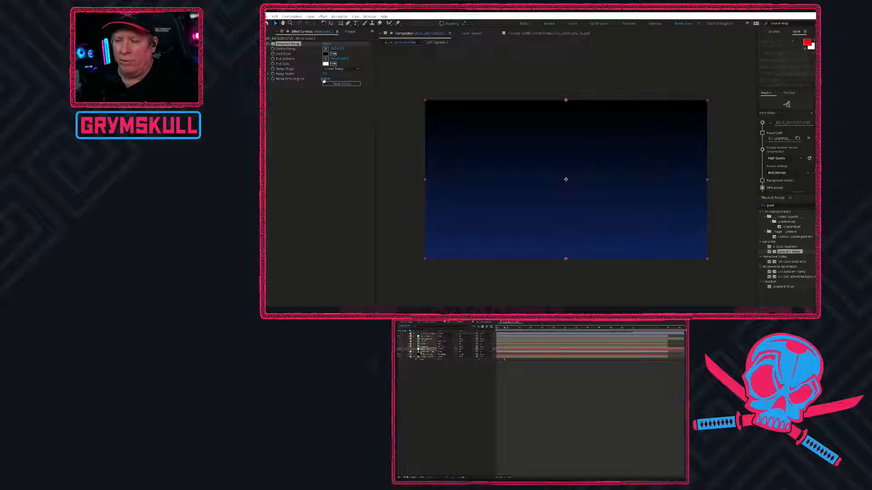
Make the ramp a Radial Ramp running from white at the composition's centre to black beyond its lower edge.
click(337, 69)
click(342, 81)
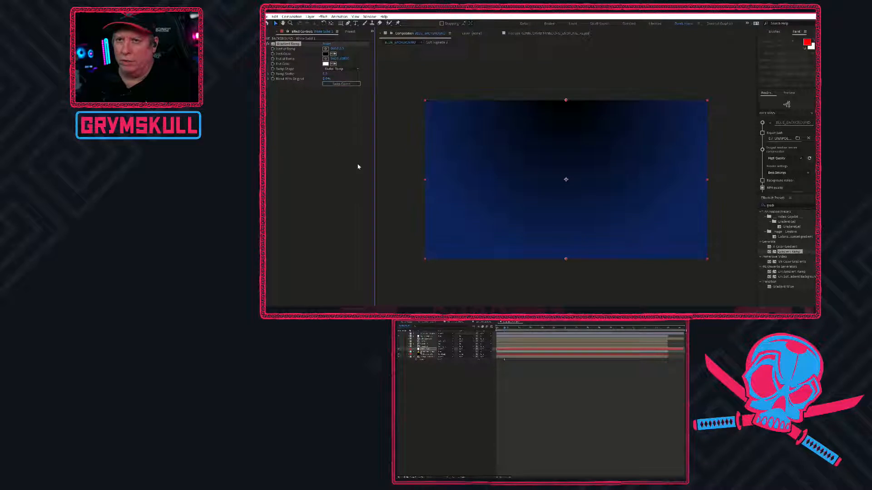
drag(566, 100, 567, 180)
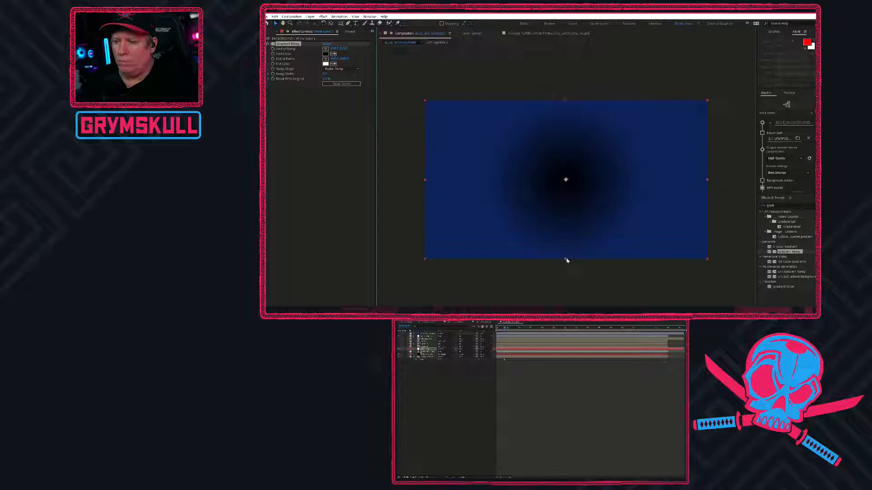
drag(566, 260, 575, 306)
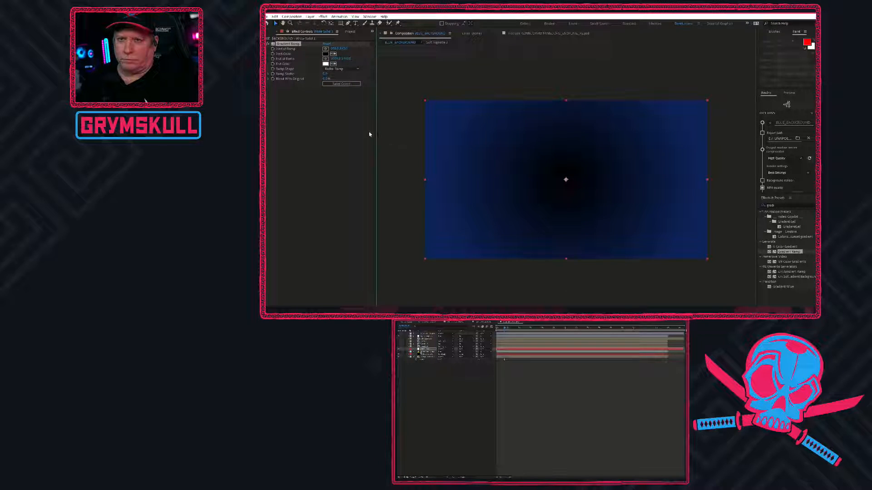
click(341, 84)
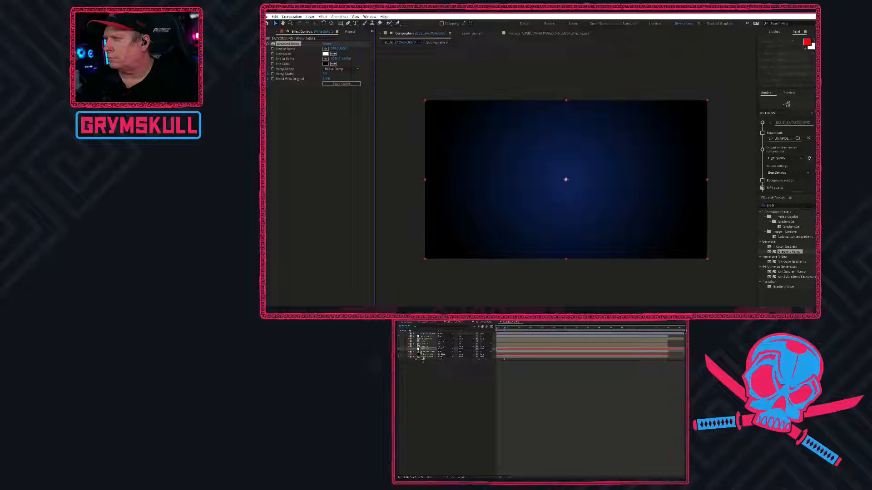
Move the gradient solid above the adjustment layer and raise the ramp's Blend With Original to soften its dark edges.
drag(428, 350, 424, 337)
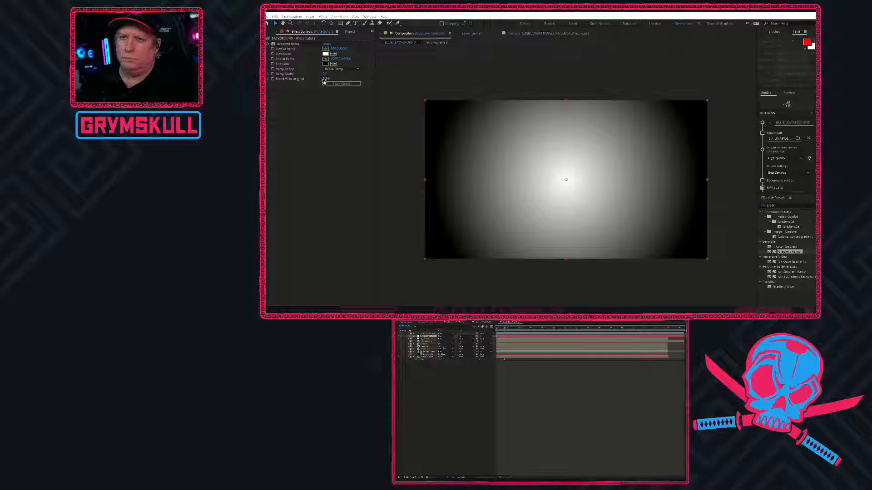
drag(325, 78, 351, 77)
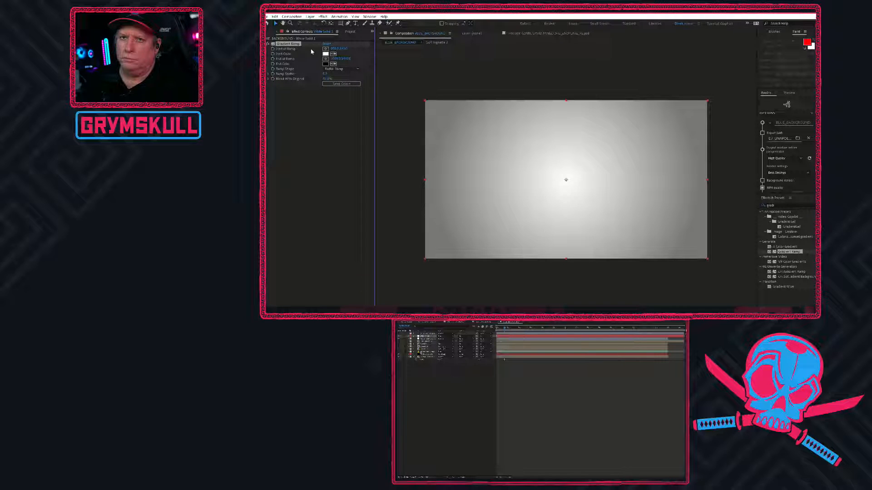
click(306, 51)
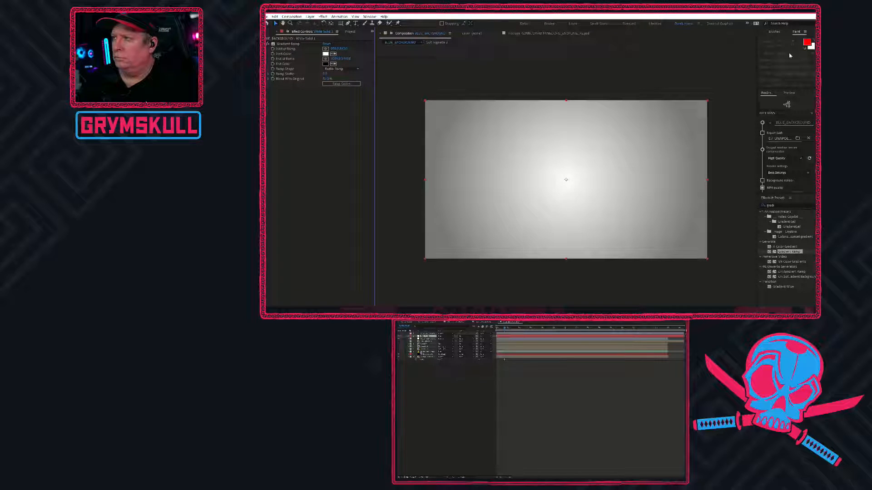
Change the gradient solid's blending mode to brighten the blue background's centre, and compare the image with the solid hidden and shown.
click(441, 337)
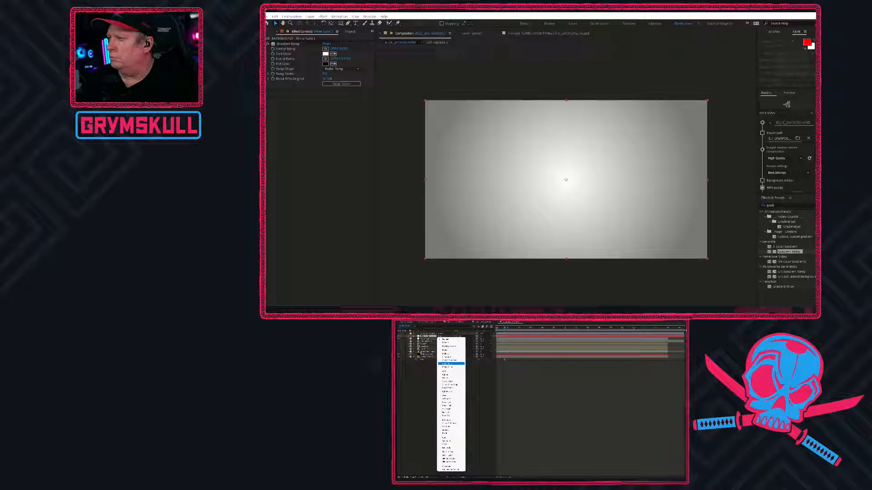
click(446, 400)
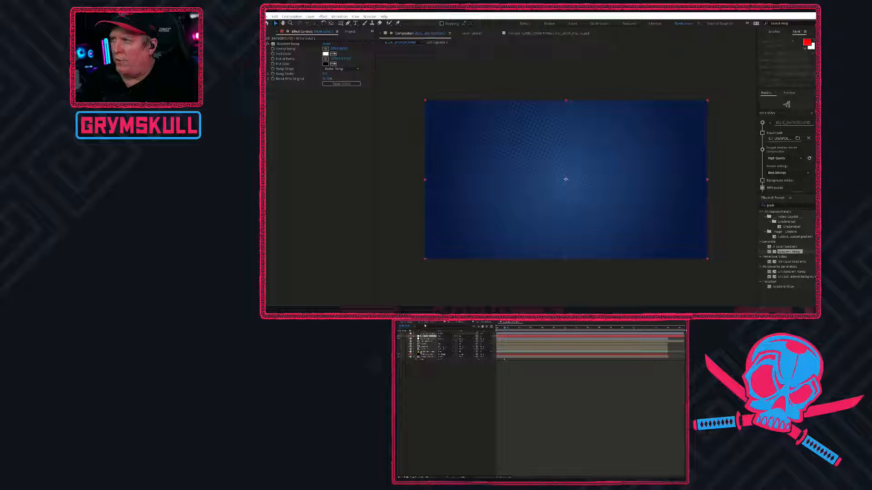
click(399, 336)
click(399, 336)
click(399, 337)
click(399, 336)
click(399, 337)
click(399, 337)
click(399, 337)
click(399, 337)
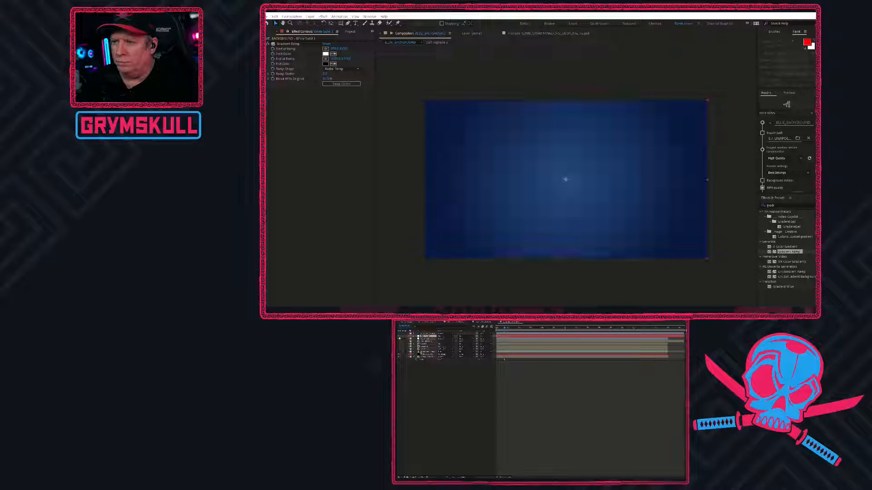
Play the BLUE_BACKGROUND animation from the start to check the gradient lighting, and deselect the solid.
click(499, 329)
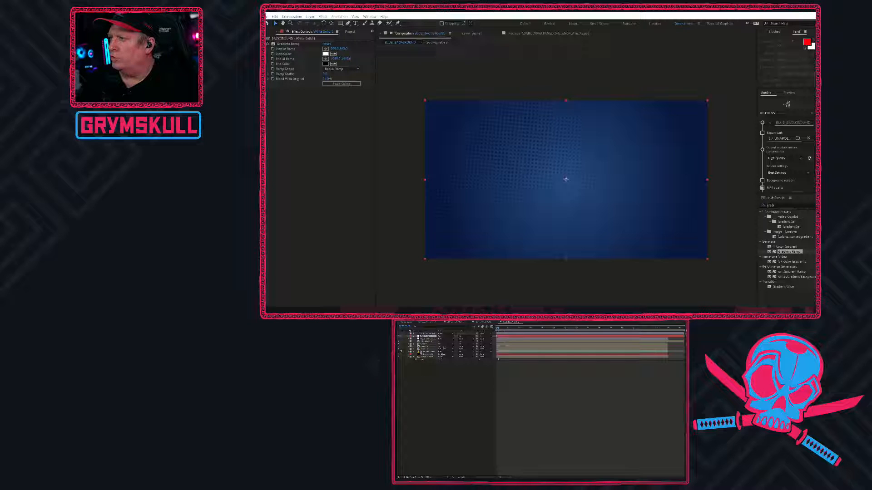
key(space)
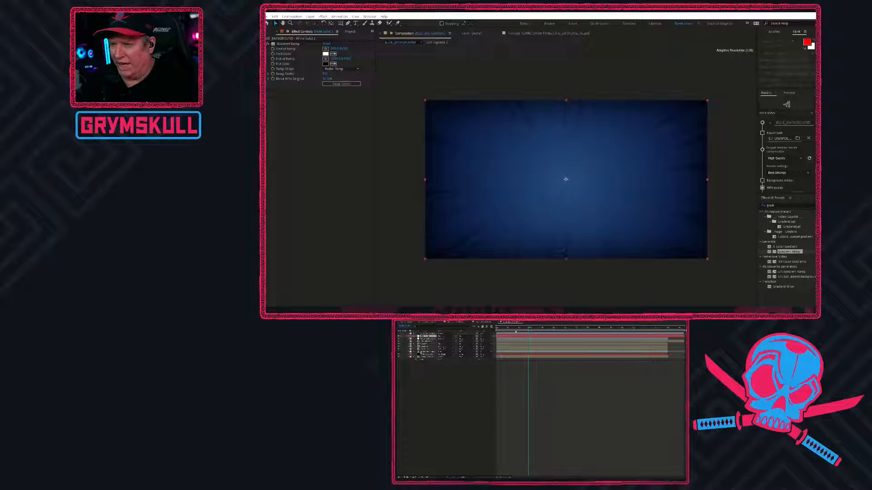
click(474, 423)
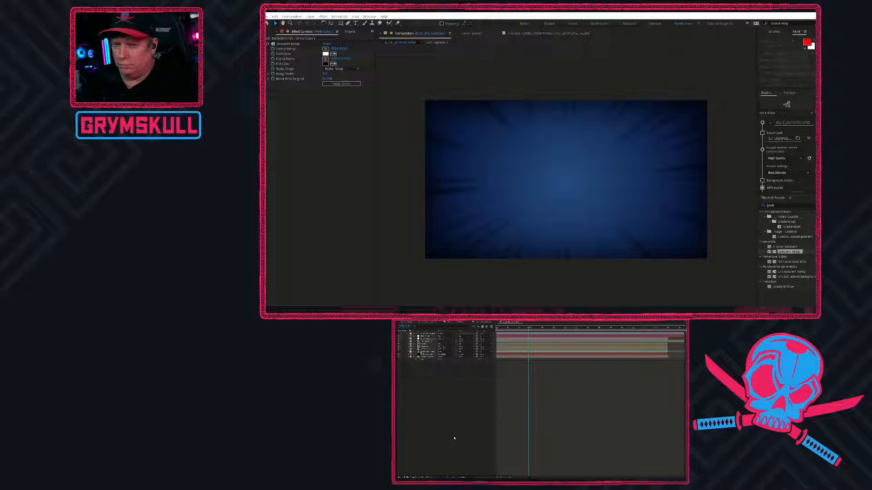